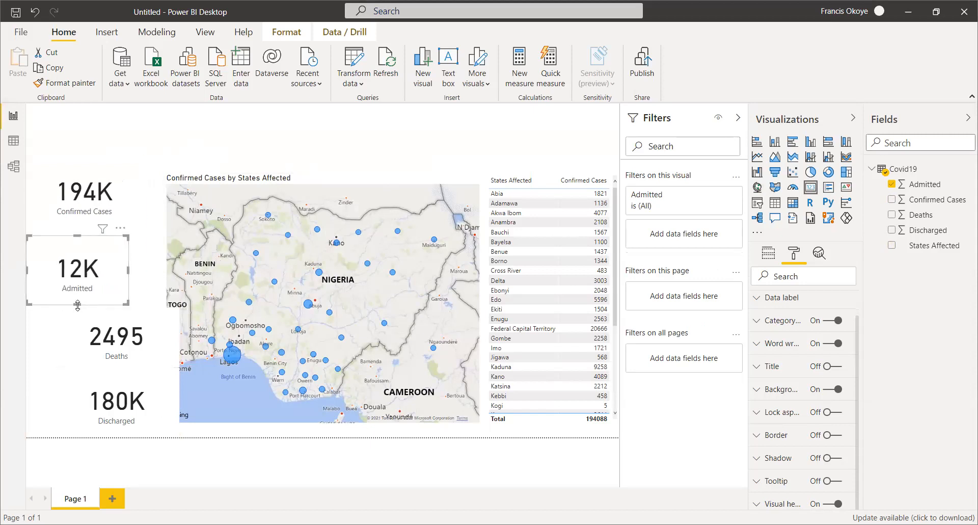
- Move the Deaths and Discharged cards to the left edge of the report page and narrow both
left_click_drag(101, 339, 73, 339)
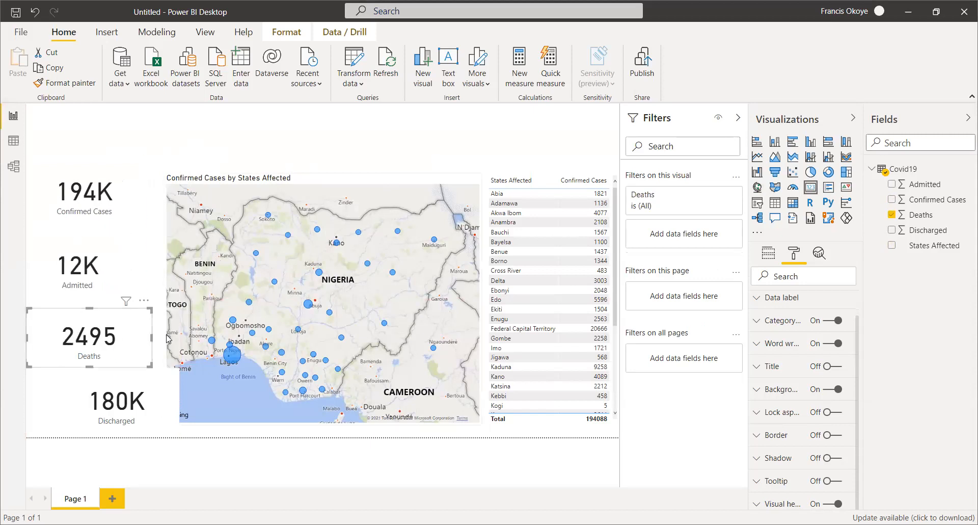
left_click_drag(151, 339, 117, 345)
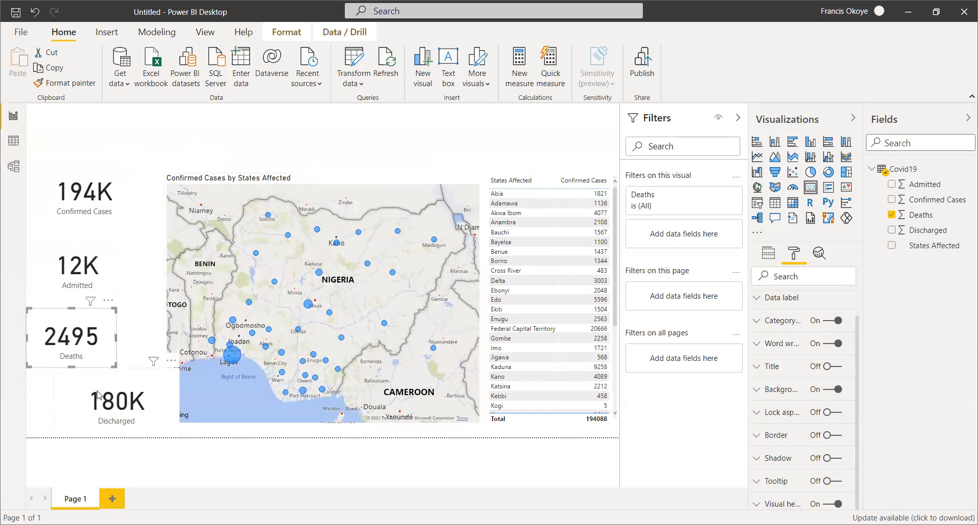
left_click_drag(102, 392, 74, 392)
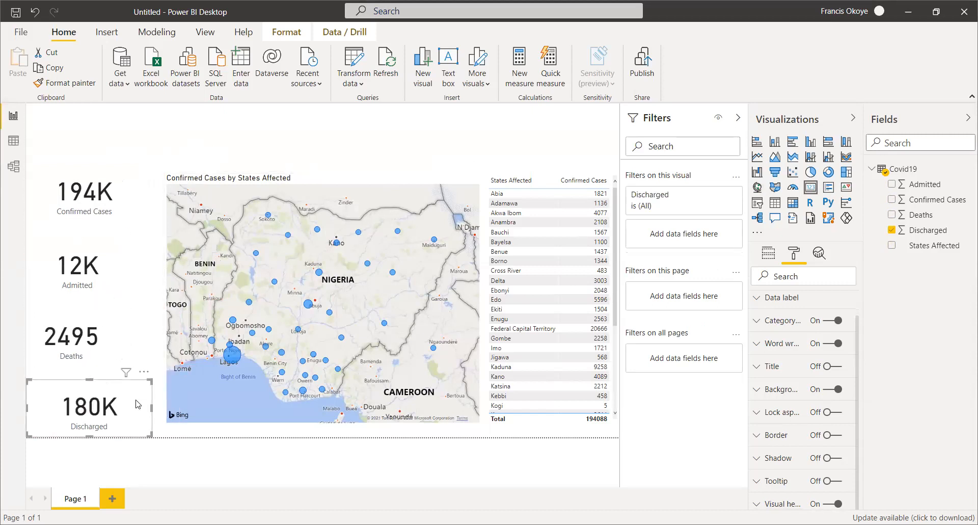
left_click_drag(151, 409, 131, 411)
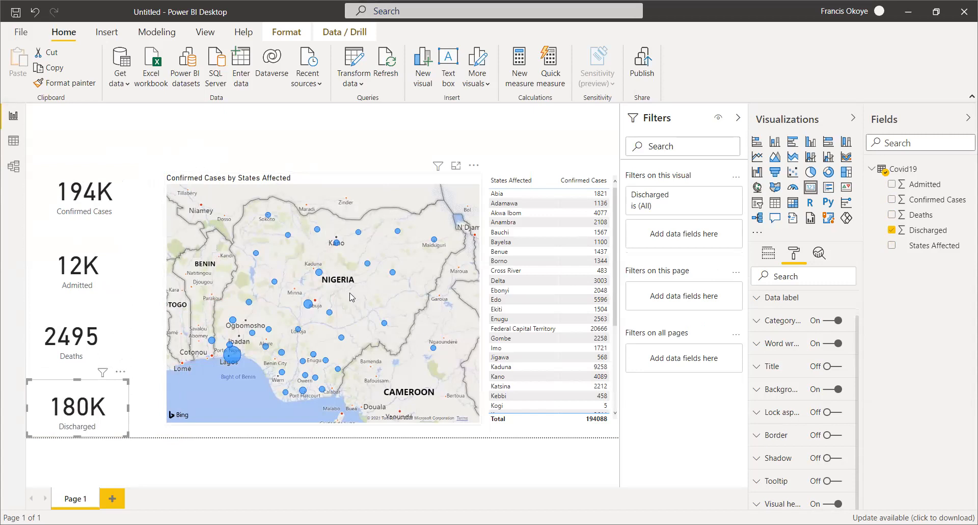
- Move the Confirmed Cases by States Affected map next to the cards and widen it to reach the states table
left_click(311, 188)
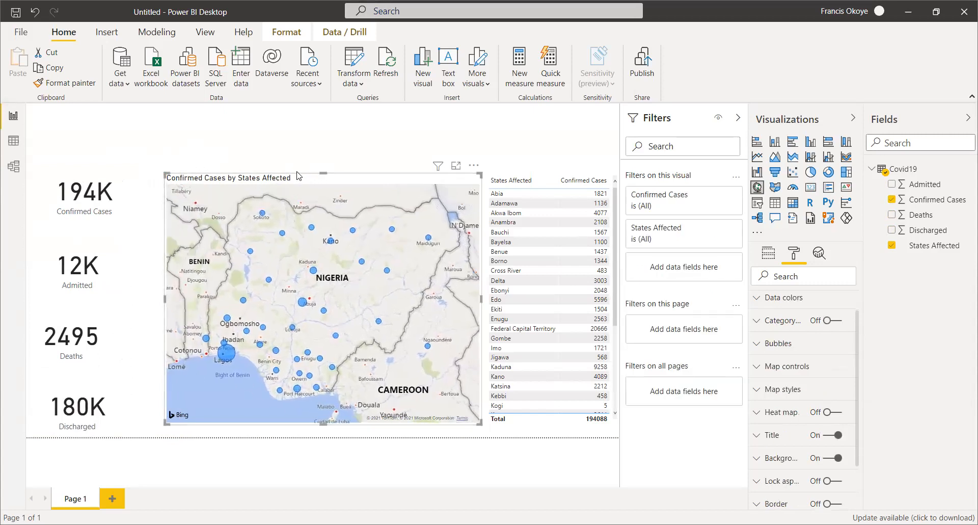
left_click(277, 169)
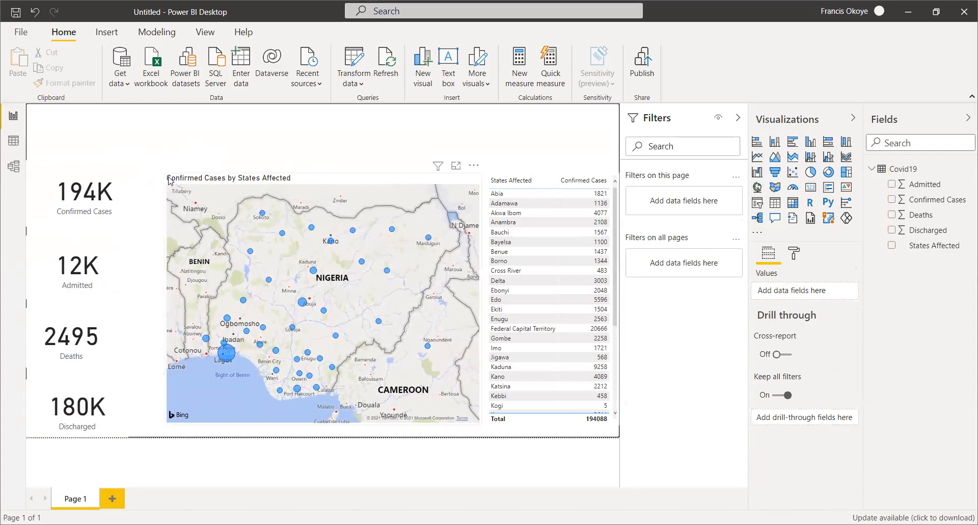
left_click(172, 175)
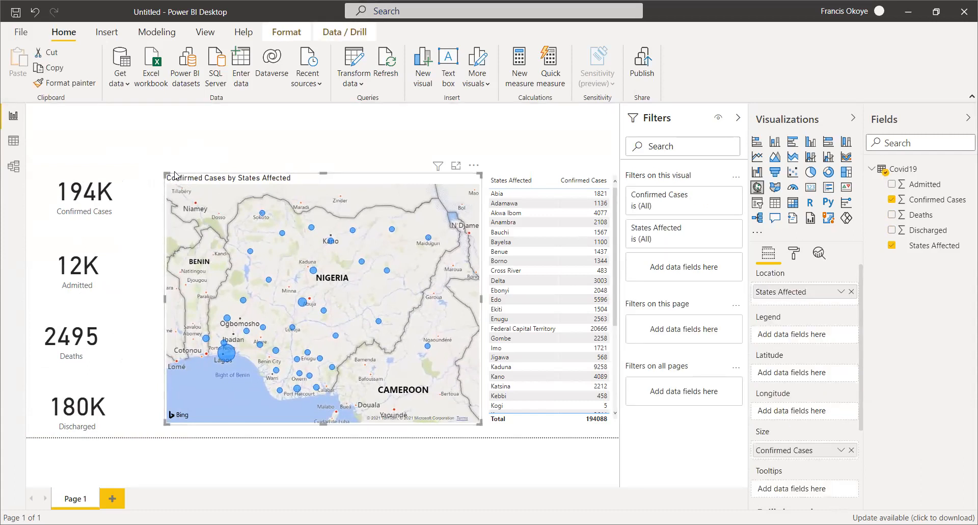
left_click(169, 173)
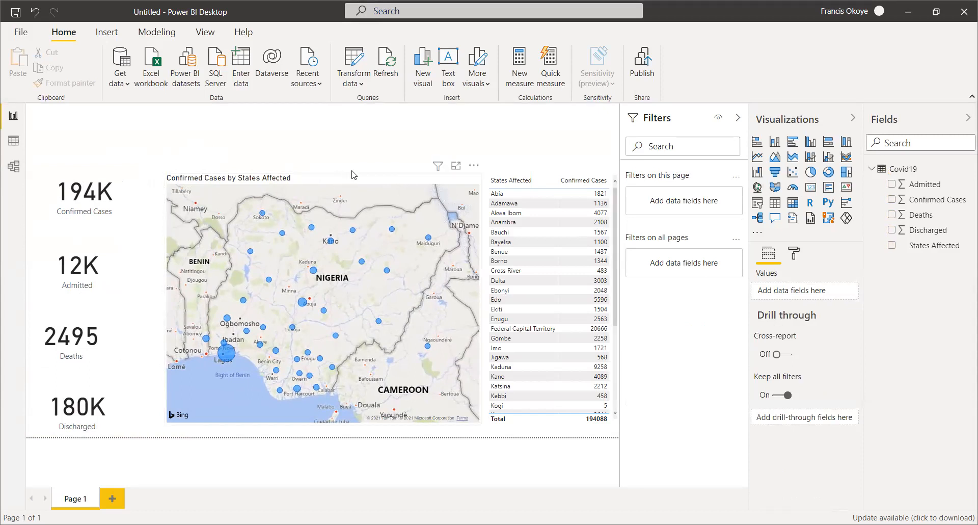
left_click_drag(349, 176, 313, 185)
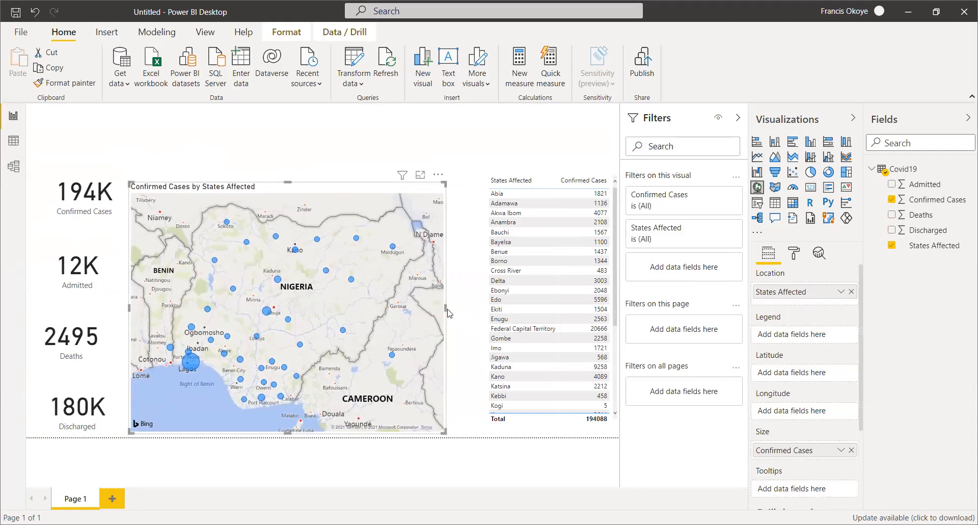
left_click_drag(447, 308, 480, 307)
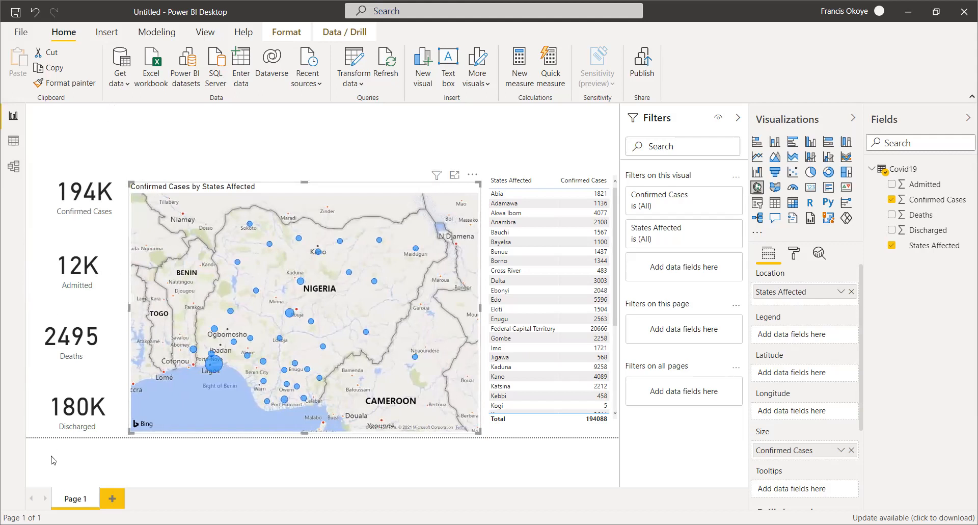
- Refresh the Covid19 report's data from its source
left_click(393, 75)
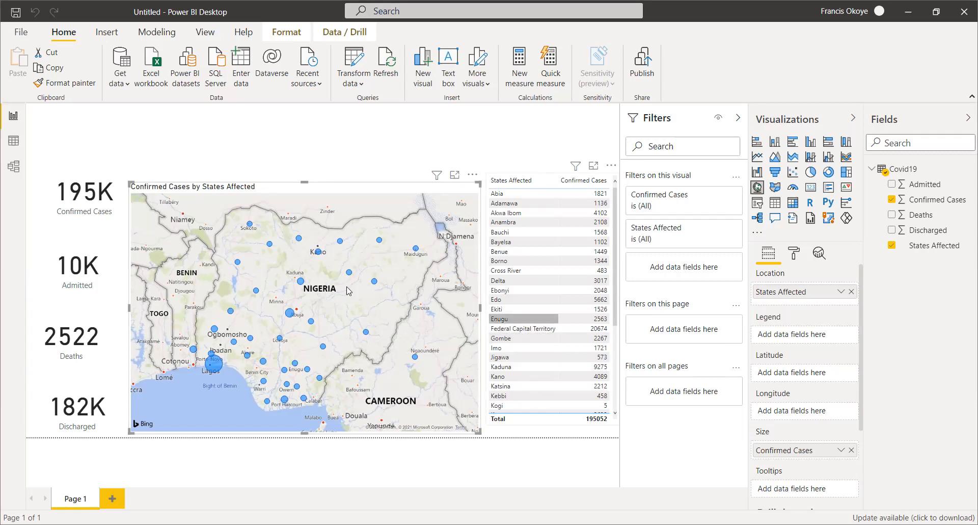
mouse_move(291, 318)
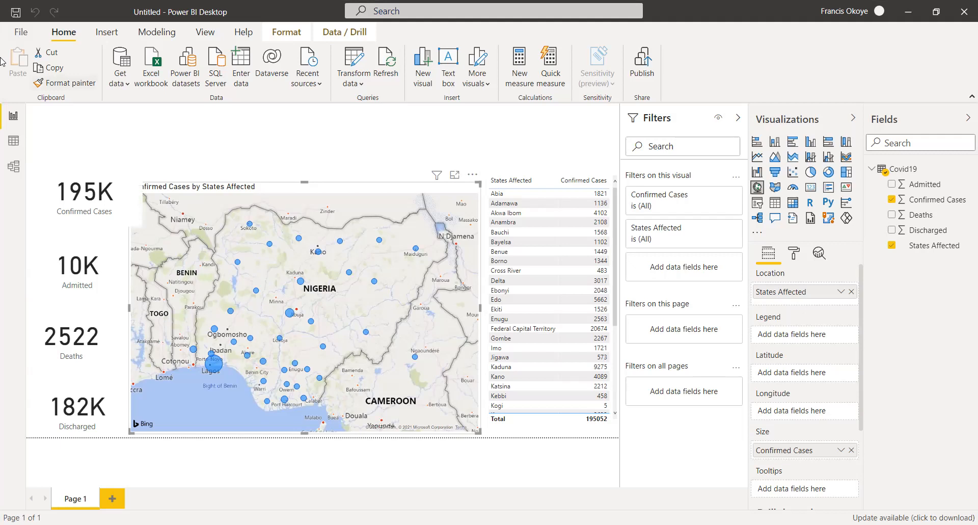
left_click(19, 34)
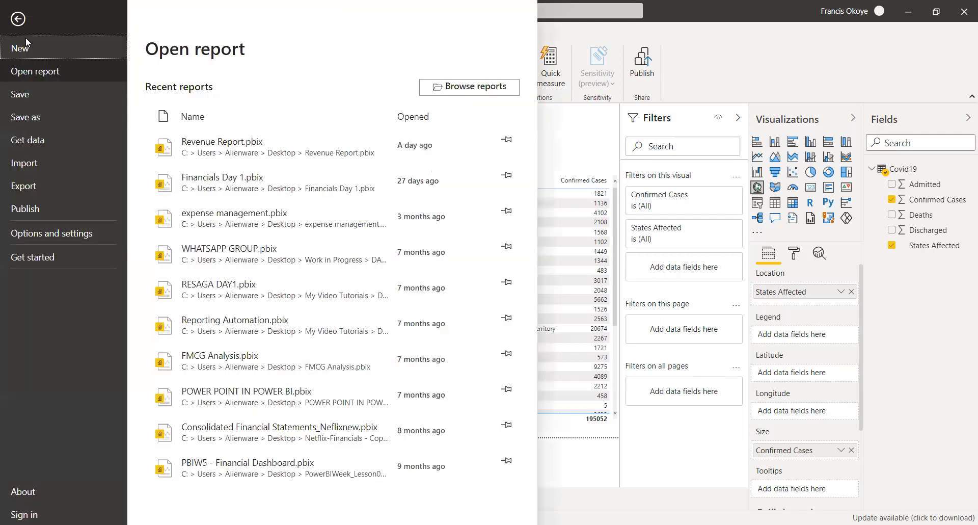
left_click(736, 97)
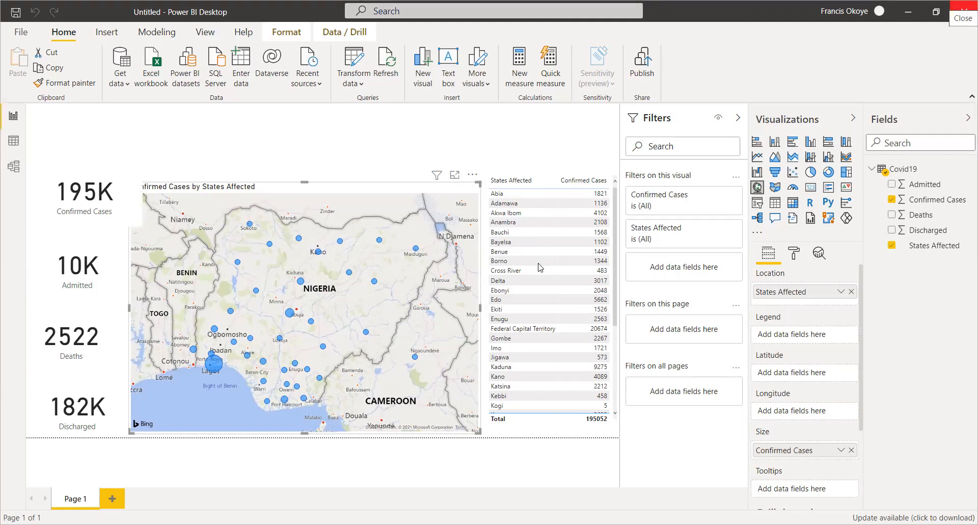
left_click(554, 289)
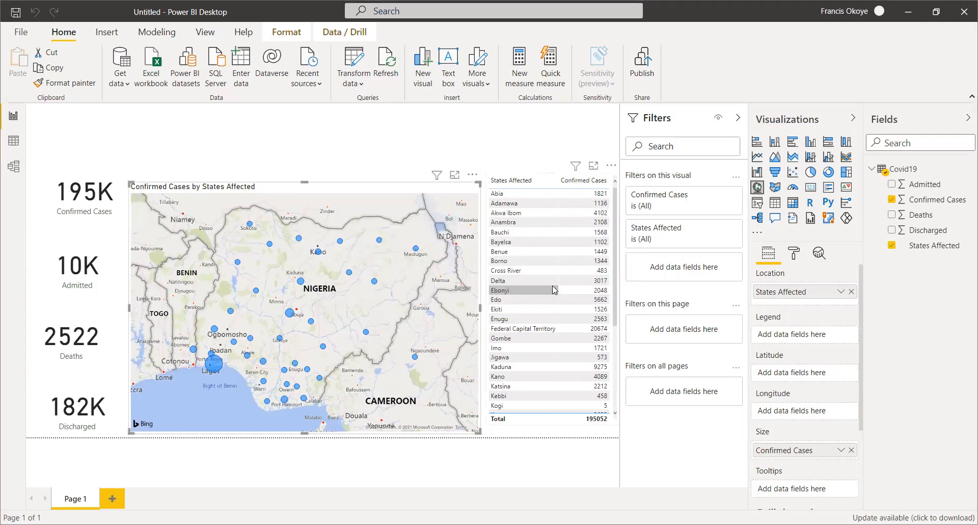
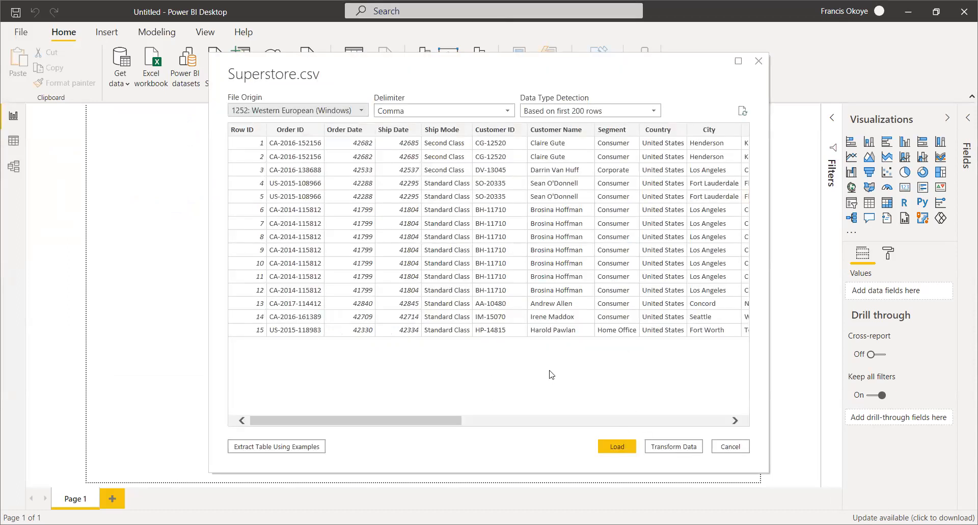
- Look over the Superstore.csv import preview, open the data in the Power Query Editor, and close the editor without applying the changes
scroll(377, 424, "right", 1)
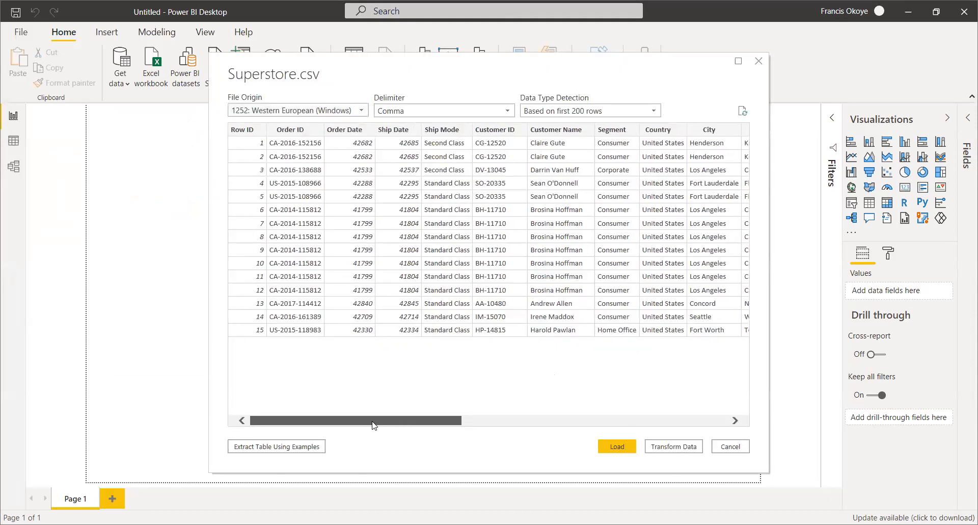
left_click(504, 421)
left_click_drag(663, 414, 368, 403)
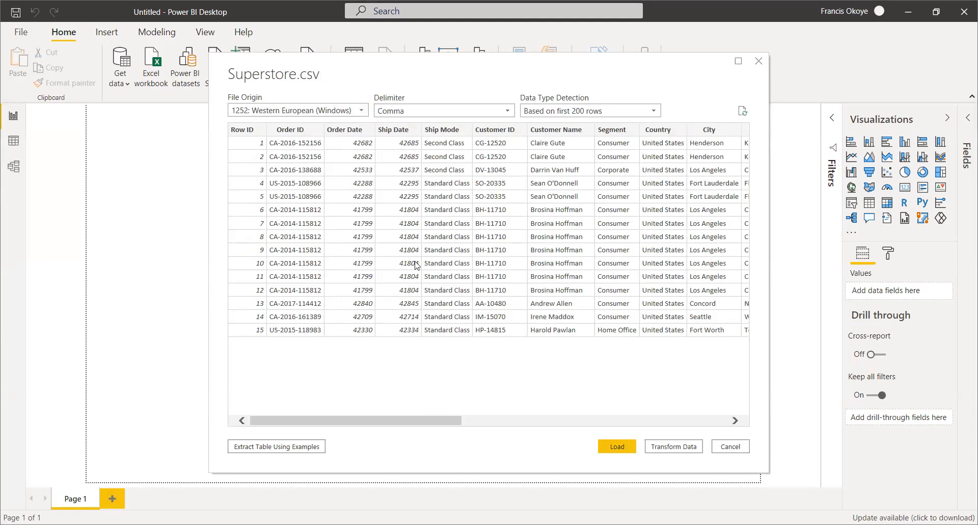
left_click(674, 446)
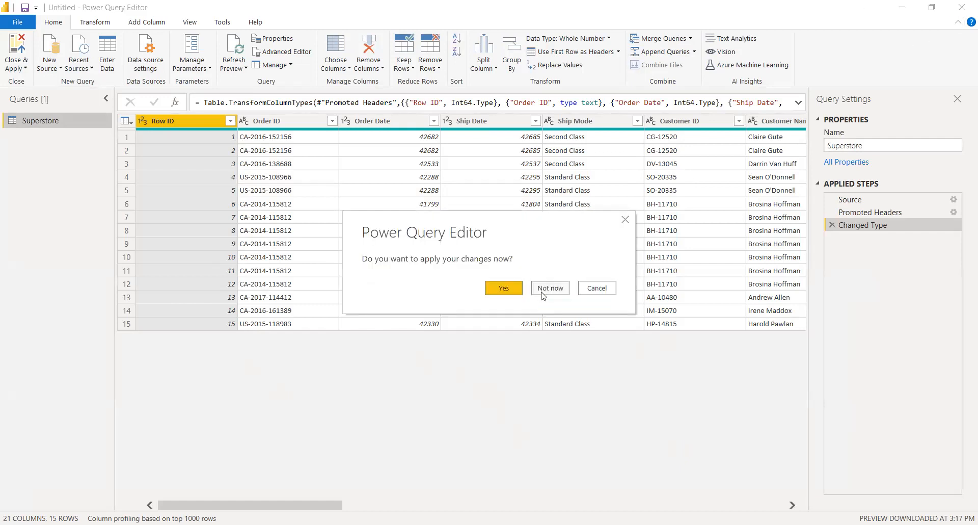
left_click(545, 289)
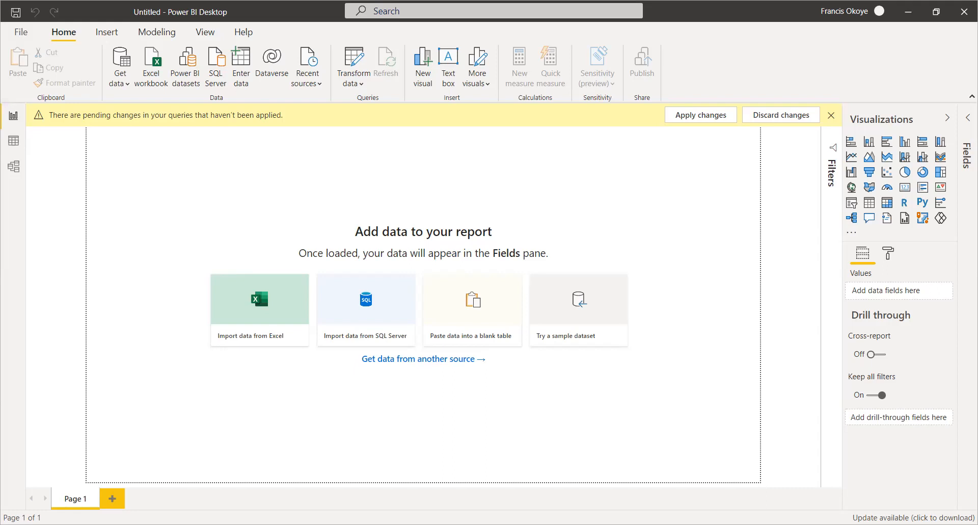
- Import the SuperStore2 CSV file from the Desktop and open it in the Power Query Editor for transformation
left_click(125, 77)
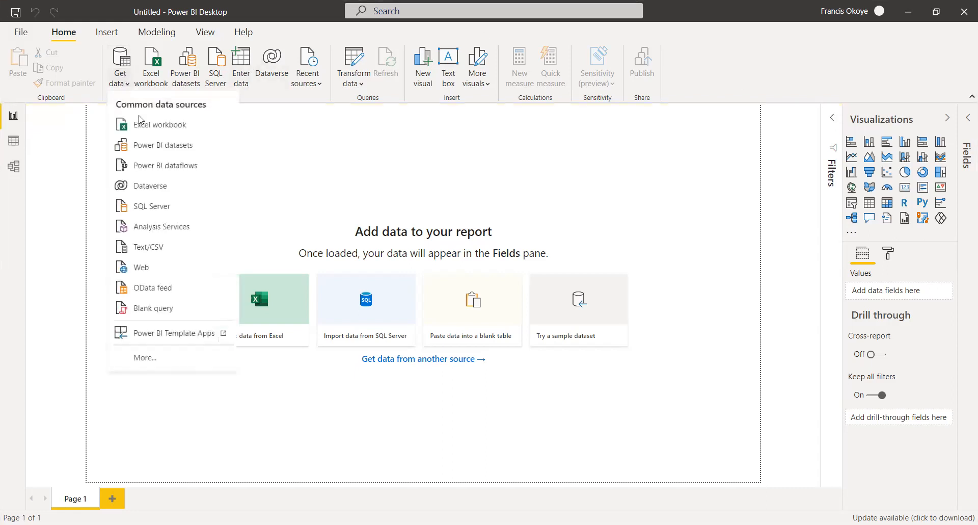
left_click(147, 248)
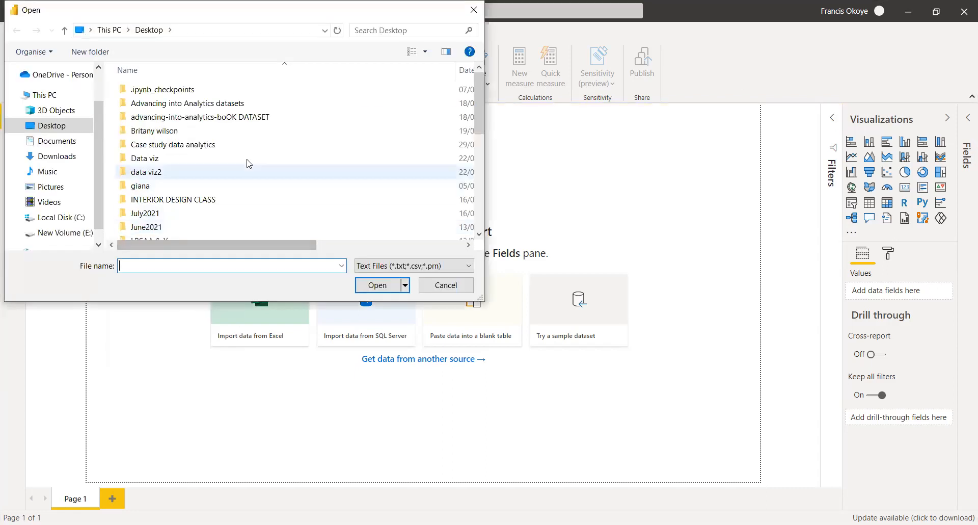
left_click_drag(482, 105, 476, 204)
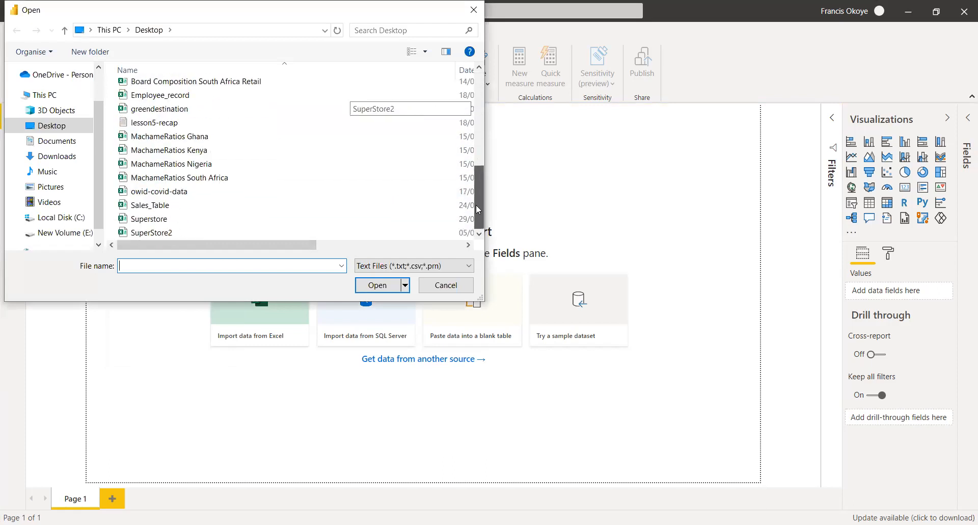
left_click(148, 232)
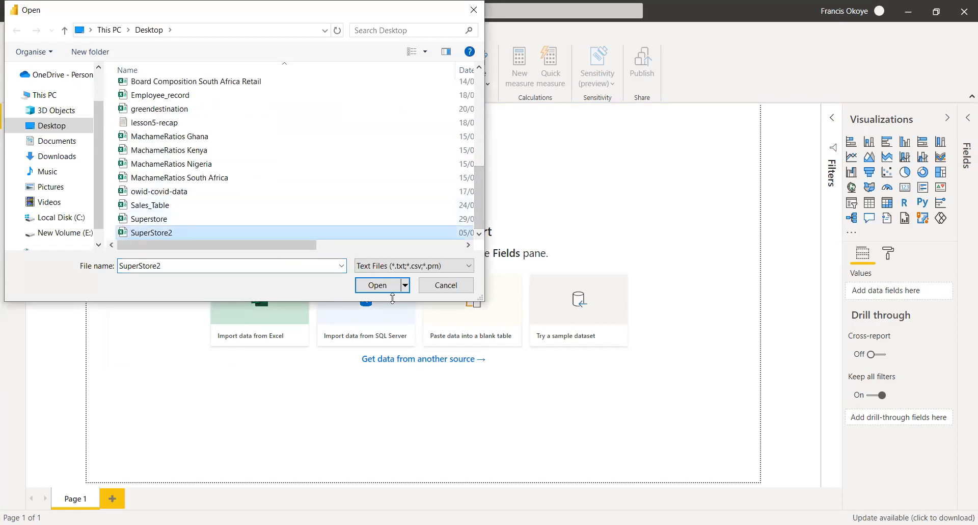
left_click(377, 284)
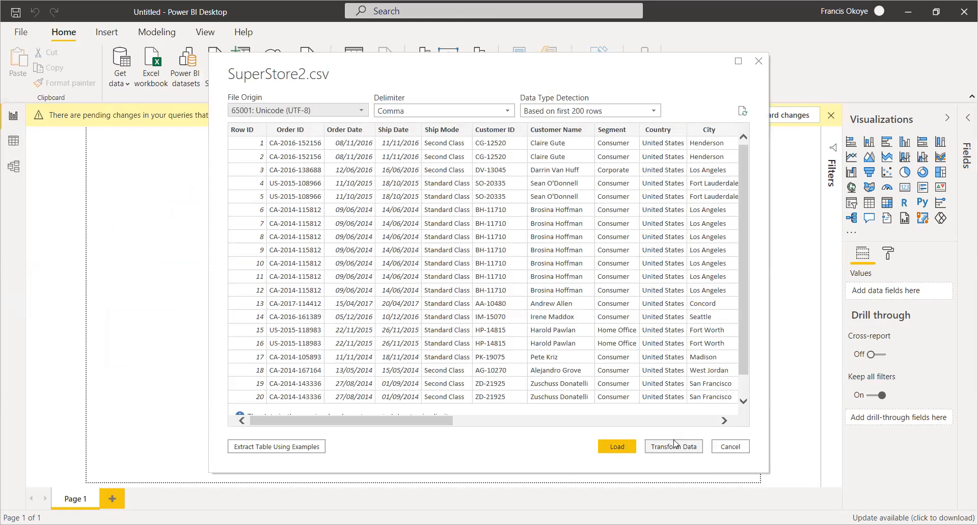
left_click(674, 444)
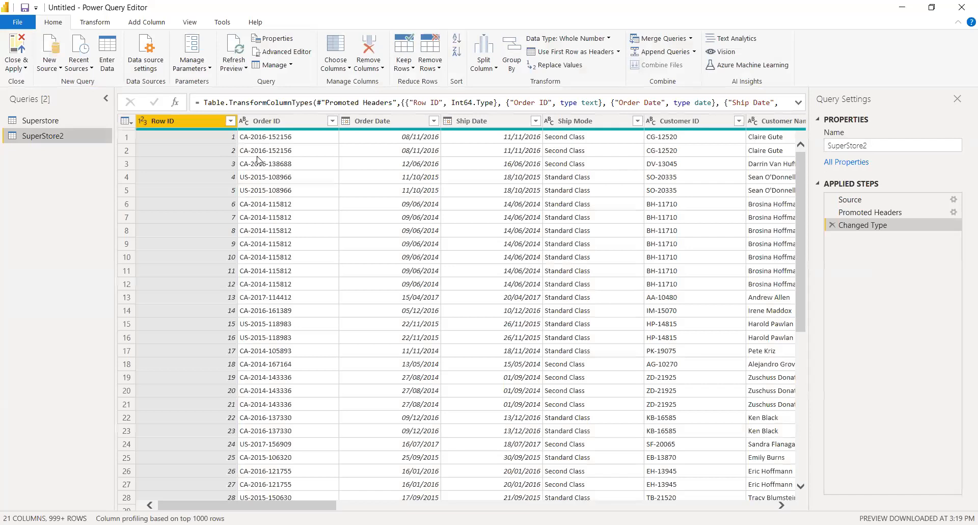
- Delete the original Superstore query, keeping SuperStore2
left_click(44, 120)
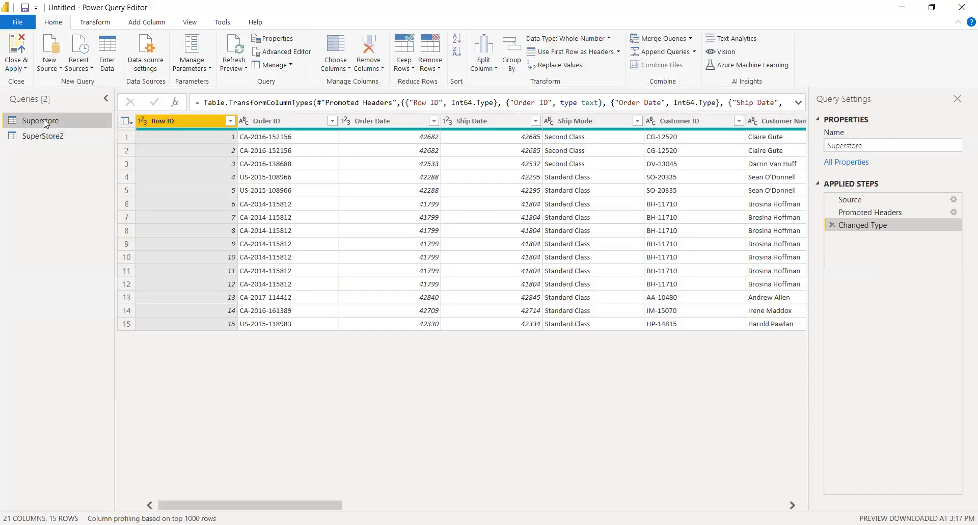
right_click(44, 121)
left_click(103, 155)
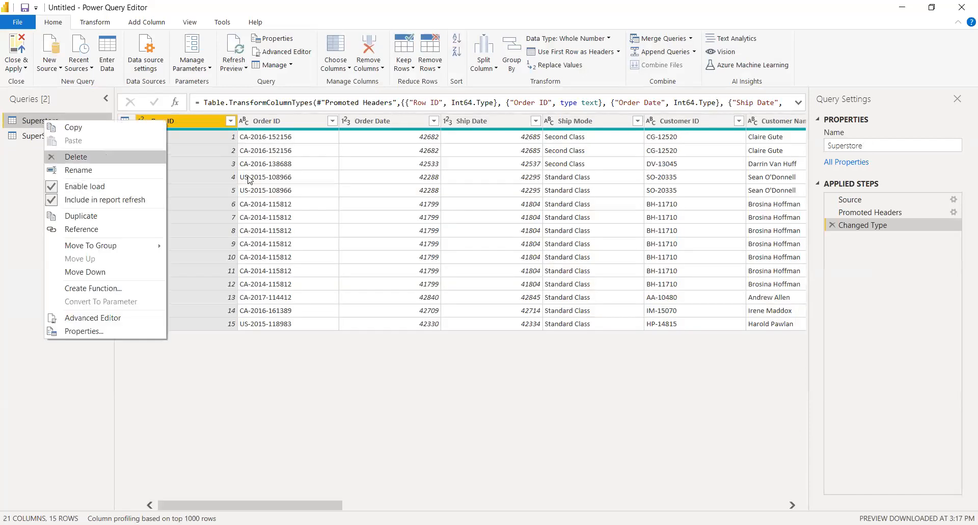
left_click(542, 287)
- Rename the SuperStore2 query as SuperStore
left_click(32, 120)
left_click(881, 146)
key("BackSpace")
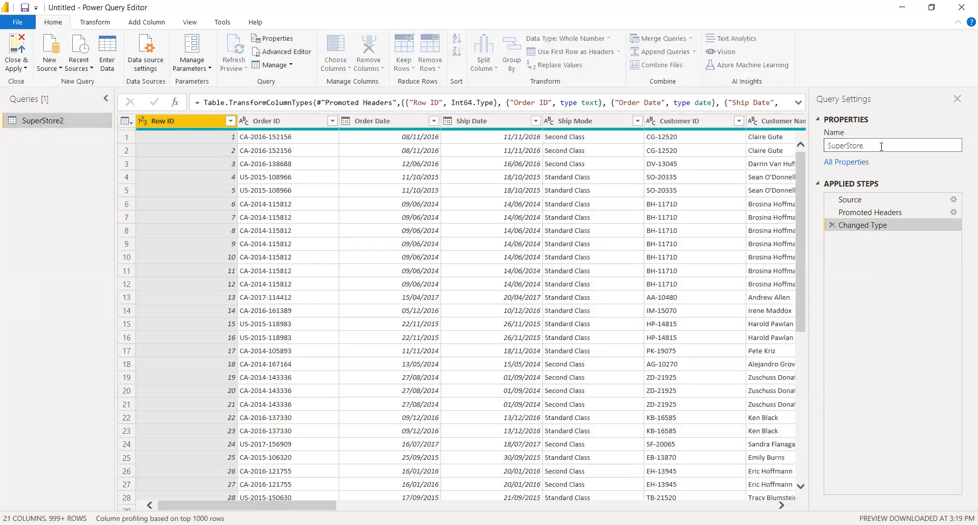
key("Return")
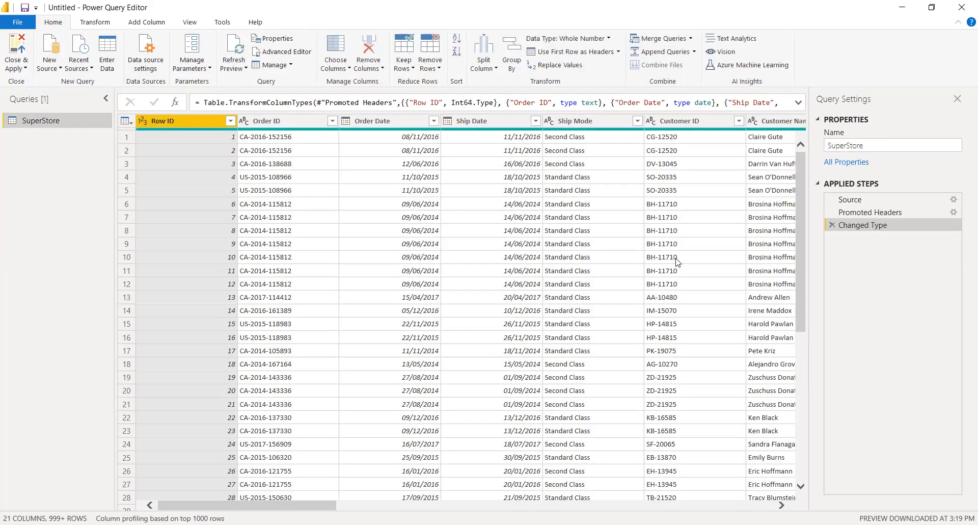
- Examine the SuperStore table's columns, from the order and customer fields across to the product fields
left_click_drag(301, 505, 153, 504)
scroll(423, 488, "right", 15)
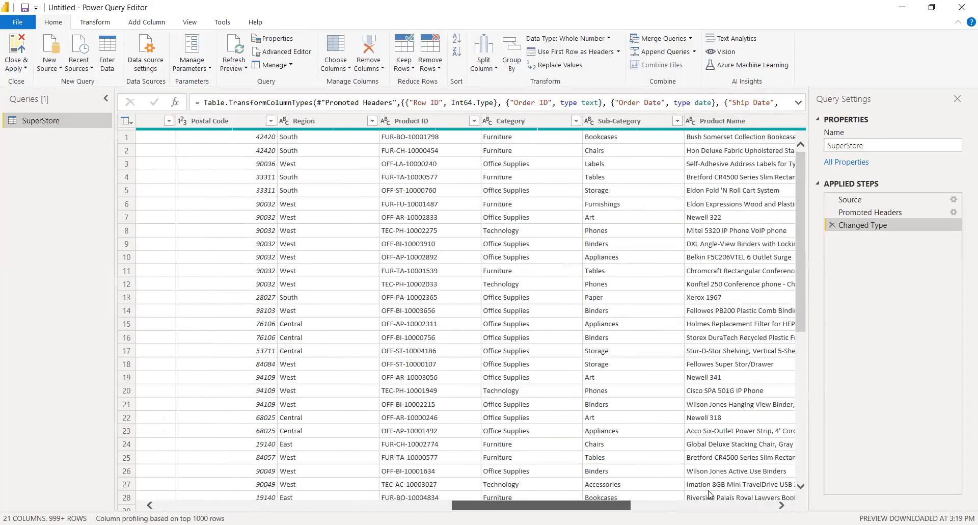
scroll(542, 486, "left", 15)
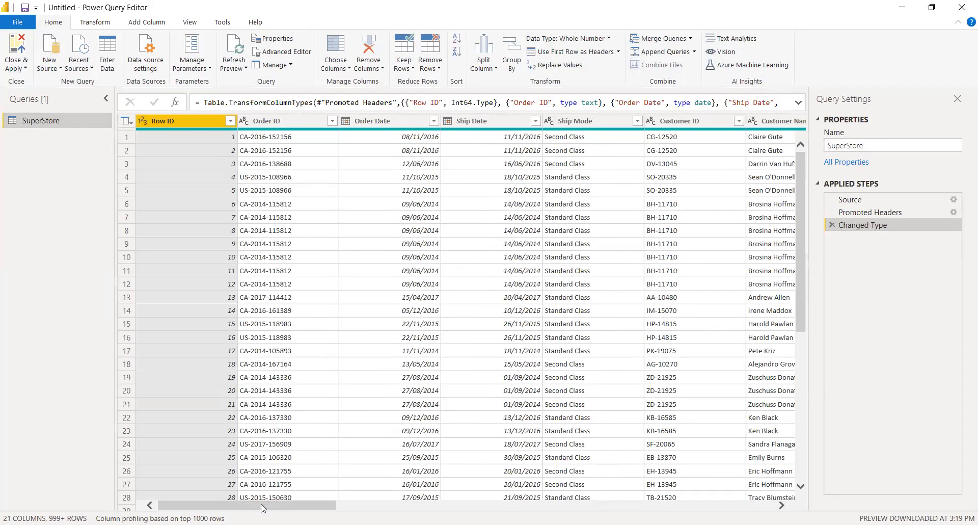
left_click_drag(262, 505, 263, 505)
scroll(254, 502, "right", 10)
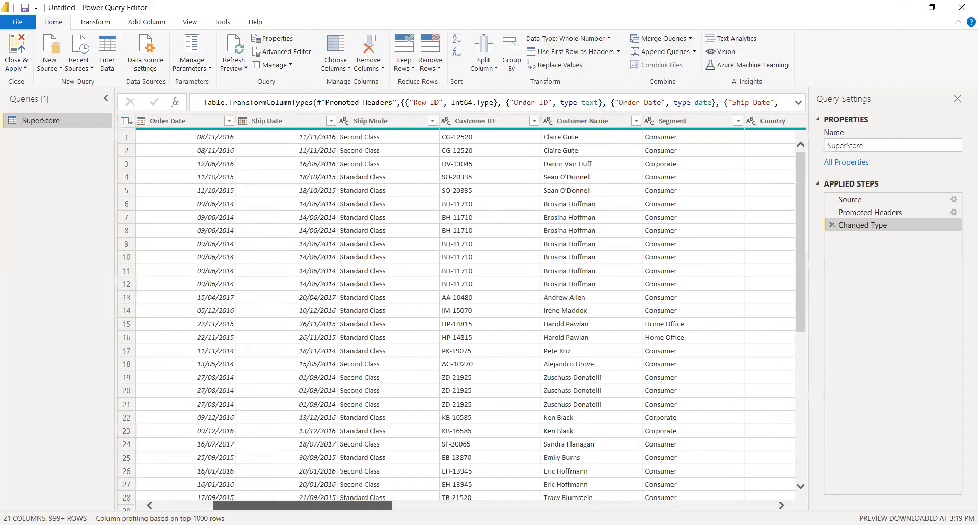
scroll(254, 502, "left", 10)
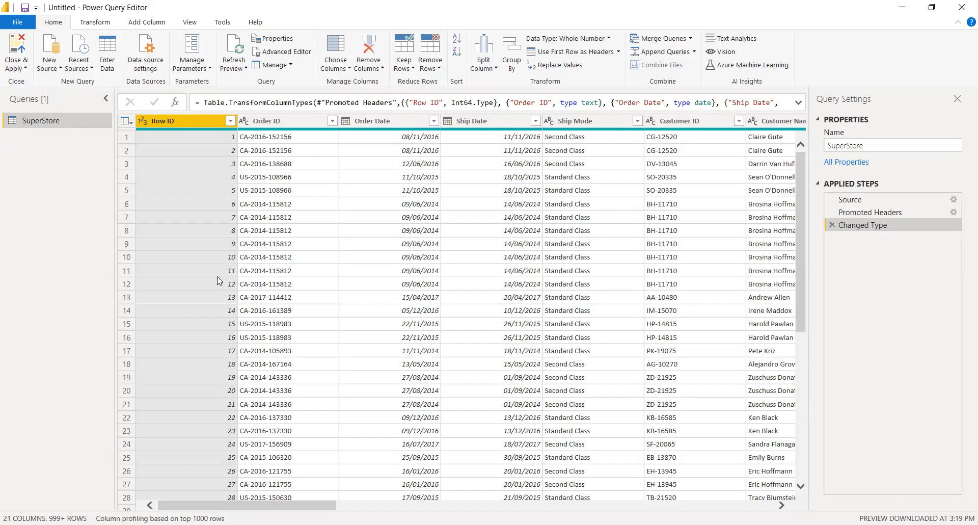
left_click_drag(204, 504, 147, 496)
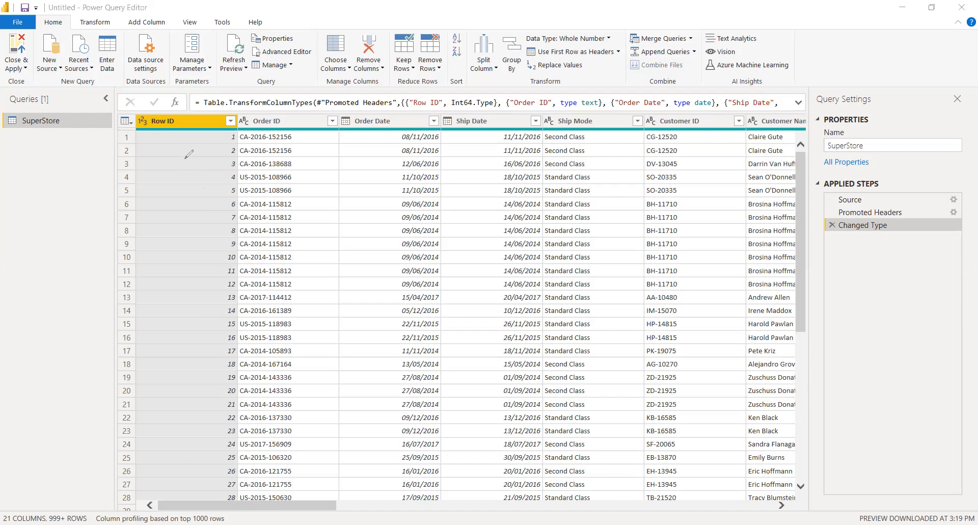
mouse_move(372, 147)
left_mouse_down()
mouse_move(372, 171)
mouse_move(379, 149)
mouse_move(375, 171)
mouse_move(407, 167)
mouse_move(405, 179)
mouse_move(424, 158)
mouse_move(426, 169)
left_mouse_up()
mouse_move(366, 180)
left_mouse_down()
mouse_move(396, 181)
mouse_move(484, 145)
mouse_move(503, 154)
mouse_move(508, 123)
mouse_move(517, 137)
mouse_move(543, 128)
mouse_move(542, 140)
left_mouse_up()
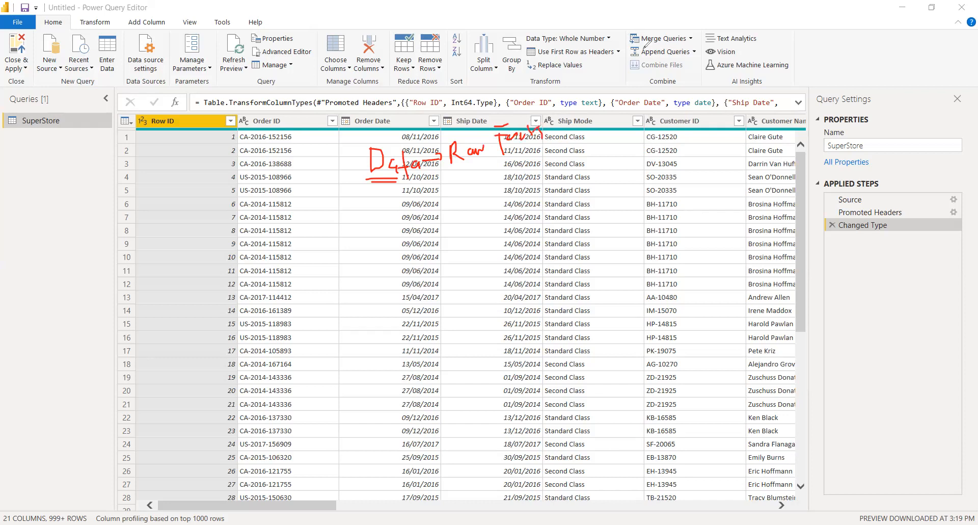
mouse_move(482, 163)
left_mouse_down()
mouse_move(537, 125)
mouse_move(476, 138)
mouse_move(369, 186)
mouse_move(380, 153)
left_mouse_up()
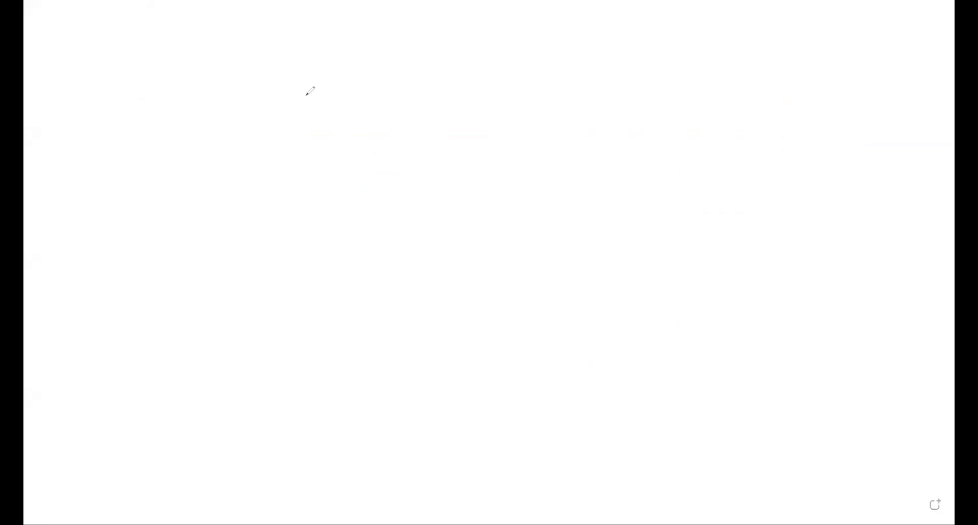
- Handwrite "Data → Raw Facts" in red on the blank whiteboard and underline "Facts" twice
mouse_move(304, 83)
left_mouse_down()
mouse_move(306, 108)
mouse_move(337, 95)
mouse_move(347, 117)
mouse_move(356, 99)
mouse_move(360, 108)
mouse_move(405, 104)
mouse_move(398, 113)
mouse_move(438, 81)
mouse_move(450, 106)
mouse_move(468, 91)
mouse_move(484, 107)
mouse_move(496, 77)
mouse_move(491, 97)
mouse_move(504, 101)
mouse_move(518, 81)
mouse_move(516, 105)
left_mouse_up()
mouse_move(527, 86)
left_mouse_down()
mouse_move(516, 92)
mouse_move(532, 97)
left_mouse_up()
left_click_drag(479, 127, 512, 117)
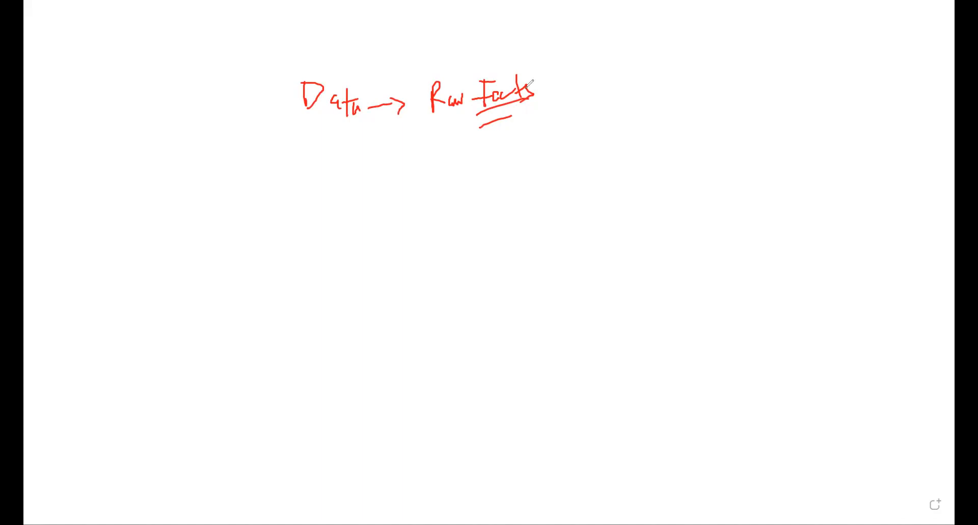
- Branch "Nature" off "Data", split it into "Quant" and "Qual", underline "Quant" and write "Numbers" beneath it
left_click_drag(309, 114, 239, 160)
mouse_move(188, 196)
left_mouse_down()
mouse_move(189, 164)
mouse_move(234, 192)
mouse_move(240, 172)
left_mouse_up()
mouse_move(239, 173)
left_mouse_down()
mouse_move(255, 173)
mouse_move(263, 187)
mouse_move(190, 235)
left_mouse_up()
left_click_drag(213, 206, 237, 233)
mouse_move(155, 235)
left_mouse_down()
mouse_move(156, 274)
mouse_move(174, 246)
mouse_move(172, 262)
mouse_move(182, 264)
left_mouse_up()
mouse_move(186, 249)
left_mouse_down()
mouse_move(185, 273)
mouse_move(188, 256)
mouse_move(248, 249)
mouse_move(250, 264)
mouse_move(262, 250)
mouse_move(276, 265)
left_mouse_up()
left_click_drag(138, 279, 171, 274)
left_click_drag(148, 281, 188, 277)
mouse_move(124, 316)
left_mouse_down()
mouse_move(129, 292)
mouse_move(136, 309)
mouse_move(142, 299)
mouse_move(178, 306)
left_mouse_up()
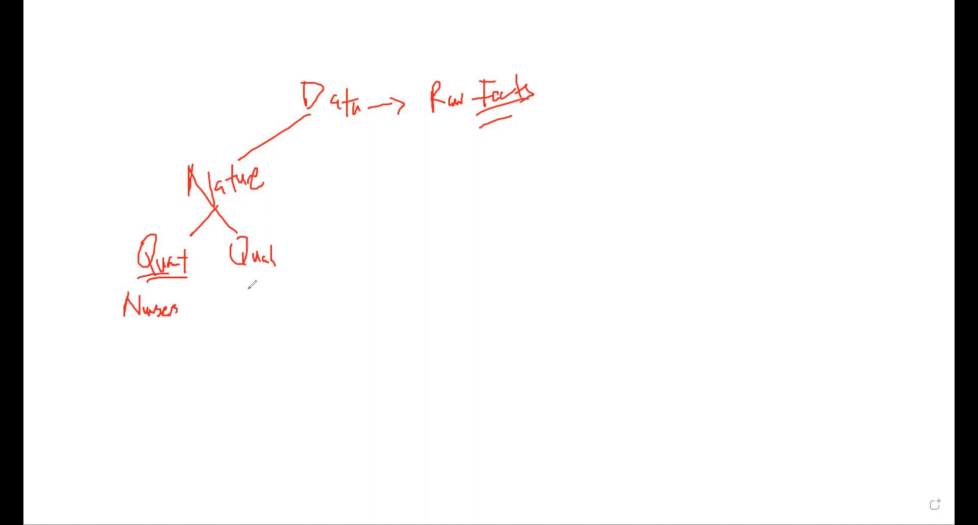
- Write "Non-Numeric" and "Categorical" beneath the "Qual" branch of the data diagram
mouse_move(235, 282)
left_mouse_down()
mouse_move(235, 307)
mouse_move(245, 279)
left_mouse_up()
mouse_move(252, 301)
left_mouse_down()
mouse_move(276, 302)
mouse_move(290, 285)
mouse_move(330, 294)
mouse_move(344, 281)
mouse_move(353, 289)
left_mouse_up()
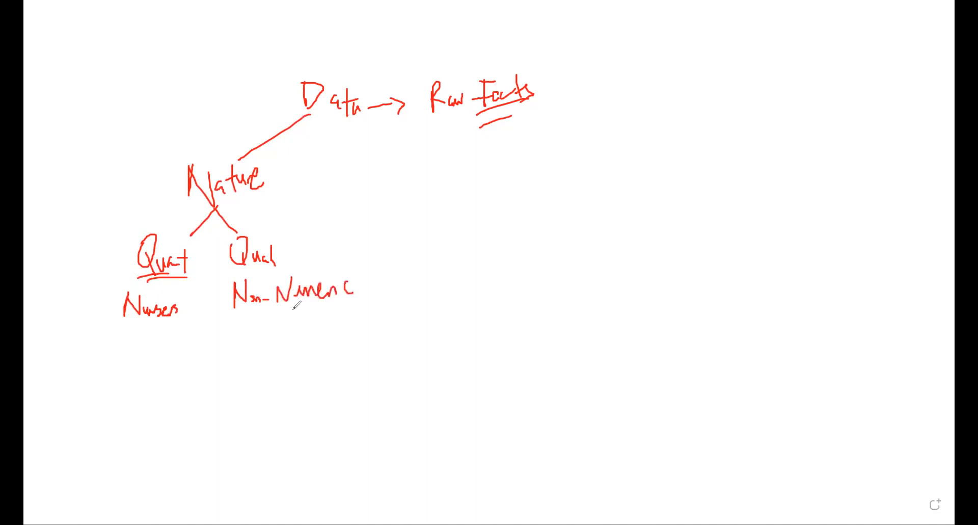
mouse_move(248, 320)
left_mouse_down()
mouse_move(275, 347)
mouse_move(286, 332)
mouse_move(301, 338)
mouse_move(299, 349)
left_mouse_up()
mouse_move(310, 314)
left_mouse_down()
mouse_move(347, 326)
mouse_move(355, 306)
mouse_move(357, 321)
left_mouse_up()
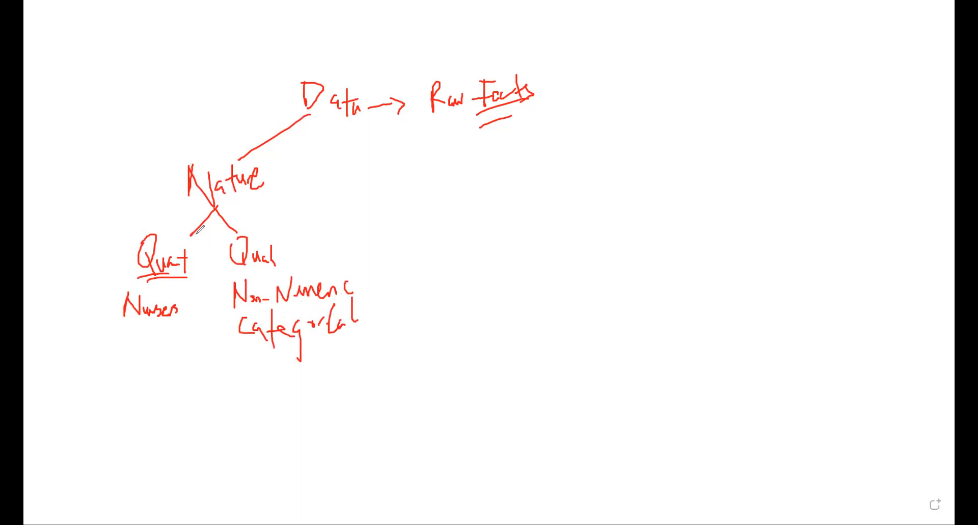
- Underline "Numbers", extend the branch labels to "Quantit" and "Qualitative", and underline "Qualitative"
mouse_move(131, 319)
left_mouse_down()
mouse_move(178, 316)
mouse_move(171, 321)
left_mouse_up()
mouse_move(195, 257)
left_mouse_down()
mouse_move(201, 274)
mouse_move(205, 259)
left_mouse_up()
left_click_drag(280, 247, 288, 264)
left_click_drag(283, 251, 295, 248)
mouse_move(301, 248)
left_mouse_down()
mouse_move(302, 261)
mouse_move(313, 261)
left_mouse_up()
mouse_move(306, 250)
left_mouse_down()
mouse_move(320, 248)
mouse_move(320, 260)
mouse_move(337, 248)
left_mouse_up()
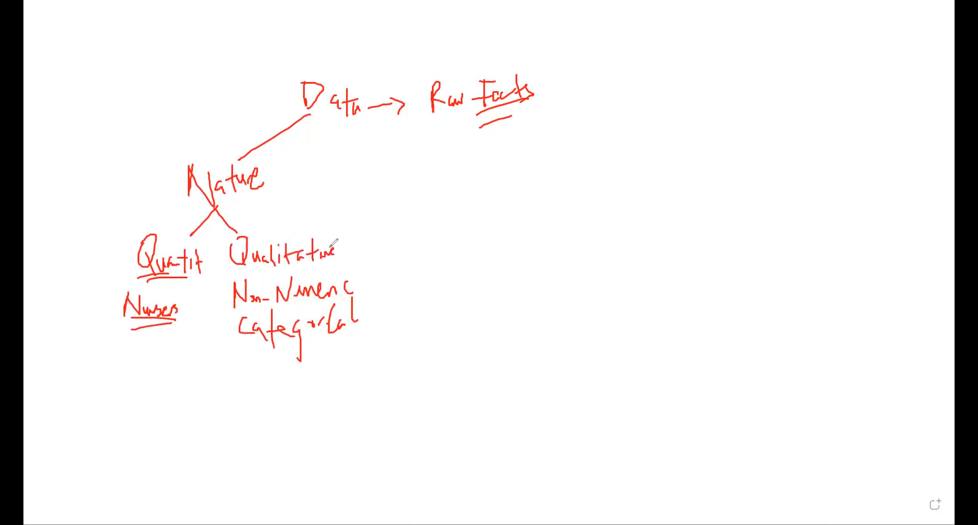
left_click_drag(272, 268, 299, 267)
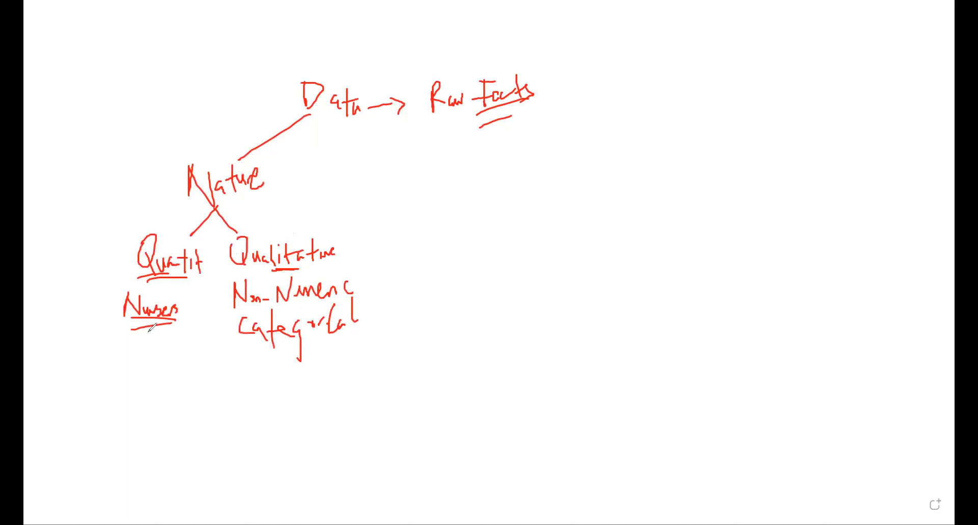
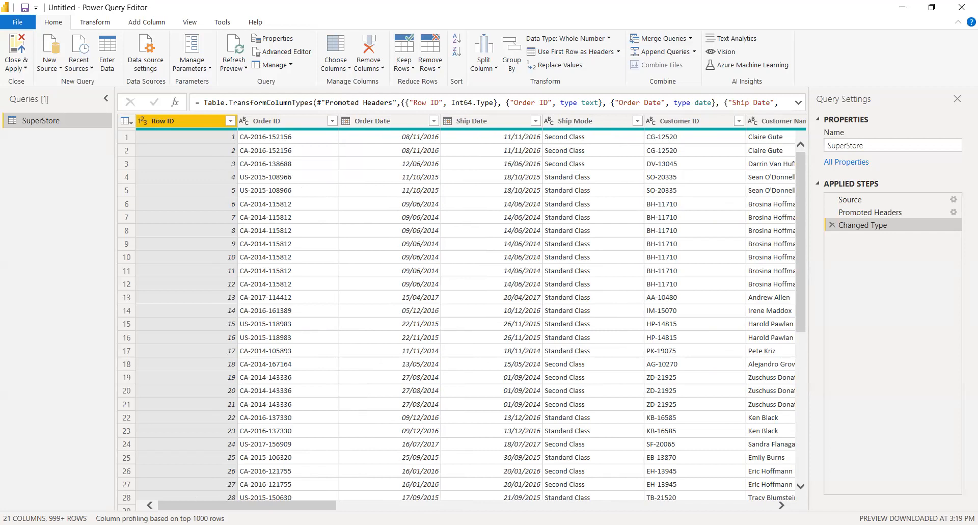
- Change the Postal Code column's data type to Text, replacing the current type conversion
left_click_drag(247, 505, 408, 505)
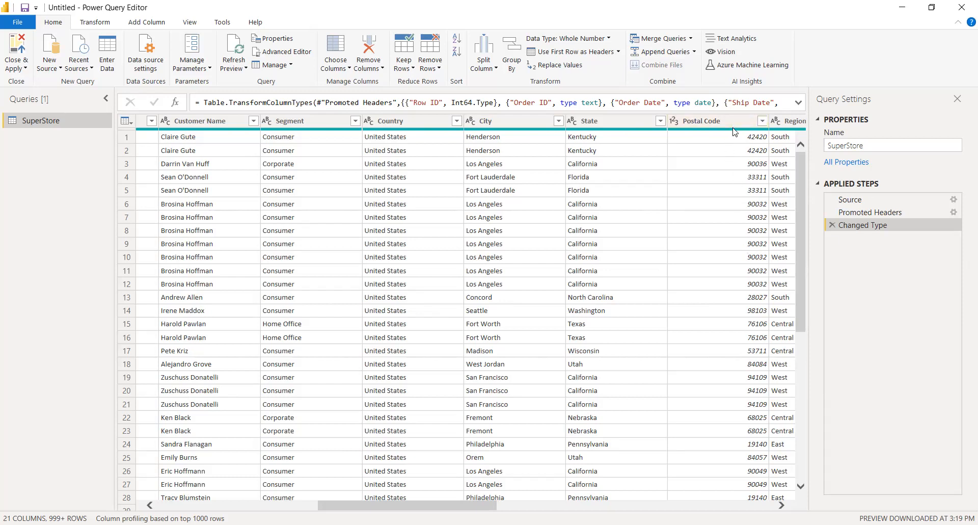
mouse_move(735, 132)
left_click_drag(487, 502, 519, 244)
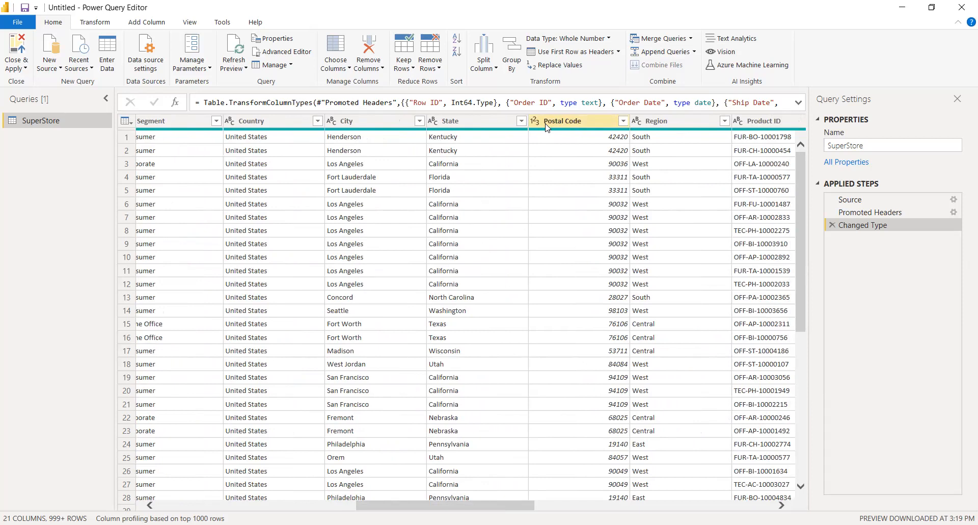
left_click_drag(456, 503, 515, 504)
left_click_drag(574, 504, 469, 502)
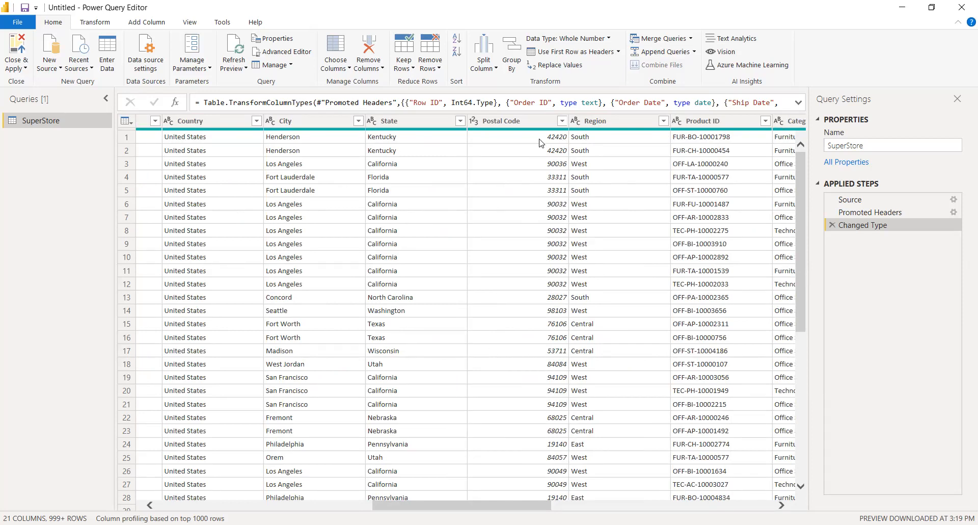
left_click(473, 120)
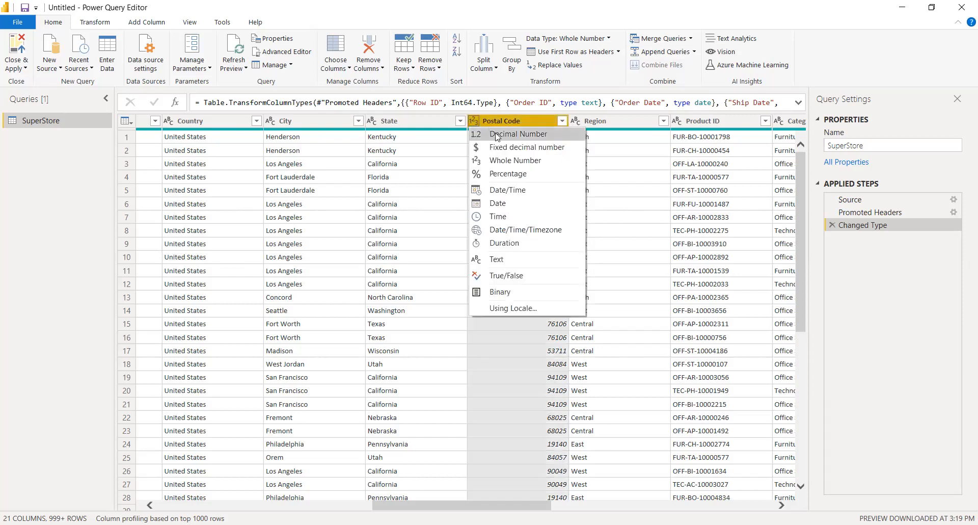
left_click(497, 261)
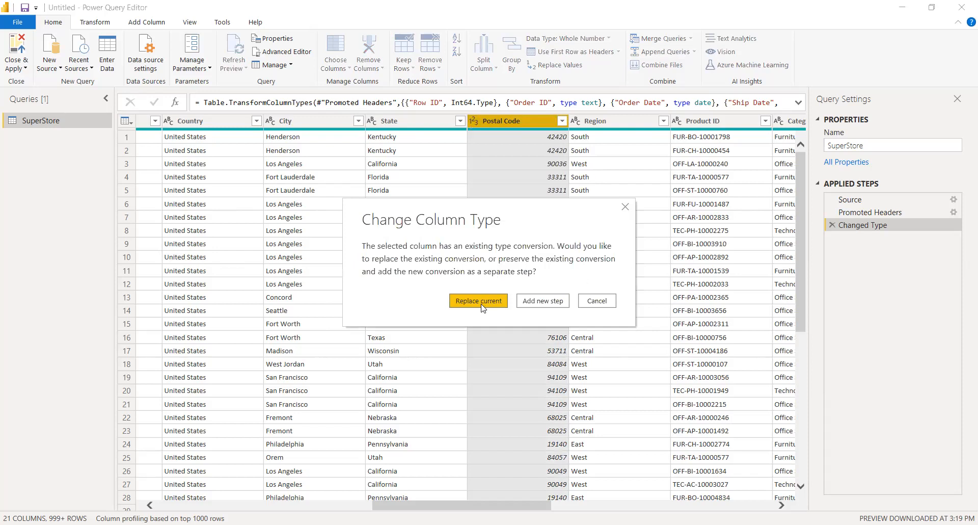
left_click(479, 301)
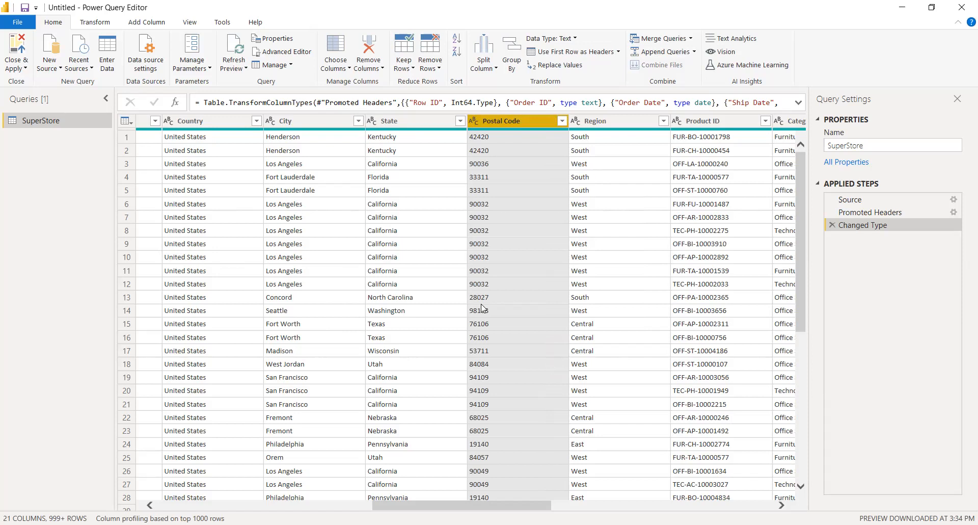
- Remove the Row ID column from the SuperStore table
left_click_drag(509, 507, 631, 508)
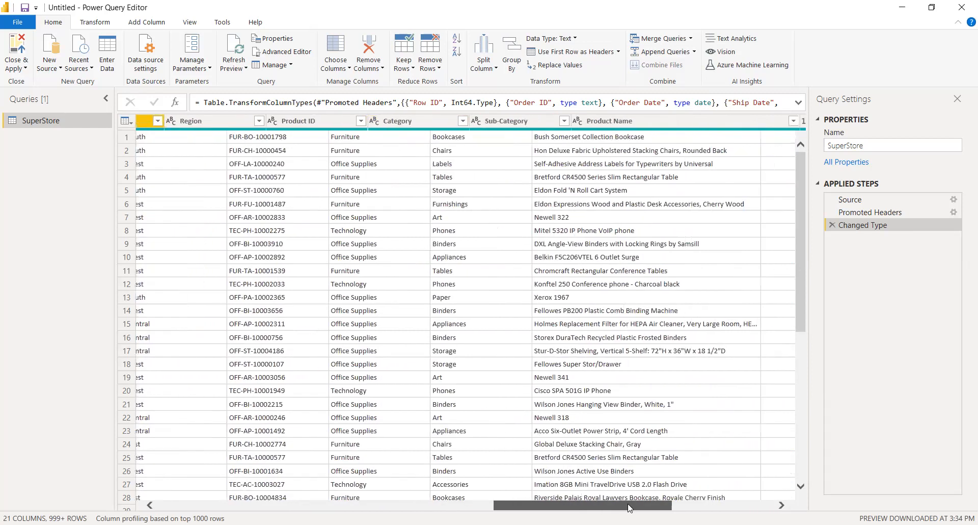
scroll(630, 508, "right", 8)
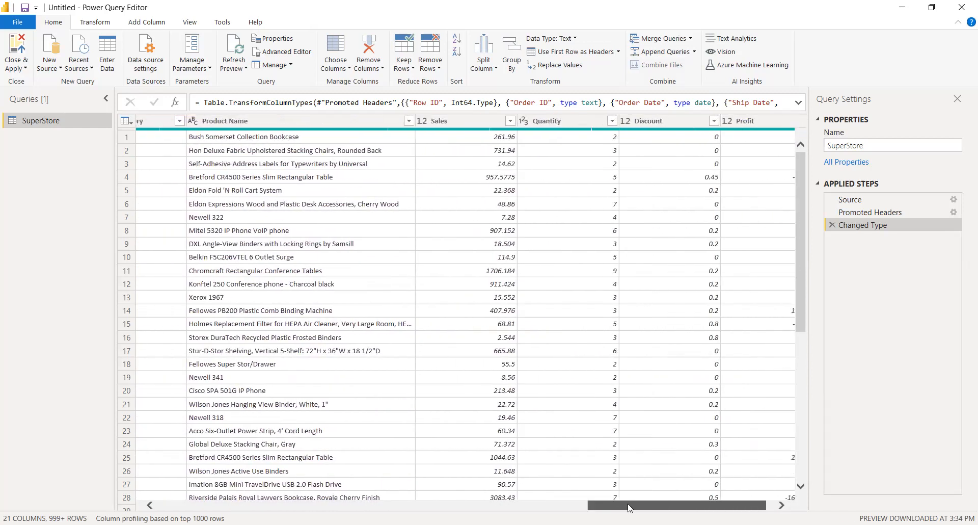
scroll(630, 508, "left", 10)
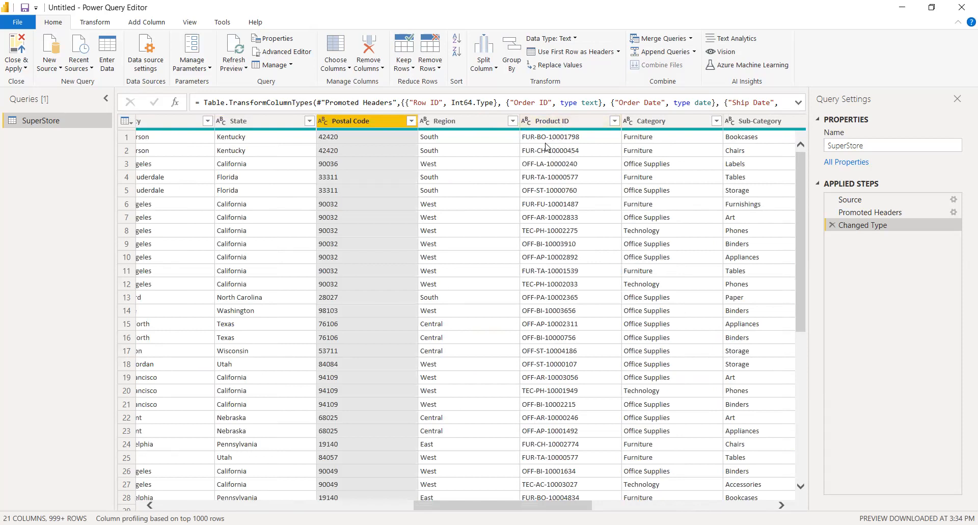
scroll(533, 501, "left", 6)
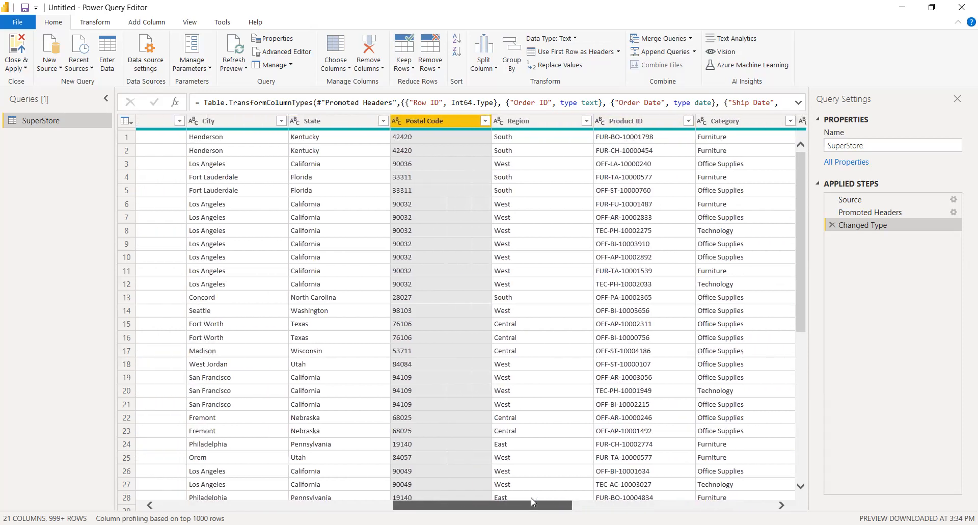
scroll(533, 501, "left", 5)
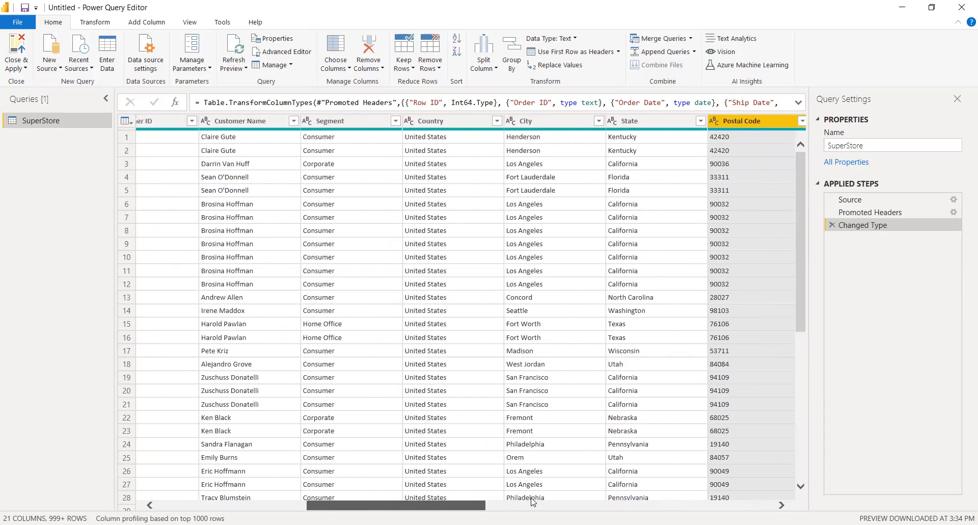
scroll(532, 501, "left", 5)
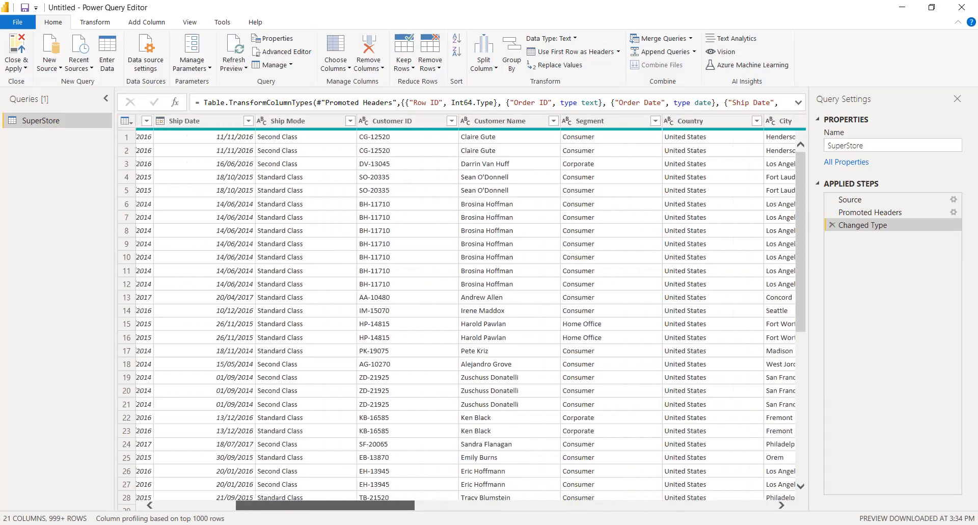
scroll(184, 287, "left", 2)
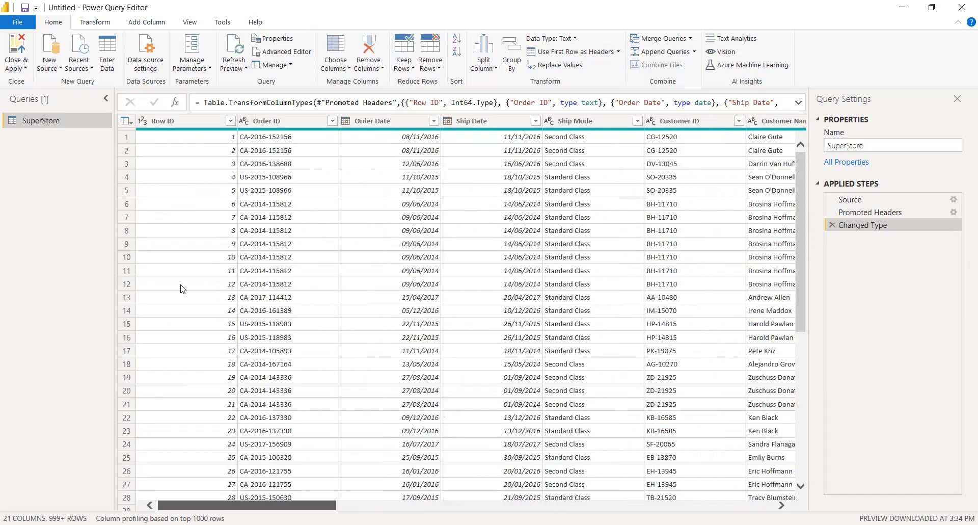
left_click(195, 119)
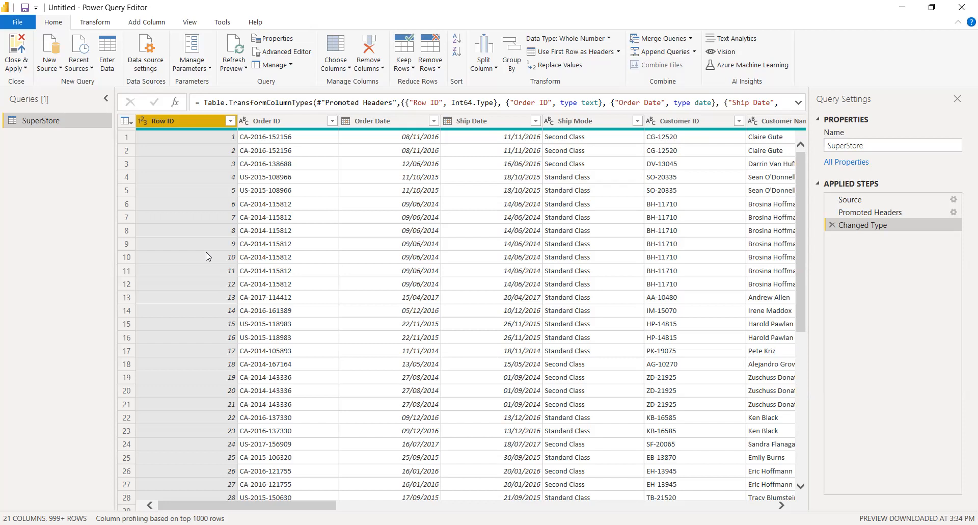
right_click(186, 122)
left_click(209, 143)
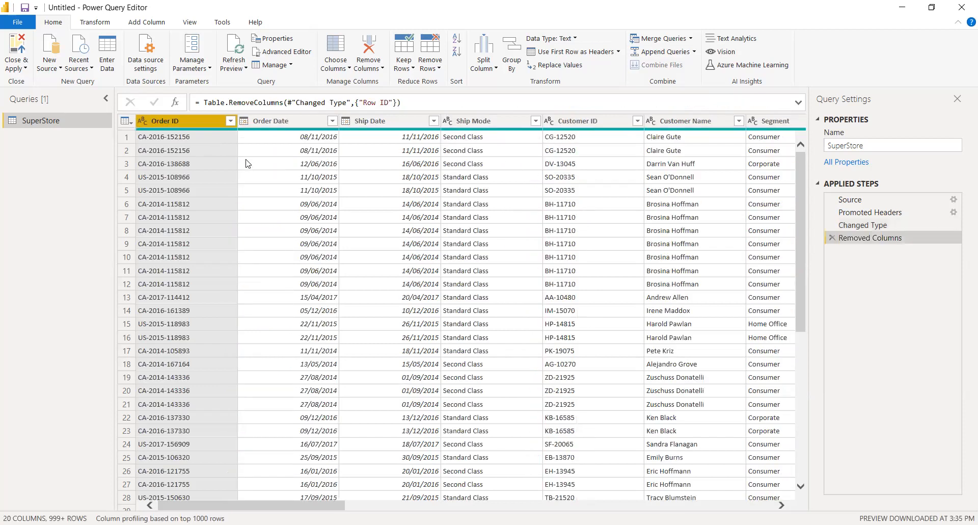
- Annotate the screen with "Qual" and "Quant" by the SuperStore query, and "Fact" and "Dim/Lookup" over the numeric columns
scroll(470, 312, "right", 8)
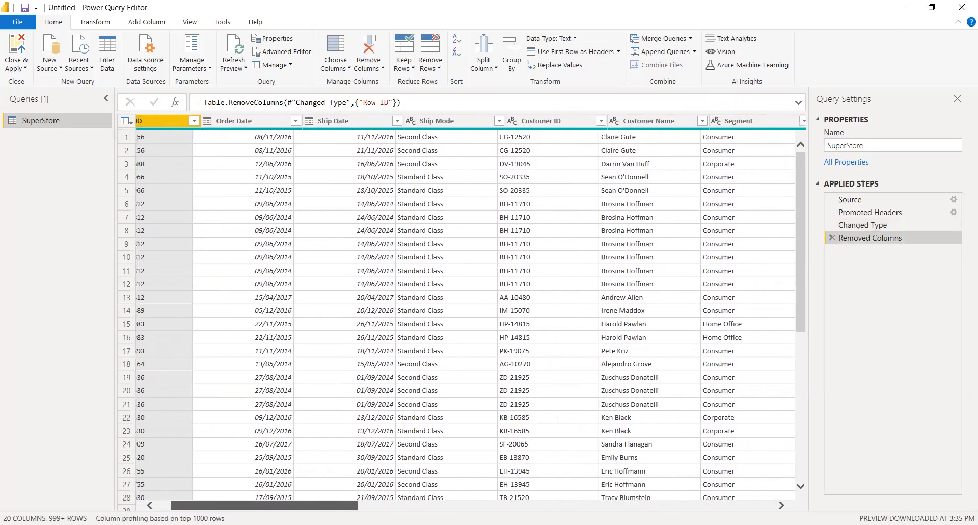
scroll(462, 312, "right", 12)
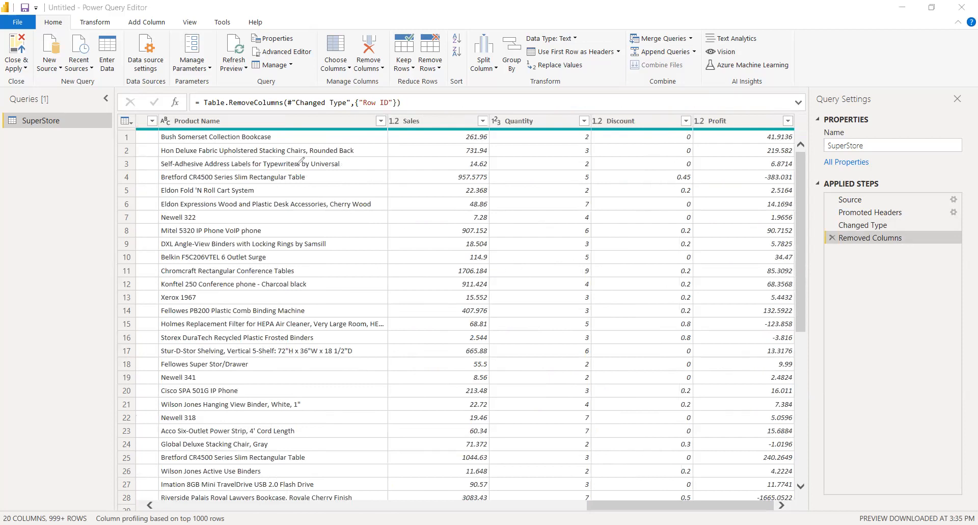
mouse_move(53, 86)
left_mouse_down()
mouse_move(59, 103)
mouse_move(68, 86)
mouse_move(69, 125)
mouse_move(92, 110)
left_mouse_up()
mouse_move(497, 317)
left_mouse_down()
mouse_move(498, 348)
mouse_move(514, 326)
mouse_move(527, 331)
left_mouse_up()
left_click_drag(521, 329, 548, 317)
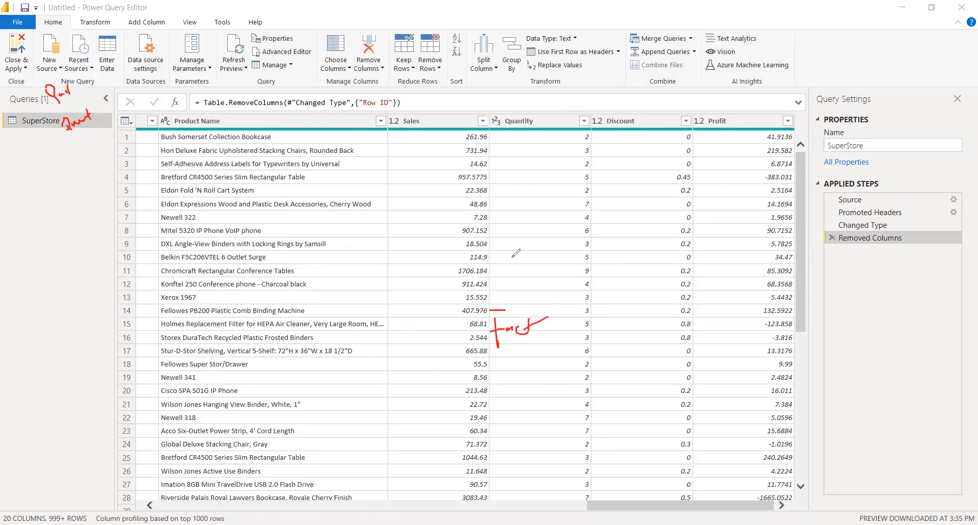
mouse_move(474, 172)
left_mouse_down()
mouse_move(479, 205)
mouse_move(475, 173)
mouse_move(504, 184)
mouse_move(491, 172)
mouse_move(515, 194)
mouse_move(520, 172)
mouse_move(529, 186)
mouse_move(540, 174)
mouse_move(555, 178)
left_mouse_up()
mouse_move(558, 176)
left_mouse_down()
mouse_move(566, 196)
mouse_move(565, 177)
mouse_move(546, 194)
left_mouse_up()
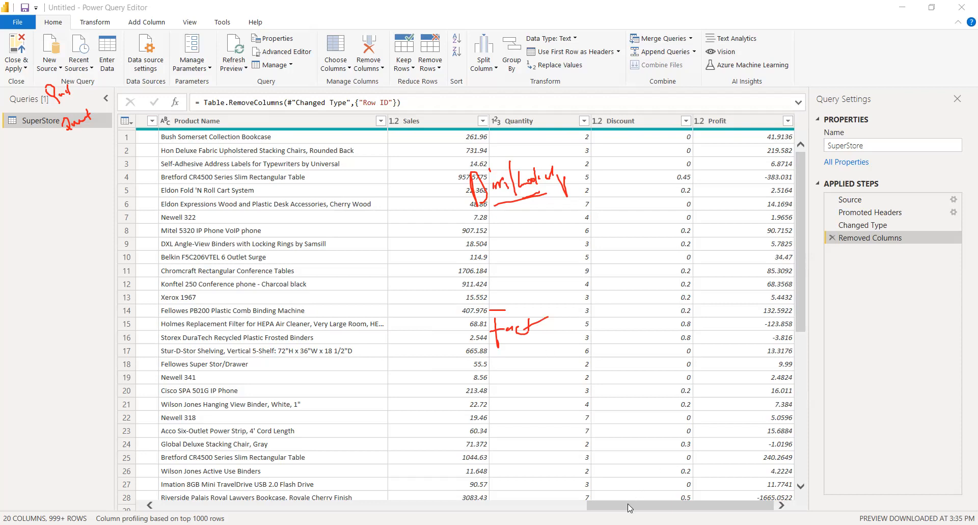
- Annotate "Fact" with "(Many)" and draw a one-to-many relationship line from 1 beside "Dim/Lookup" down to an asterisk
left_click(476, 417)
left_click_drag(595, 437, 223, 430)
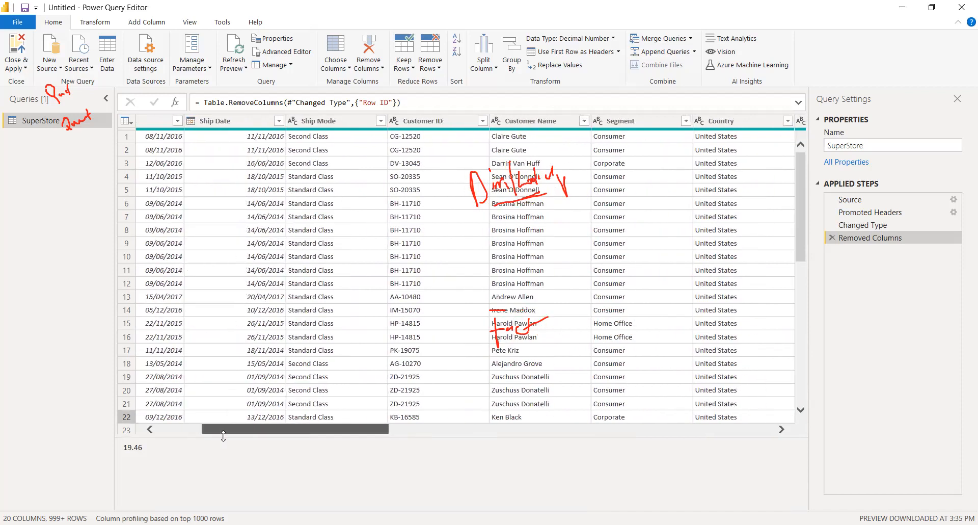
left_click_drag(261, 437, 642, 439)
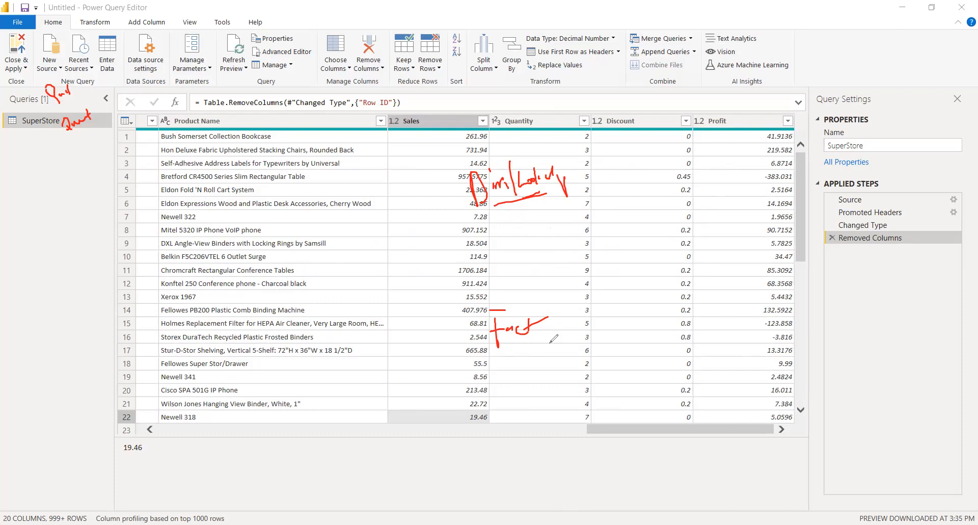
mouse_move(564, 325)
left_mouse_down()
mouse_move(602, 305)
mouse_move(605, 343)
left_mouse_up()
left_click_drag(562, 308, 575, 326)
left_click_drag(597, 159, 599, 168)
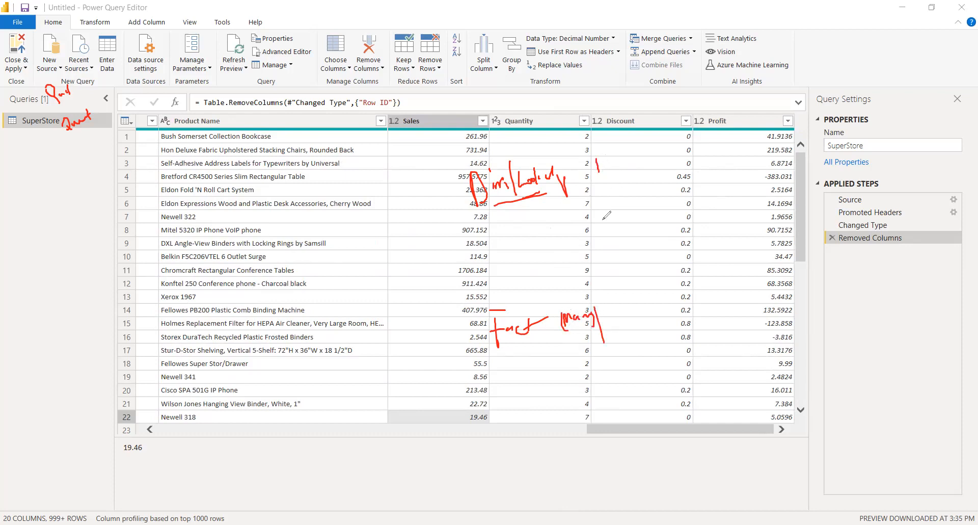
mouse_move(605, 177)
left_mouse_down()
mouse_move(634, 286)
mouse_move(643, 272)
left_mouse_up()
left_click_drag(614, 223, 616, 209)
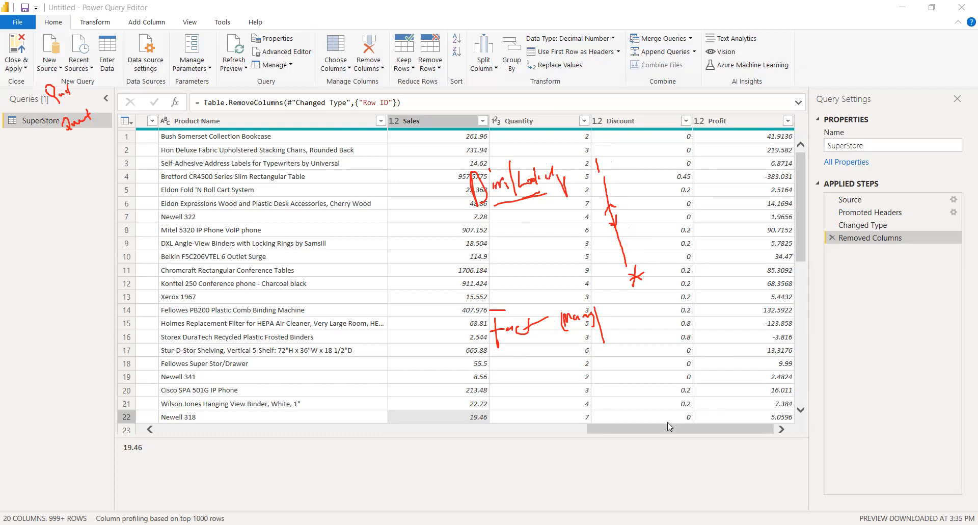
- Underline the Order ID, Order Date, Ship Date and Ship Mode column headers in red
left_click_drag(666, 427, 685, 407)
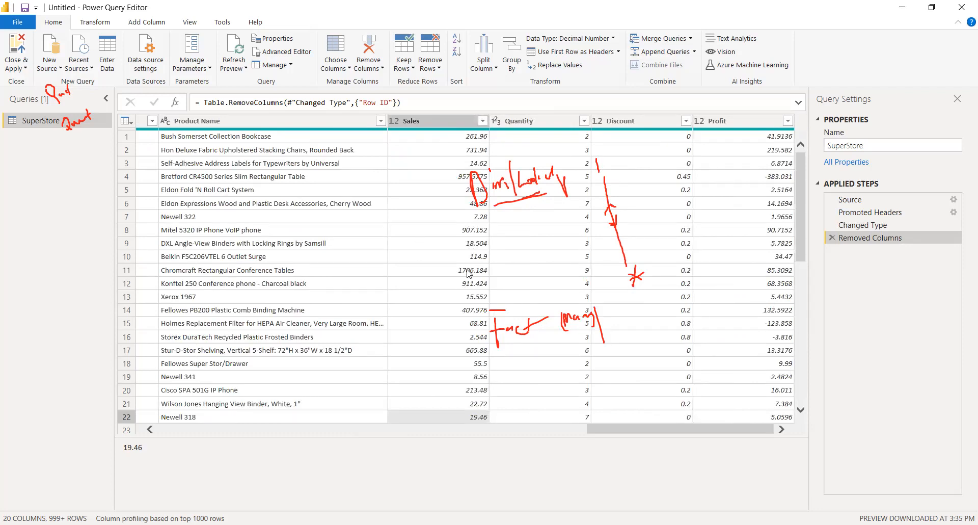
left_click_drag(672, 430, 192, 404)
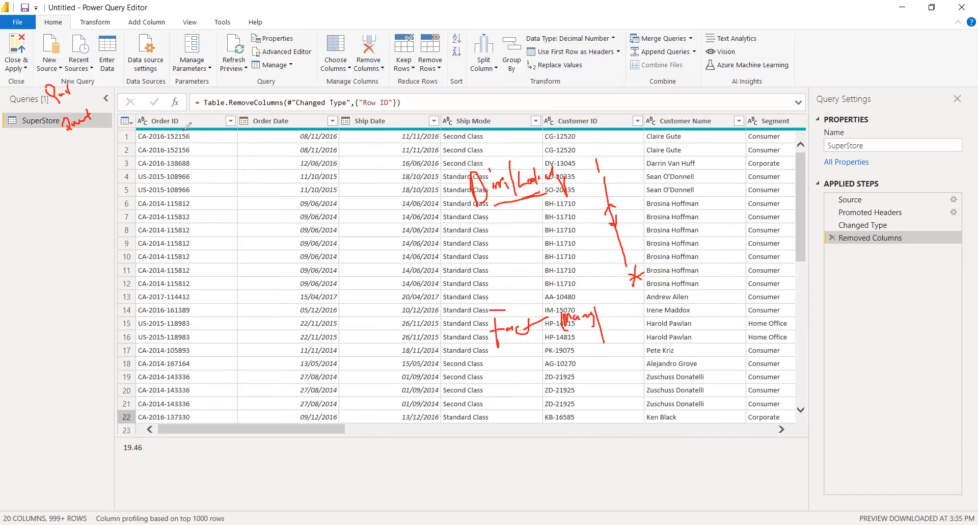
left_click_drag(142, 129, 534, 128)
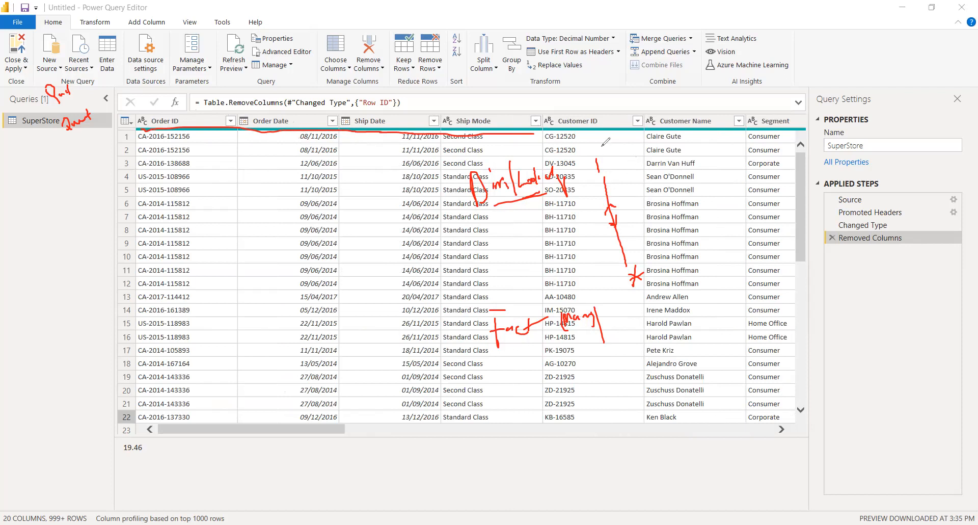
- Outline the Customer ID to Segment headers in red with an arrow to "Customer", and outline the Country to Region headers
left_click_drag(553, 125, 801, 123)
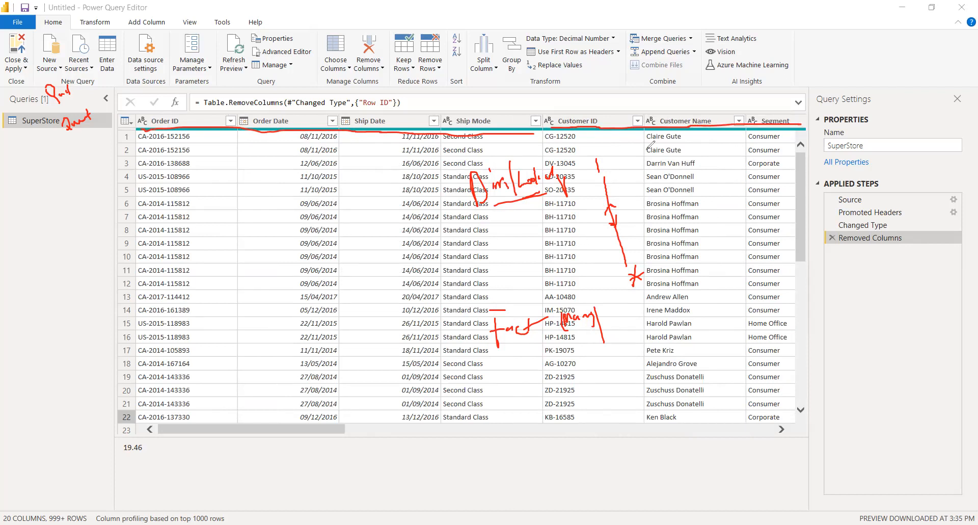
left_click(365, 429)
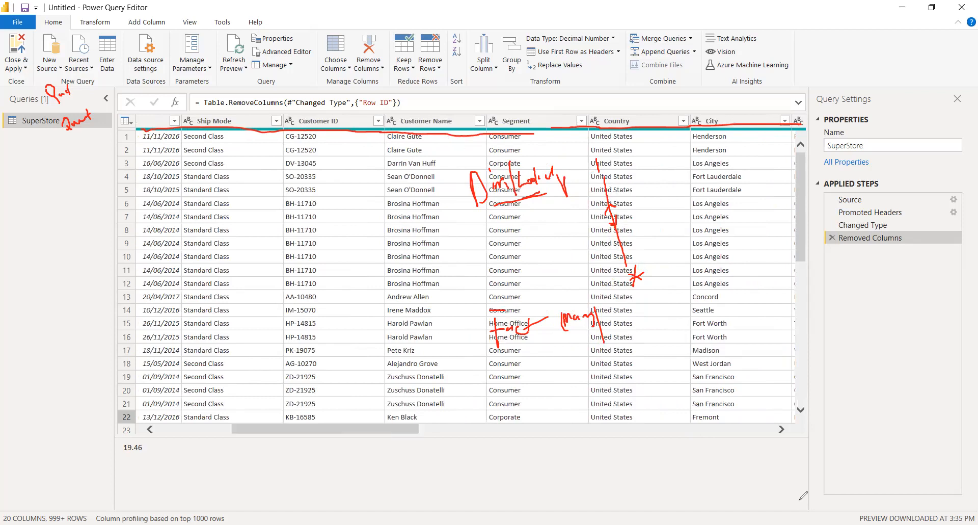
mouse_move(281, 136)
left_mouse_down()
mouse_move(545, 107)
mouse_move(578, 109)
mouse_move(580, 121)
left_mouse_up()
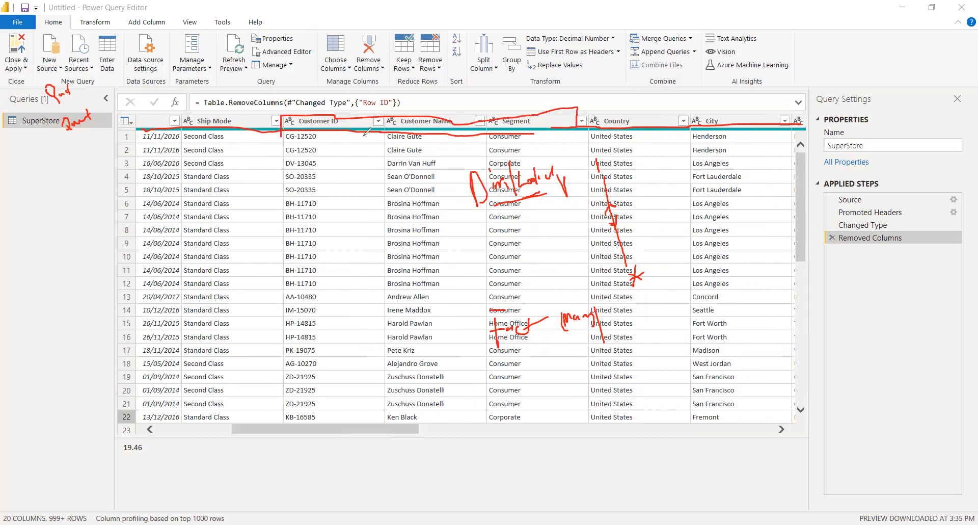
mouse_move(382, 131)
left_mouse_down()
mouse_move(381, 152)
mouse_move(341, 196)
mouse_move(370, 189)
mouse_move(378, 169)
mouse_move(376, 180)
mouse_move(422, 152)
left_mouse_up()
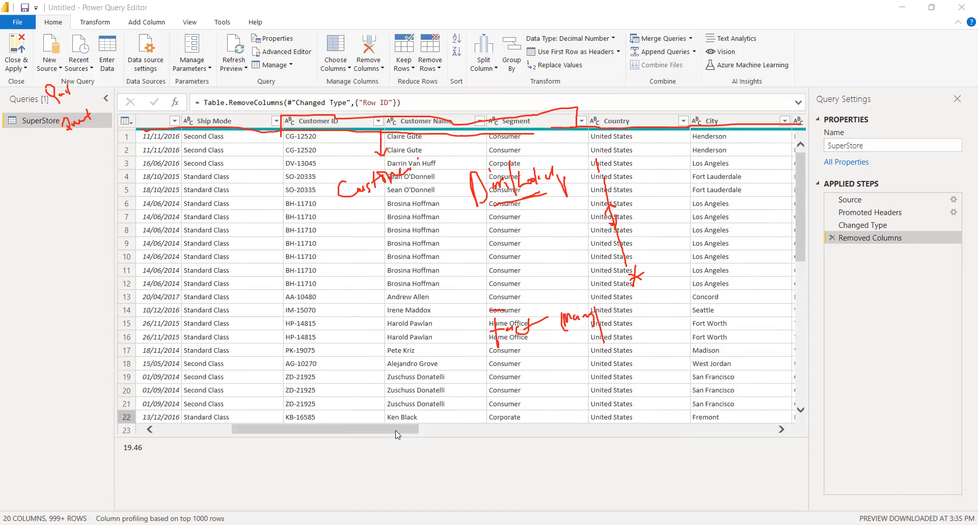
left_click_drag(395, 434, 498, 431)
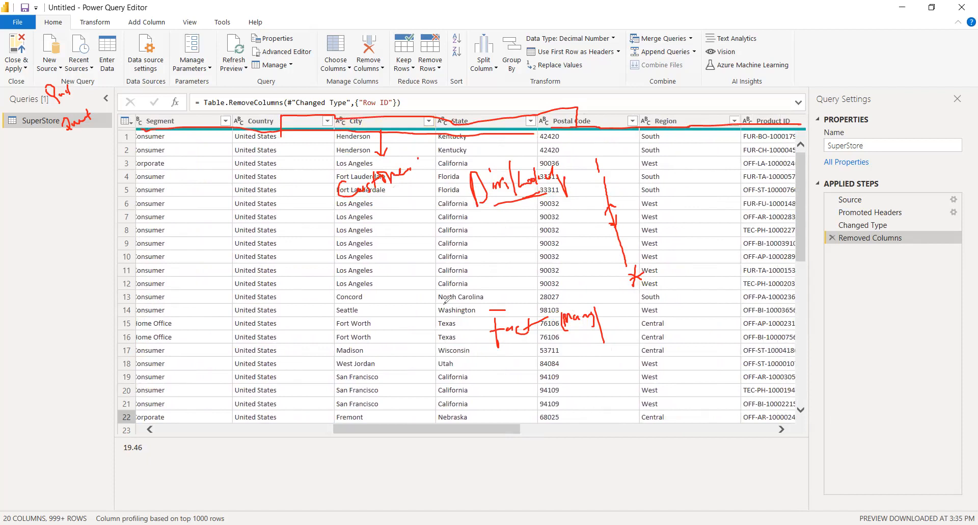
mouse_move(236, 122)
left_mouse_down()
mouse_move(618, 124)
mouse_move(734, 137)
mouse_move(741, 95)
mouse_move(188, 118)
left_mouse_up()
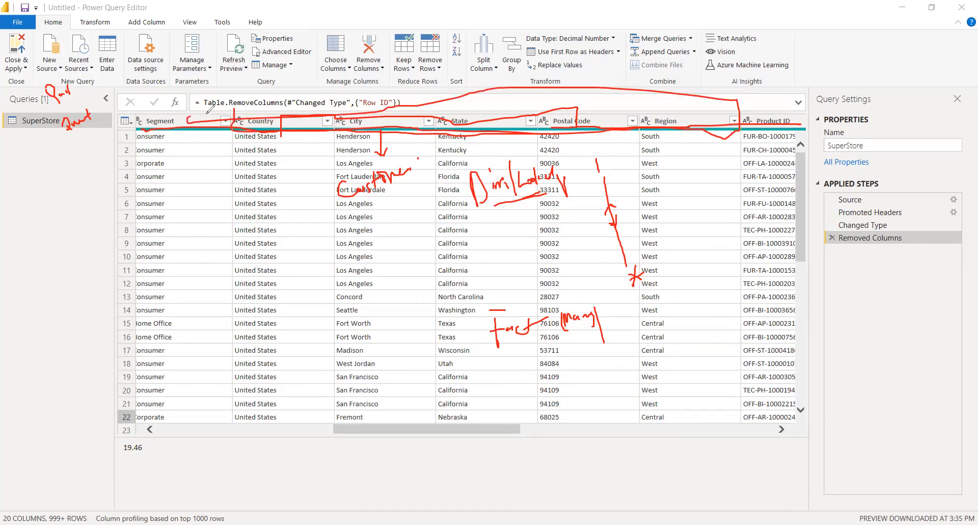
- Erase the annotations over the data grid and handwrite a list with "Customer" and "Geog/Location" beside it
mouse_move(377, 132)
left_mouse_down()
mouse_move(454, 135)
mouse_move(403, 174)
mouse_move(565, 138)
mouse_move(487, 202)
mouse_move(494, 197)
mouse_move(372, 179)
mouse_move(498, 190)
mouse_move(601, 179)
mouse_move(662, 270)
mouse_move(610, 213)
mouse_move(520, 186)
mouse_move(571, 275)
mouse_move(641, 324)
left_mouse_up()
mouse_move(592, 276)
left_mouse_down()
mouse_move(532, 319)
mouse_move(460, 300)
mouse_move(469, 306)
left_mouse_up()
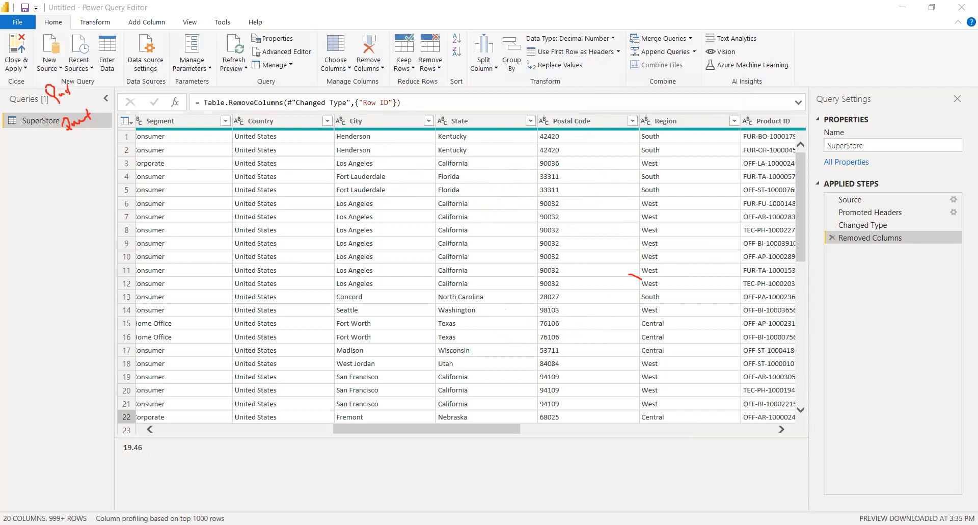
mouse_move(783, 47)
left_mouse_down()
mouse_move(808, 68)
mouse_move(814, 49)
mouse_move(836, 44)
left_mouse_up()
mouse_move(741, 101)
left_mouse_down()
mouse_move(755, 95)
mouse_move(758, 113)
mouse_move(795, 102)
mouse_move(828, 72)
mouse_move(830, 97)
left_mouse_up()
mouse_move(845, 49)
left_mouse_down()
mouse_move(844, 91)
mouse_move(874, 61)
mouse_move(923, 49)
left_mouse_up()
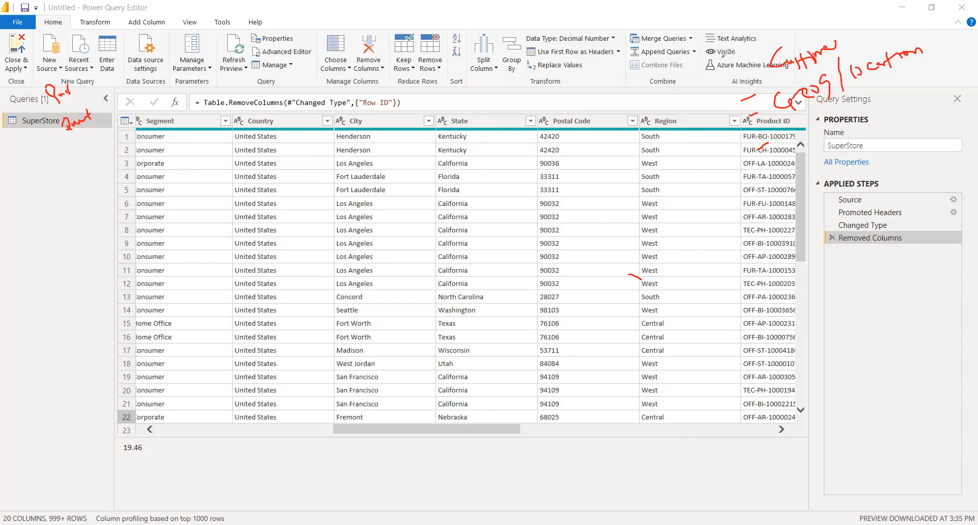
- Outline the Product ID to Product Name headers in red and add "Product" to the handwritten table list
left_click_drag(470, 429, 645, 431)
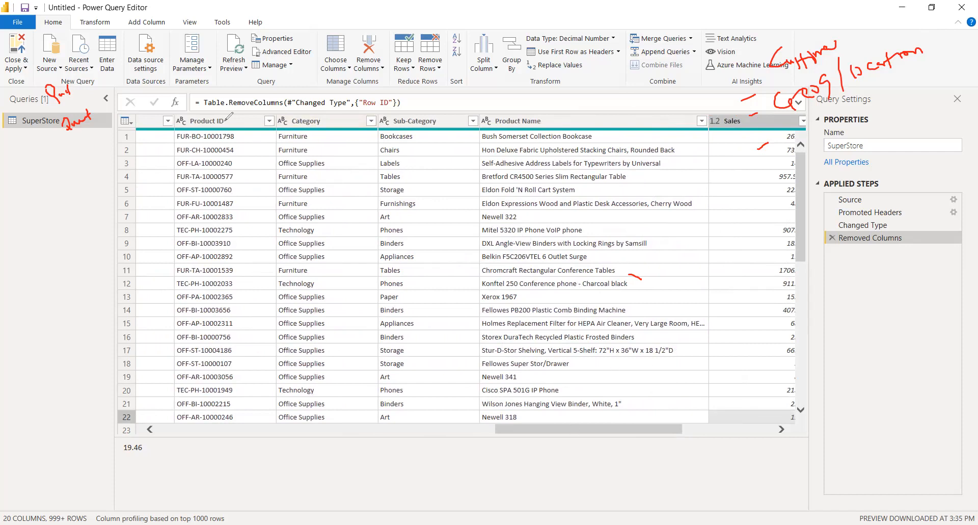
mouse_move(171, 107)
left_mouse_down()
mouse_move(173, 134)
mouse_move(540, 146)
mouse_move(686, 131)
mouse_move(682, 108)
left_mouse_up()
mouse_move(174, 108)
left_mouse_down()
mouse_move(368, 118)
mouse_move(641, 99)
mouse_move(684, 111)
left_mouse_up()
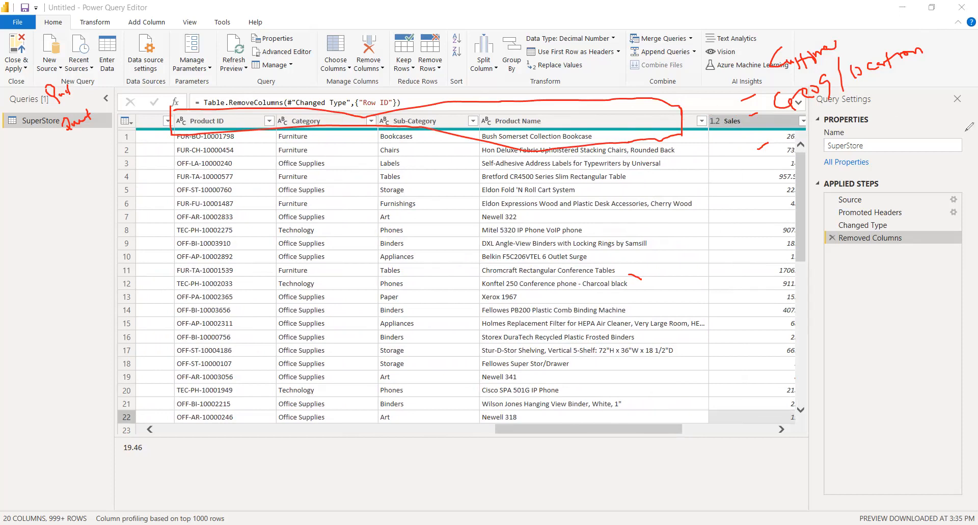
mouse_move(795, 129)
left_mouse_down()
mouse_move(801, 157)
mouse_move(799, 139)
mouse_move(842, 130)
left_mouse_up()
left_click_drag(847, 123, 859, 123)
left_click_drag(850, 121, 880, 110)
- Handwrite "Composite key" over the location columns and circle the Postal Code and City headers
mouse_move(565, 429)
left_mouse_down()
mouse_move(506, 438)
mouse_move(621, 421)
mouse_move(563, 437)
left_mouse_up()
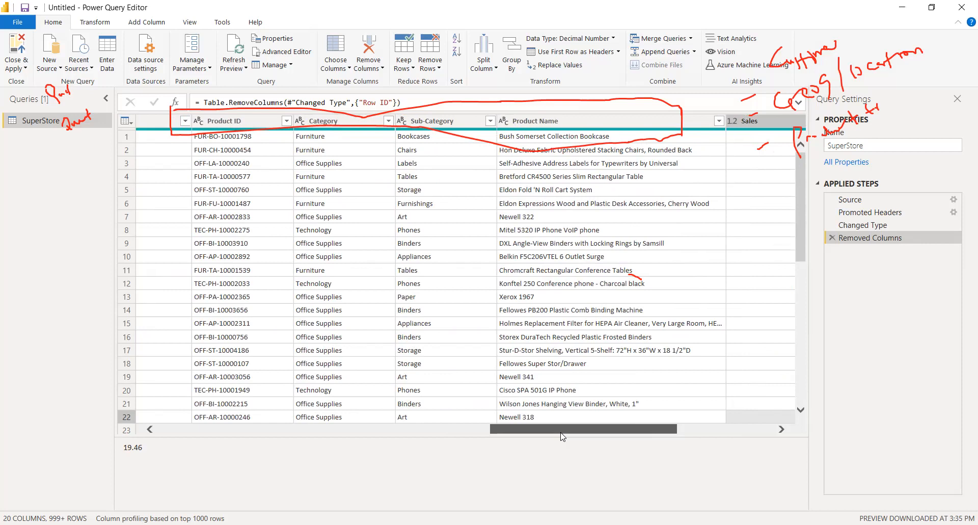
left_click_drag(561, 433, 416, 452)
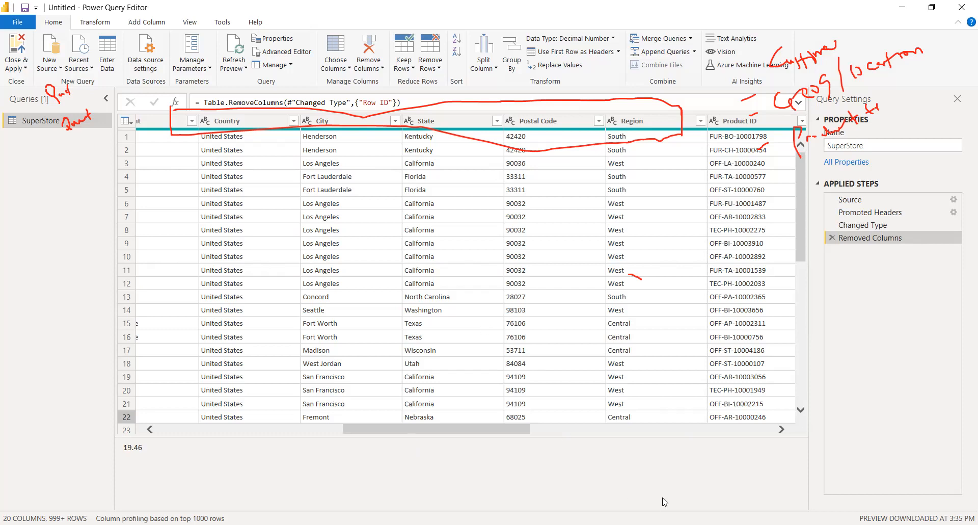
mouse_move(452, 312)
left_mouse_down()
mouse_move(497, 292)
mouse_move(490, 282)
mouse_move(501, 295)
mouse_move(555, 279)
left_mouse_up()
left_click_drag(557, 262, 559, 287)
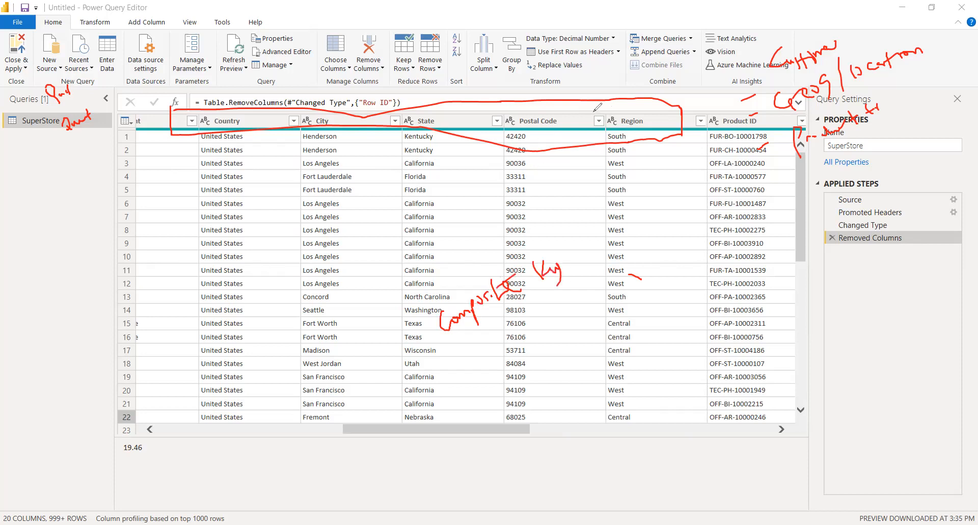
mouse_move(544, 106)
left_mouse_down()
mouse_move(516, 127)
mouse_move(581, 123)
mouse_move(534, 105)
left_mouse_up()
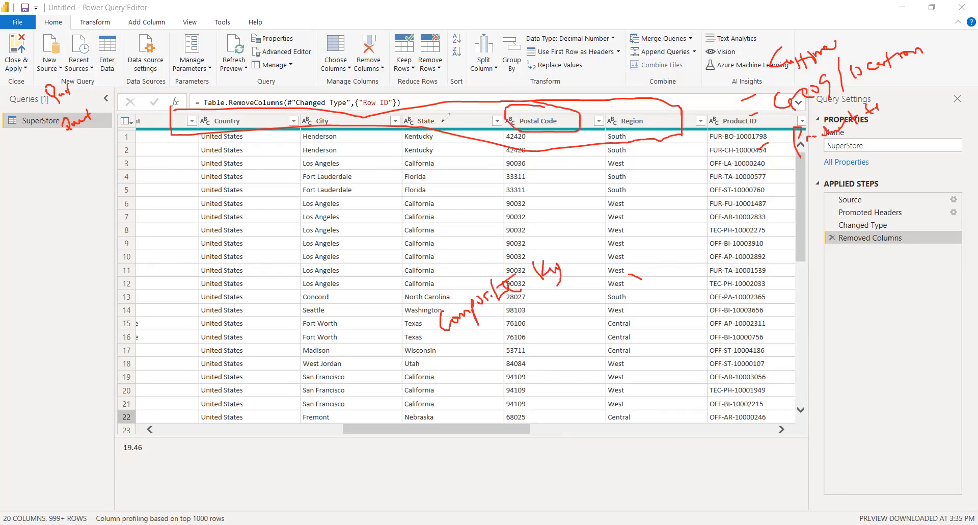
mouse_move(350, 108)
left_mouse_down()
mouse_move(288, 108)
mouse_move(363, 111)
mouse_move(307, 103)
left_mouse_up()
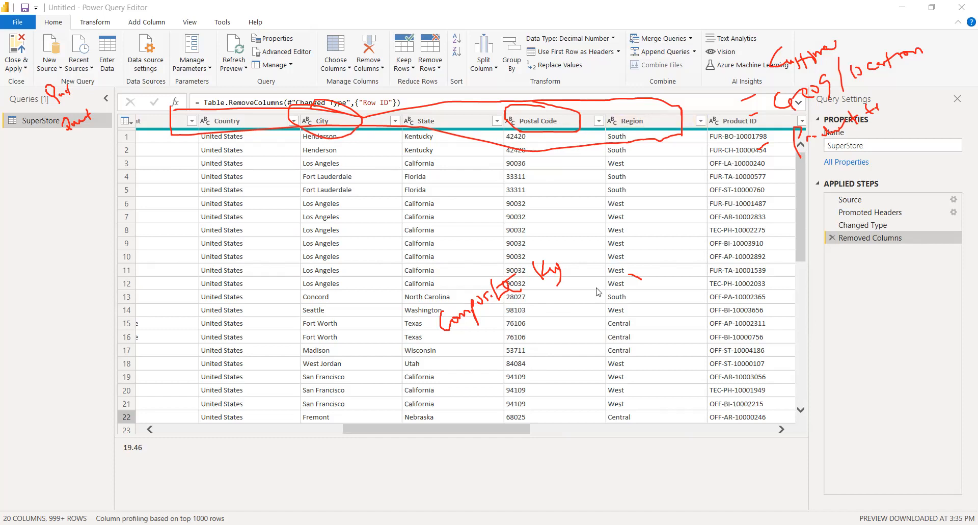
- Outline the Sales, Quantity, Discount and Profit column headers in red
left_click_drag(481, 427, 632, 418)
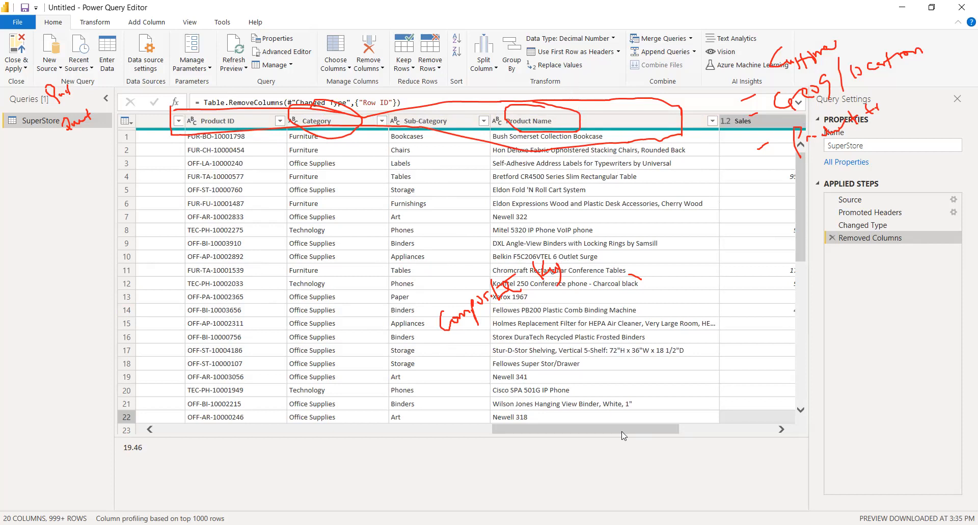
left_click_drag(631, 435, 370, 437)
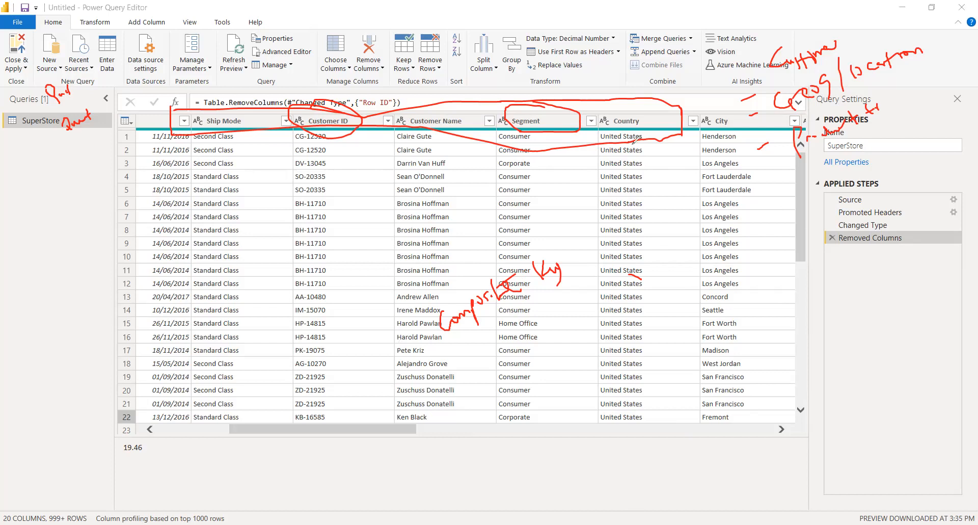
left_click_drag(355, 429, 714, 429)
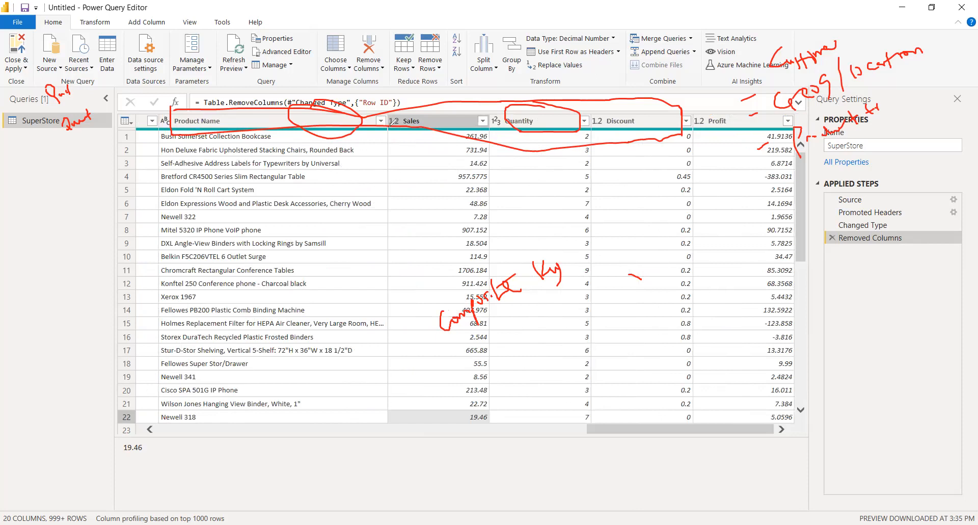
mouse_move(461, 129)
left_mouse_down()
mouse_move(743, 133)
mouse_move(745, 122)
mouse_move(739, 112)
mouse_move(660, 102)
mouse_move(392, 108)
left_mouse_up()
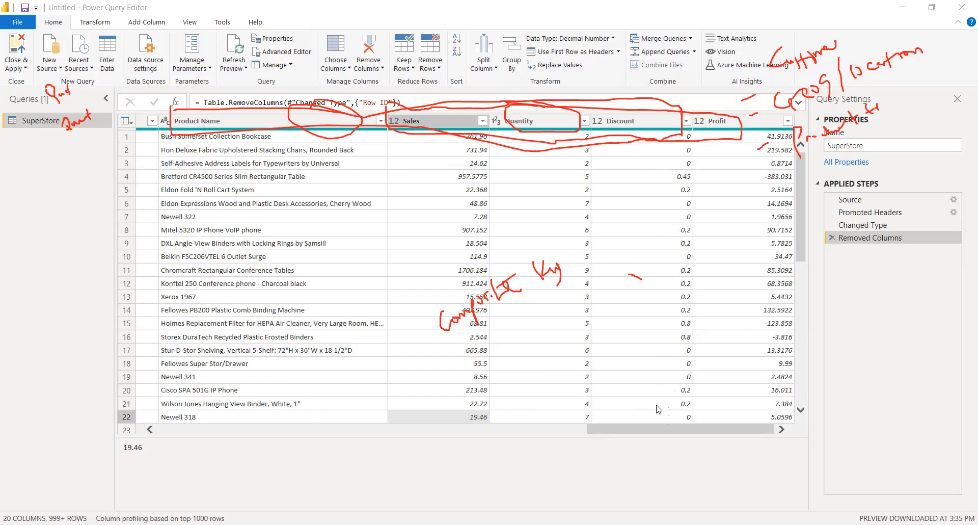
- Handwrite "Orders table" below the dimension list and underline it with several strokes
left_click_drag(655, 428, 225, 428)
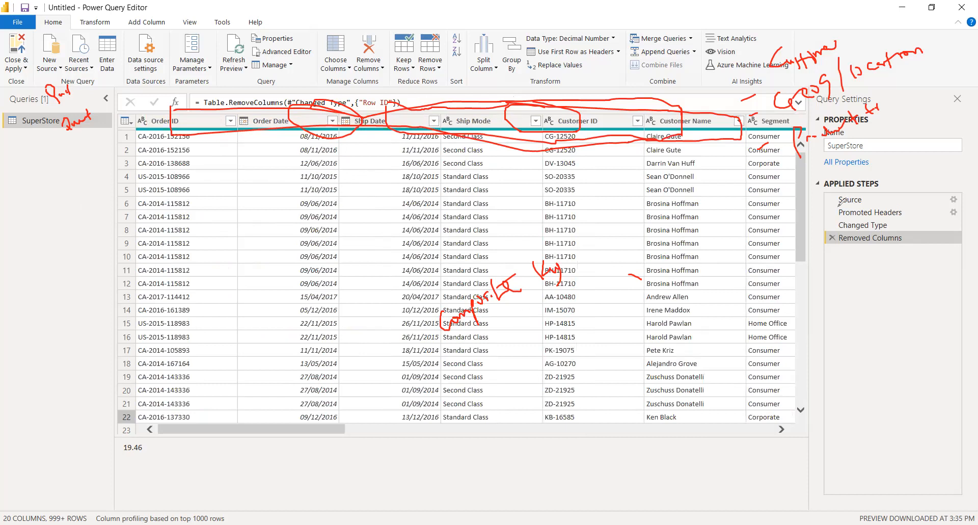
left_click_drag(829, 190, 832, 206)
left_click_drag(825, 190, 833, 206)
mouse_move(837, 189)
left_mouse_down()
mouse_move(852, 175)
mouse_move(859, 185)
mouse_move(880, 155)
mouse_move(881, 169)
mouse_move(912, 151)
left_mouse_up()
mouse_move(914, 143)
left_mouse_down()
mouse_move(921, 148)
mouse_move(926, 133)
mouse_move(939, 140)
mouse_move(817, 249)
mouse_move(943, 146)
left_mouse_up()
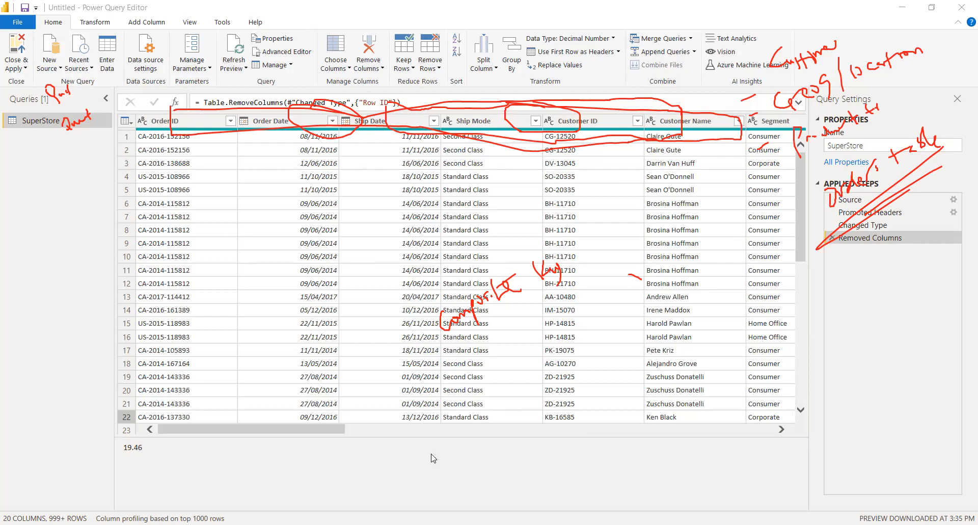
- Handwrite "Dim" and "Fact" over the customer columns, and the relationship notation "1:*" beside them
left_click_drag(321, 433, 751, 432)
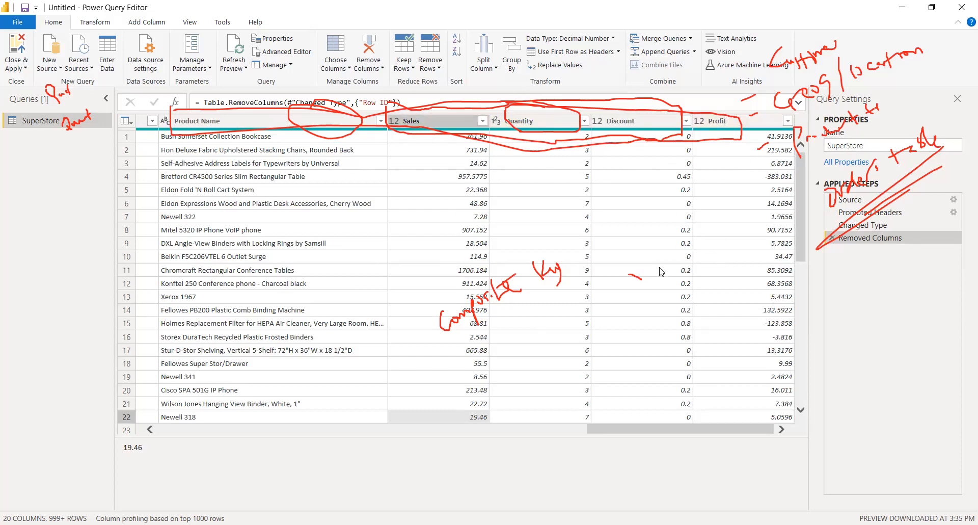
left_click_drag(657, 434, 314, 429)
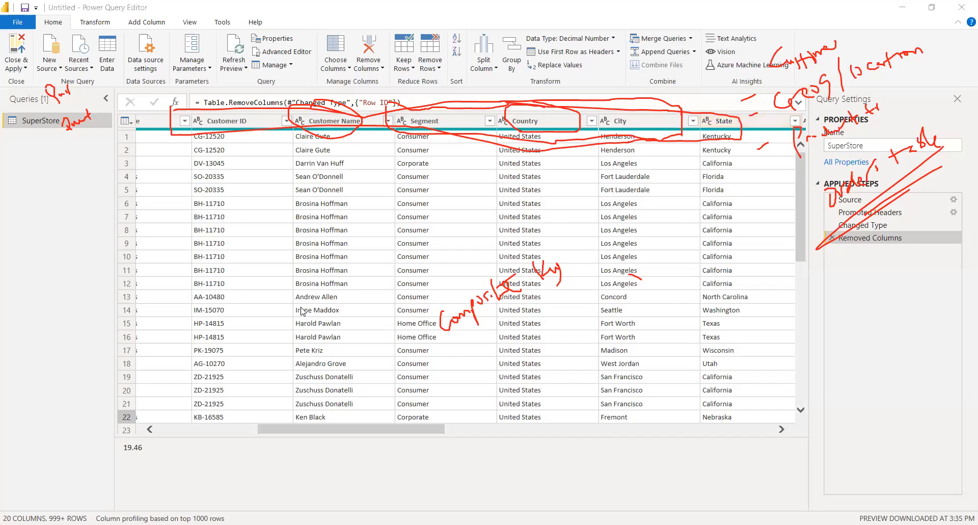
mouse_move(169, 183)
left_mouse_down()
mouse_move(186, 218)
mouse_move(207, 212)
left_mouse_up()
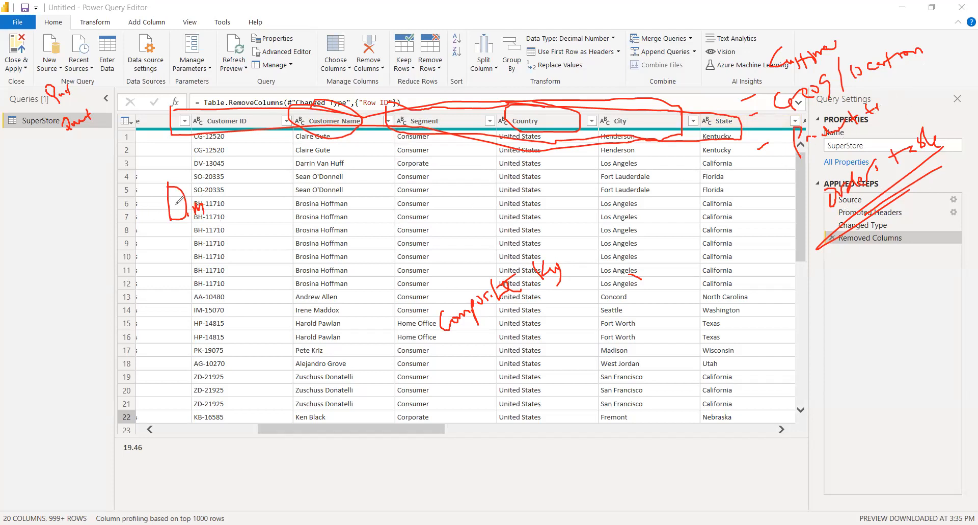
mouse_move(173, 258)
left_mouse_down()
mouse_move(174, 281)
mouse_move(188, 255)
mouse_move(189, 274)
mouse_move(210, 276)
mouse_move(215, 260)
left_mouse_up()
mouse_move(459, 208)
left_mouse_down()
mouse_move(459, 181)
mouse_move(495, 193)
left_mouse_up()
left_click(471, 189)
left_click(472, 201)
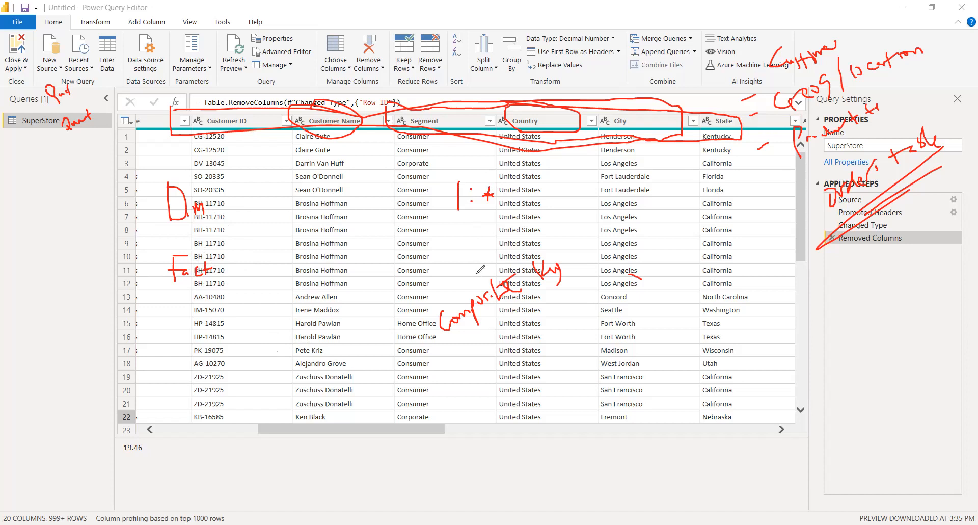
- Mark "Dim" with 1 and "Fact" with an asterisk, add the reversed pair alongside, and label the underlined "Fact" as "Transaction"
left_click(258, 254)
left_click_drag(257, 265, 257, 269)
mouse_move(250, 255)
left_mouse_down()
mouse_move(263, 262)
mouse_move(271, 251)
left_mouse_up()
left_click_drag(234, 182, 235, 207)
left_click_drag(305, 243, 305, 266)
left_click_drag(312, 192, 319, 185)
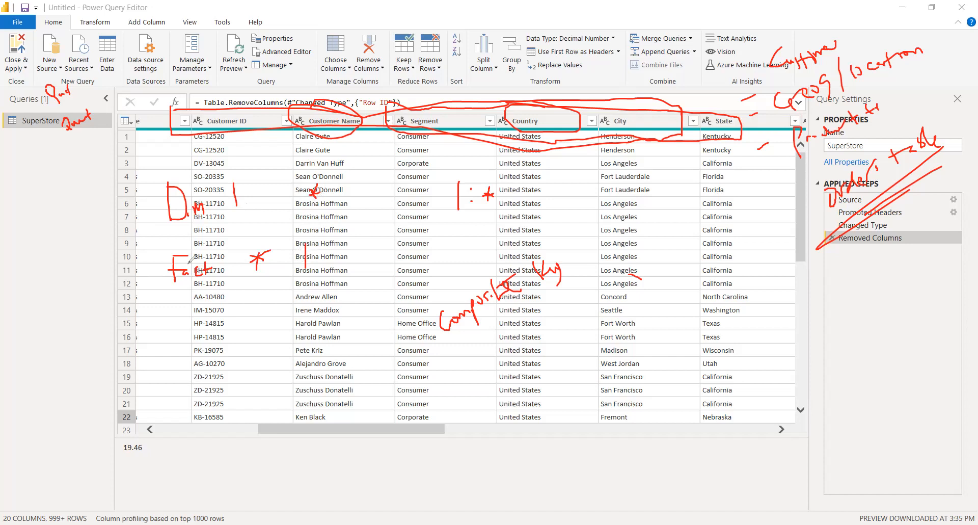
left_click_drag(171, 280, 199, 277)
mouse_move(165, 299)
left_mouse_down()
mouse_move(165, 320)
mouse_move(174, 296)
mouse_move(234, 298)
left_mouse_up()
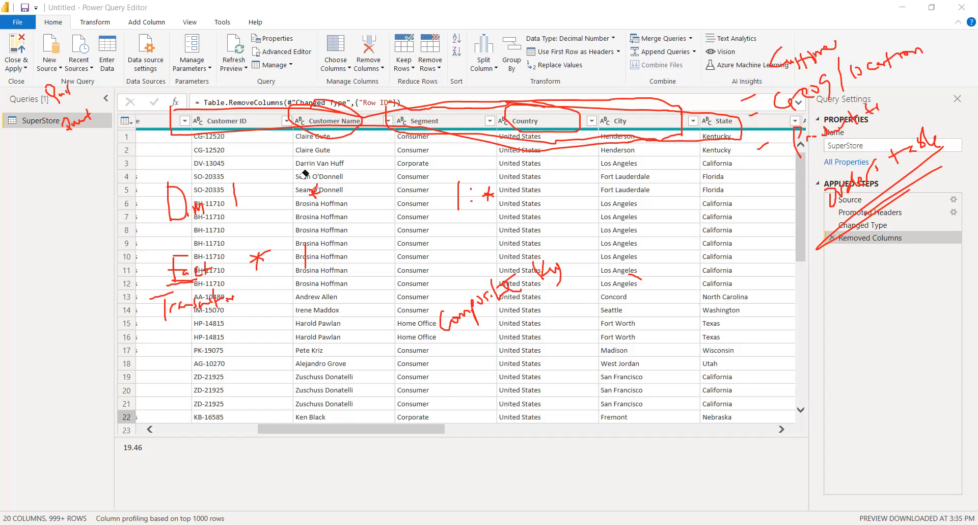
- Erase the handwriting and outlines over the grid and query list, keeping the Customer, Geog/Location, Product and Orders table notes
mouse_move(458, 196)
left_mouse_down()
mouse_move(494, 191)
mouse_move(541, 244)
mouse_move(504, 288)
mouse_move(607, 260)
mouse_move(634, 278)
left_mouse_up()
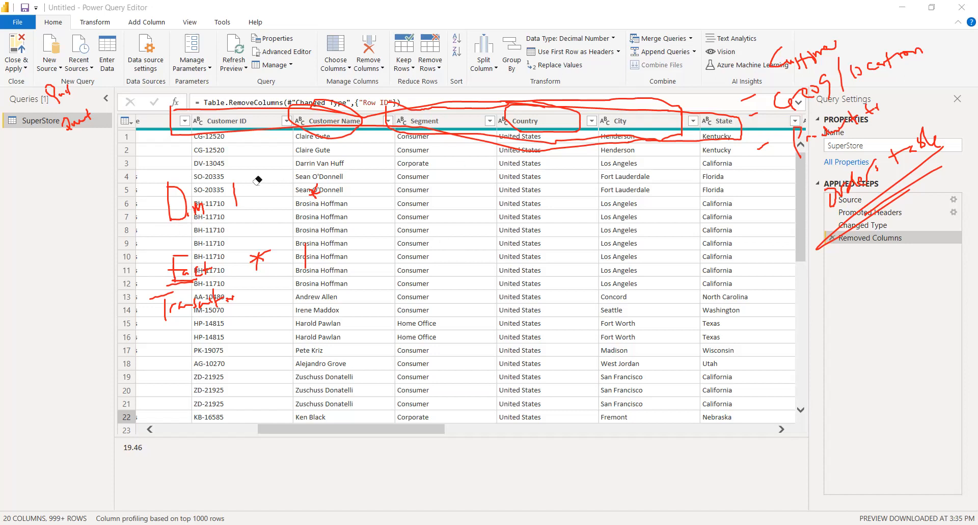
mouse_move(305, 178)
left_mouse_down()
mouse_move(316, 219)
mouse_move(268, 204)
left_mouse_up()
left_click(375, 257)
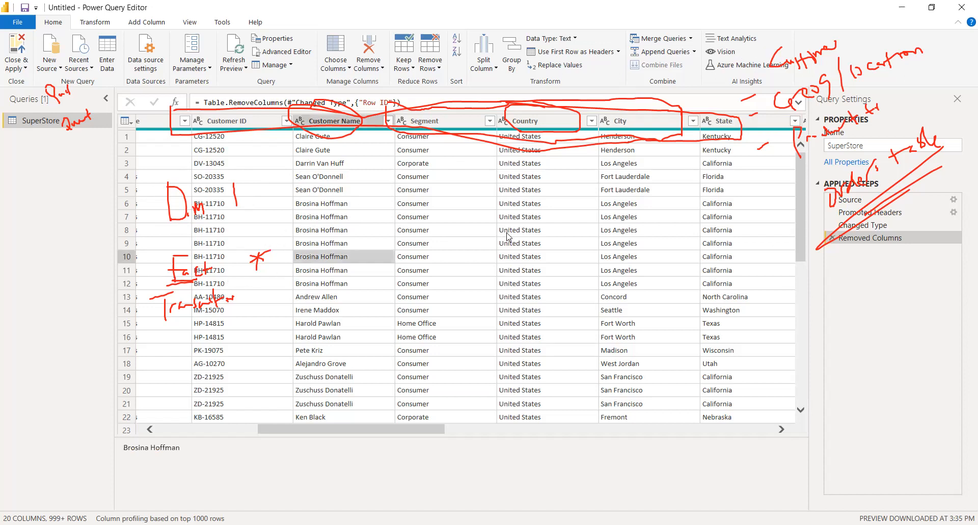
left_click(508, 232)
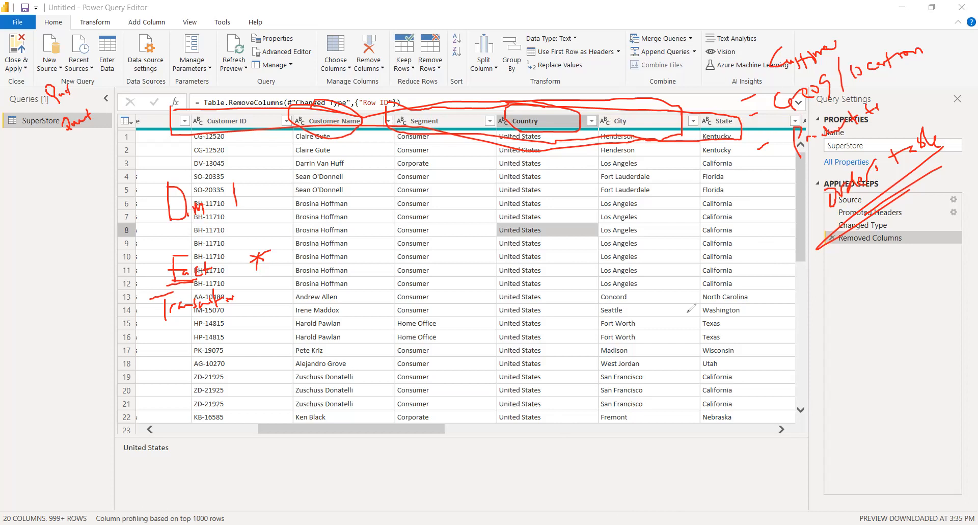
mouse_move(463, 111)
left_mouse_down()
mouse_move(198, 138)
mouse_move(207, 241)
mouse_move(189, 275)
mouse_move(186, 241)
mouse_move(263, 145)
mouse_move(192, 277)
mouse_move(245, 272)
mouse_move(250, 252)
mouse_move(68, 108)
mouse_move(54, 114)
mouse_move(74, 168)
mouse_move(559, 102)
mouse_move(493, 141)
left_mouse_up()
mouse_move(653, 136)
left_mouse_down()
mouse_move(754, 148)
mouse_move(700, 114)
left_mouse_up()
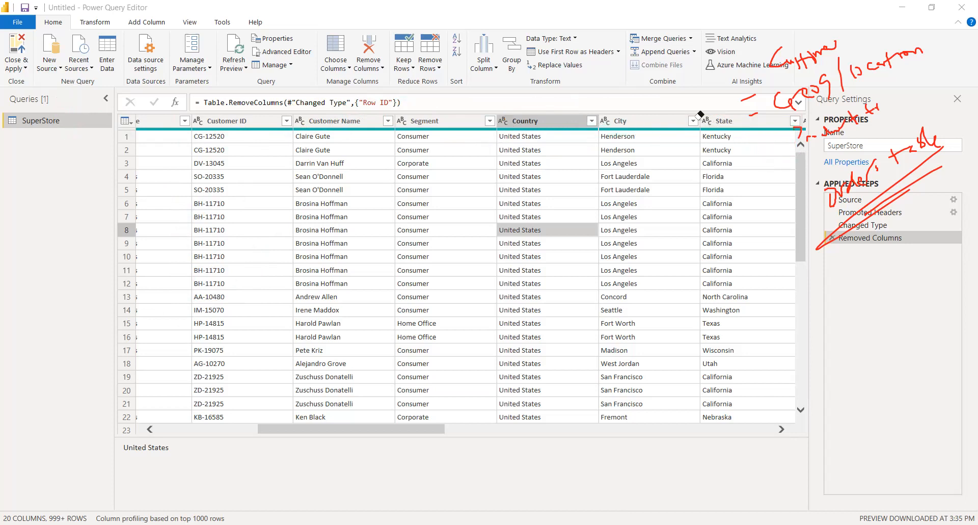
- Duplicate the SuperStore query
left_click(409, 201)
left_click(236, 206)
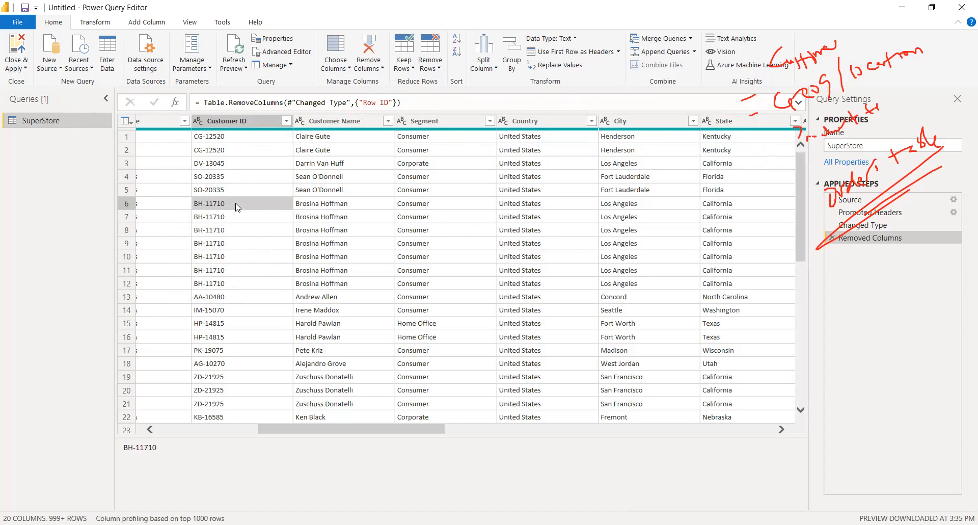
left_click_drag(347, 432, 217, 450)
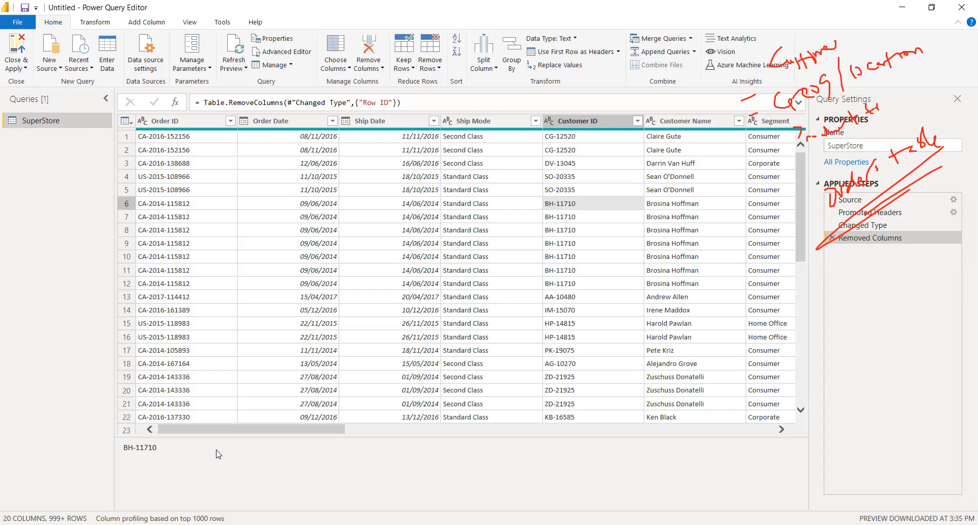
left_click_drag(226, 425, 138, 424)
right_click(50, 124)
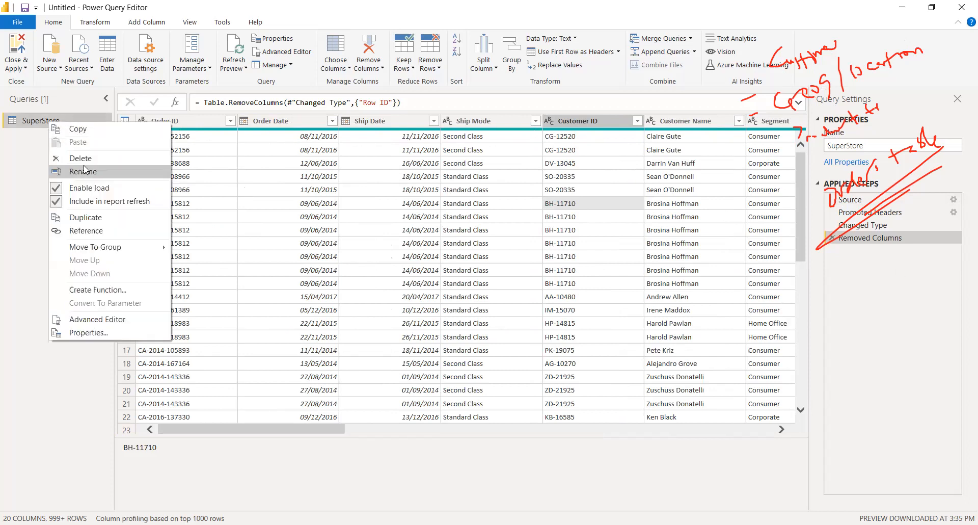
left_click(79, 217)
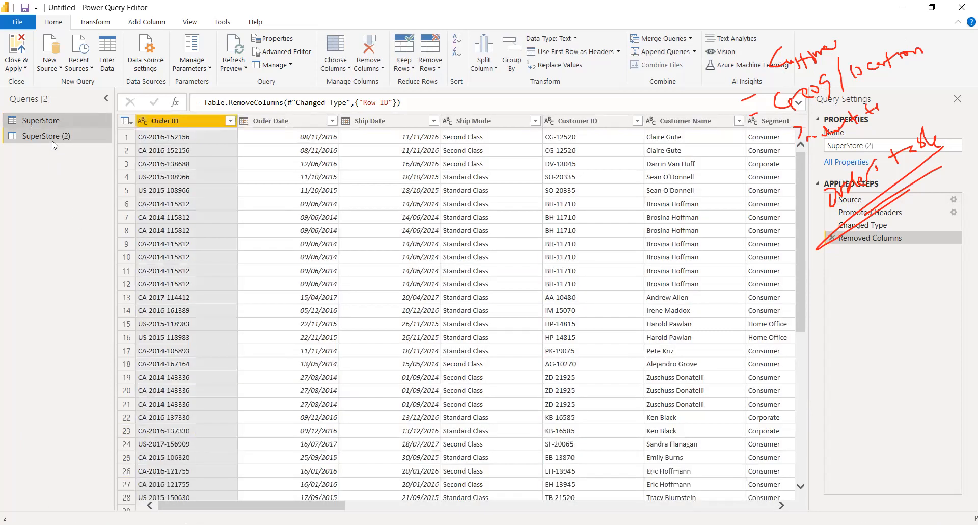
- Duplicate the SuperStore (2) query, and duplicate the resulting SuperStore (3) copy as well
right_click(53, 137)
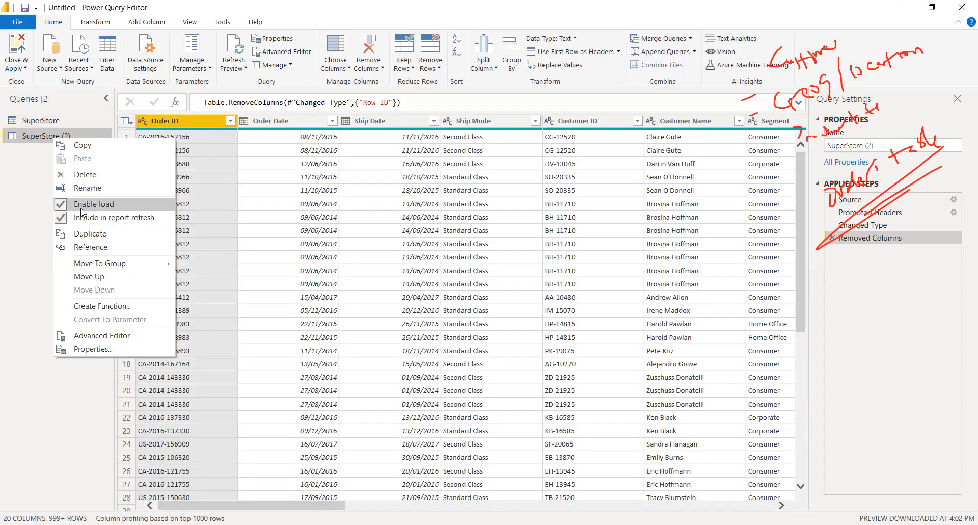
left_click(86, 234)
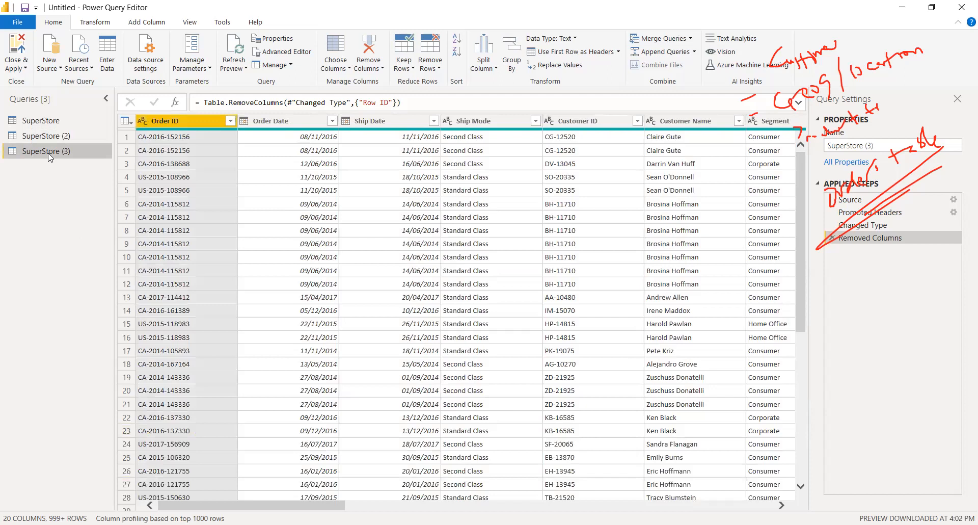
right_click(50, 157)
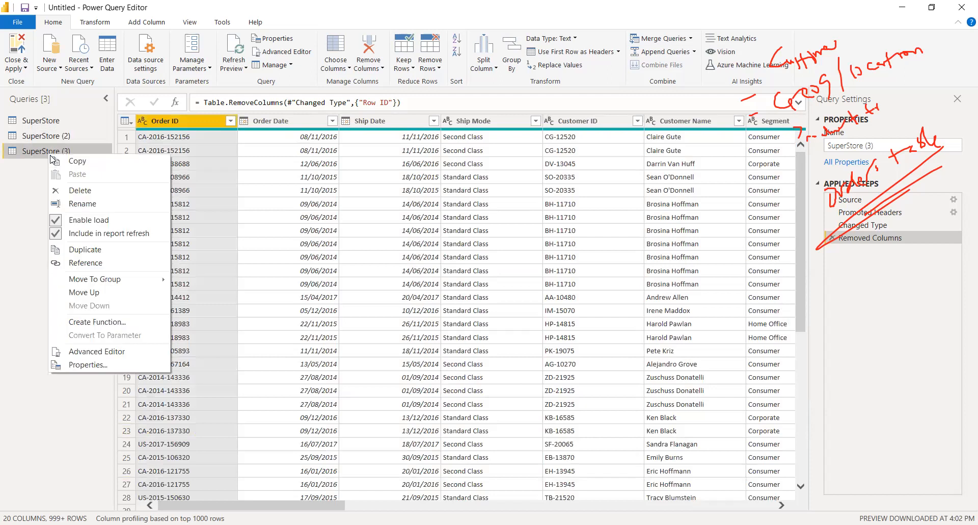
left_click(82, 251)
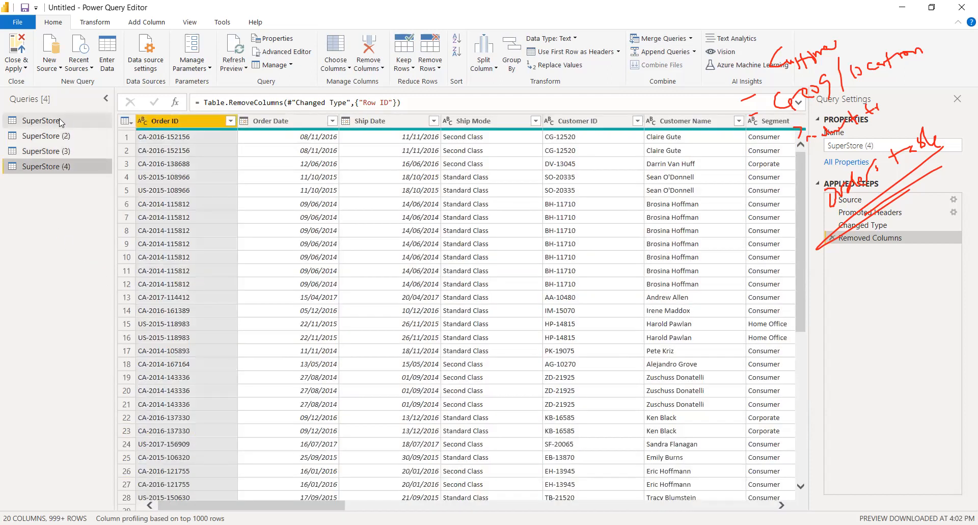
- Keep only the Customer ID, Customer Name and Segment columns in the original SuperStore query
left_click(70, 125)
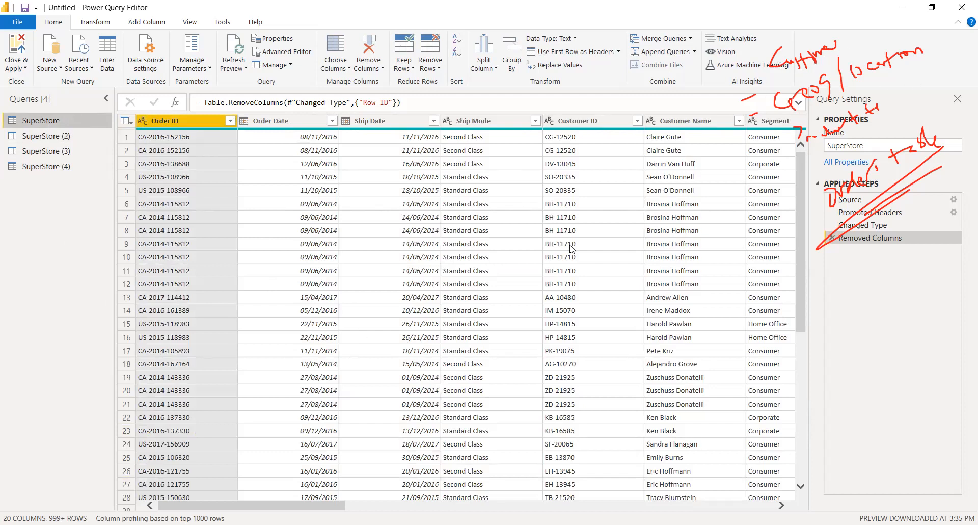
left_click_drag(318, 507, 402, 507)
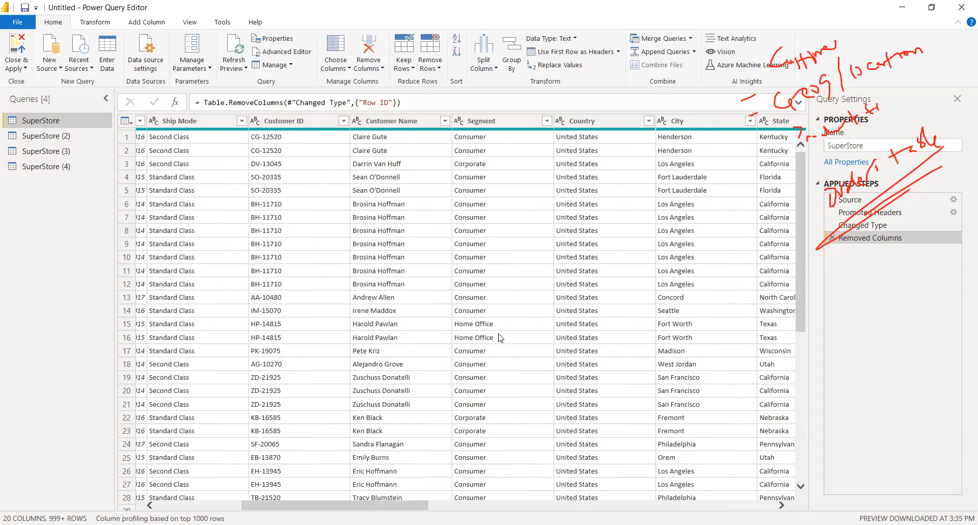
left_click(384, 70)
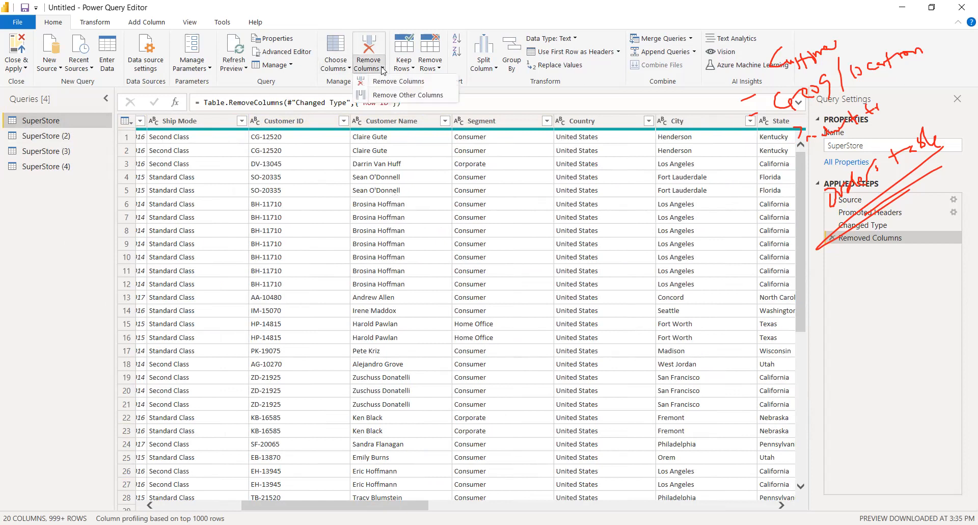
left_click(344, 69)
left_click(345, 83)
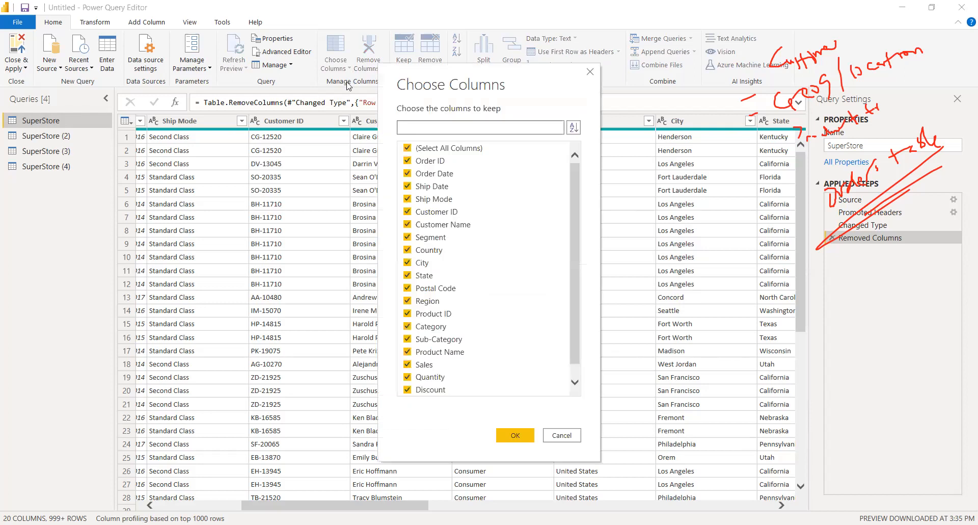
left_click(408, 148)
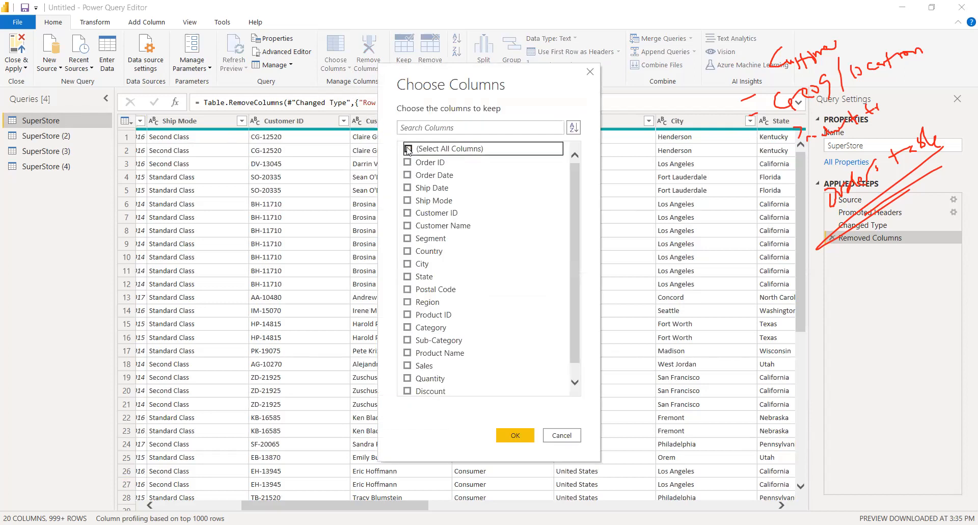
left_click(408, 212)
left_click(407, 225)
left_click(408, 239)
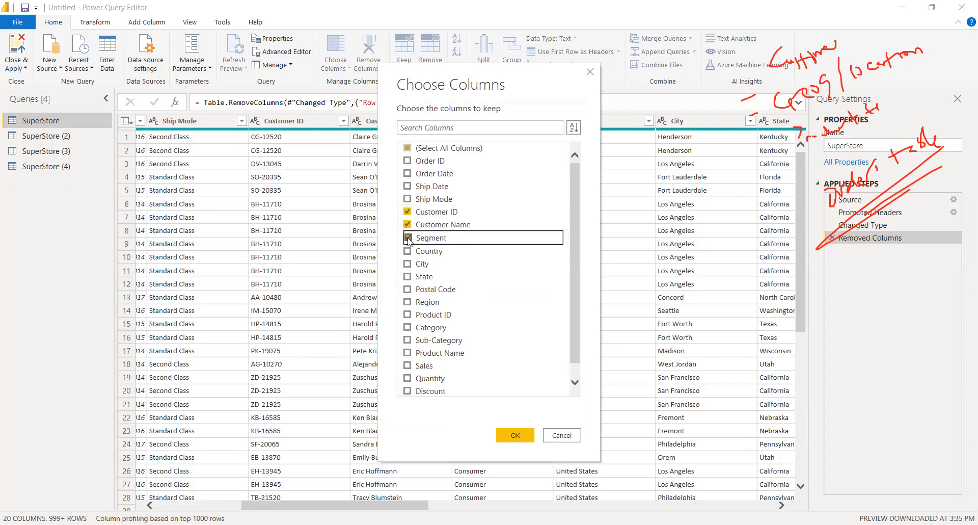
left_click(516, 435)
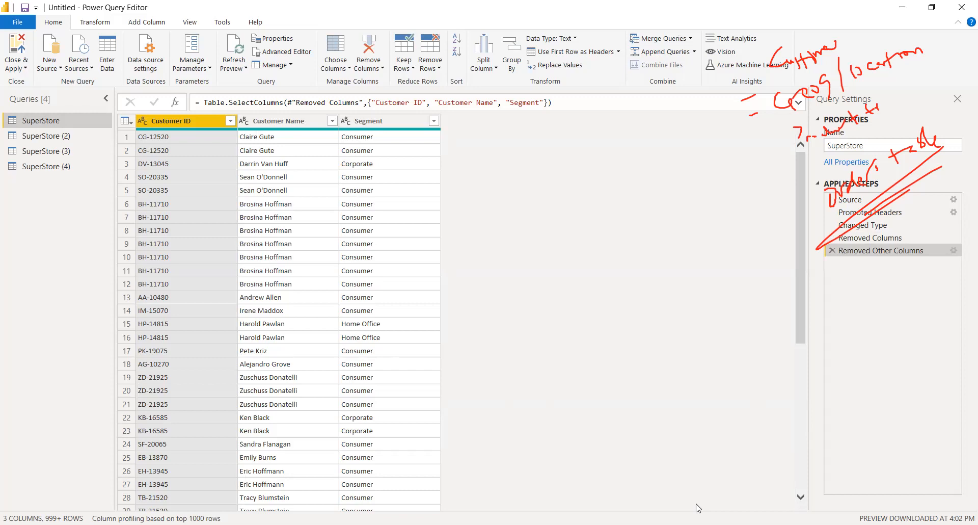
- Handwrite a 1 beside an underlined "Dim" and an asterisk beside "Fact" over the blank area below the applied steps
mouse_move(875, 270)
left_mouse_down()
mouse_move(865, 341)
mouse_move(879, 336)
left_mouse_up()
left_click_drag(852, 331, 887, 324)
mouse_move(910, 249)
left_mouse_down()
mouse_move(909, 275)
mouse_move(941, 266)
left_mouse_up()
left_click_drag(920, 316, 922, 341)
mouse_move(918, 313)
left_mouse_down()
mouse_move(942, 321)
mouse_move(946, 312)
left_mouse_up()
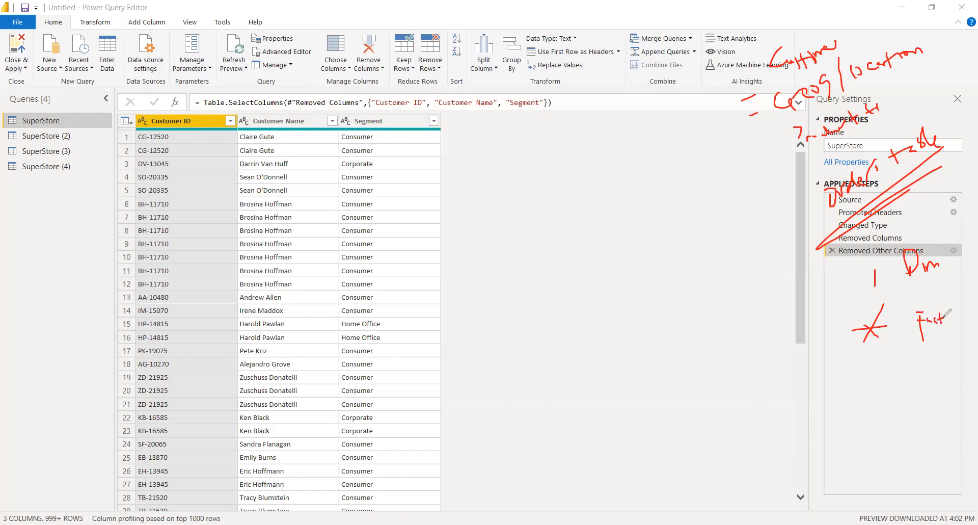
left_click(880, 345)
left_click_drag(915, 273, 927, 273)
- Remove duplicate rows from the SuperStore query based on the Customer ID column
right_click(204, 122)
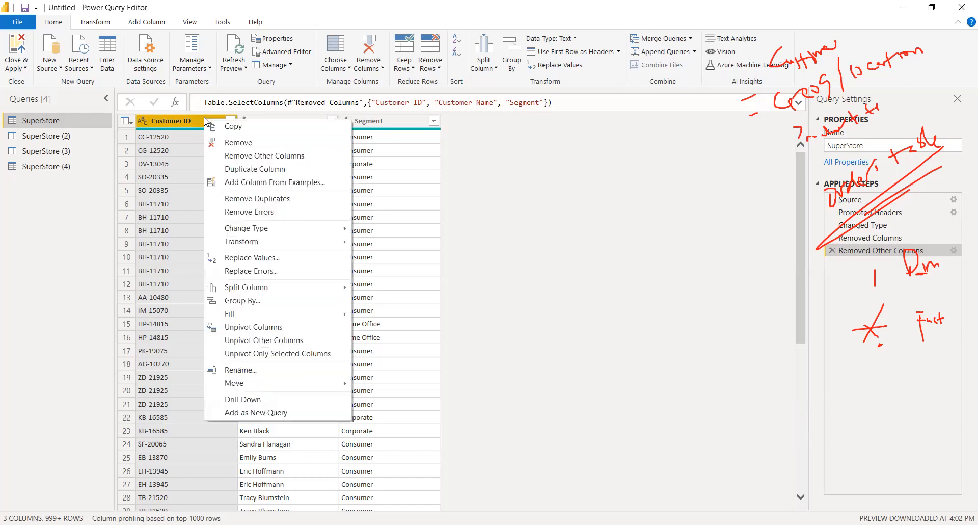
left_click(252, 199)
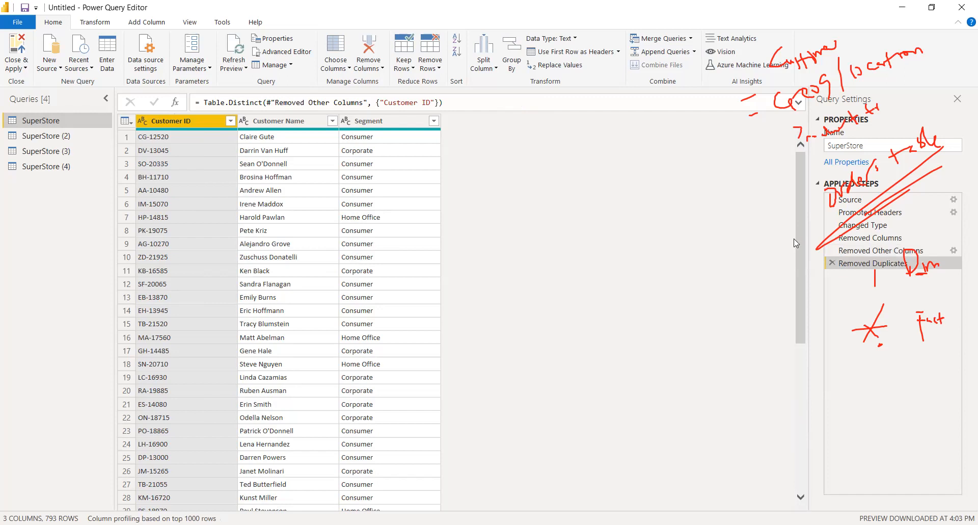
left_click_drag(797, 193, 789, 146)
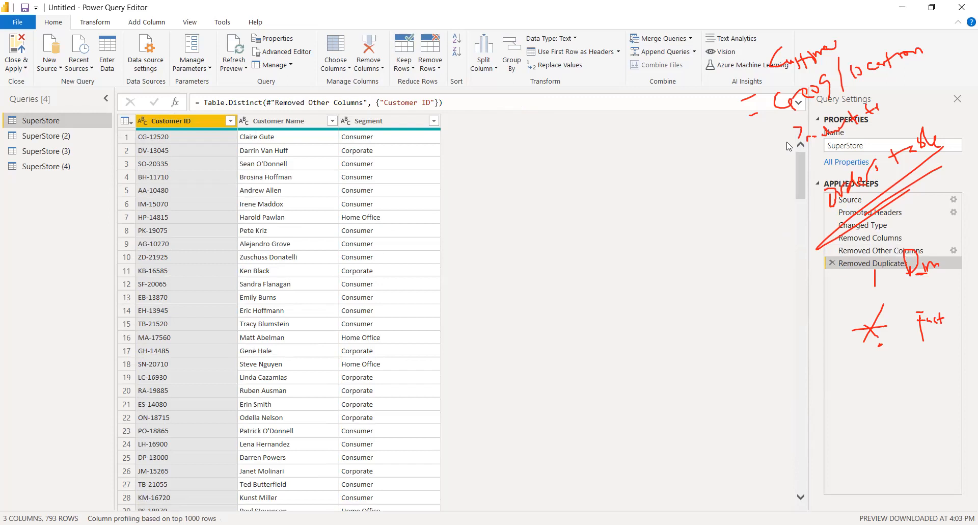
- Rename the deduplicated SuperStore query as Customers
double_click(69, 122)
type("Customer")
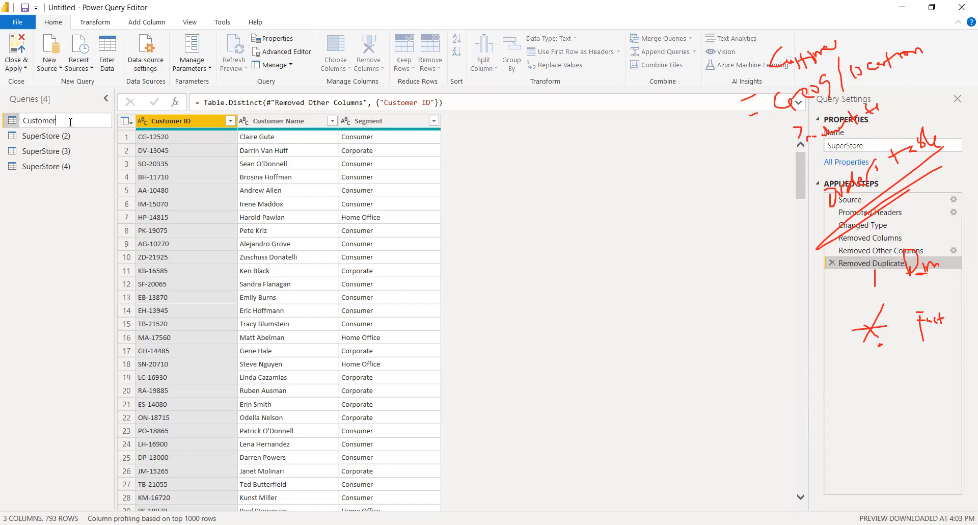
type("s")
key("Return")
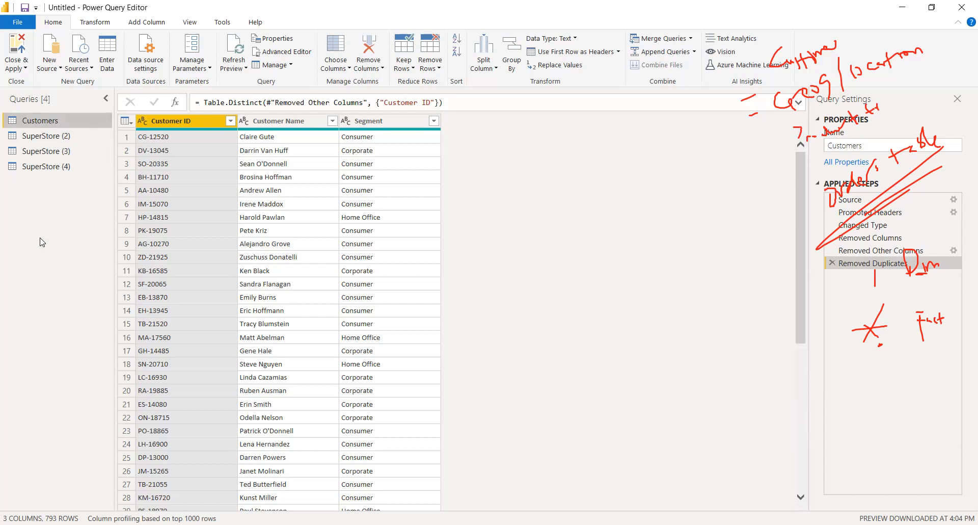
- Keep only the Country, City, State, Postal Code and Region columns in the SuperStore (2) query
left_click(71, 136)
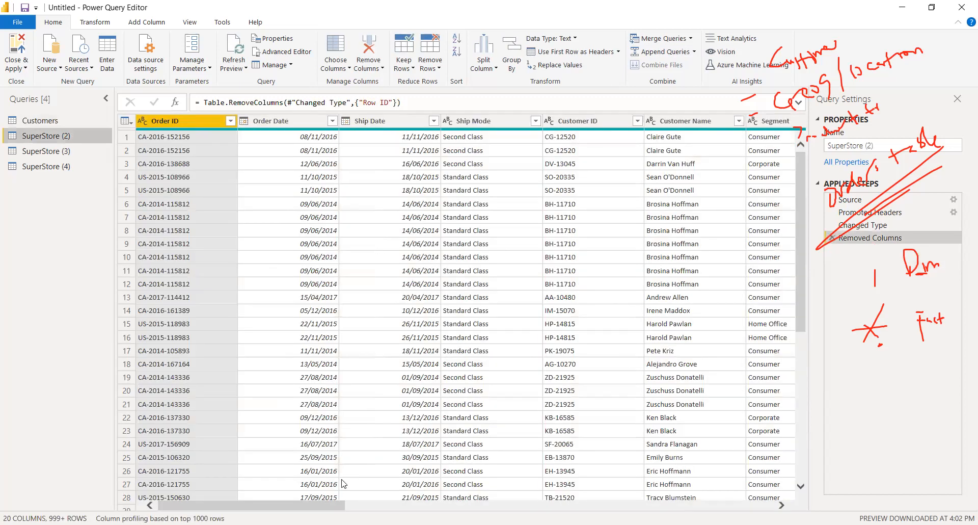
left_click_drag(319, 503, 430, 506)
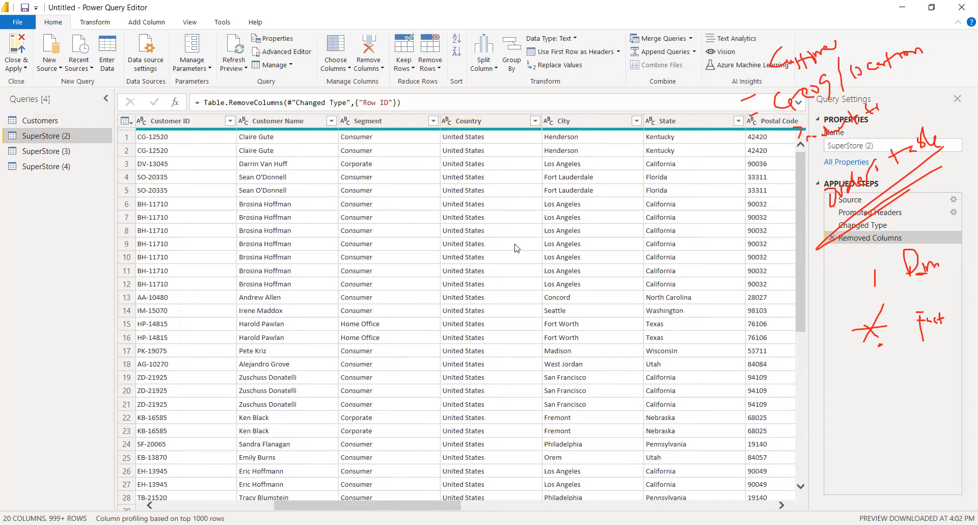
left_click_drag(399, 505, 474, 506)
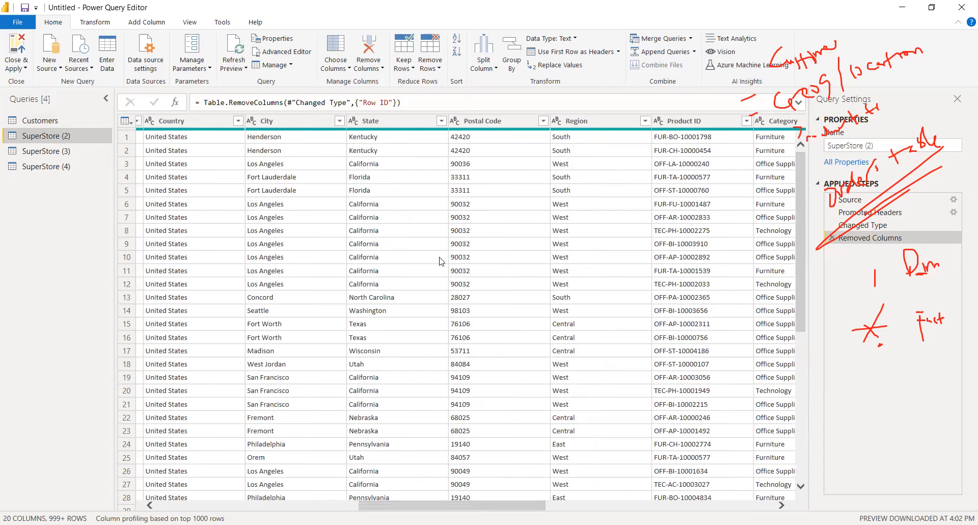
left_click(337, 69)
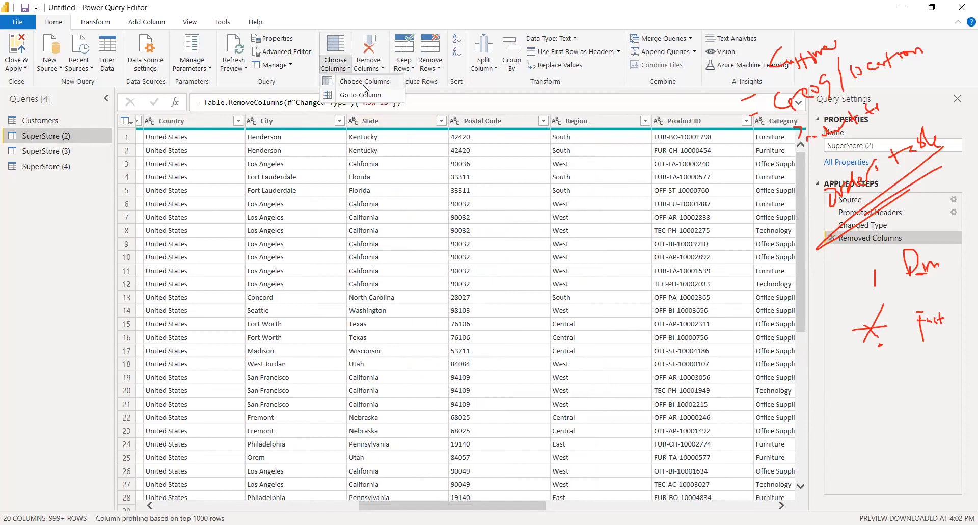
left_click(364, 84)
left_click(409, 148)
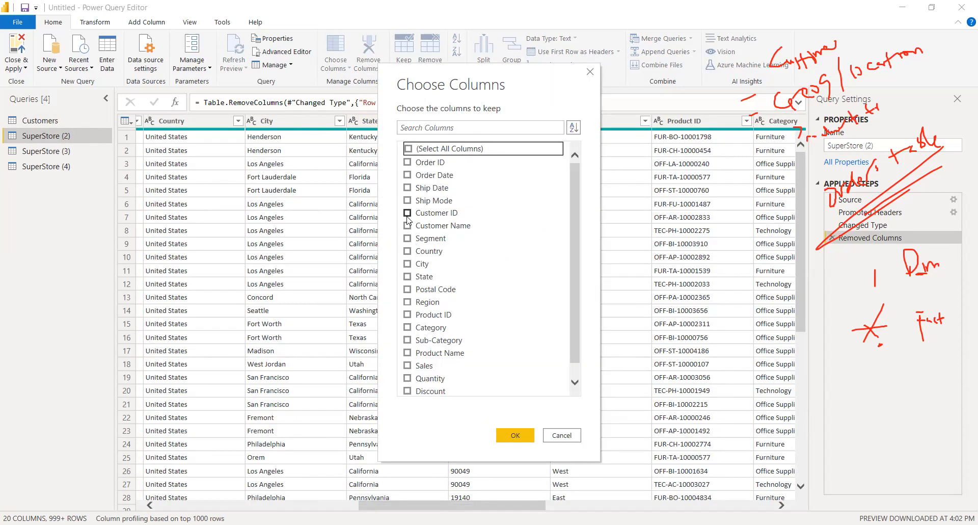
left_click(408, 250)
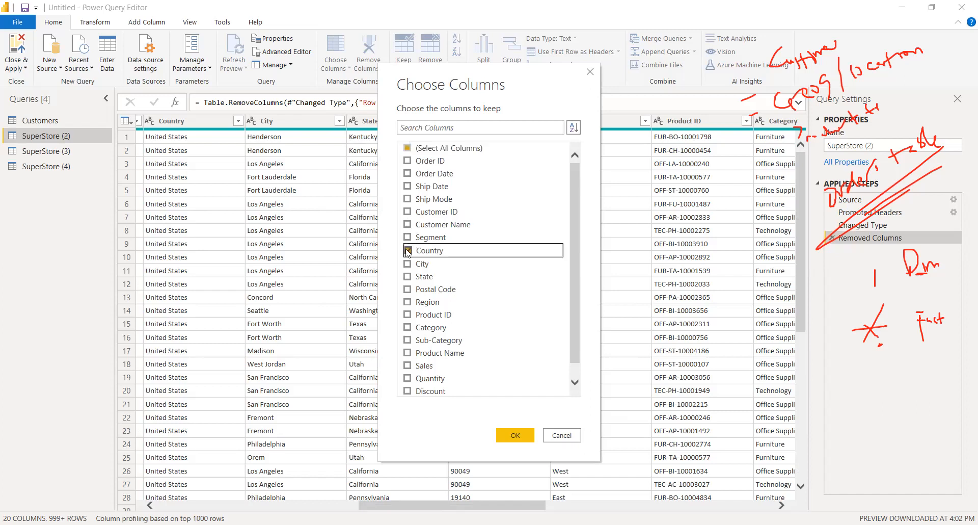
left_click(407, 264)
left_click(408, 277)
left_click(408, 289)
left_click(407, 302)
left_click_drag(573, 257, 573, 198)
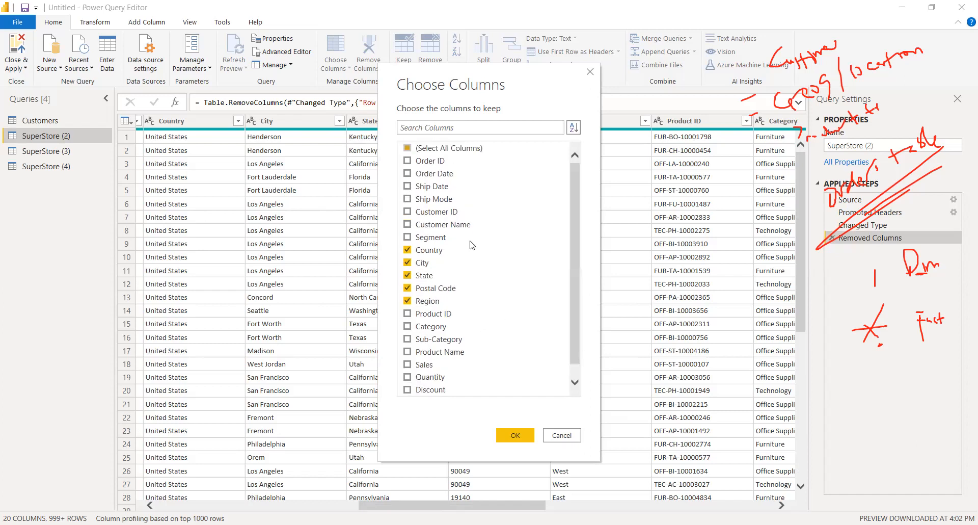
left_click(515, 436)
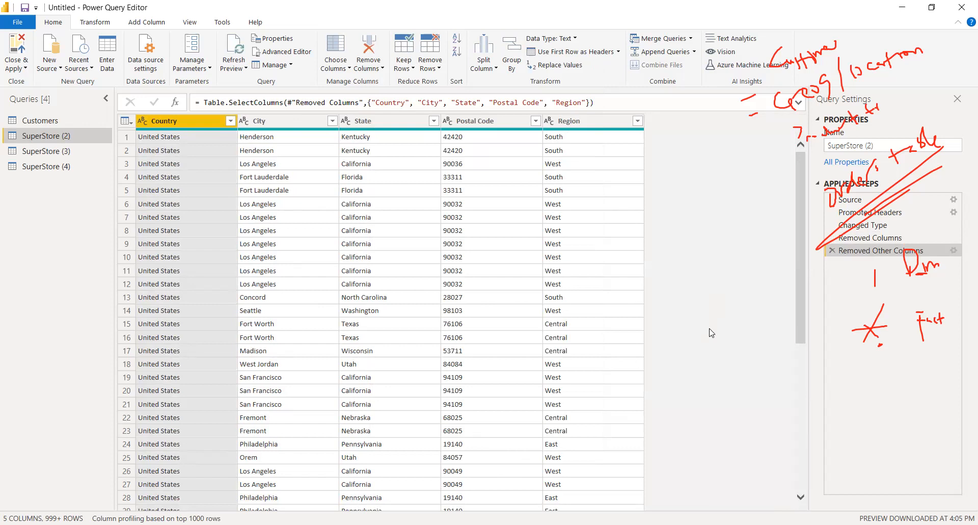
- Merge the City and Postal Code columns of SuperStore (2) with a Space separator into a column named GeographyKey
left_click(31, 121)
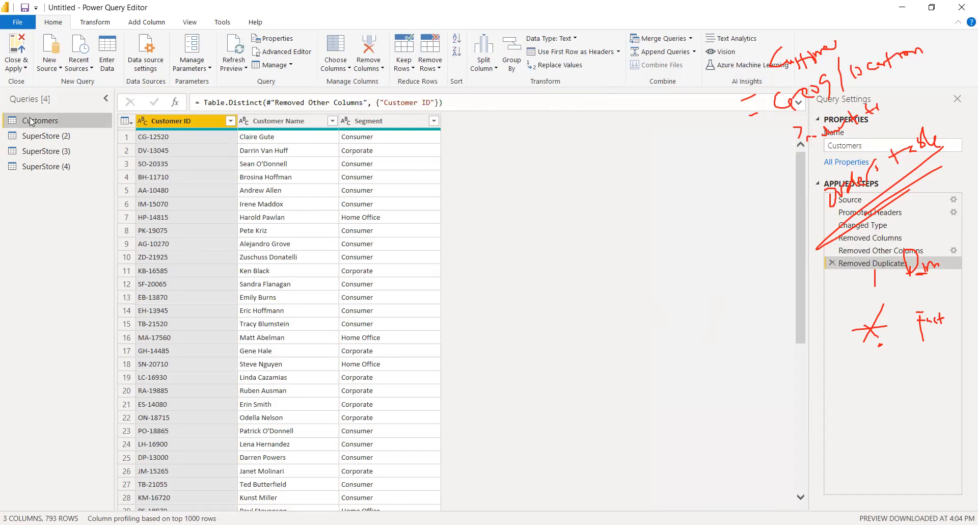
left_click(40, 136)
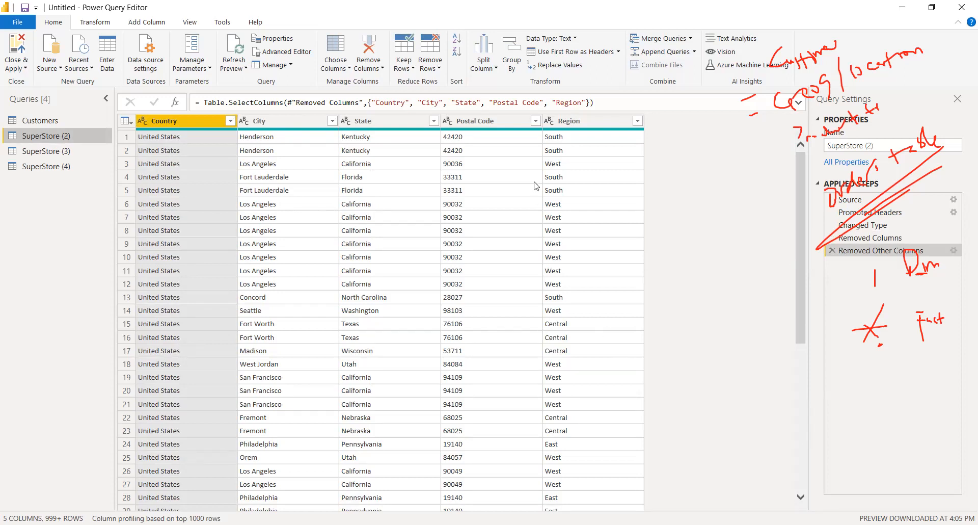
left_click(279, 122)
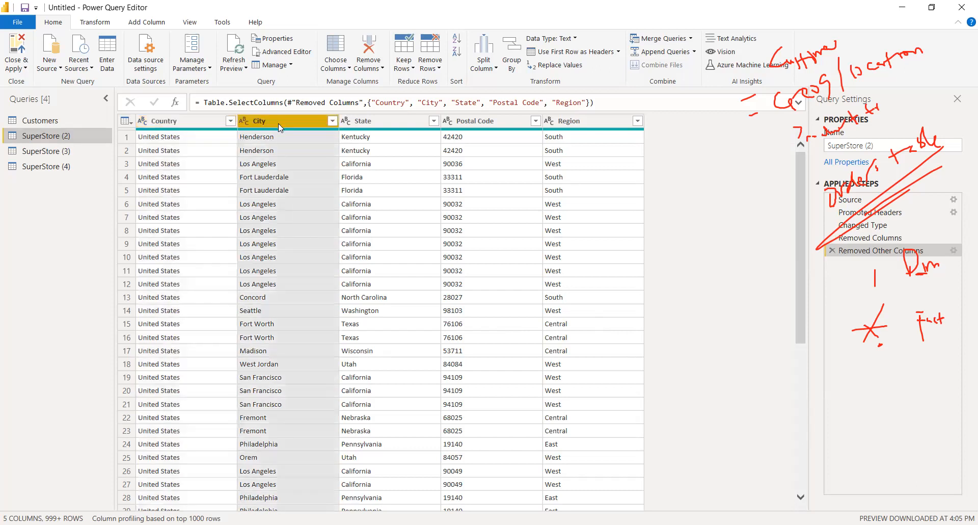
left_click(483, 122, "ctrl")
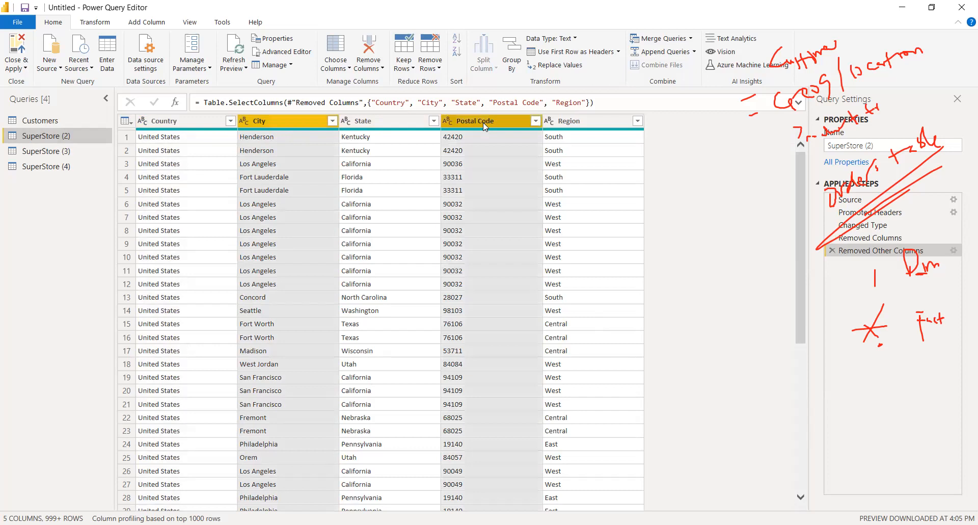
right_click(485, 119)
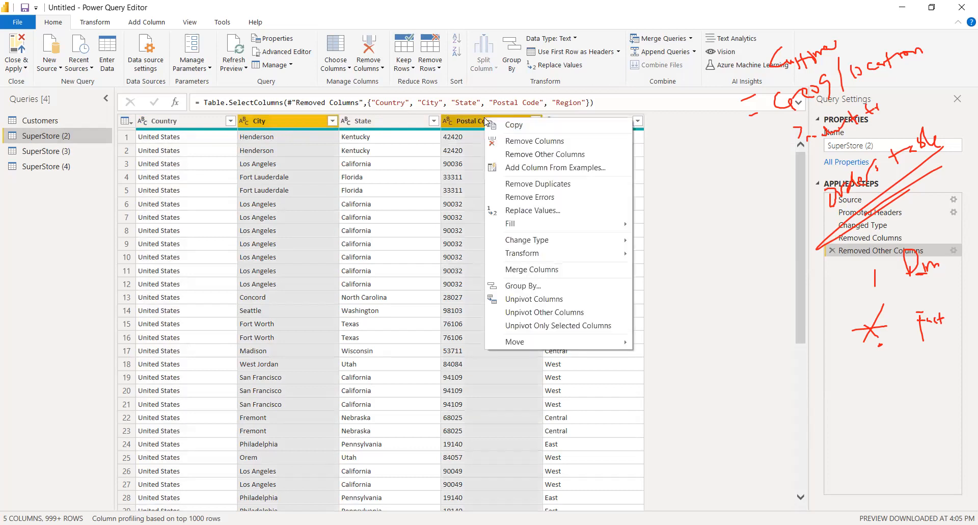
left_click(584, 269)
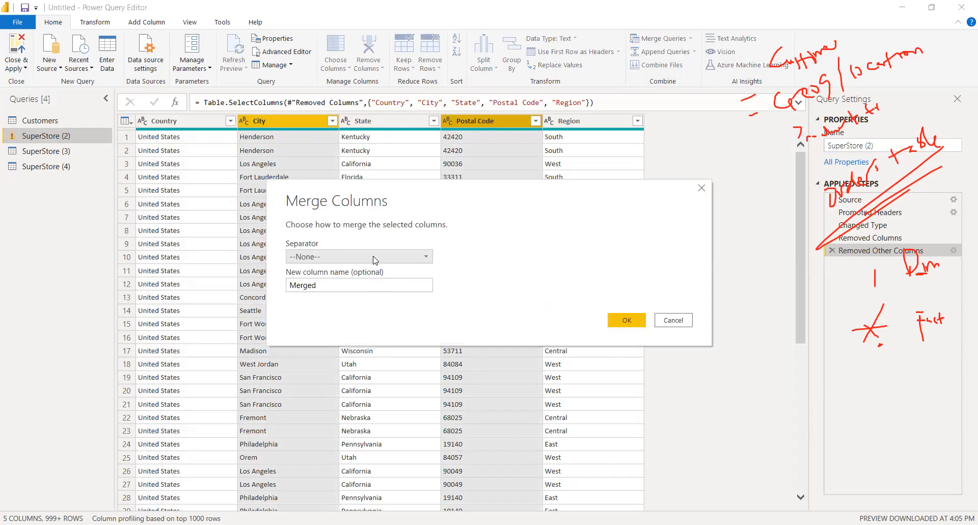
left_click(375, 257)
left_click(373, 257)
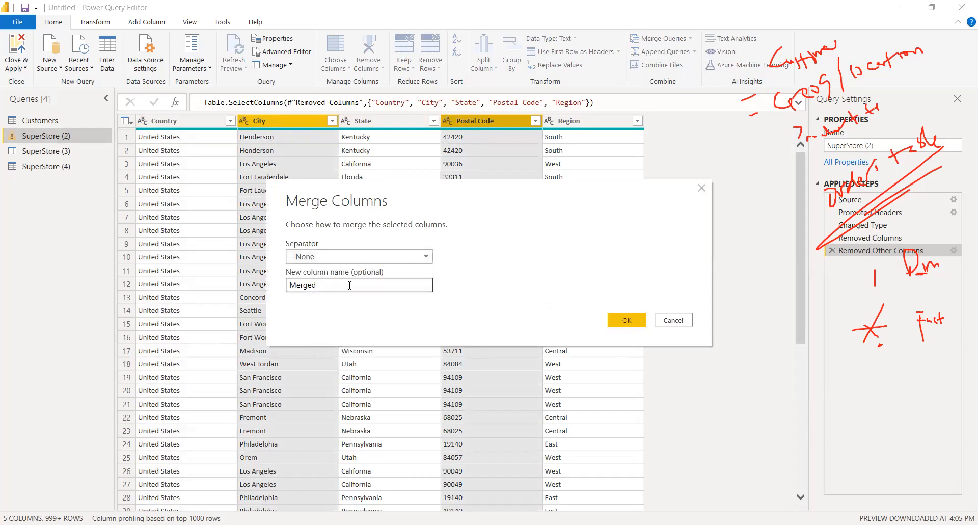
left_click(340, 257)
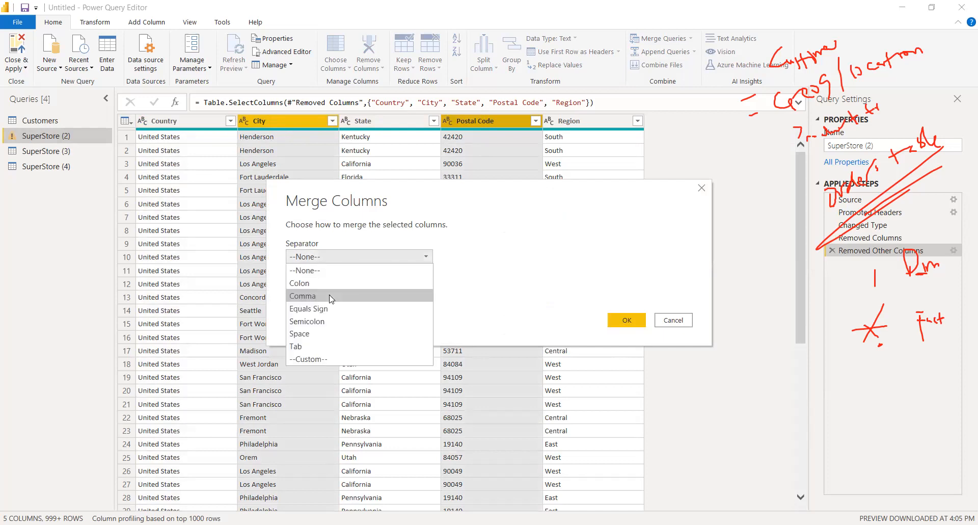
left_click(320, 335)
type("Geo")
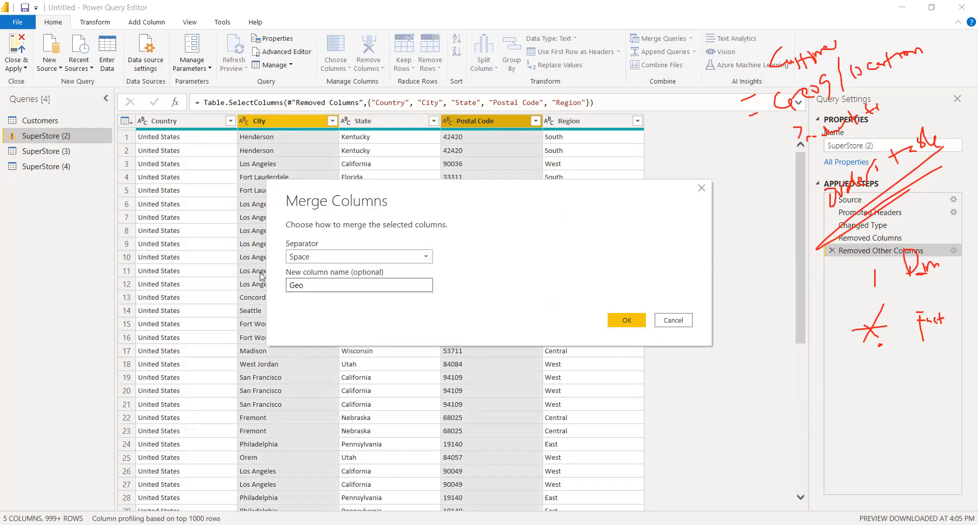
type("graphyKey")
left_click(614, 320)
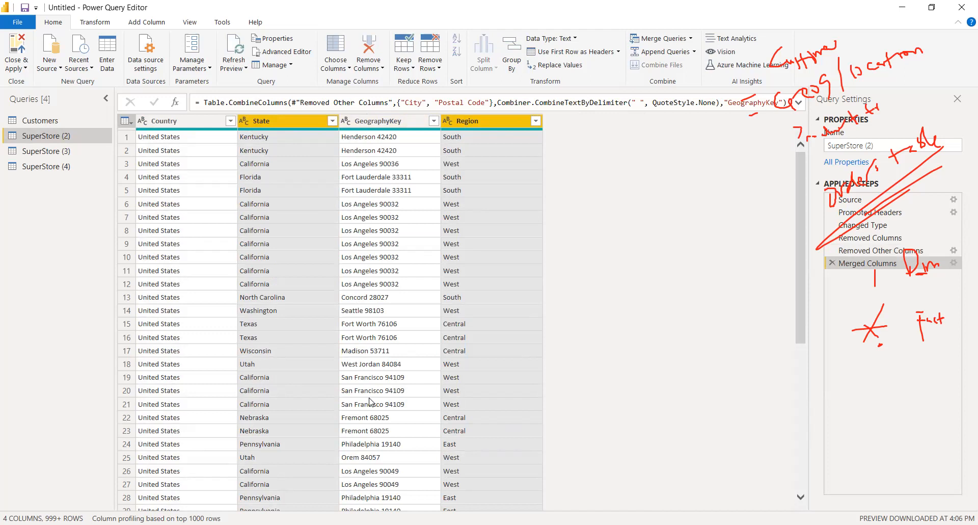
double_click(375, 120)
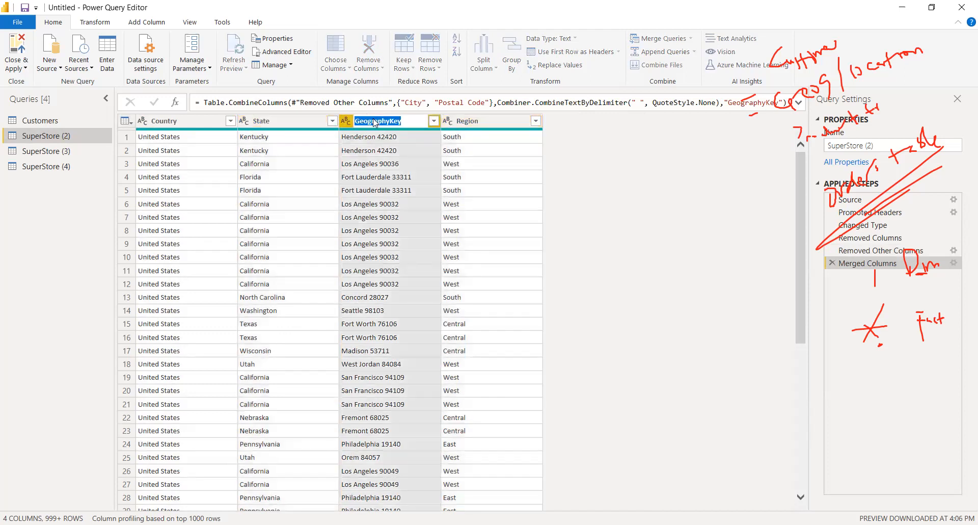
right_click(375, 120)
left_click(380, 120)
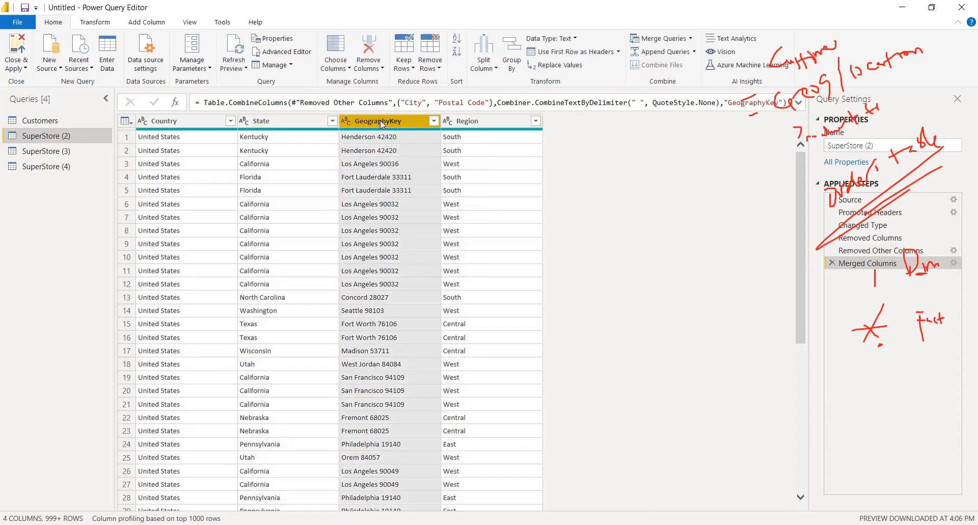
right_click(380, 120)
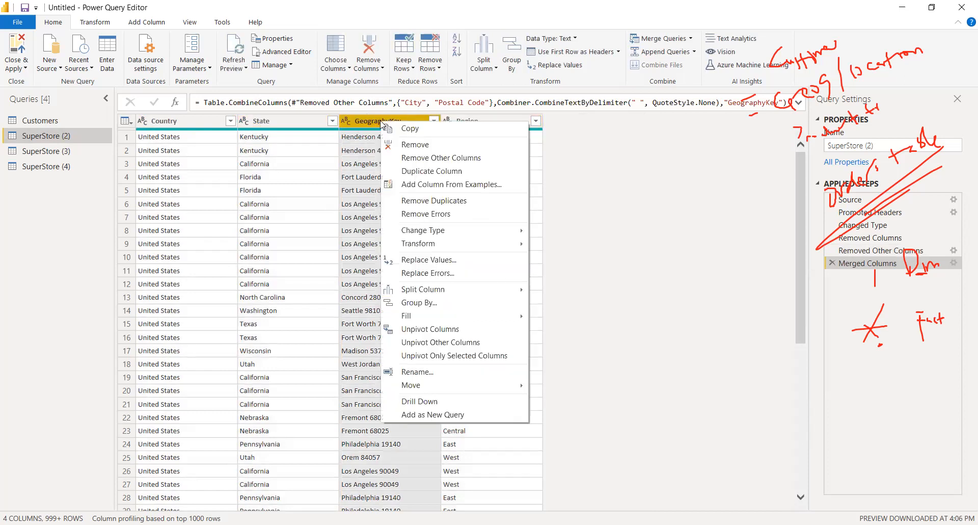
left_click(422, 172)
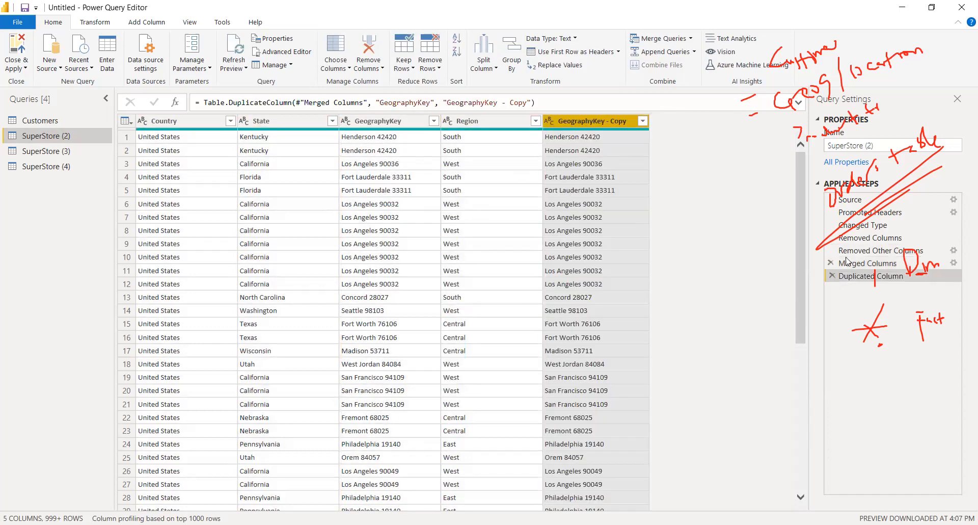
left_click(832, 276)
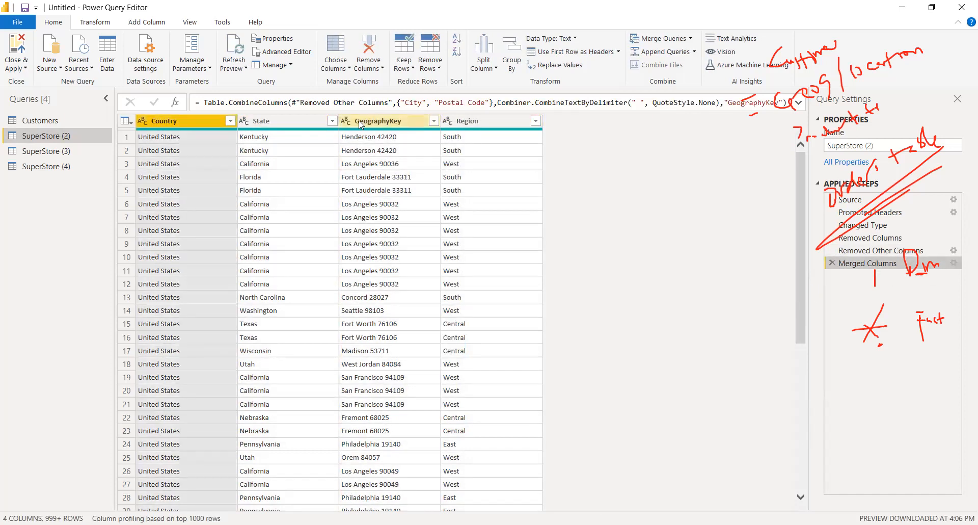
- Remove duplicate rows from the SuperStore (2) query based on the GeographyKey column and rename the query as Geography
right_click(361, 124)
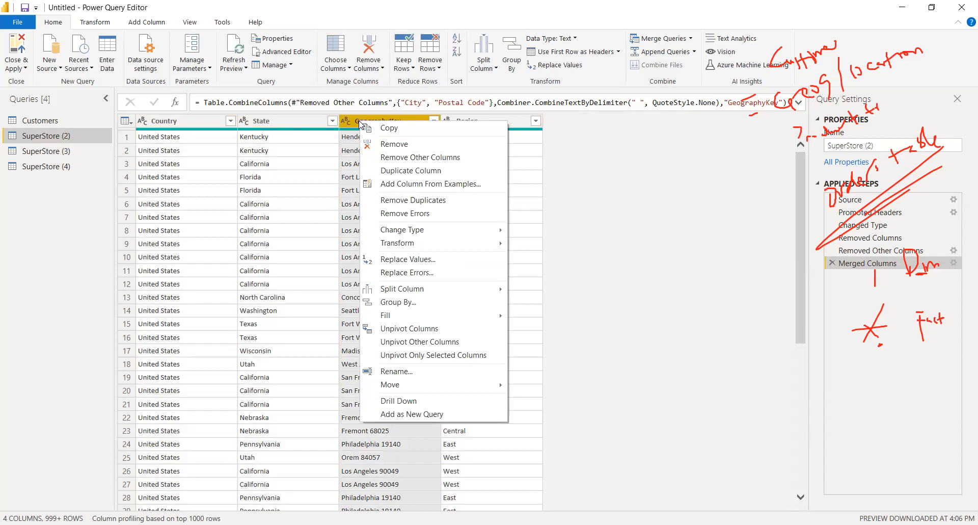
left_click(398, 201)
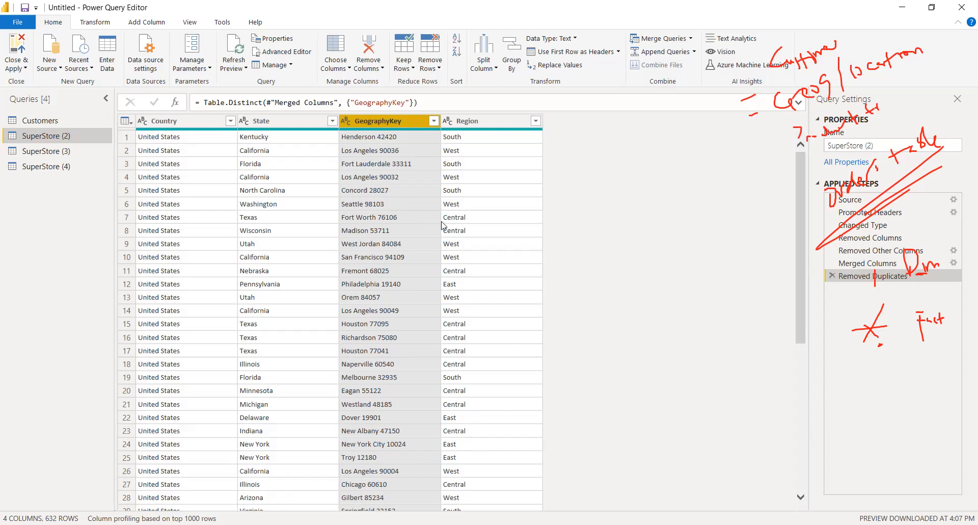
double_click(71, 135)
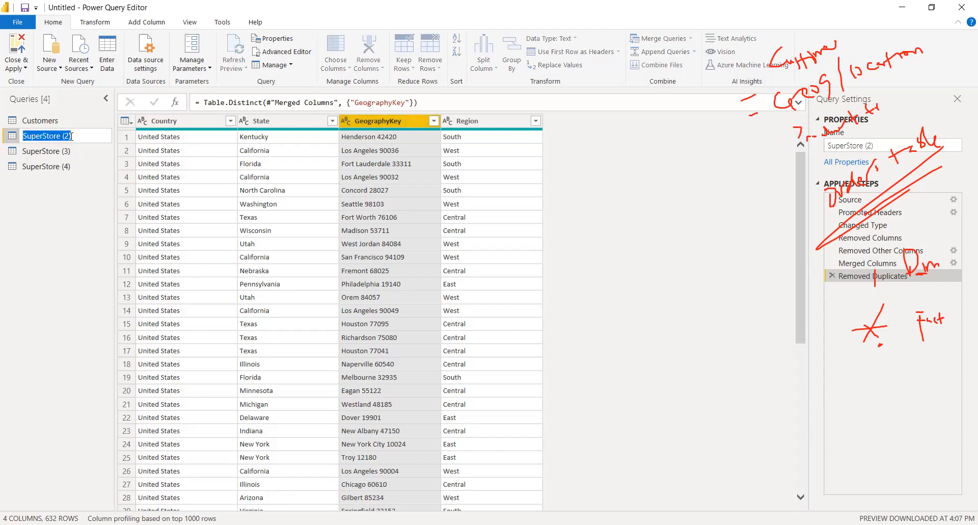
type("Ge")
type("og")
key("BackSpace")
type("grap")
key("BackSpace")
type("phy")
key("Return")
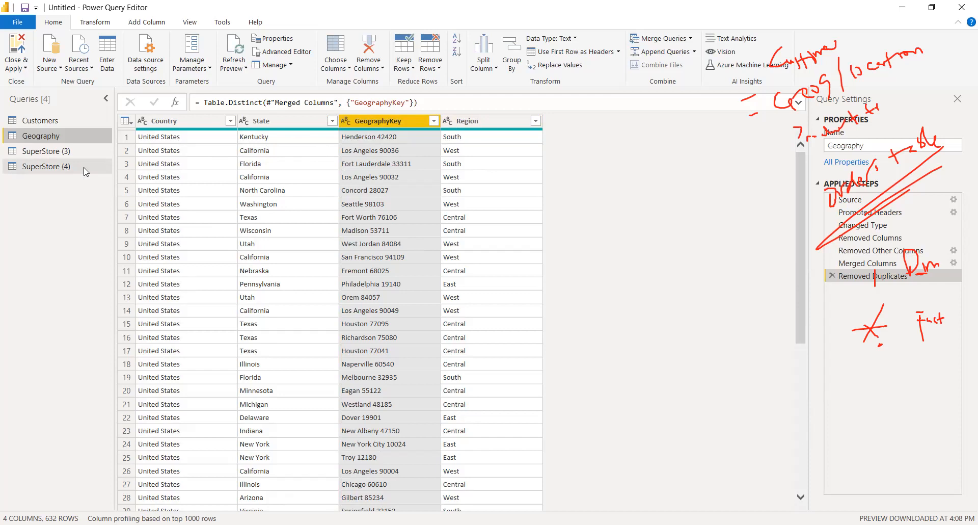
- Keep only the Product ID, Category, Sub-Category and Product Name columns in the SuperStore (3) query
left_click(65, 152)
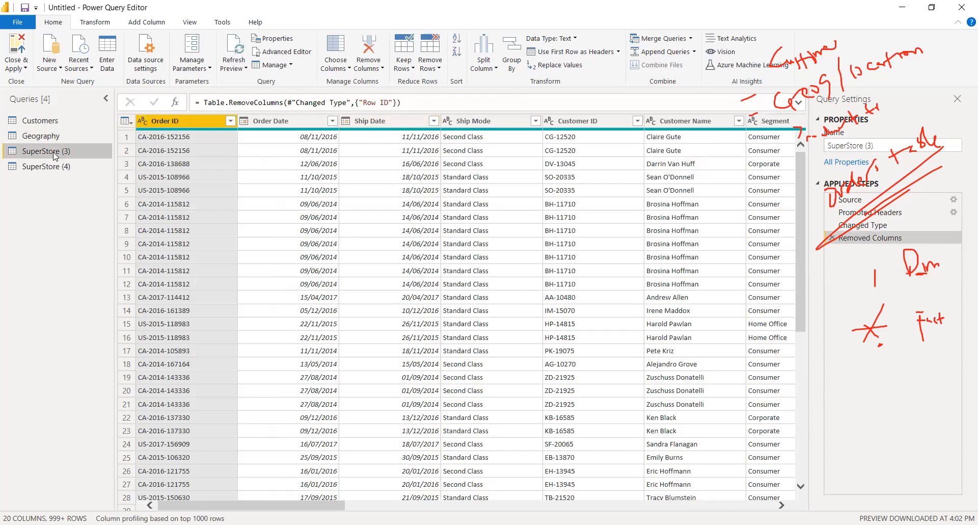
double_click(66, 151)
left_click(67, 221)
left_click_drag(322, 505, 617, 501)
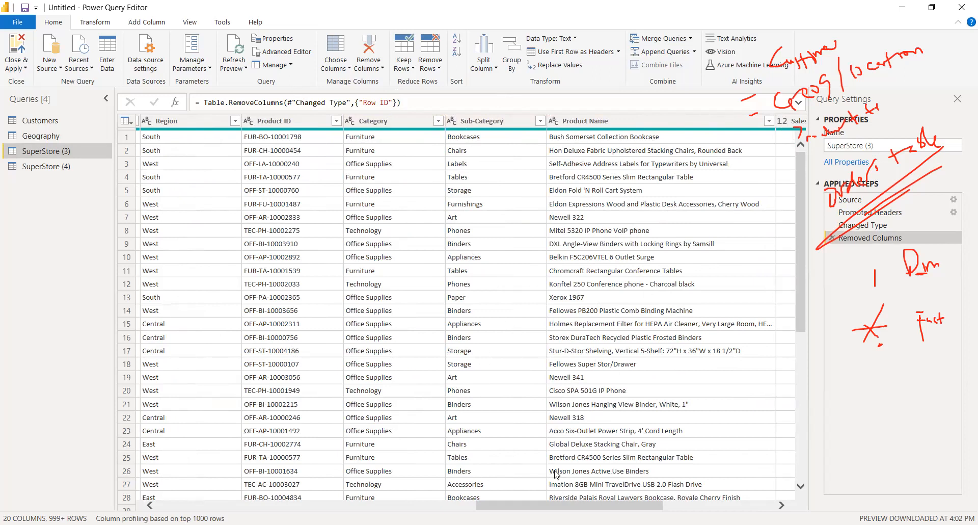
left_click_drag(537, 504, 482, 504)
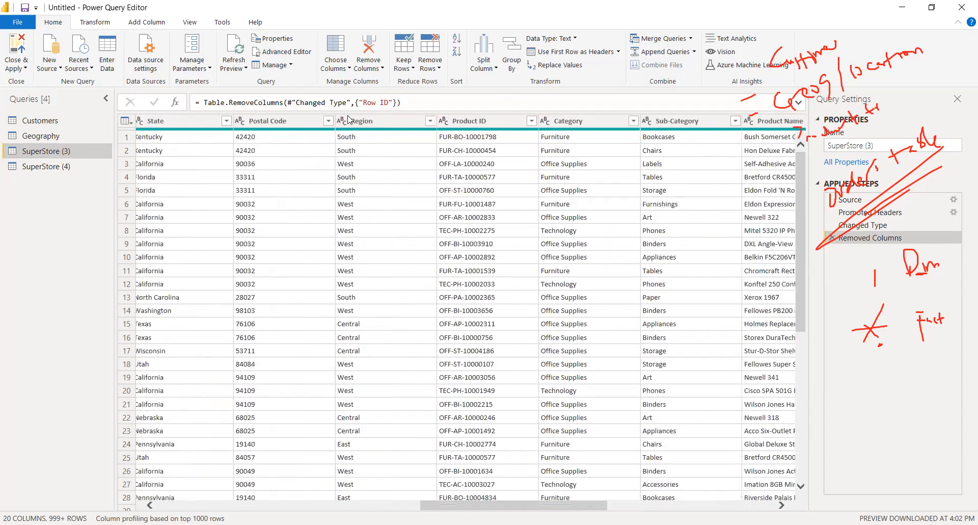
left_click(341, 72)
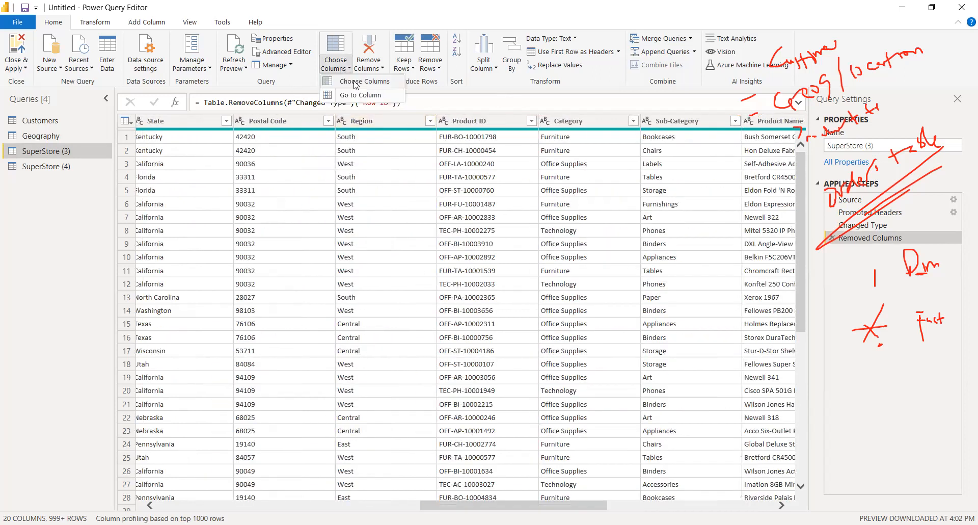
left_click(365, 81)
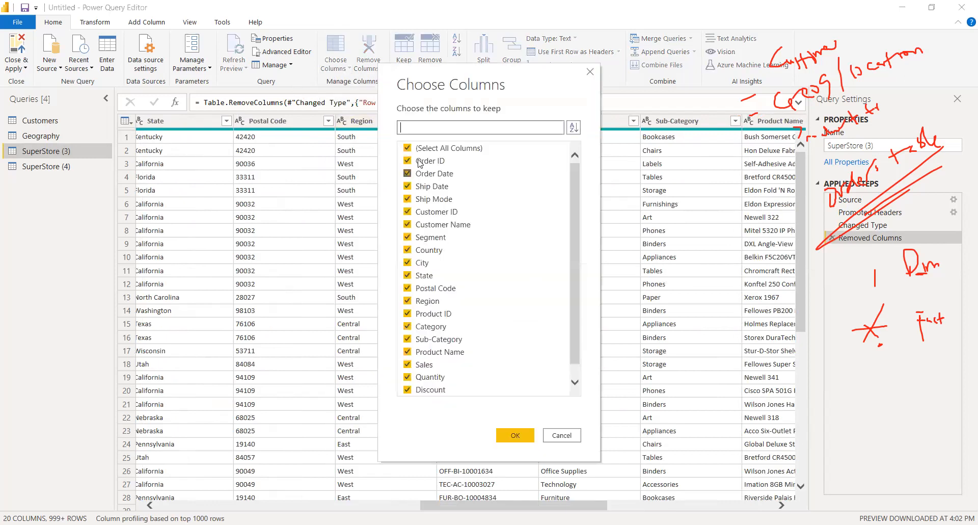
left_click(408, 148)
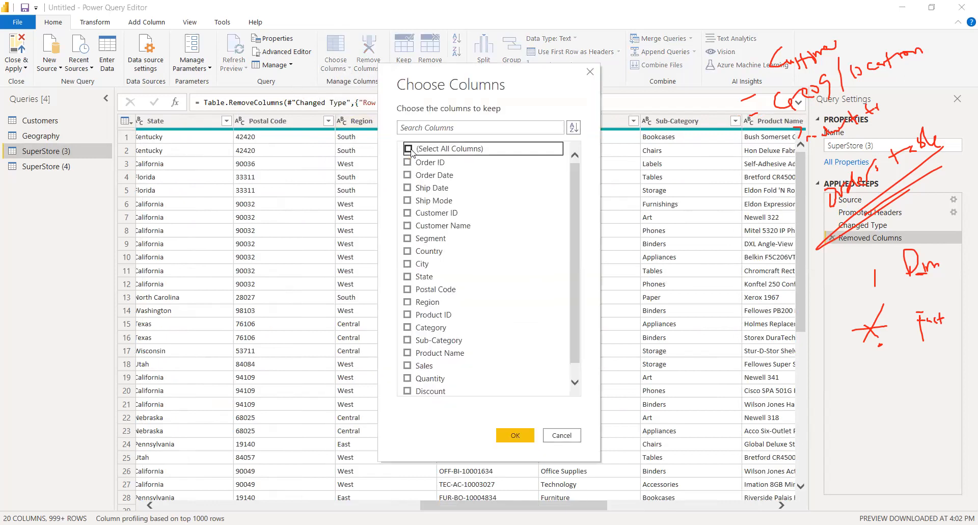
scroll(574, 204, "down", 1)
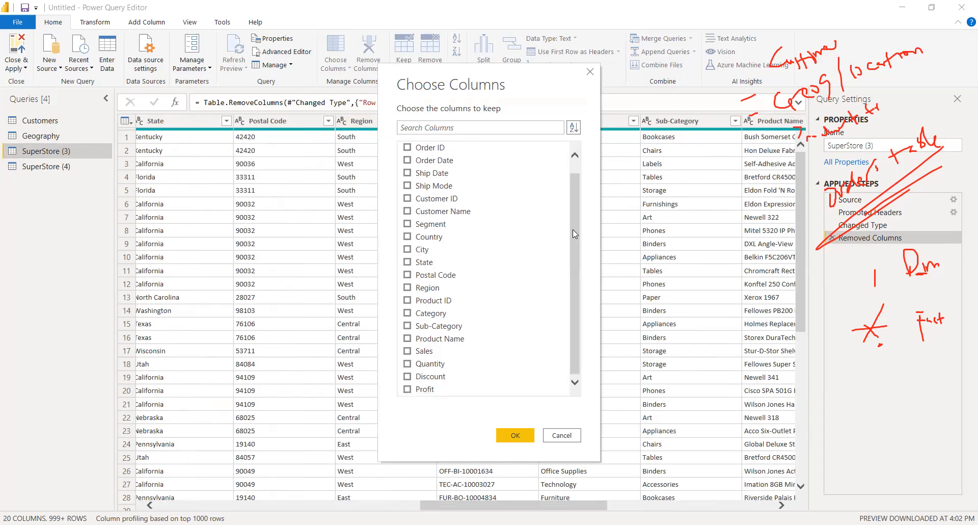
left_click(407, 302)
left_click(408, 314)
left_click(407, 326)
left_click(407, 340)
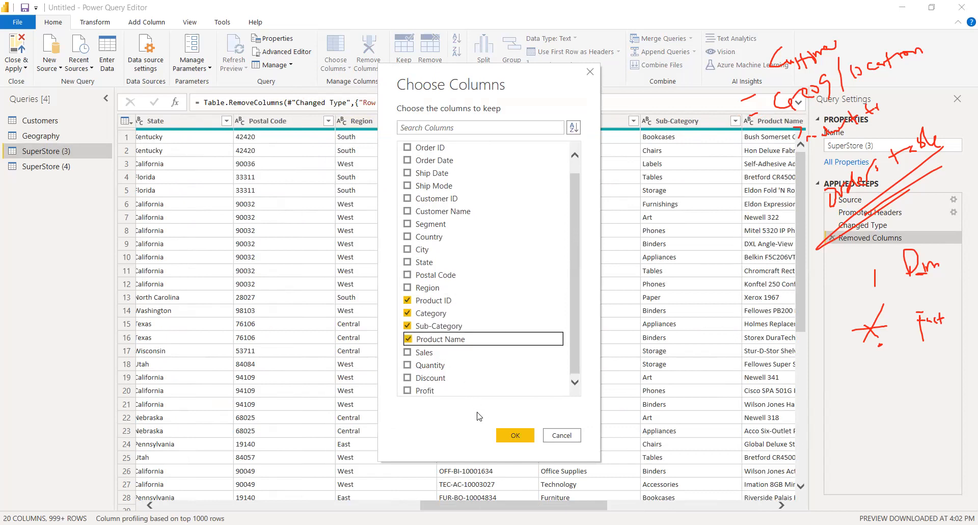
left_click(504, 436)
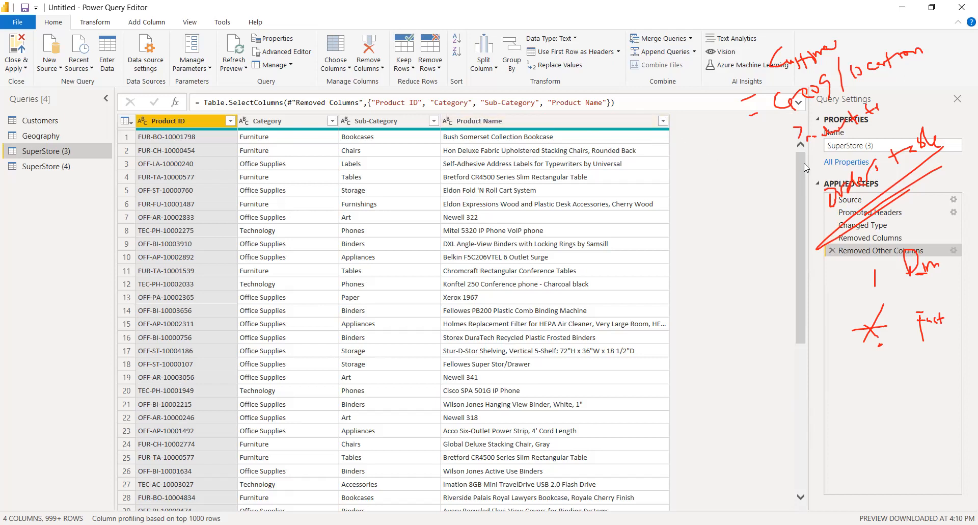
- Sort the SuperStore (3) query by Product ID in ascending order and look through the repeated product rows
mouse_move(800, 156)
left_mouse_down()
mouse_move(800, 170)
mouse_move(797, 145)
left_mouse_up()
left_click(230, 121)
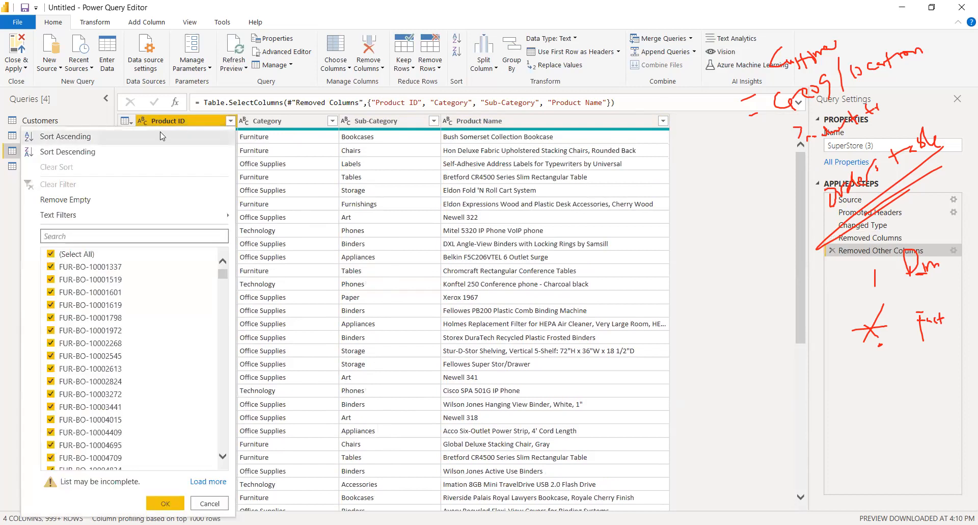
left_click(142, 139)
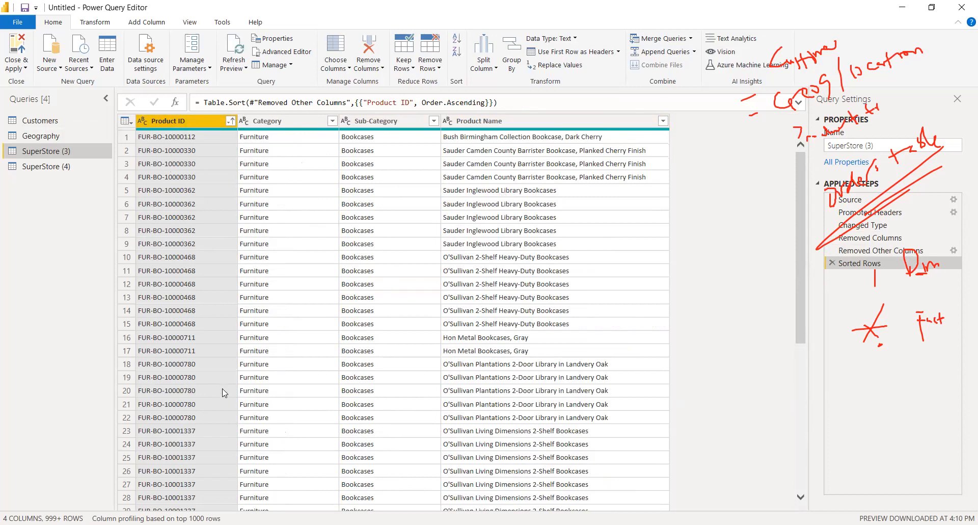
left_click_drag(797, 176, 784, 266)
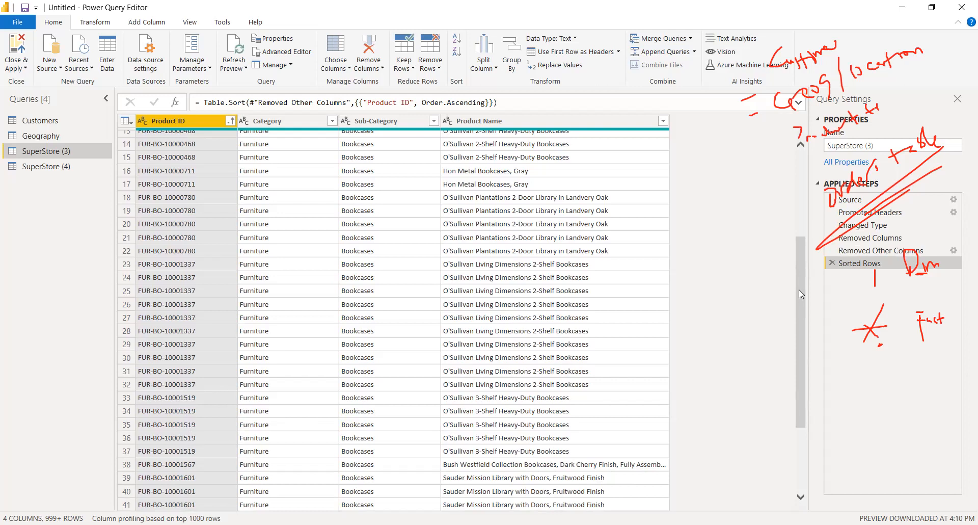
left_click_drag(799, 294, 799, 344)
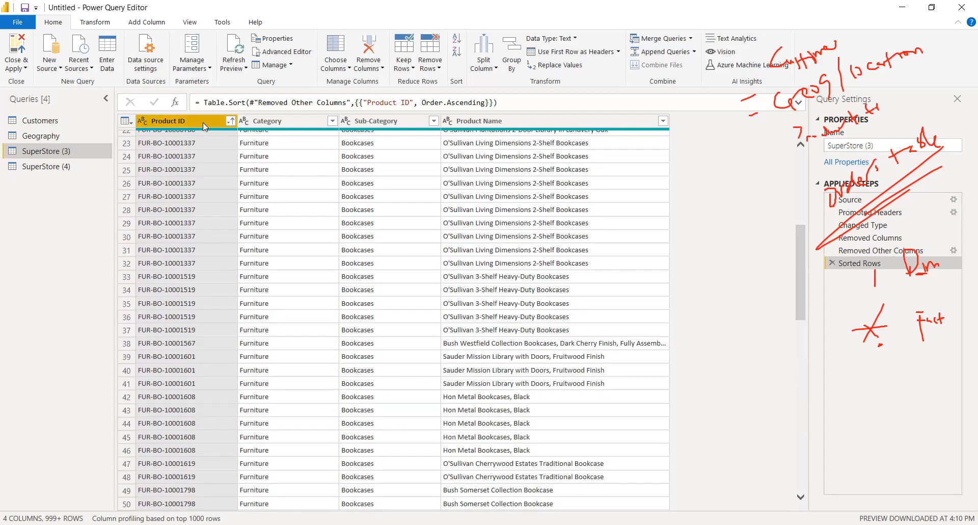
left_click(511, 120, "ctrl")
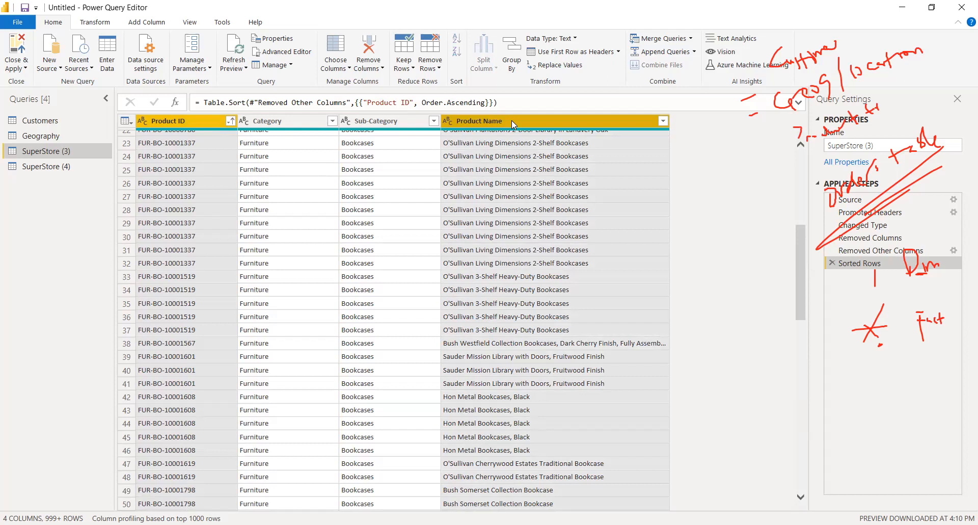
left_click(386, 211)
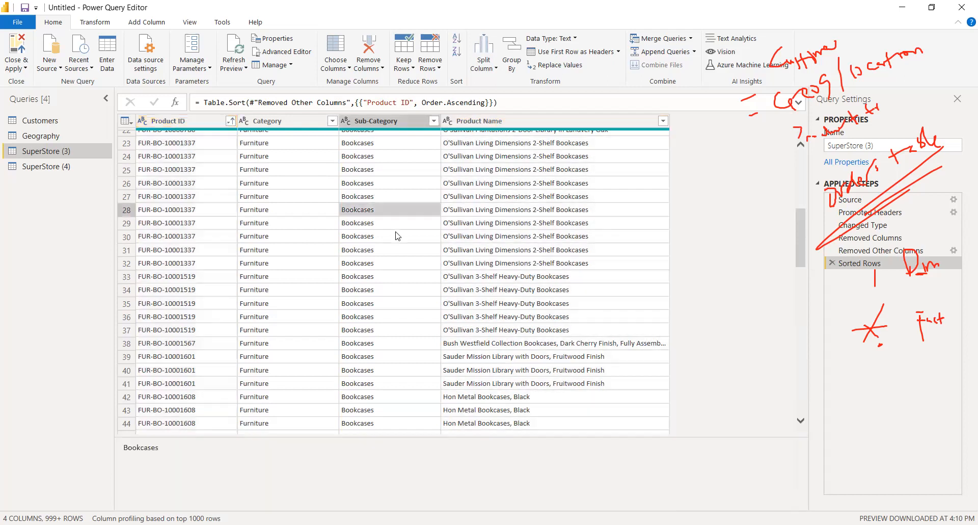
left_click(492, 121)
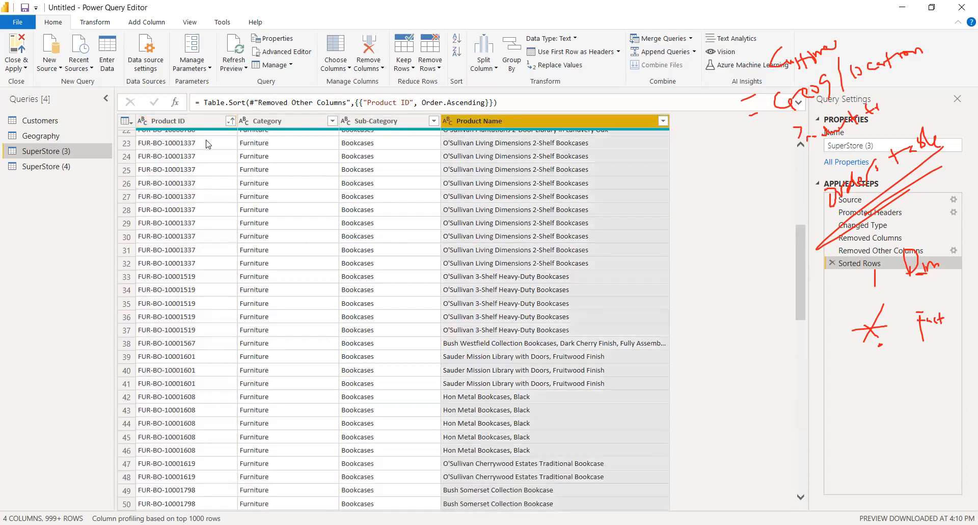
left_click(162, 122, "ctrl")
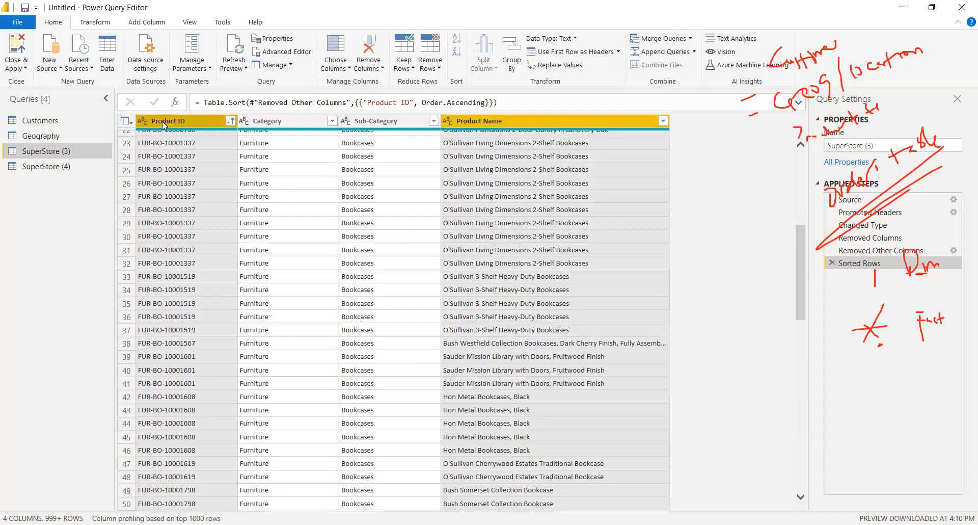
left_click(491, 170)
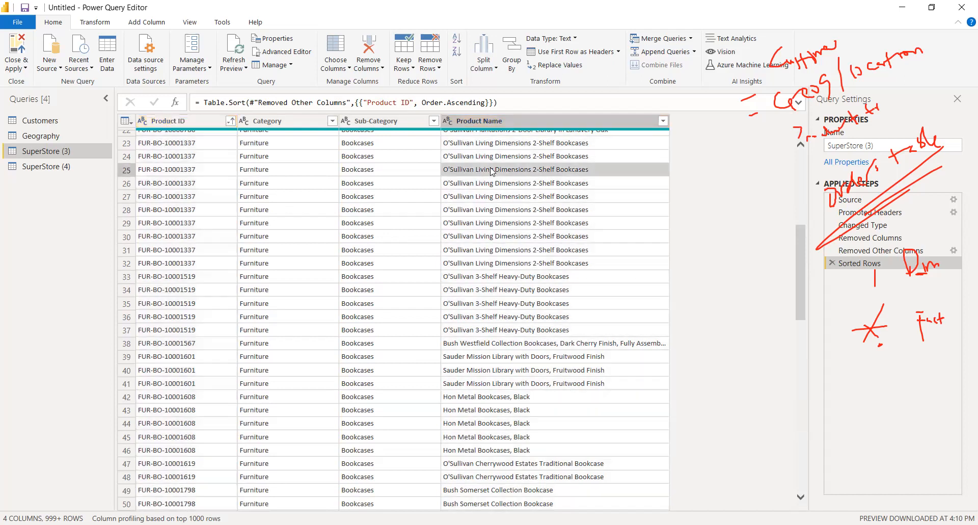
- Merge the Product ID and Product Name columns of SuperStore (3) with a Space separator into a column named ProductKey
left_click(188, 120)
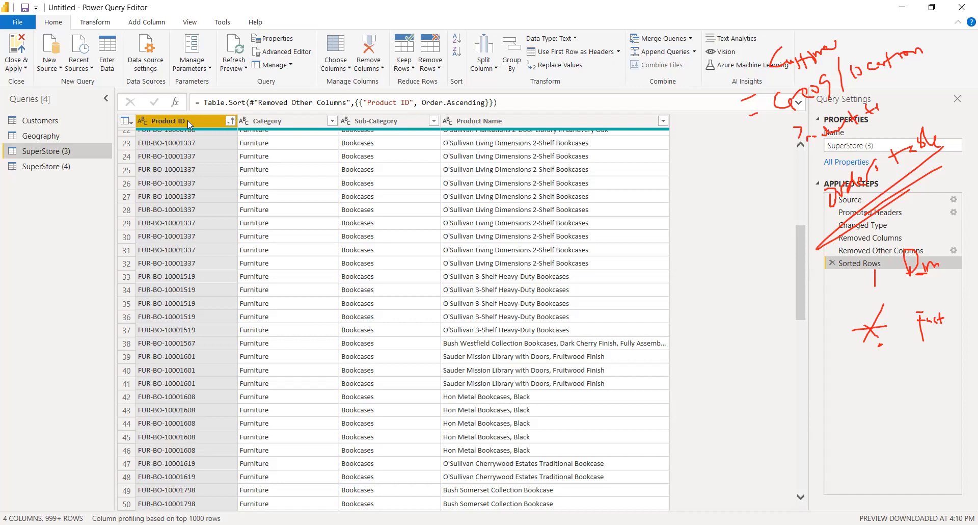
left_click(479, 119, "ctrl")
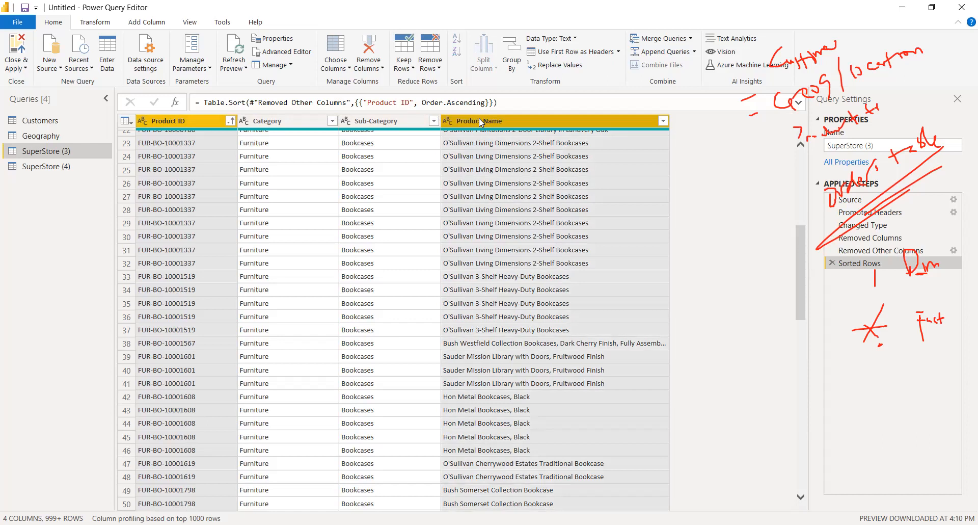
right_click(479, 118)
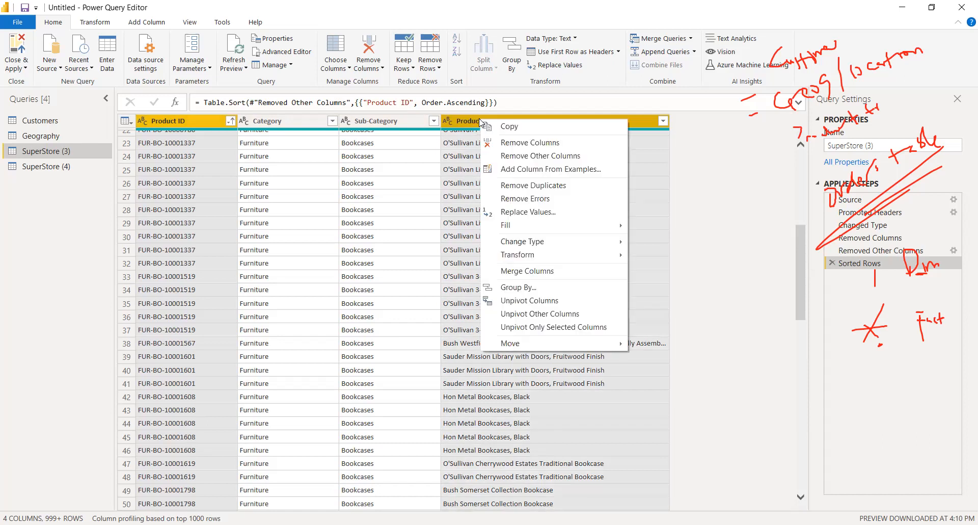
left_click(537, 271)
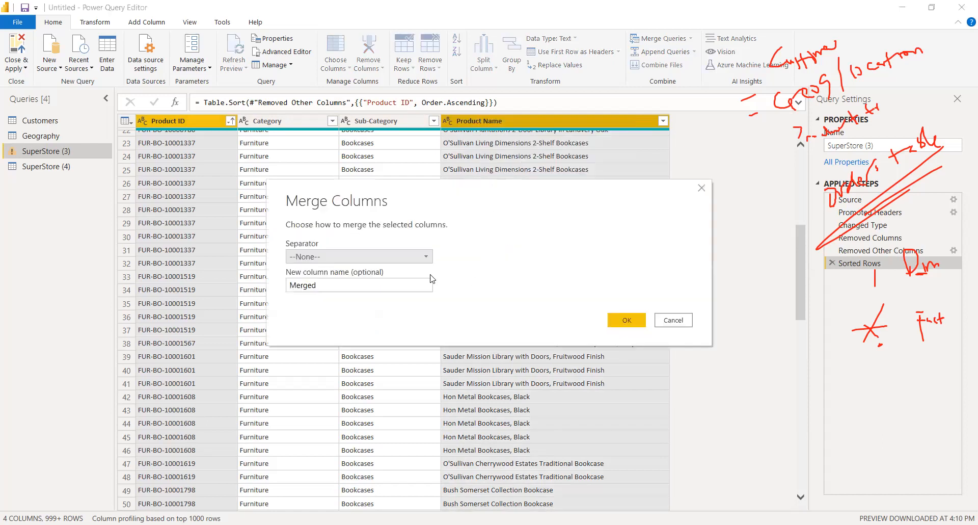
left_click(375, 258)
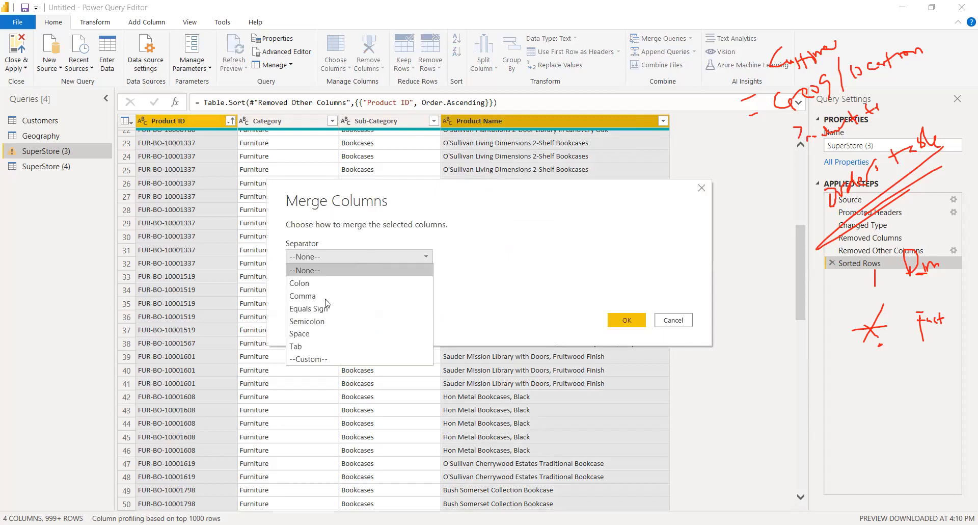
left_click(319, 333)
left_click_drag(349, 285, 201, 290)
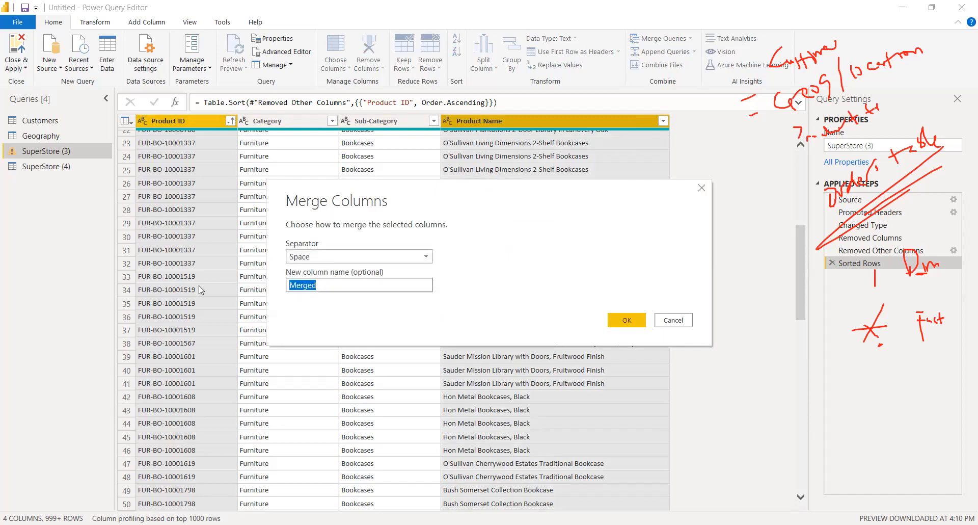
type("ProductKey")
left_click(630, 320)
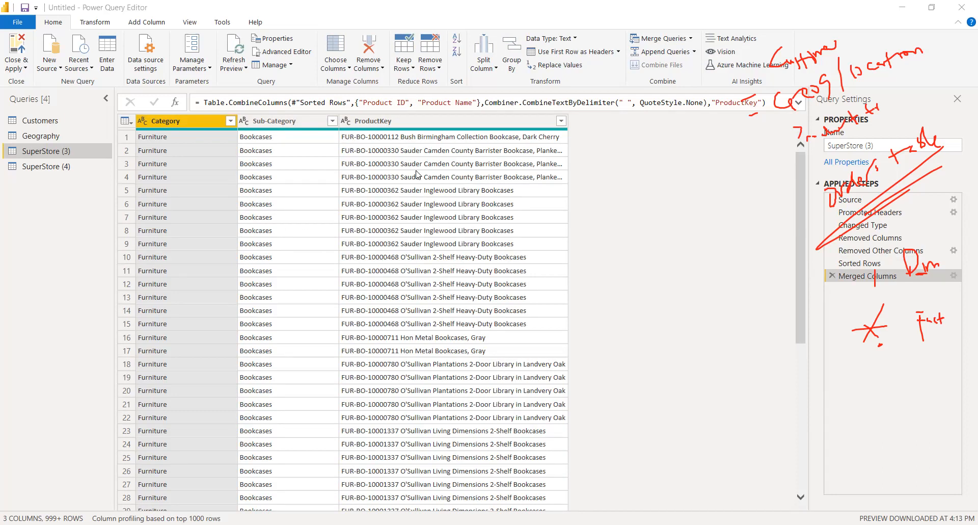
left_click(553, 314)
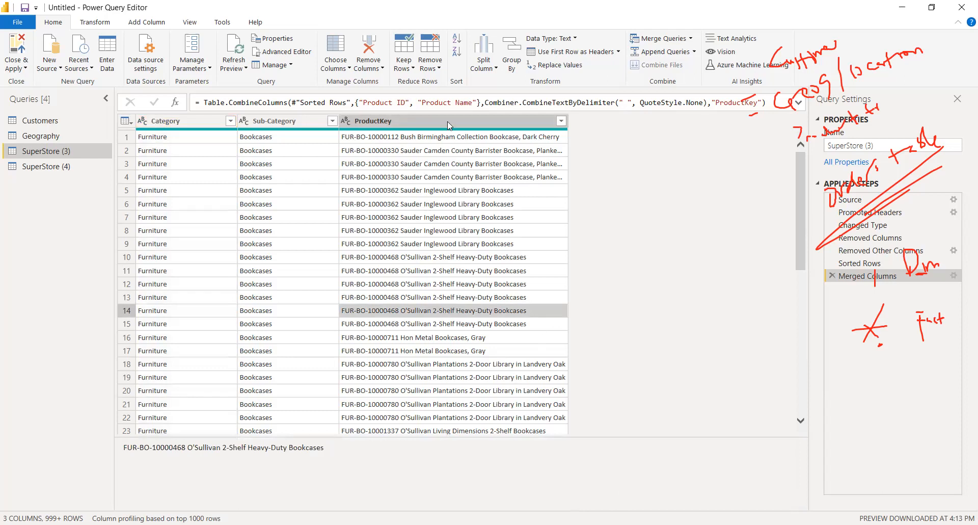
- Remove duplicate rows from the SuperStore (3) query based on the ProductKey column and look through the remaining products
left_click(397, 123)
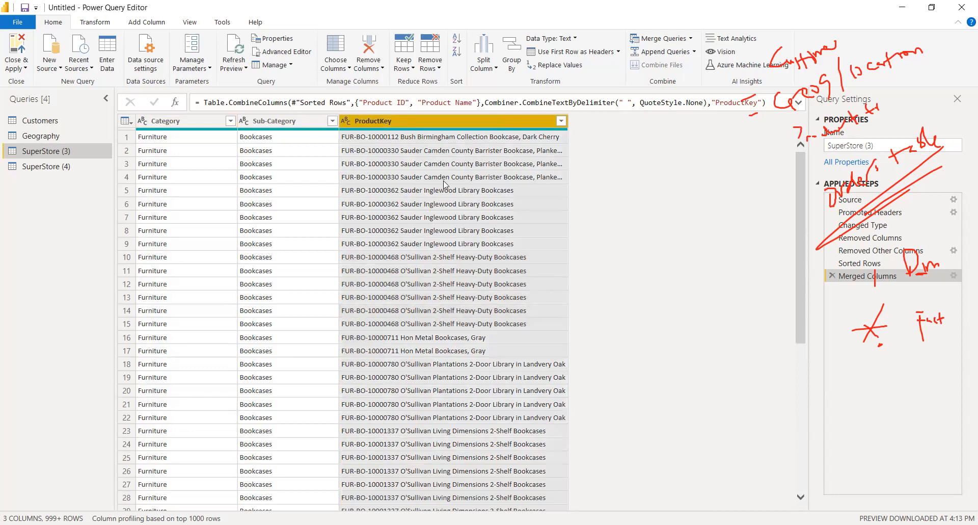
right_click(409, 121)
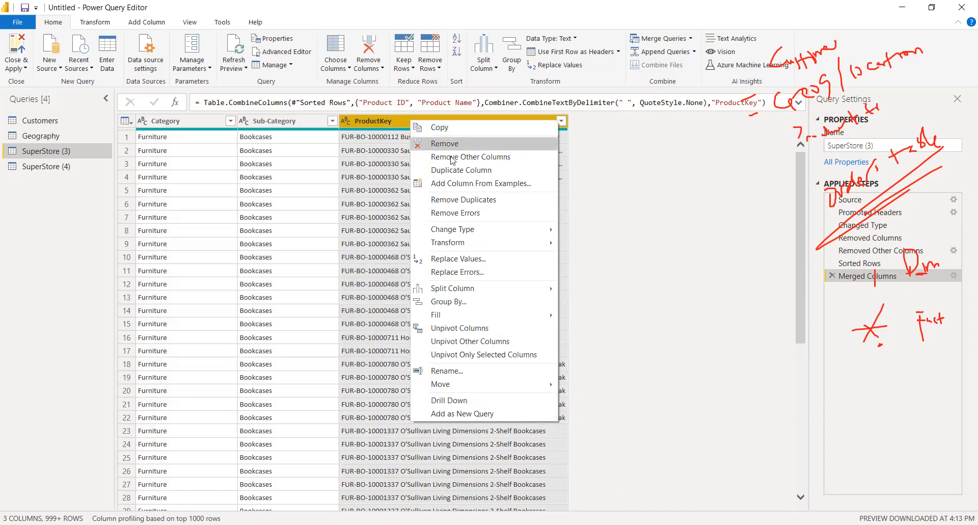
left_click(465, 200)
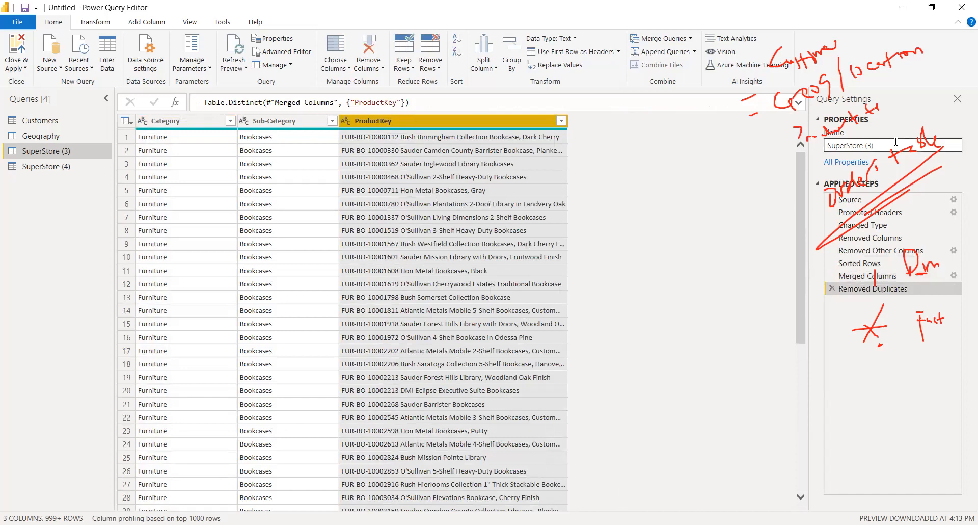
left_click_drag(805, 163, 796, 404)
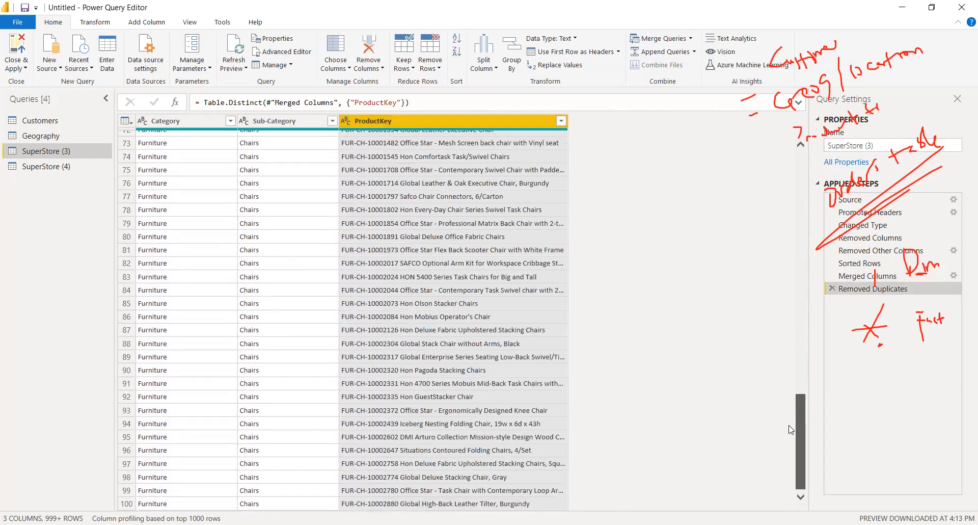
left_click_drag(750, 247, 763, 125)
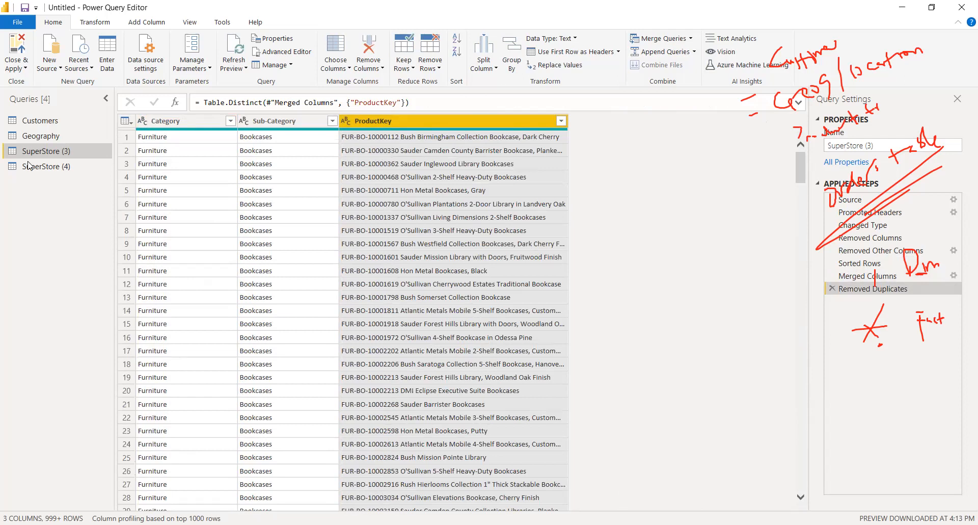
- Rename the SuperStore (3) query as Products
double_click(42, 148)
type("P")
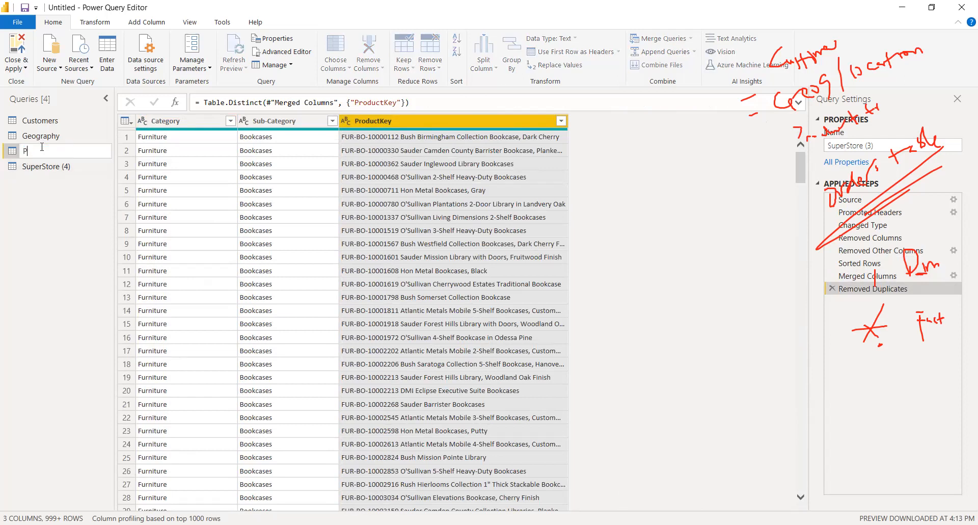
type("roduct s")
key("Return")
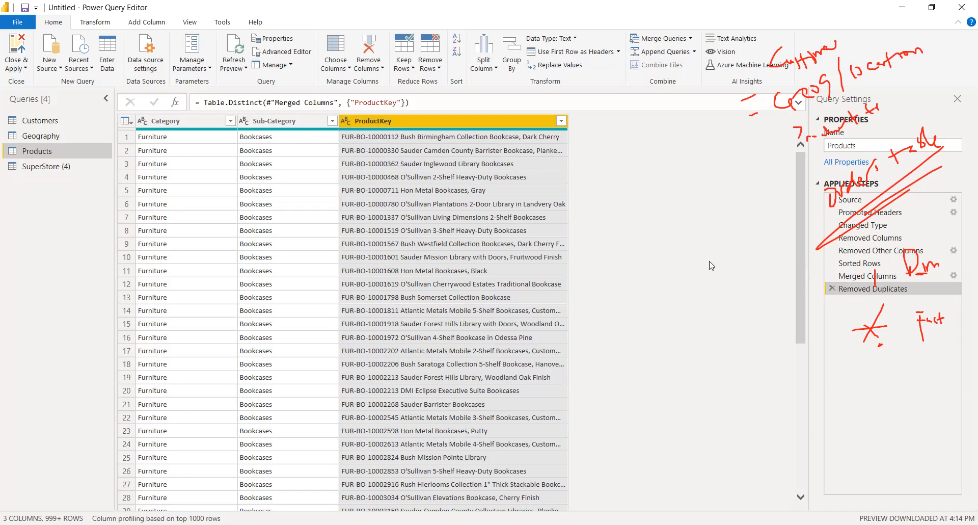
- For SuperStore (4), choose only Order ID, Order Date, Ship Date, Ship Mode, Sales, Quantity, Discount and Profit as columns to keep
left_click(51, 169)
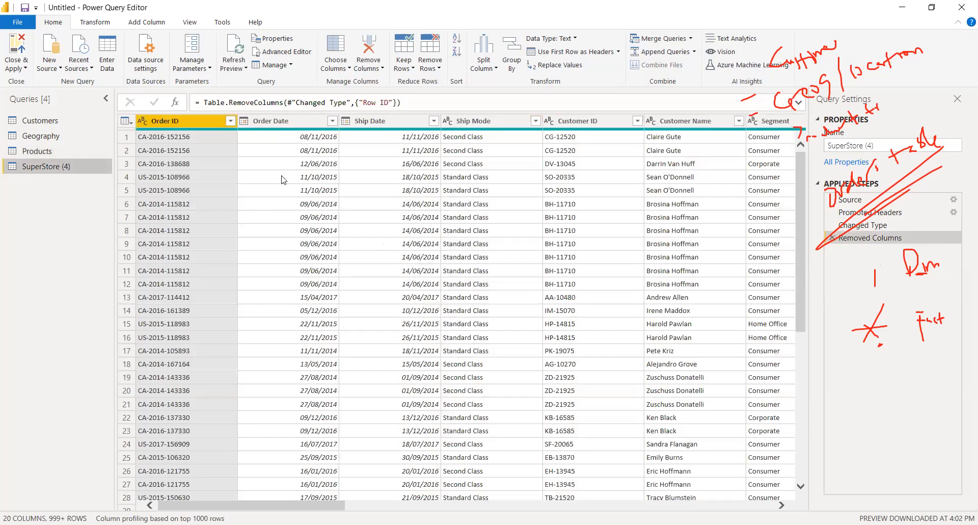
left_click(350, 68)
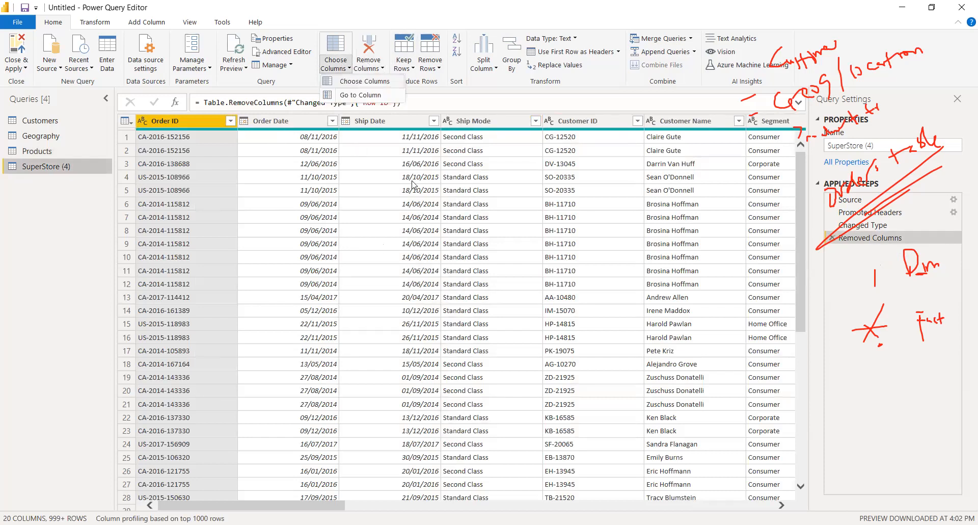
left_click(360, 85)
left_click(407, 148)
left_click(408, 161)
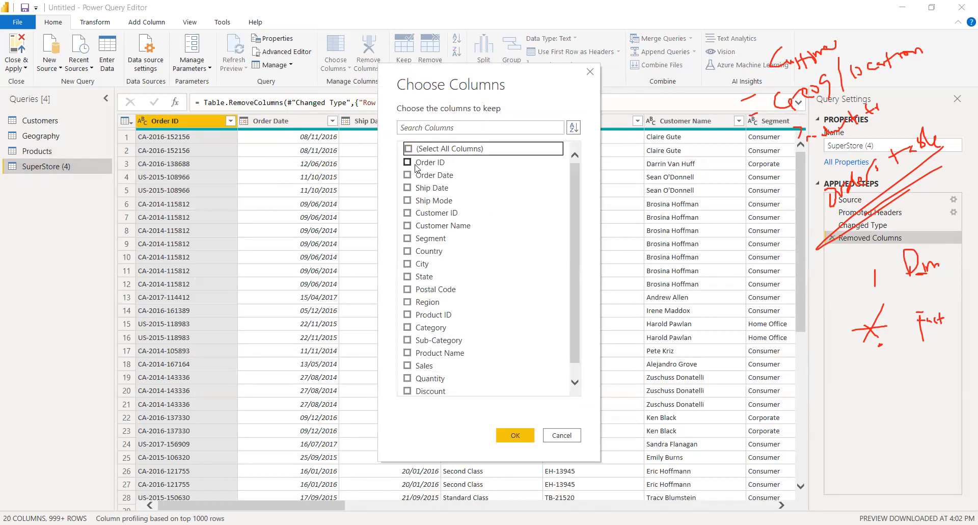
left_click(408, 175)
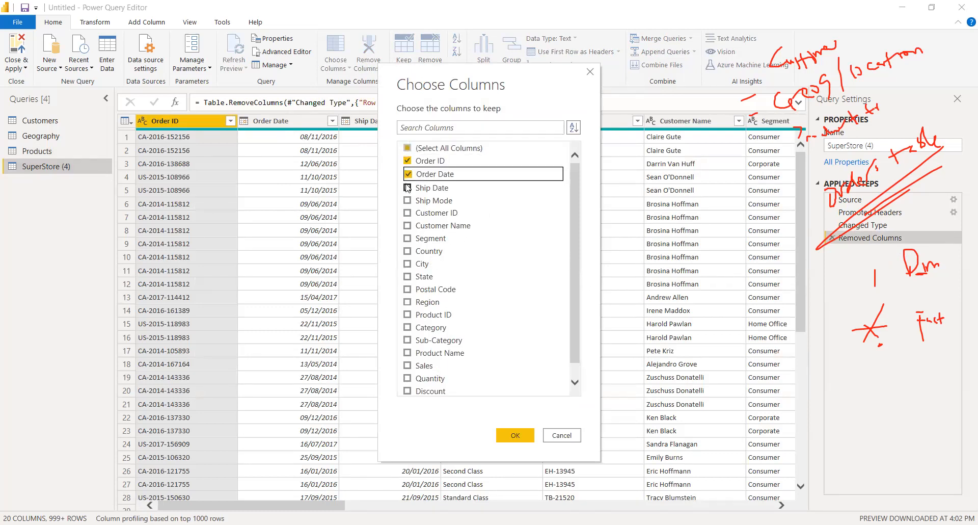
left_click(408, 188)
left_click(408, 200)
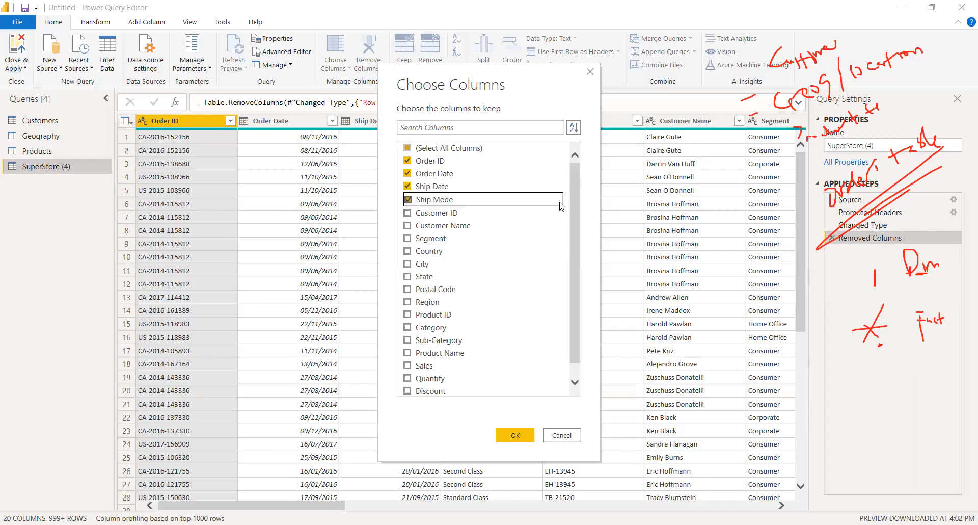
left_click_drag(572, 197, 572, 208)
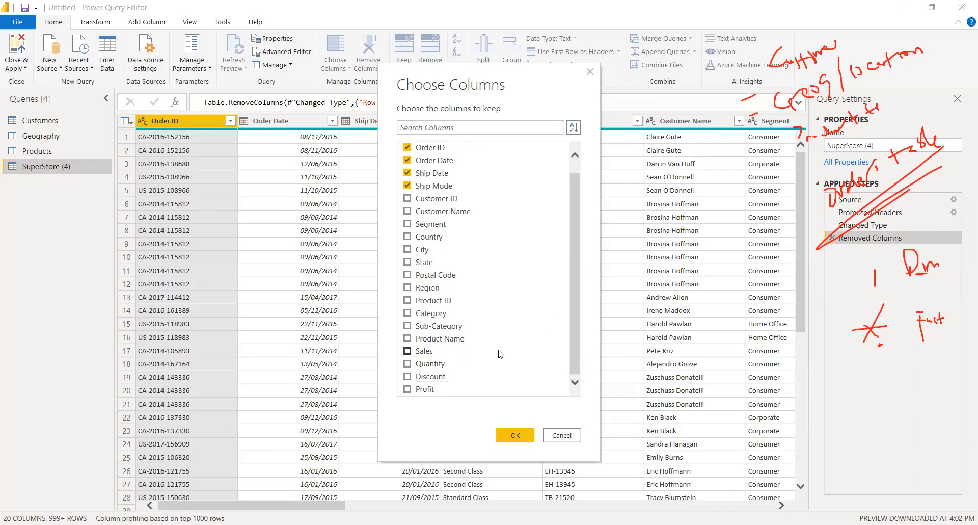
left_click(408, 352)
left_click(408, 365)
left_click(408, 378)
left_click(408, 390)
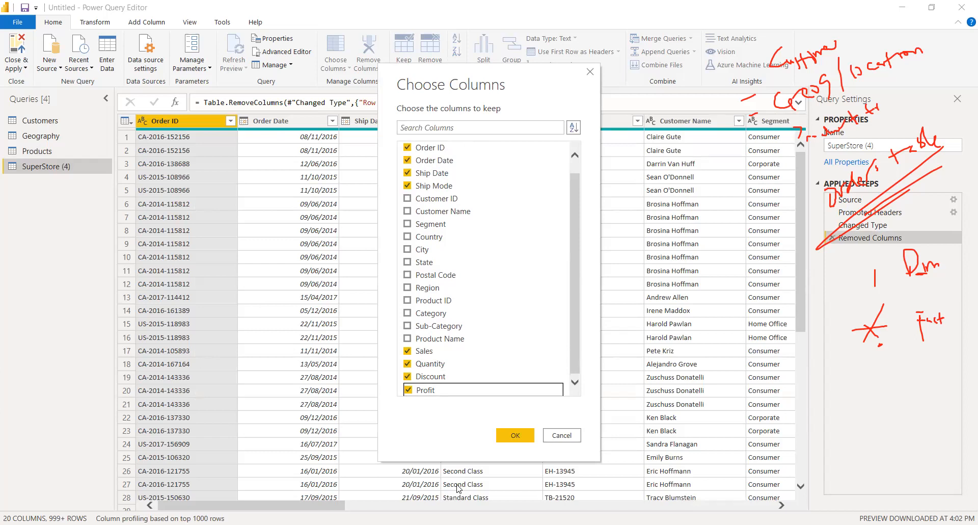
- Add Customer ID, City, Postal Code, Product ID and Product Name to the columns to keep and apply the selection
left_click(408, 199)
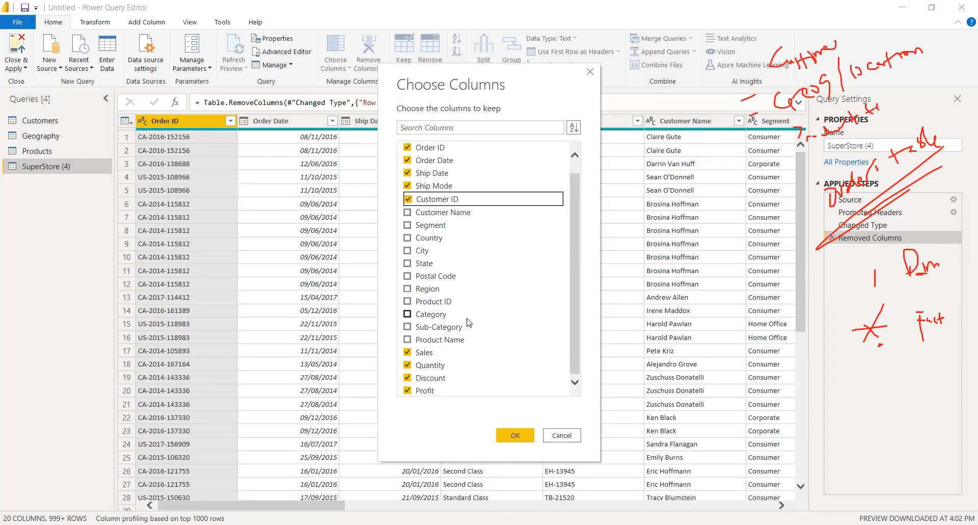
left_click(407, 276)
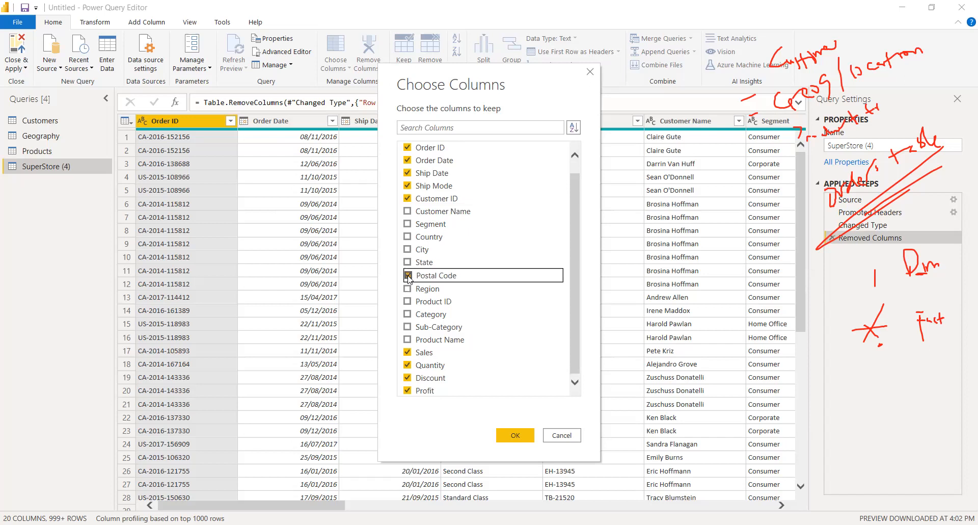
left_click(407, 250)
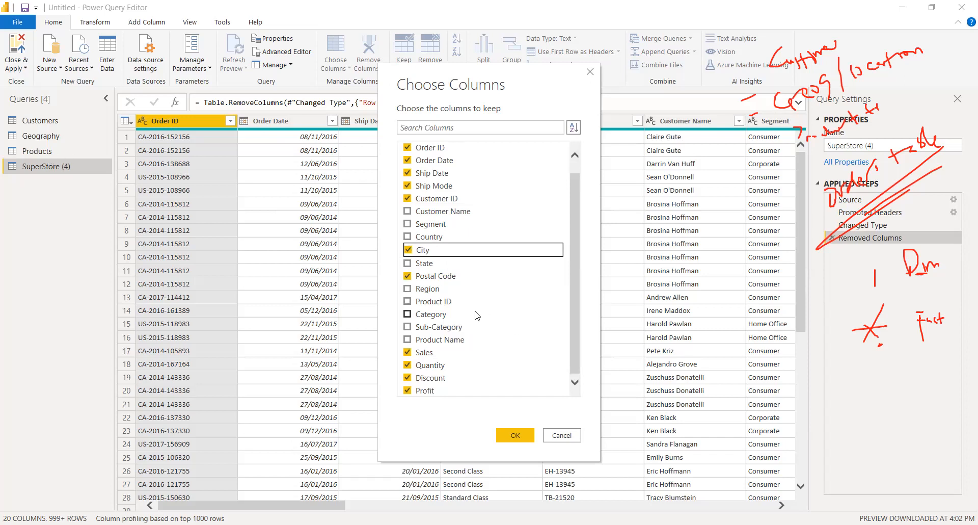
left_click(413, 304)
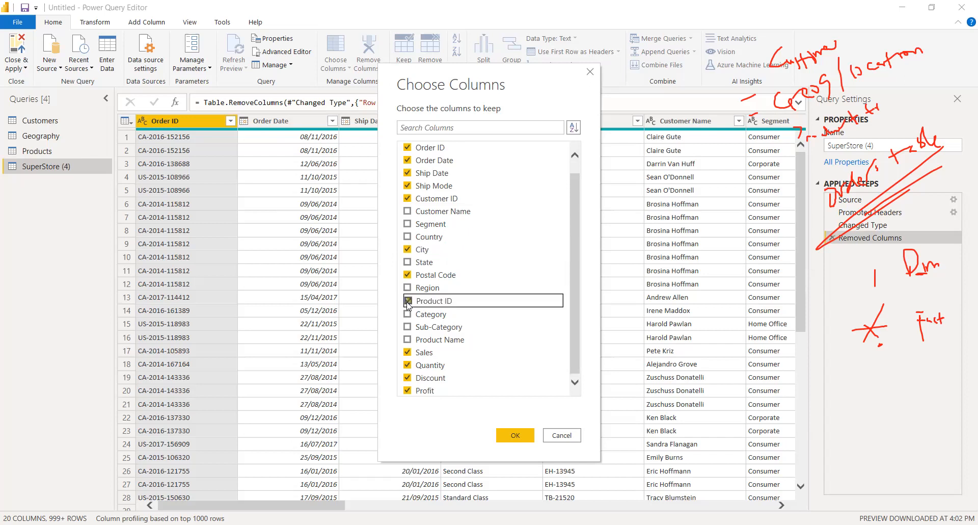
left_click(409, 340)
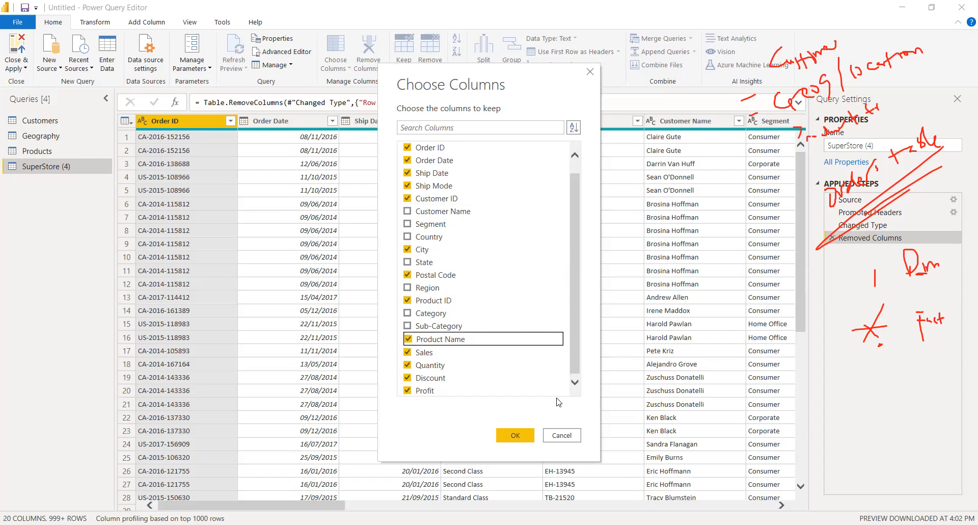
left_click(515, 436)
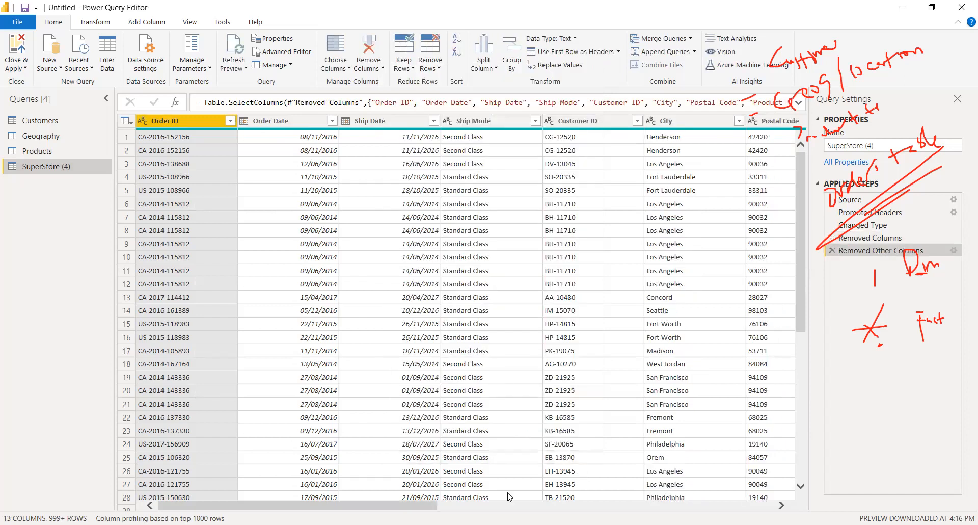
- Merge the City and Postal Code columns of SuperStore (4) with a Space separator into a column named GeographyKey, matching the Geography query
scroll(509, 496, "right", 3)
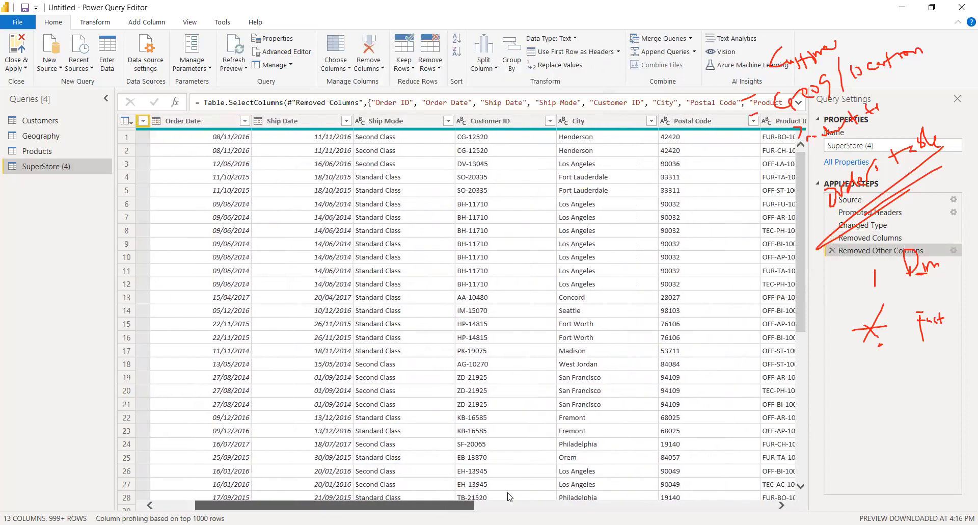
scroll(510, 497, "right", 5)
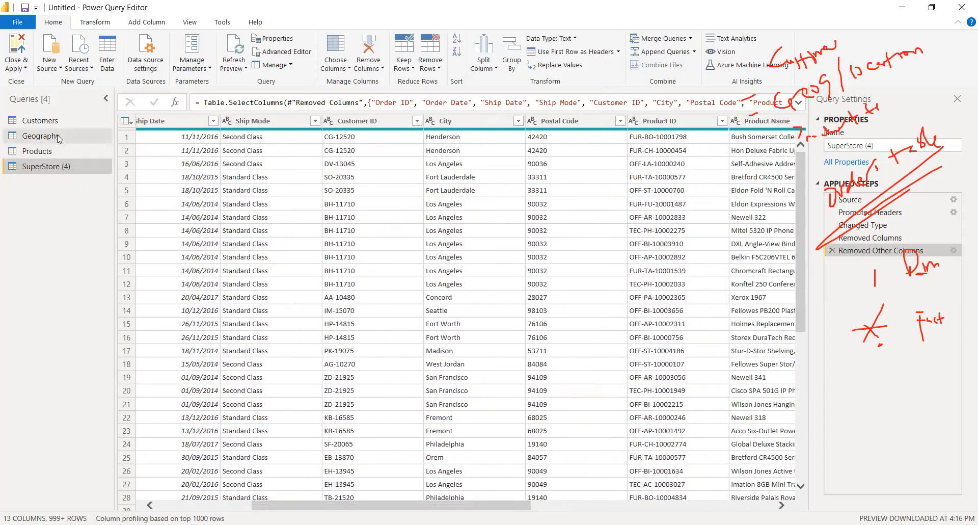
left_click(41, 135)
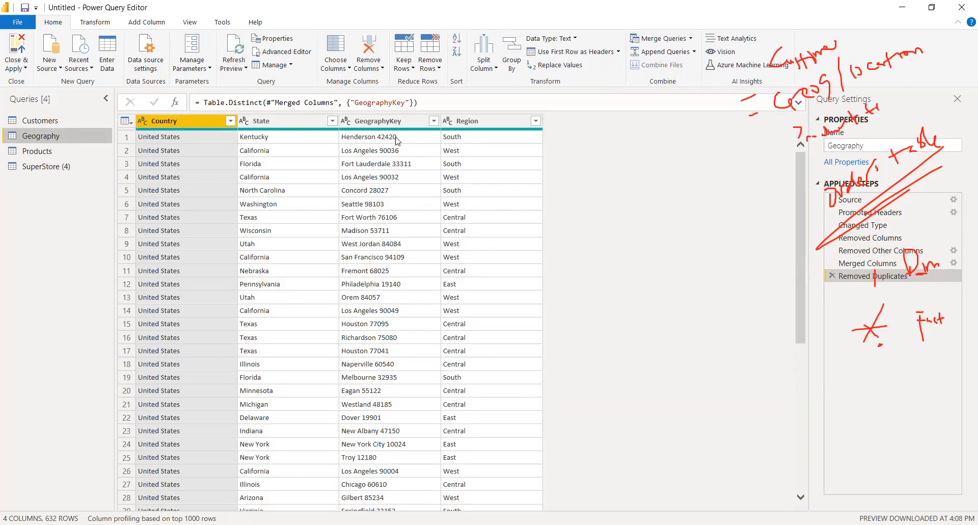
left_click(32, 168)
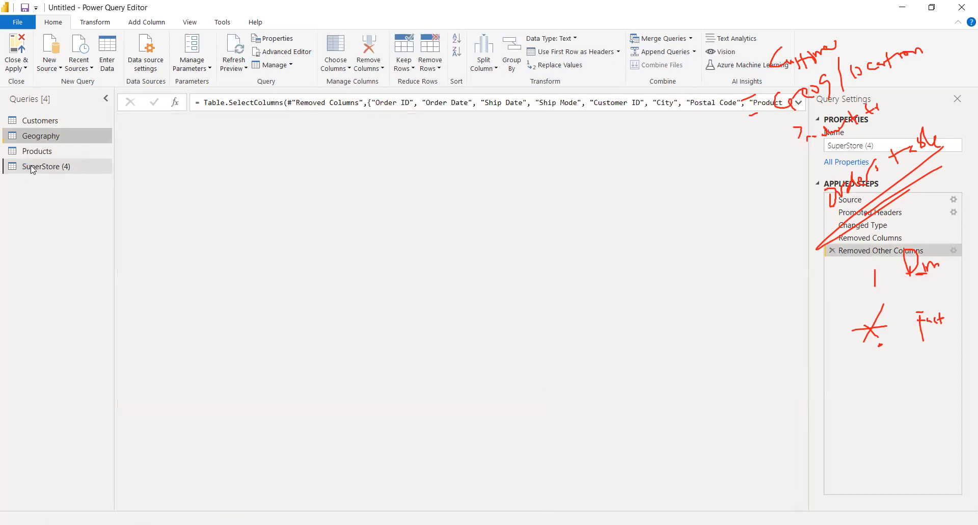
left_click(711, 140)
left_click(769, 120, "ctrl")
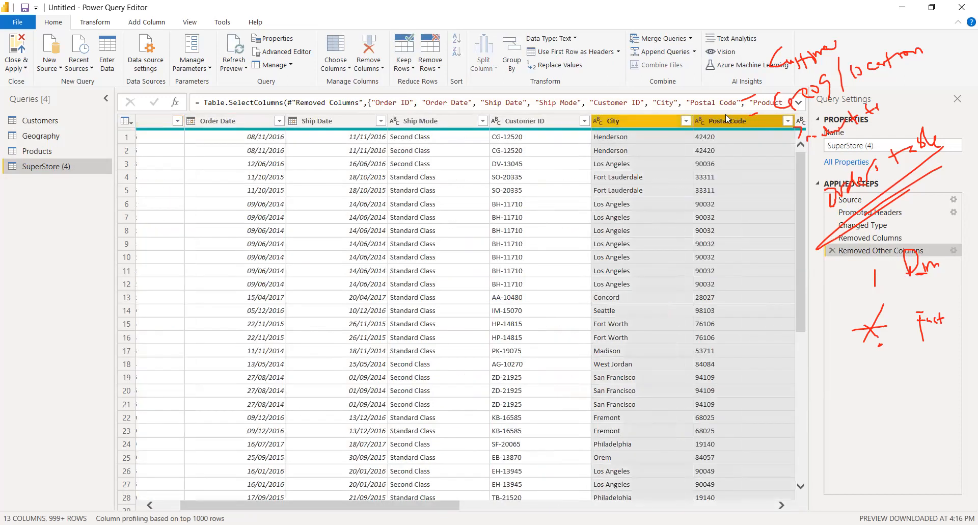
right_click(723, 115)
left_click(773, 274)
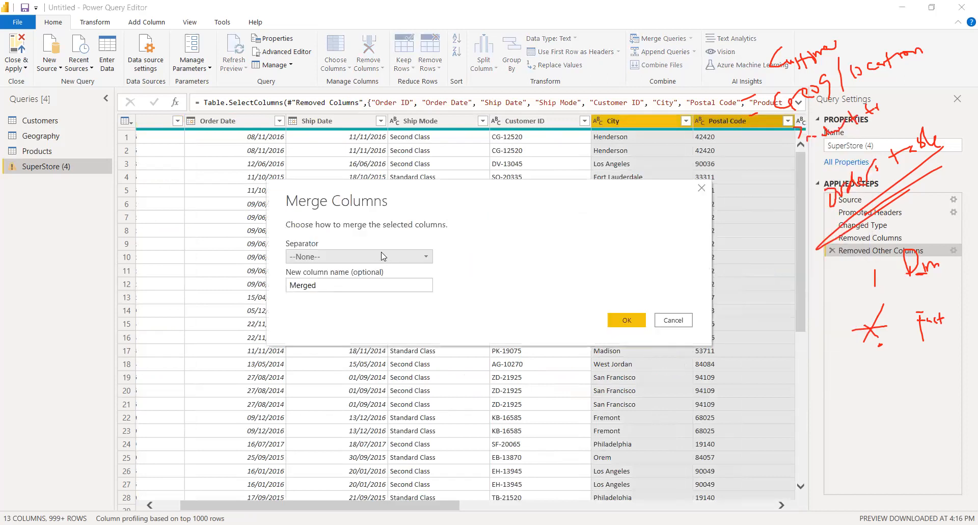
left_click(383, 257)
left_click(327, 333)
key("Tab")
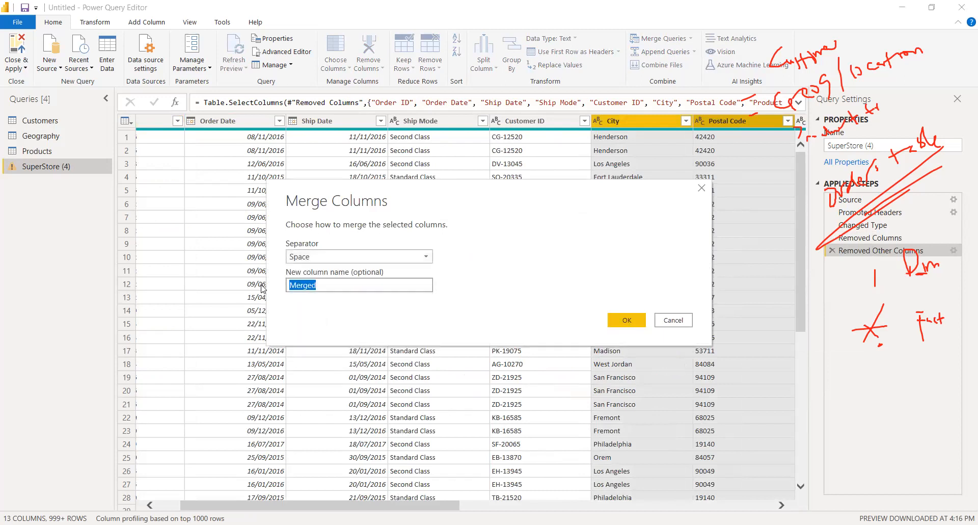
type("Geo")
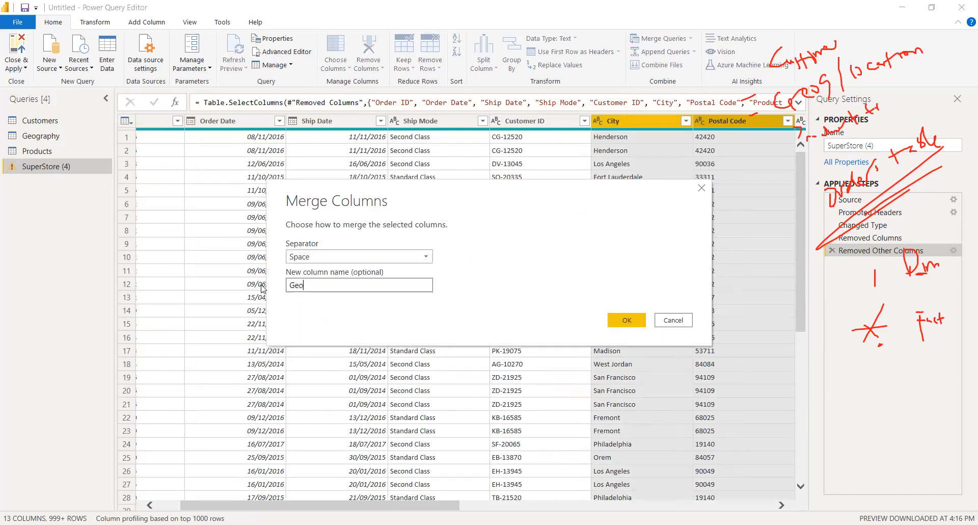
type("graphyKey")
left_click(616, 325)
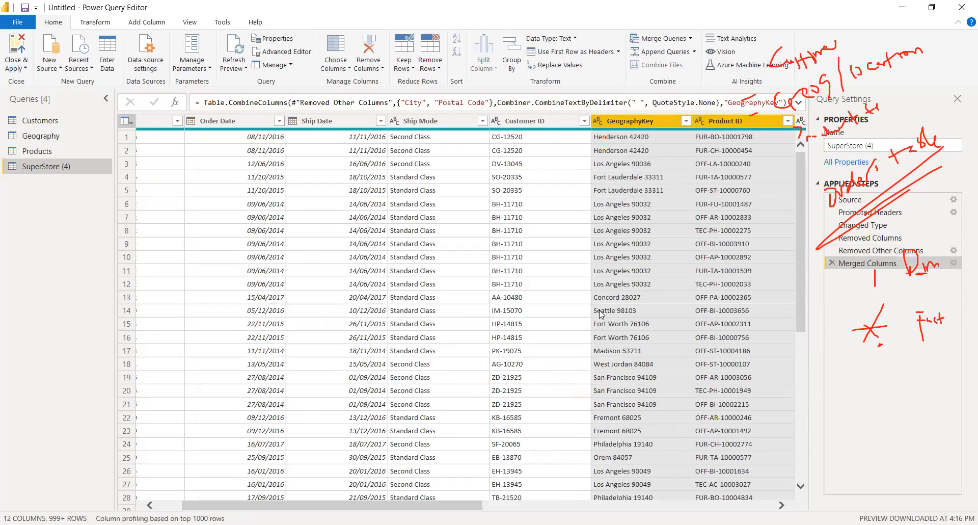
- Merge the Product ID and Product Name columns of SuperStore (4) with a Space separator into a column named ProductKey, matching the Products query
scroll(434, 500, "right", 1)
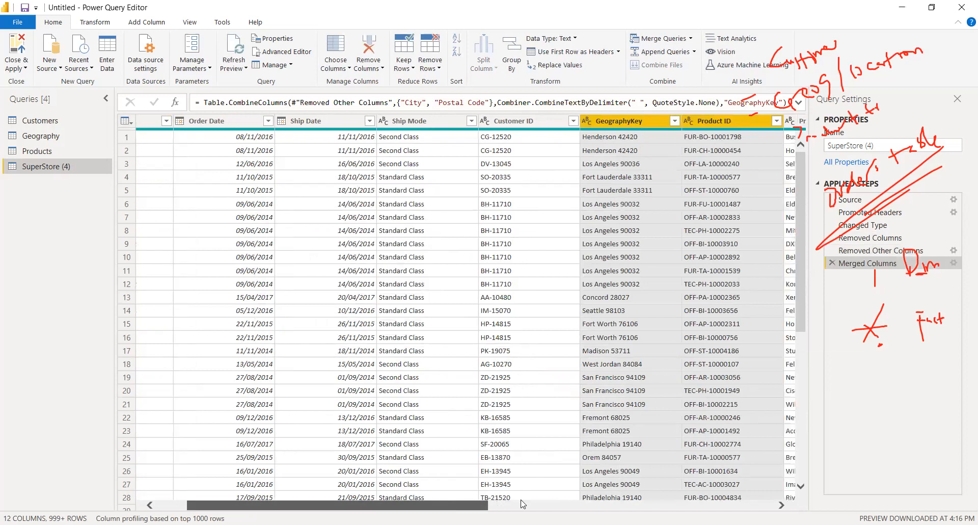
left_click_drag(523, 504, 537, 504)
left_click(504, 121)
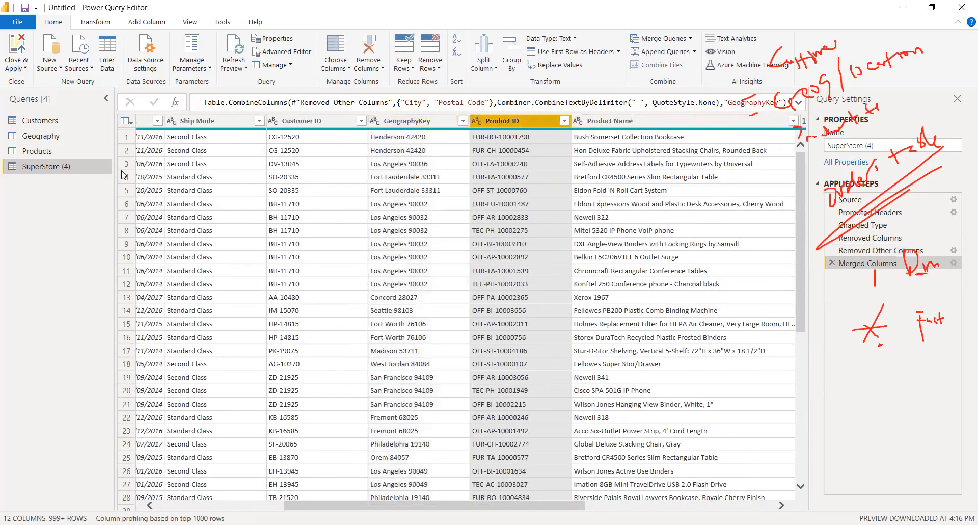
left_click(37, 152)
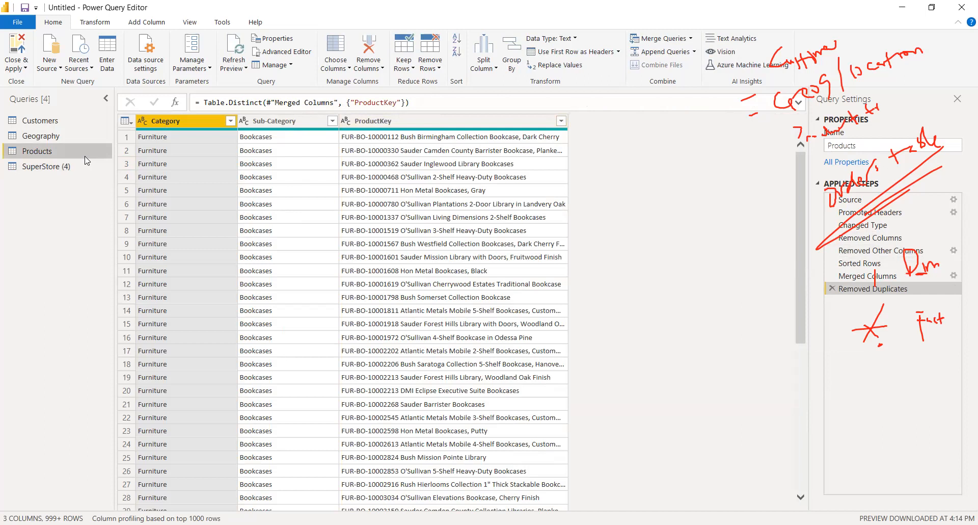
left_click(47, 167)
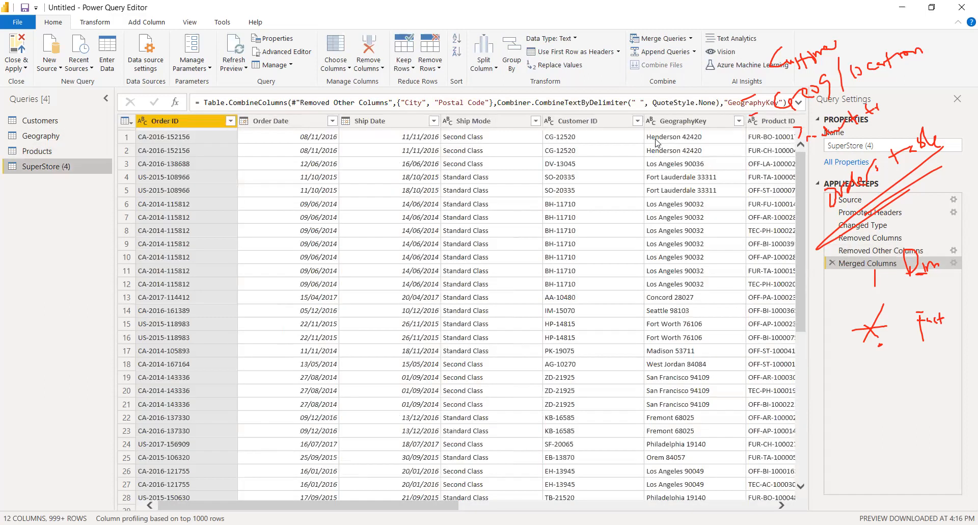
left_click(773, 120)
left_click_drag(448, 502, 588, 505)
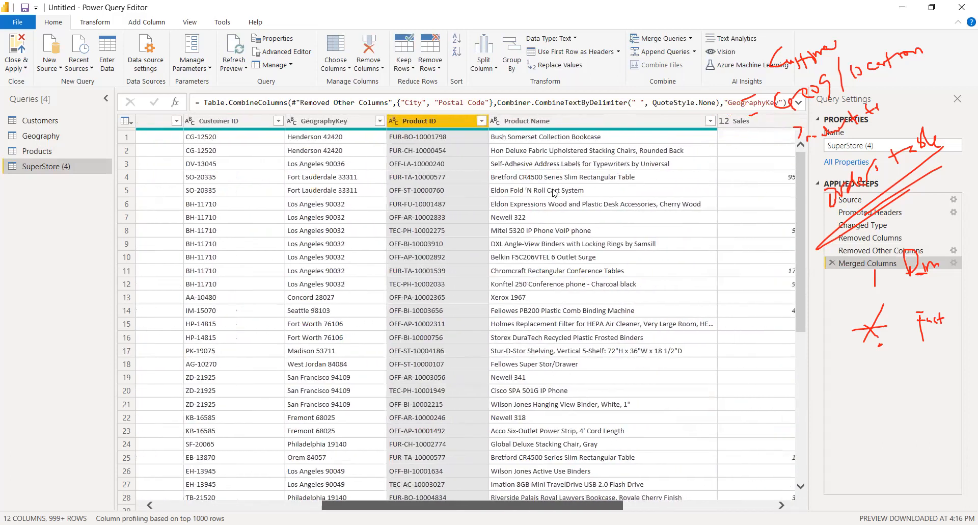
left_click(544, 122, "ctrl")
right_click(543, 123)
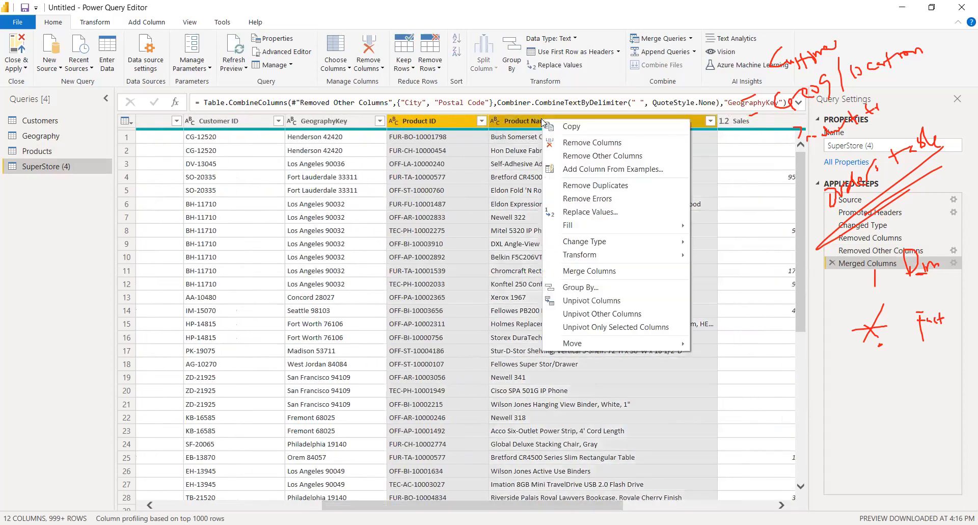
left_click(582, 277)
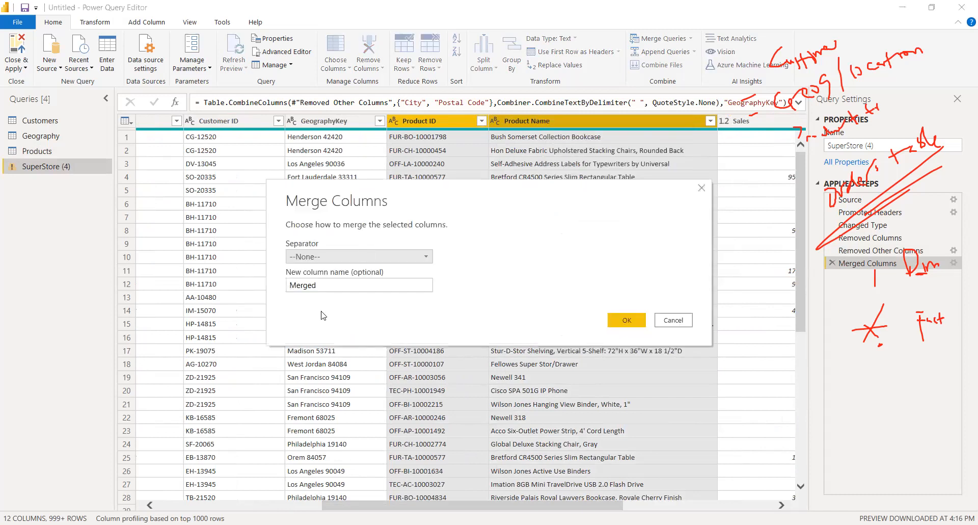
left_click(326, 256)
left_click(310, 334)
key("Tab")
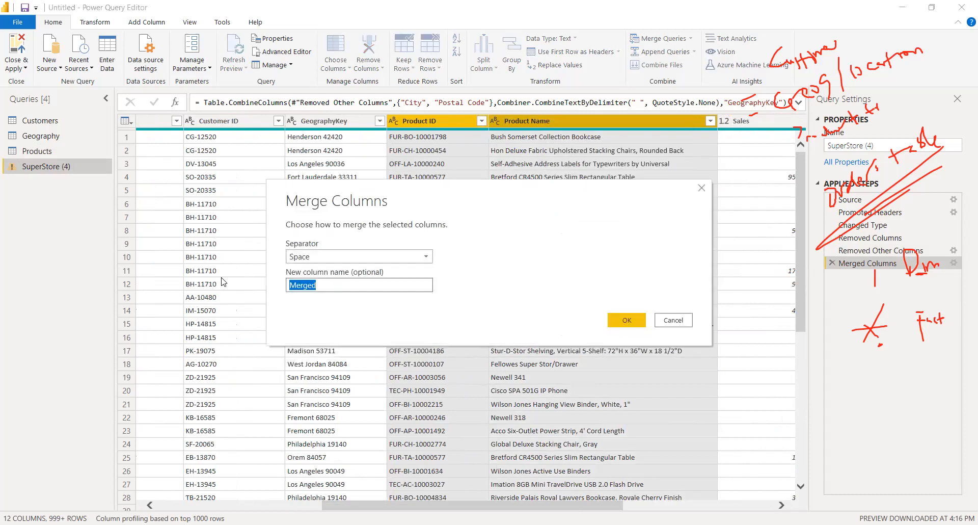
type("Prod")
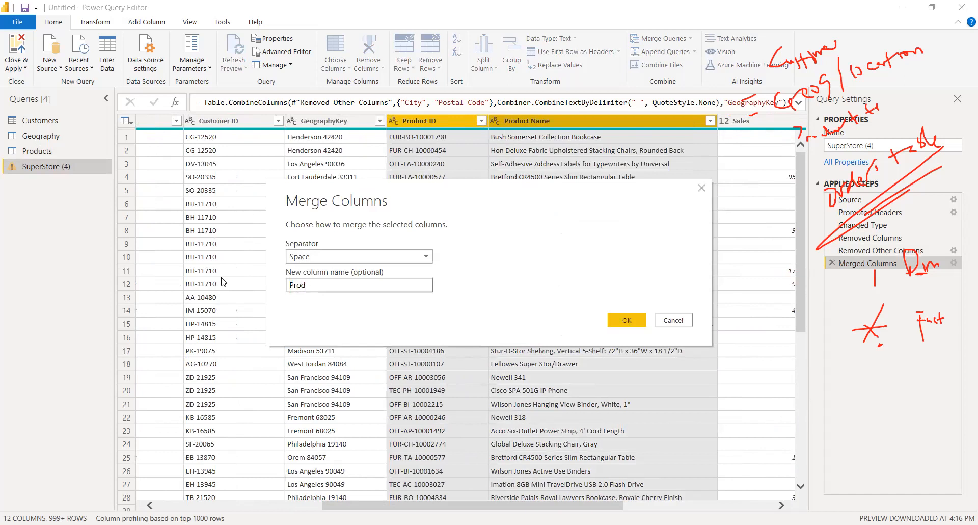
type("uctKe")
left_click(643, 325)
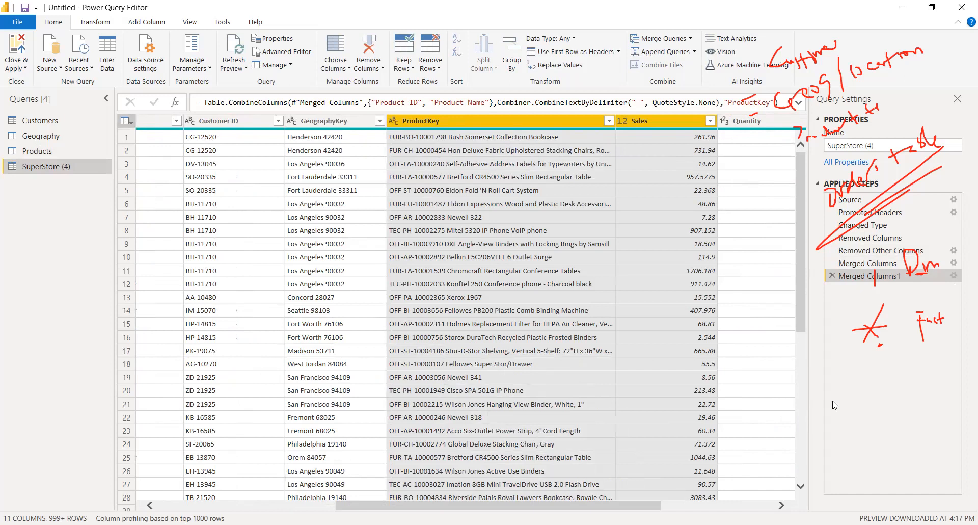
- Rename the SuperStore (4) query as Orders
double_click(64, 168)
type("Orders")
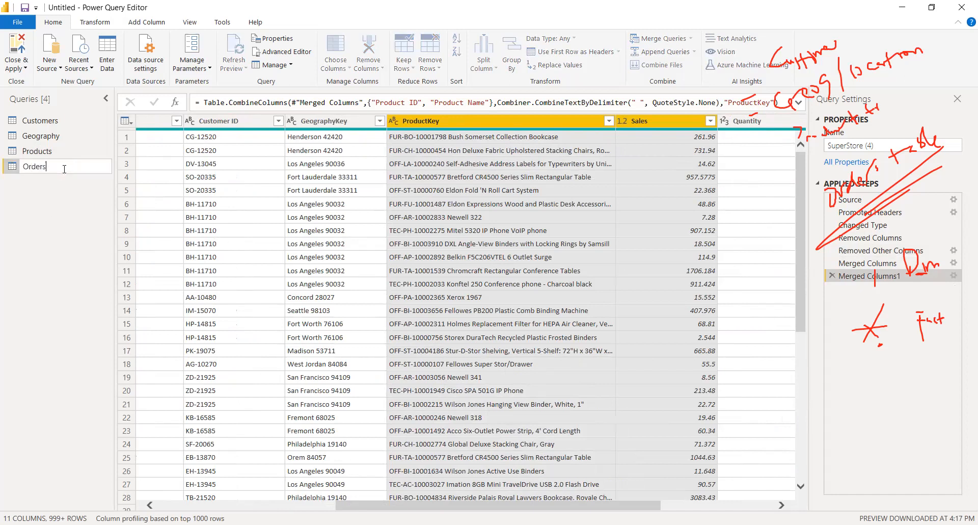
key("Return")
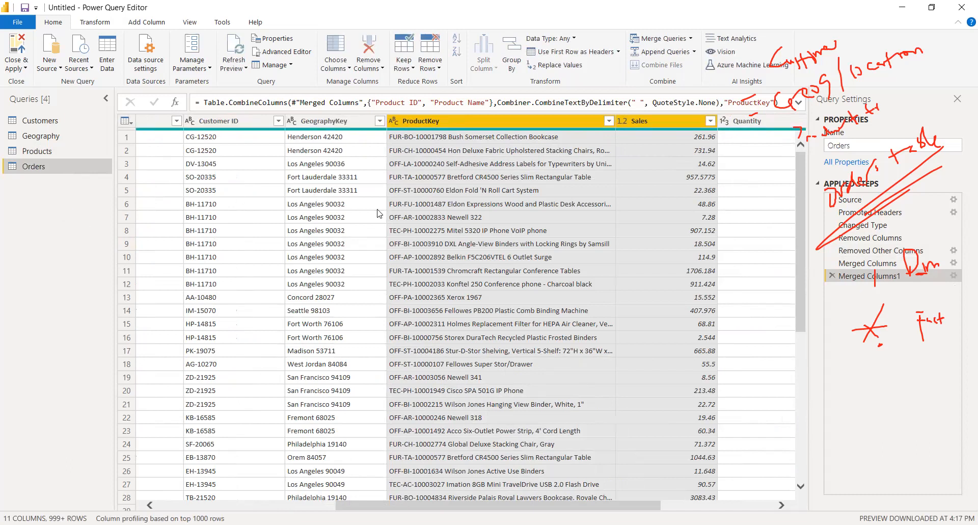
- Look through the Orders query's columns, from the order details and keys to Sales, Quantity and Discount
left_click_drag(478, 506, 330, 506)
left_click_drag(801, 172, 415, 499)
scroll(471, 501, "right", 5)
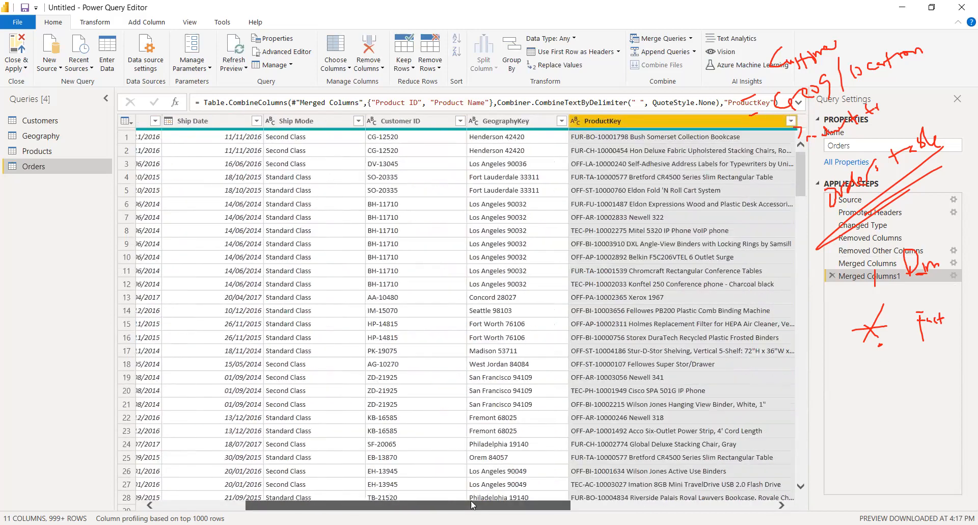
left_click(617, 248)
left_click_drag(603, 429, 567, 433)
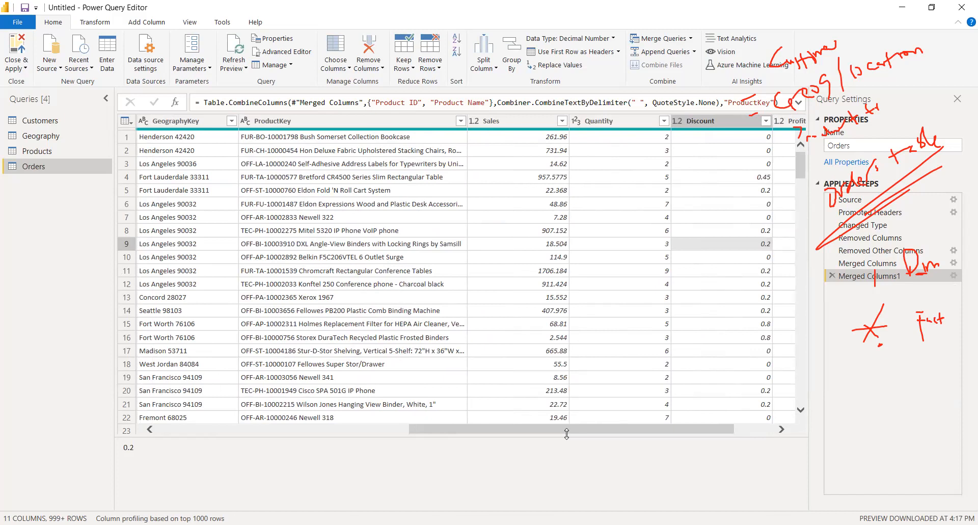
left_click_drag(552, 430, 534, 429)
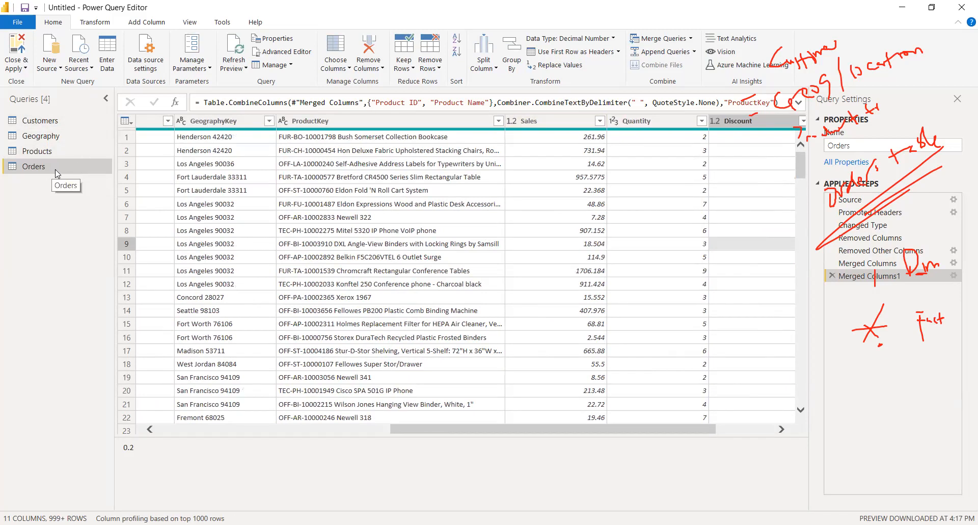
- Rename the Customers query as Customers_dim to mark it as a dimension table
left_click(72, 121)
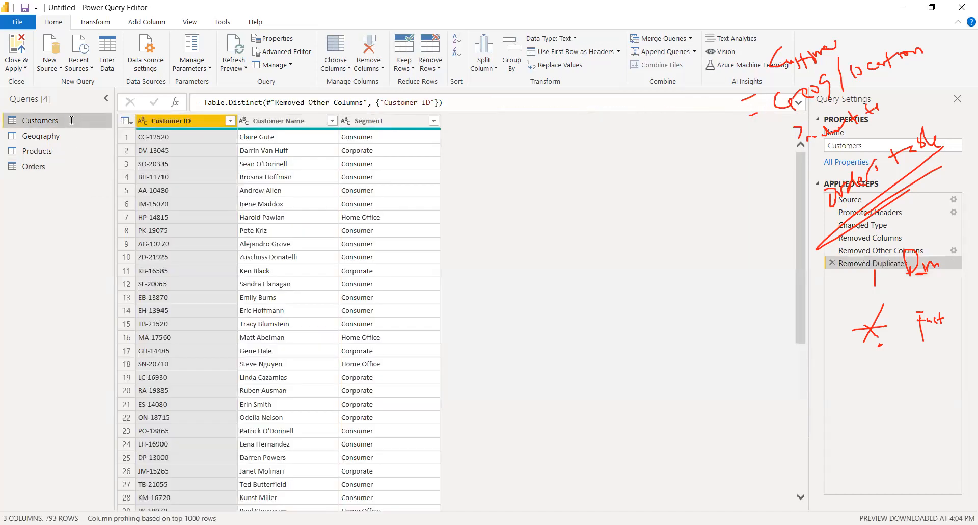
double_click(72, 121)
left_click(71, 121)
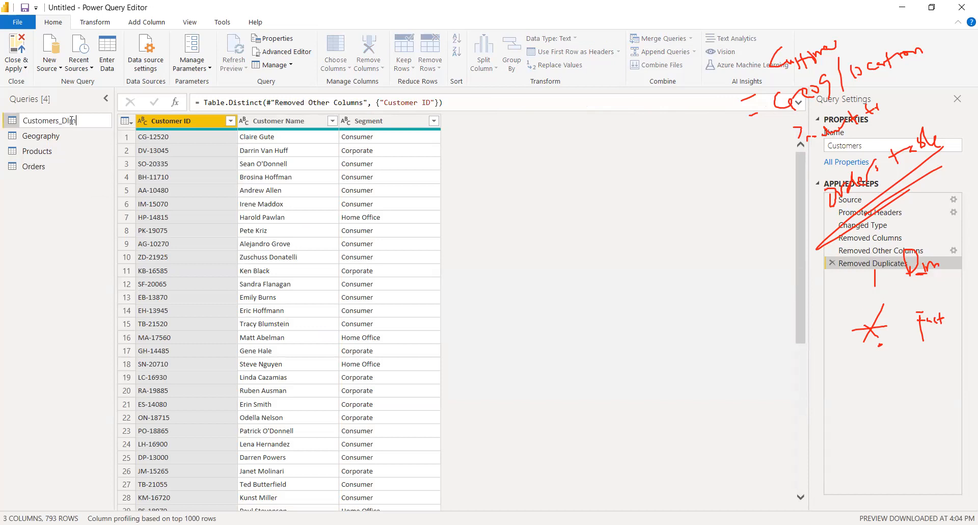
type("_dim")
key("Return")
- Rename the Geography query as Geography_dim
left_click(73, 136)
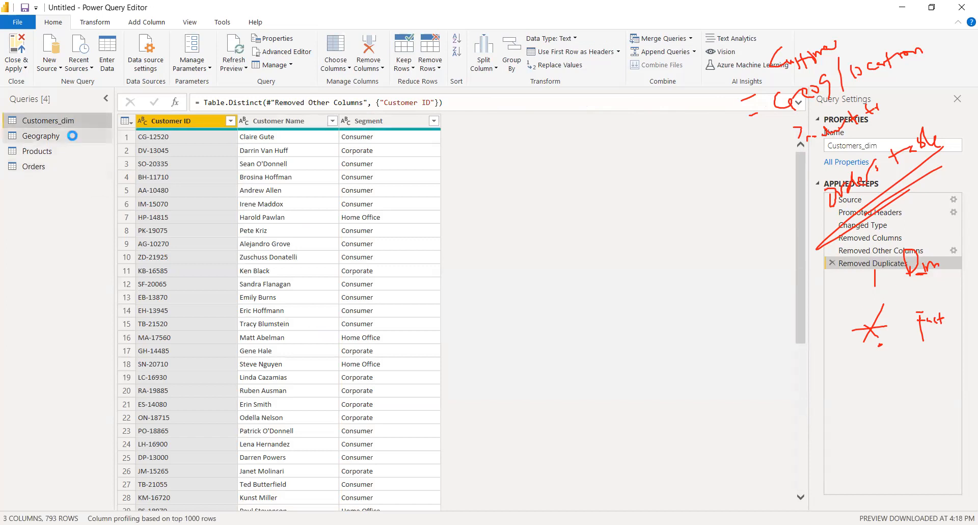
double_click(73, 136)
left_click(76, 136)
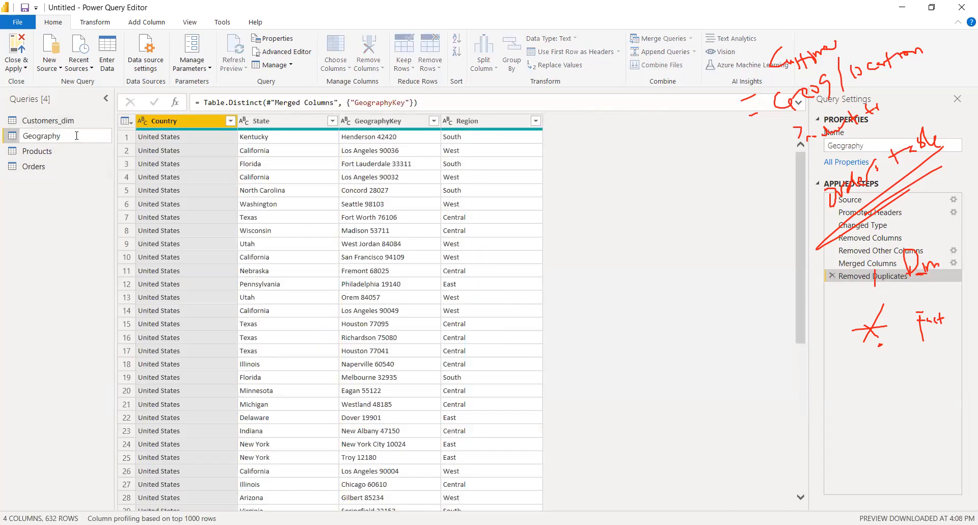
type("_dim")
key("Return")
- Rename the Products query as Products_dim
left_click(55, 152)
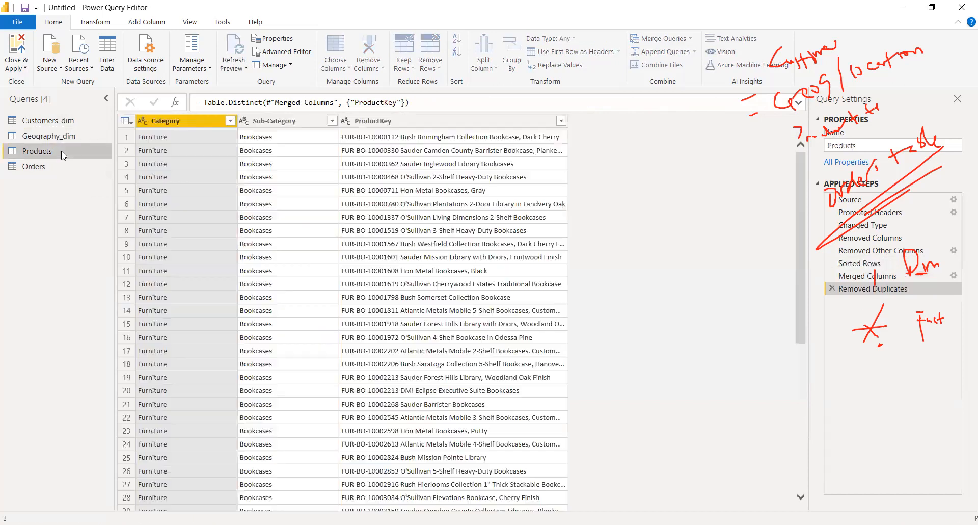
double_click(61, 151)
type("_dim")
key("Return")
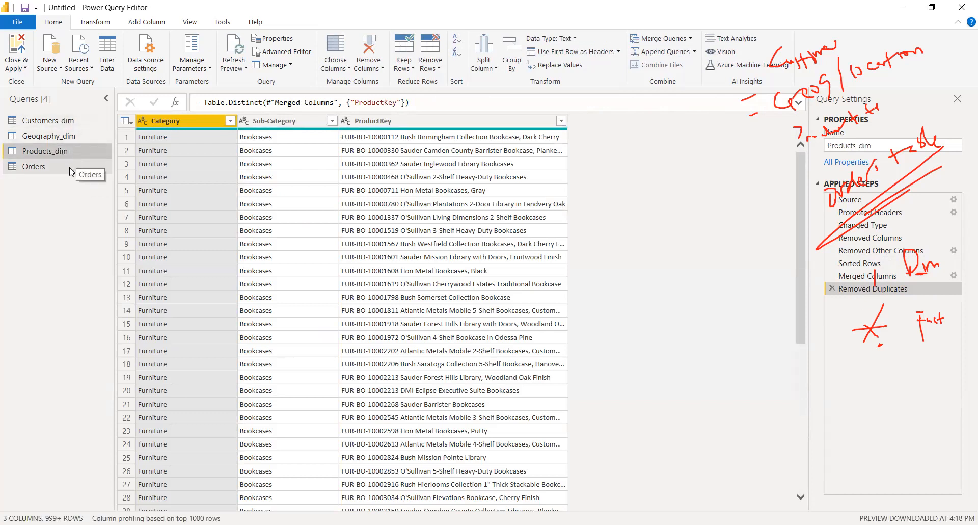
- Rename the Orders query as Orders_fact to mark it as the fact table
left_click(71, 171)
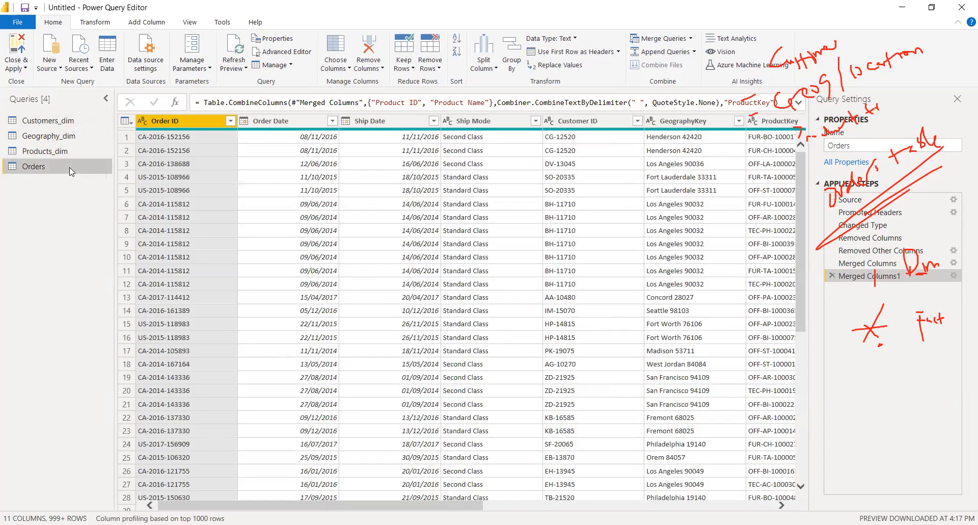
left_click(72, 166)
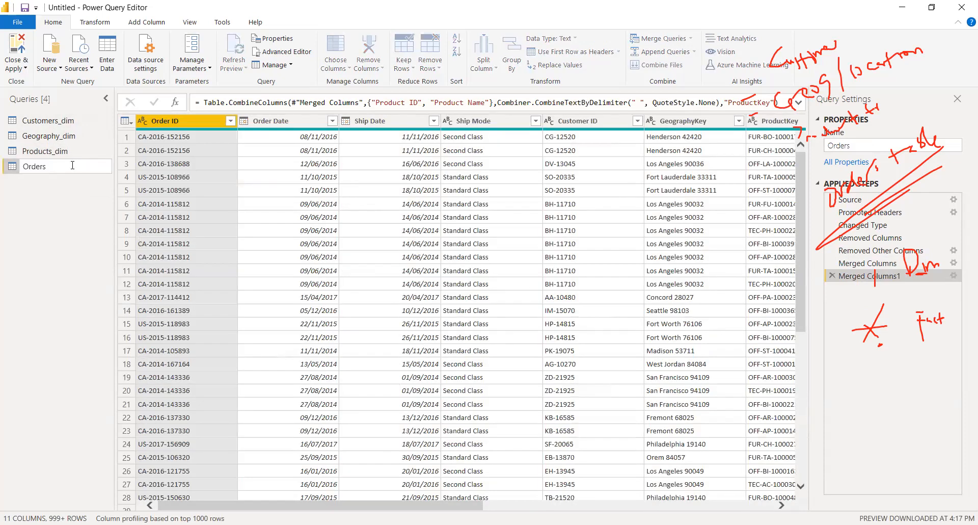
type("_fact")
key("Return")
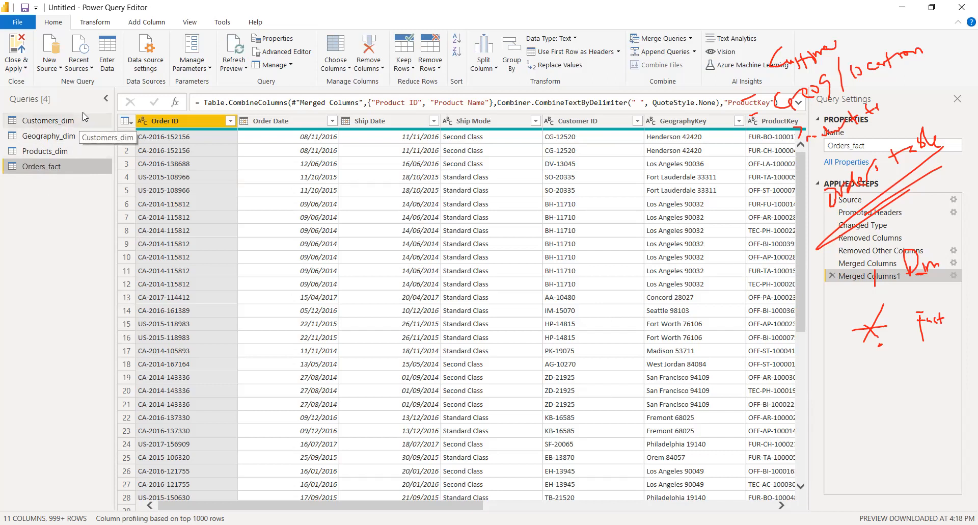
- Review the Orders_fact columns, close Power Query Editor and apply the queries to the Power BI Desktop model
left_click_drag(455, 505, 484, 506)
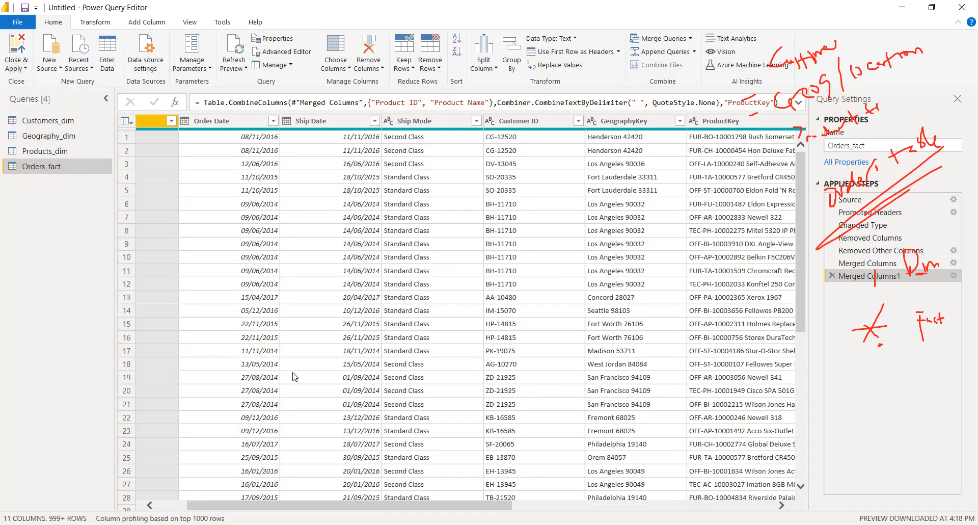
left_click_drag(263, 506, 235, 506)
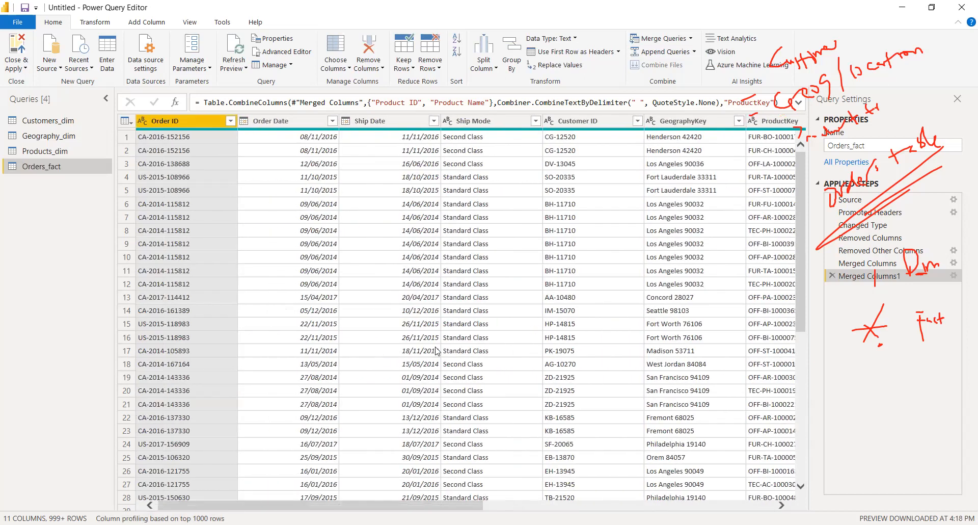
left_click(16, 66)
left_click(26, 81)
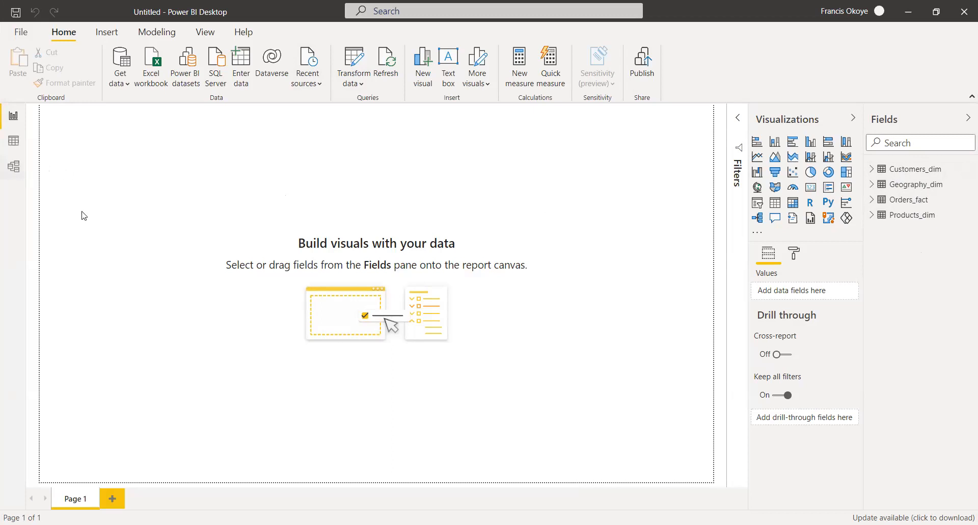
- In the model diagram, bring the Orders_fact, Customers_dim and Geography_dim tables close to Products_dim
left_click(17, 172)
left_click_drag(387, 359, 321, 295)
left_click_drag(616, 205, 612, 265)
left_click_drag(72, 472, 72, 125)
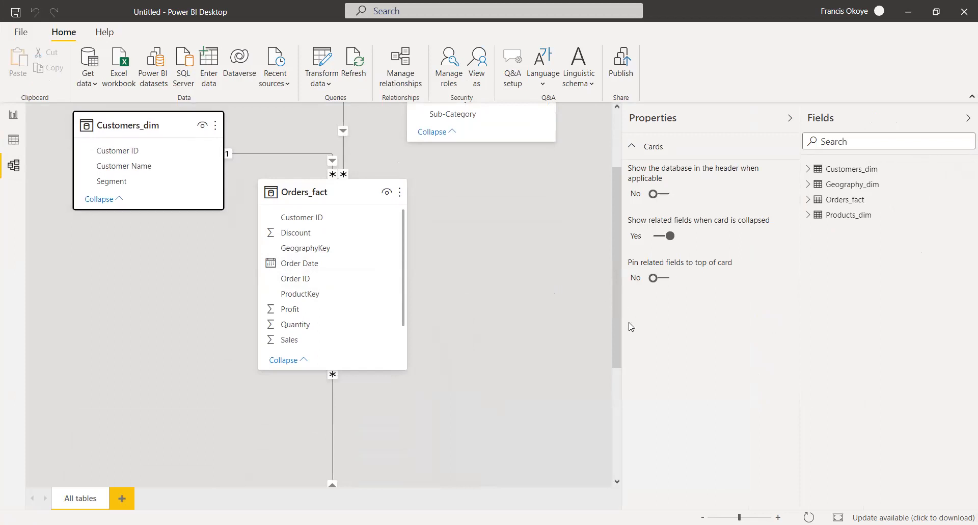
left_click_drag(617, 283, 615, 368)
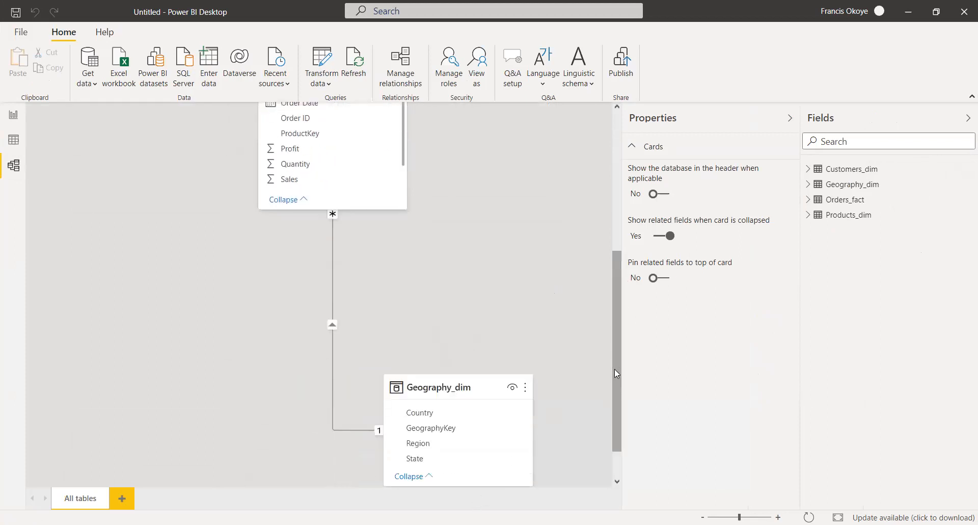
left_click_drag(471, 380, 292, 178)
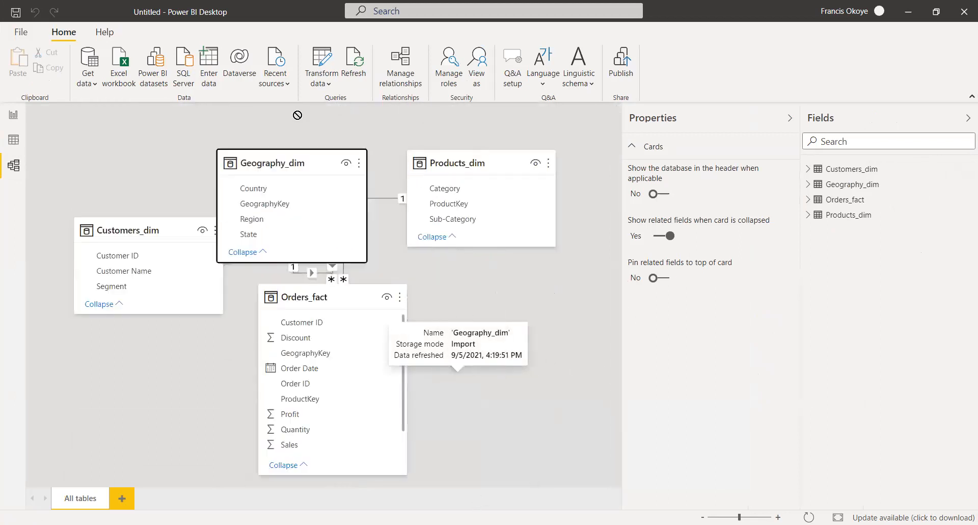
- Arrange Customers_dim, Geography_dim and Products_dim in a row above Orders_fact in the model diagram
left_click_drag(349, 305, 344, 389)
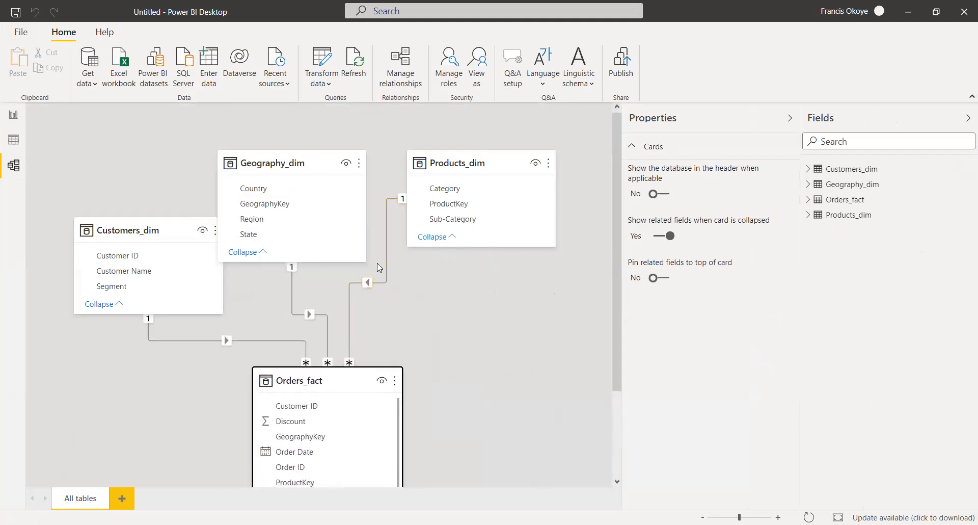
left_click_drag(307, 165, 333, 167)
left_click_drag(119, 230, 119, 176)
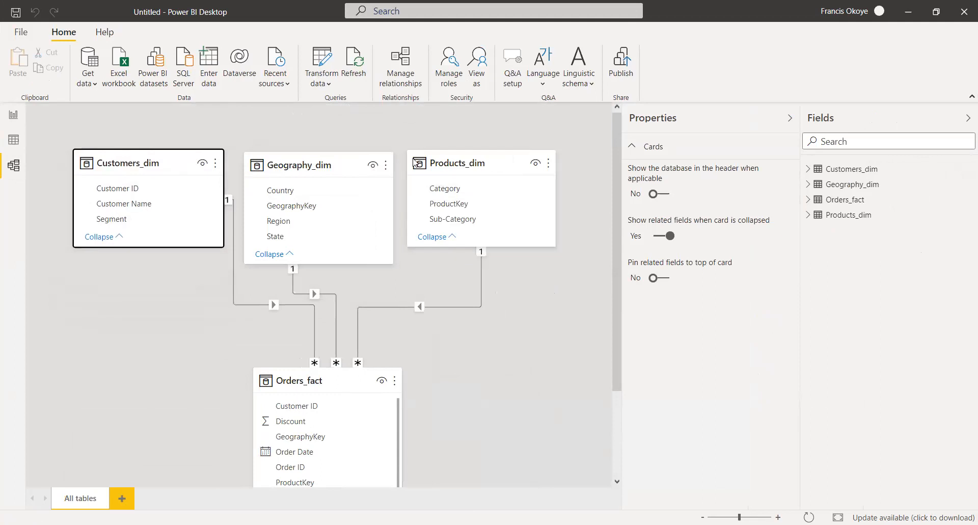
left_click_drag(459, 163, 461, 168)
left_click_drag(325, 383, 325, 324)
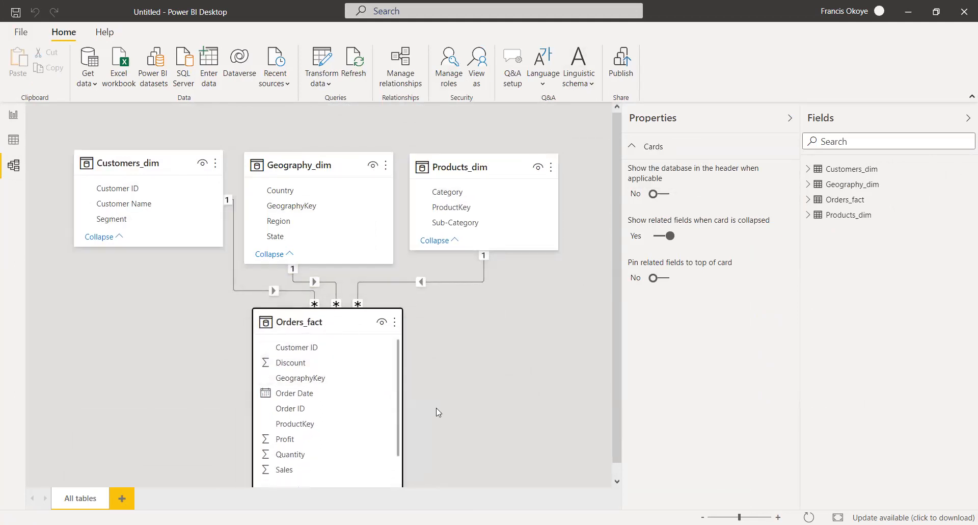
- Fine-tune the diagram by aligning the three dimension tables, spacing Products_dim farther from Geography_dim and keeping Orders_fact beneath Geography_dim
left_click_drag(198, 151, 198, 157)
left_click_drag(355, 323, 349, 323)
left_click_drag(323, 164, 327, 168)
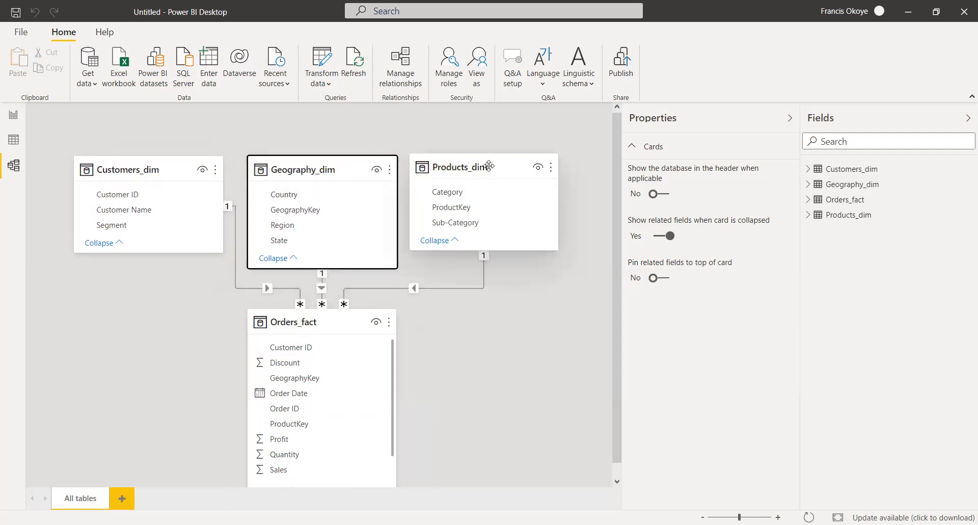
left_click_drag(485, 167, 511, 168)
left_click_drag(207, 168, 102, 164)
left_click_drag(331, 324, 336, 320)
left_click(514, 358)
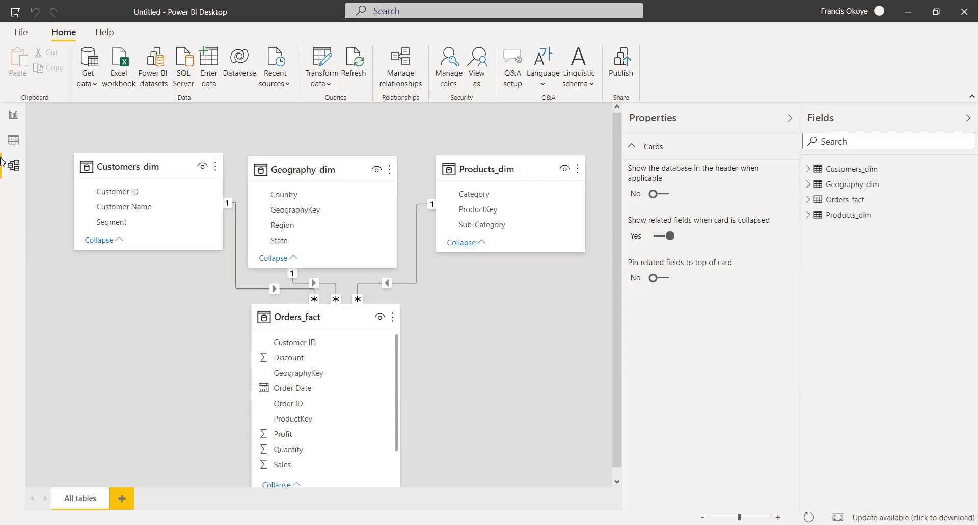
- Build a table in the report page's upper-left corner with Category from Products_dim and Sales from Orders_fact
left_click(12, 116)
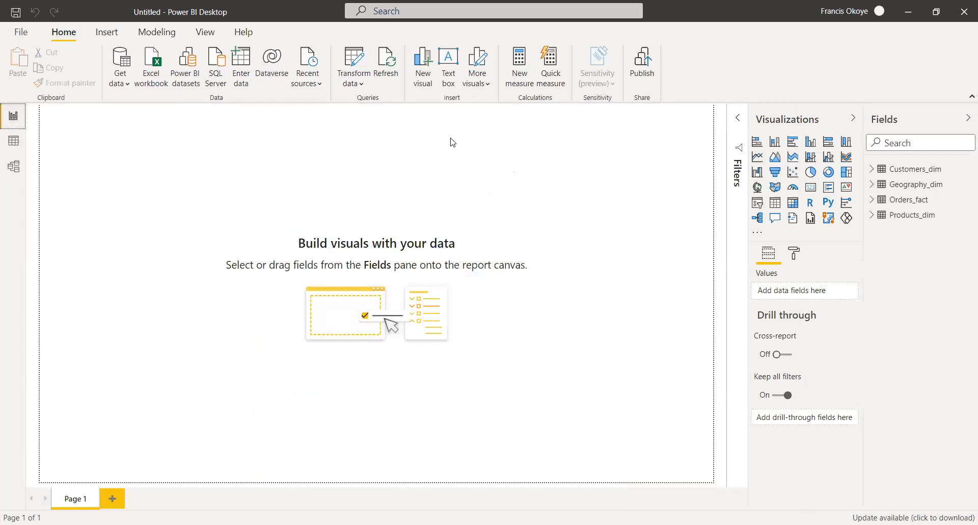
left_click(873, 214)
left_click_drag(935, 233, 138, 178)
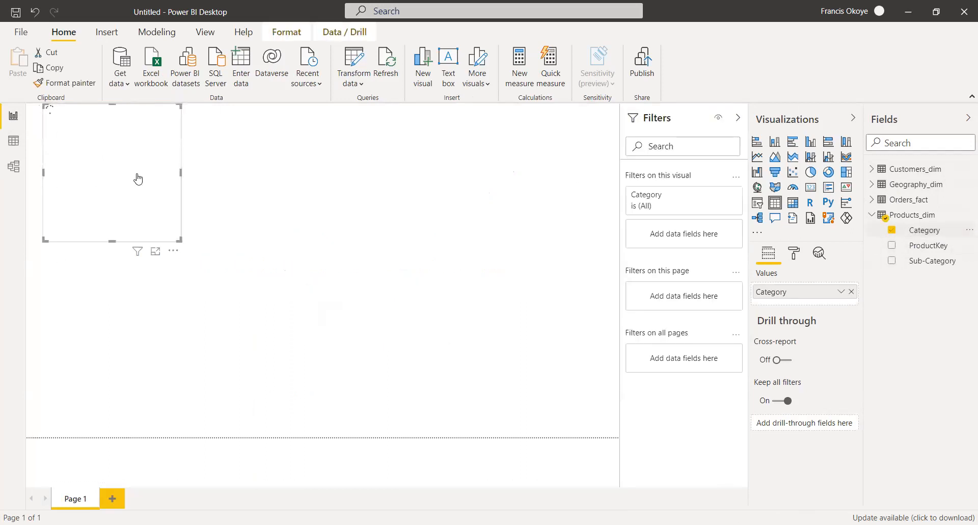
left_click_drag(137, 189, 120, 201)
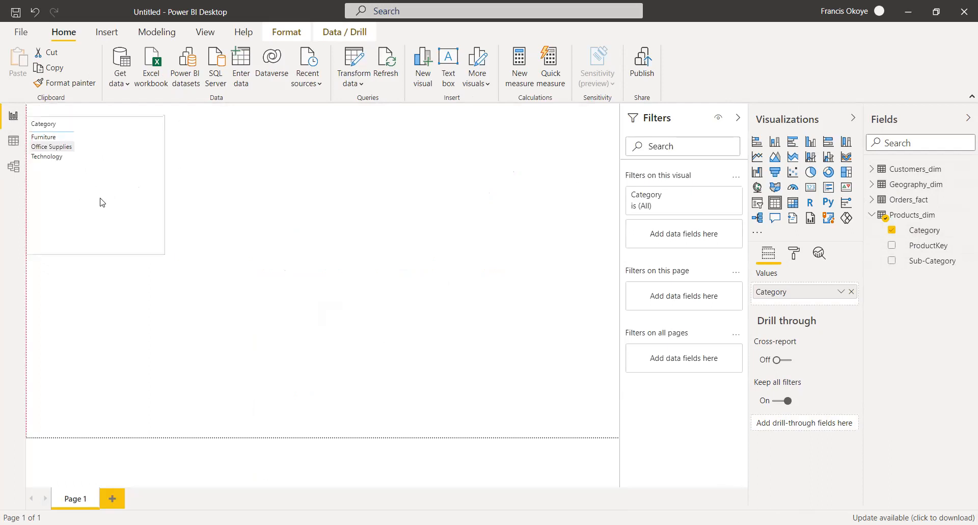
left_click(871, 215)
left_click(871, 200)
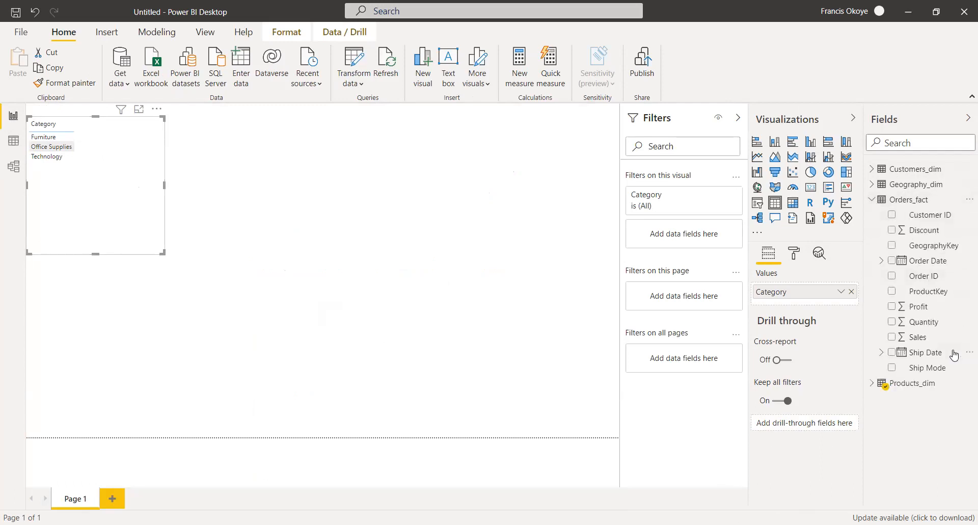
left_click_drag(939, 338, 188, 252)
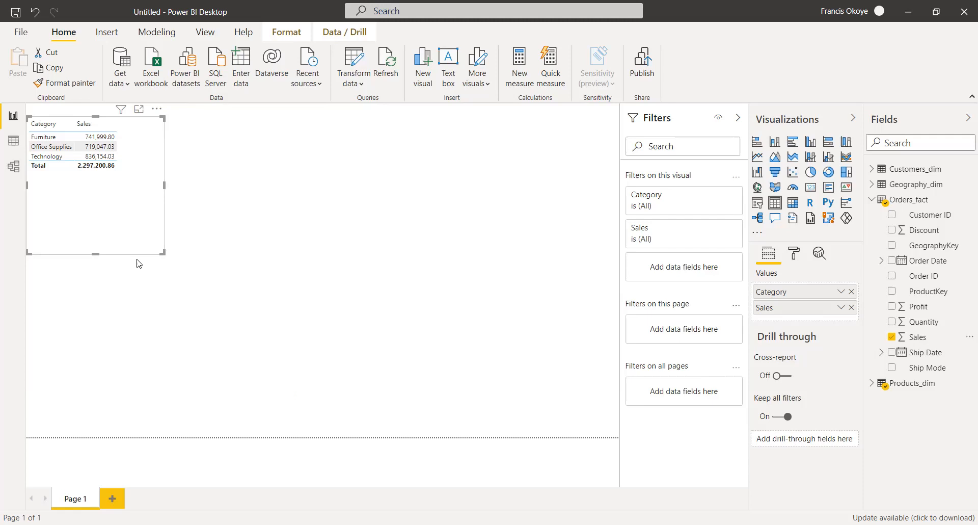
- Shrink the Category and Sales table's height and width to fit closely around its rows, and deselect it
left_click(96, 254)
left_click(94, 249)
left_click_drag(95, 253, 96, 189)
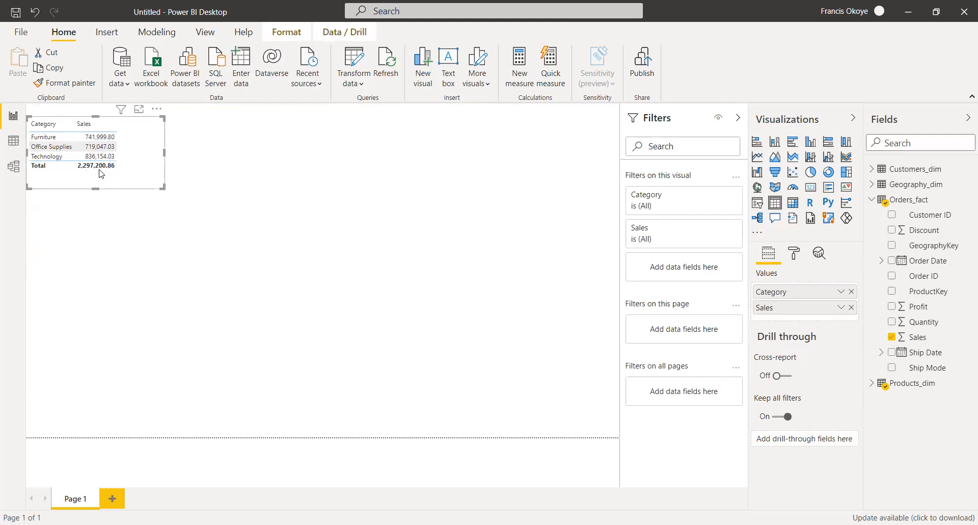
left_click_drag(164, 151, 150, 151)
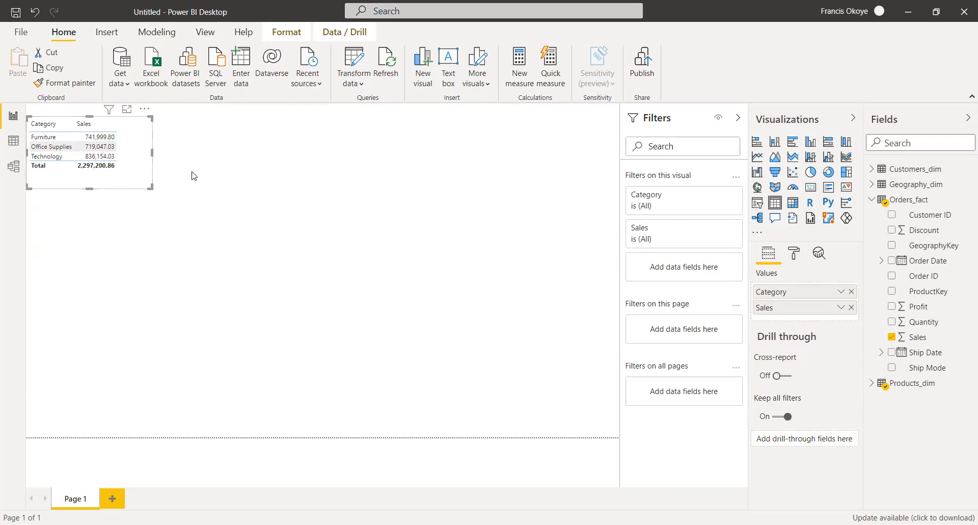
left_click(235, 180)
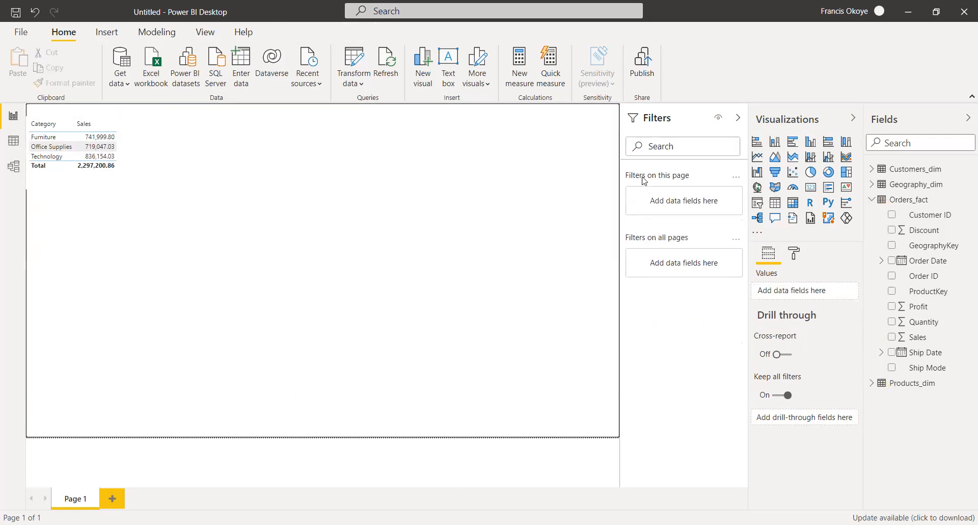
- Create a second table beside the first with Segment from Customers_dim and Category from Products_dim, tall enough to show every row
left_click(872, 169)
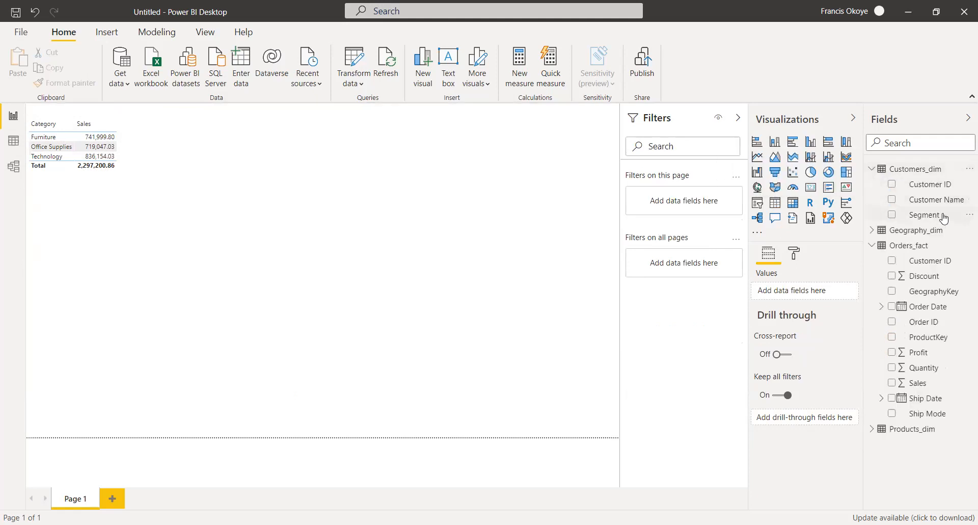
left_click_drag(934, 218, 365, 166)
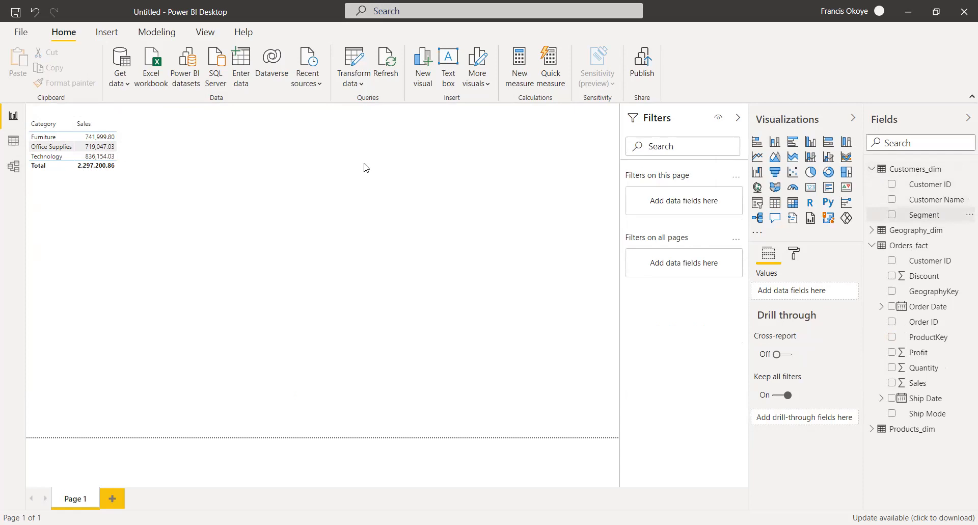
left_click(872, 169)
left_click(873, 200)
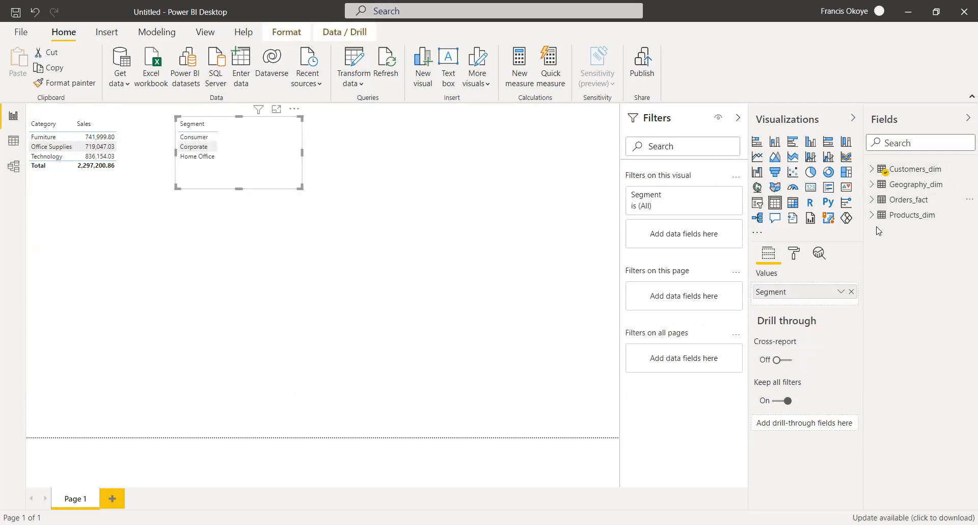
left_click(872, 215)
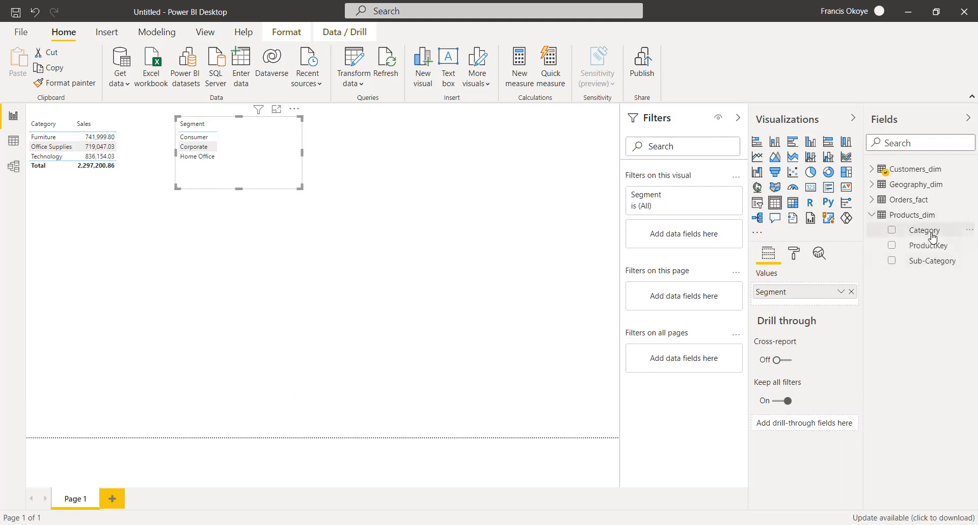
left_click_drag(931, 233, 273, 149)
left_click_drag(237, 189, 238, 236)
left_click(352, 164)
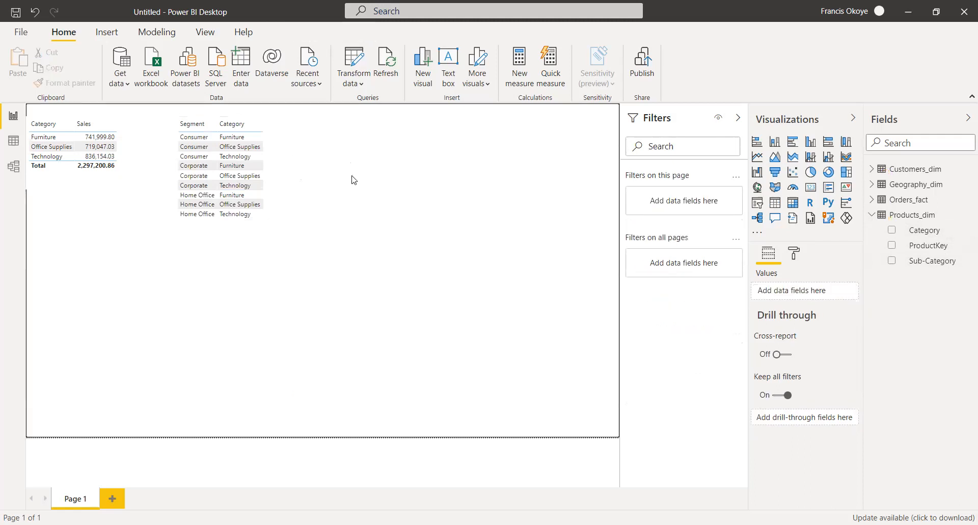
left_click(307, 169)
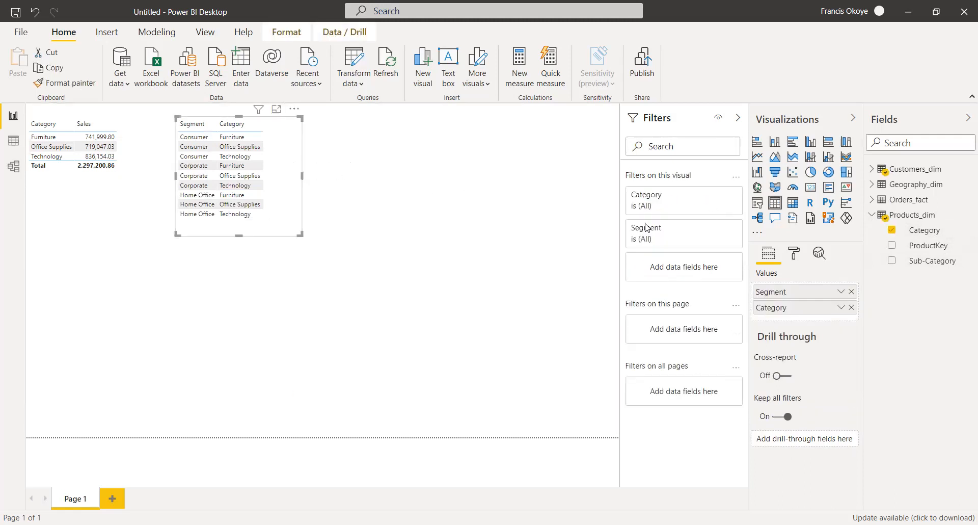
- Add Profit from Orders_fact to the Segment and Category table, narrow the table and move it slightly closer to the first one
left_click(872, 214)
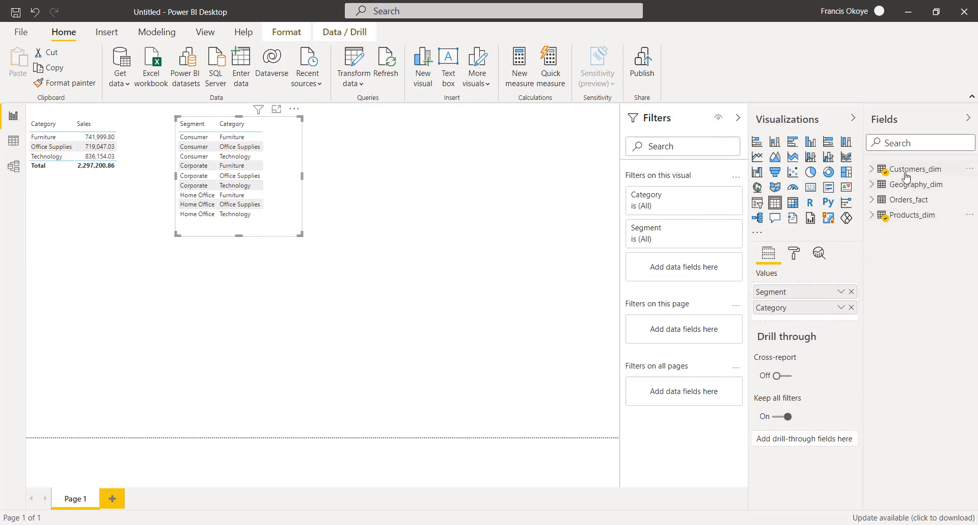
left_click(873, 200)
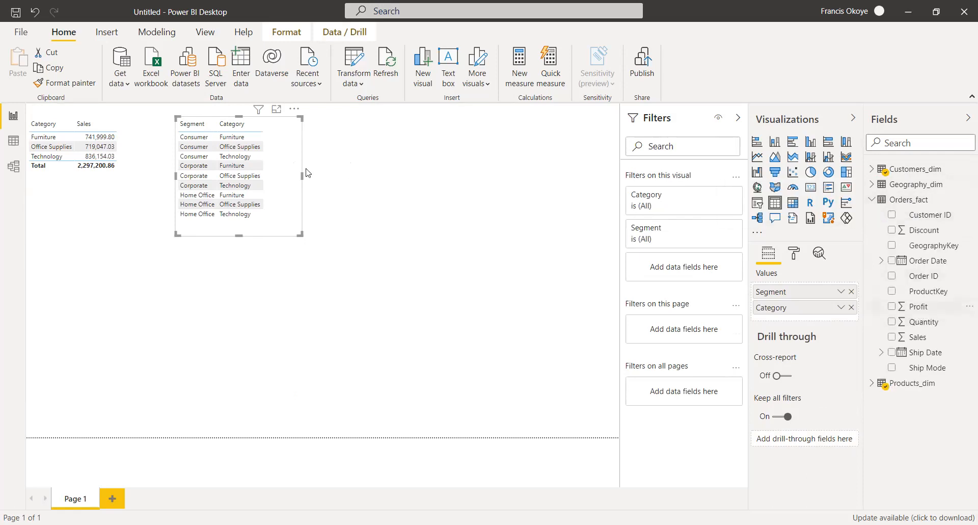
left_click(919, 308)
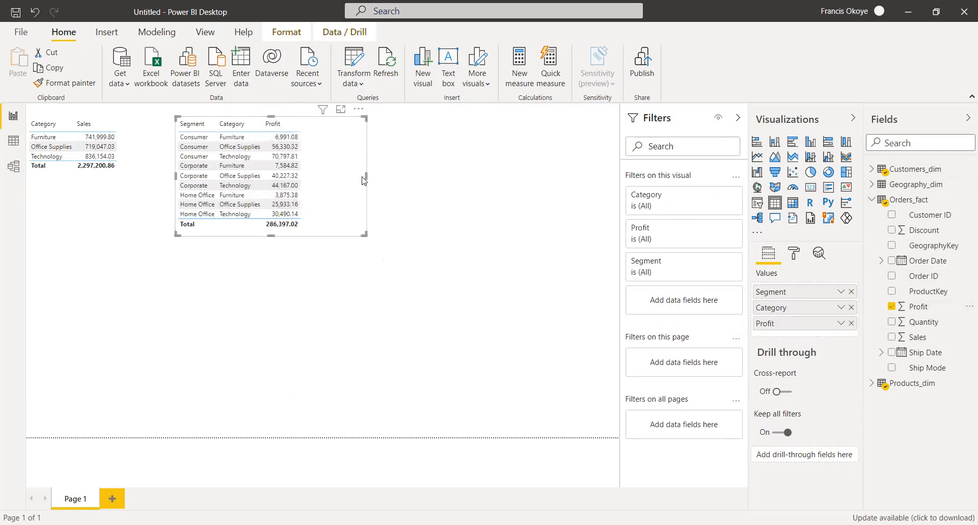
left_click_drag(365, 180, 332, 178)
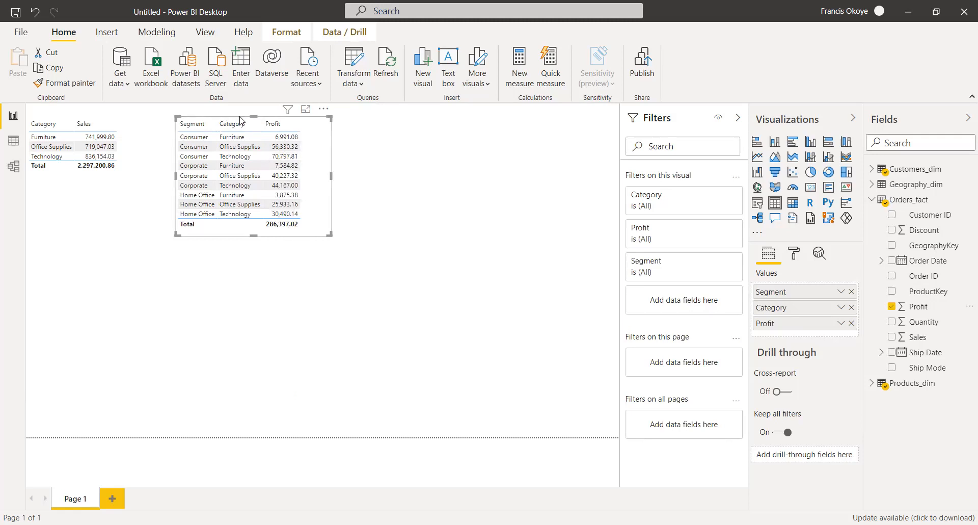
left_click_drag(240, 120, 234, 128)
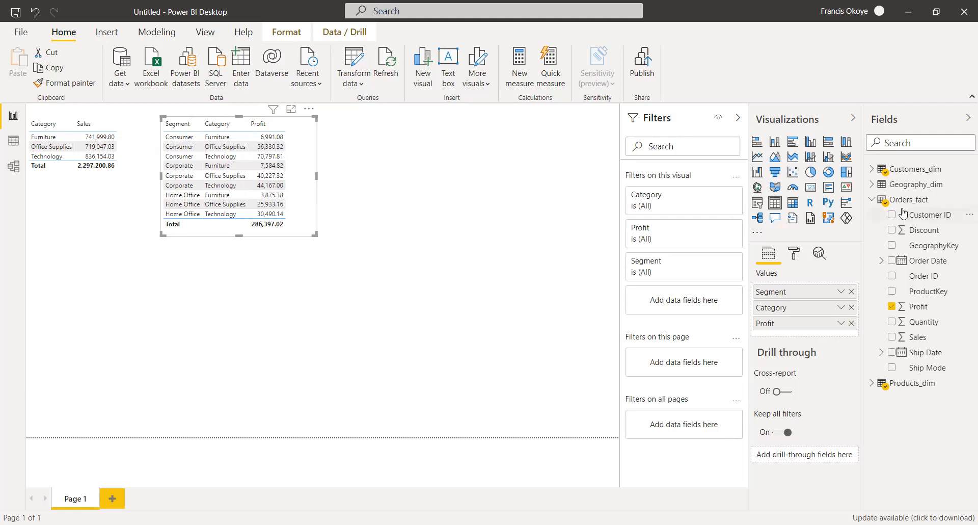
- Collapse the Orders_fact fields, review the model diagram and the Customers_dim data, and return to the report page
left_click(877, 200)
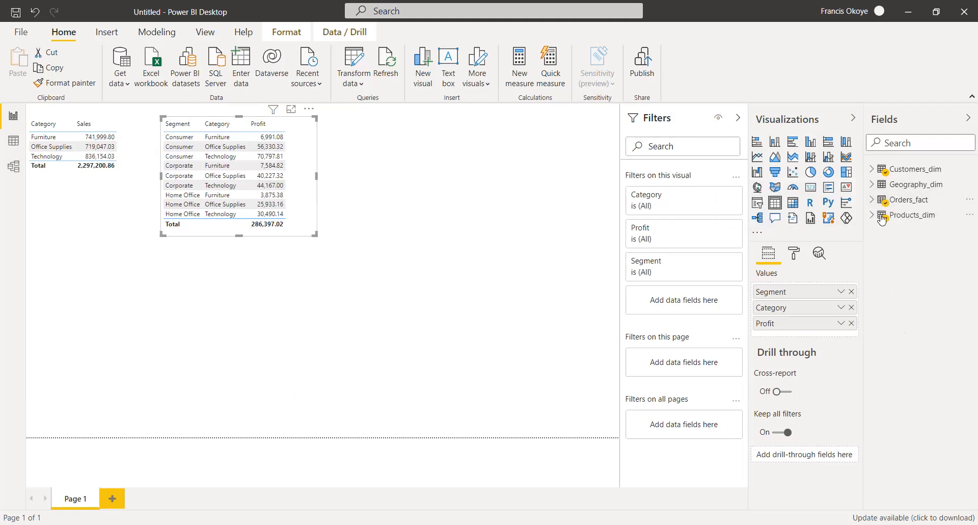
left_click(874, 200)
left_click(874, 201)
left_click(14, 166)
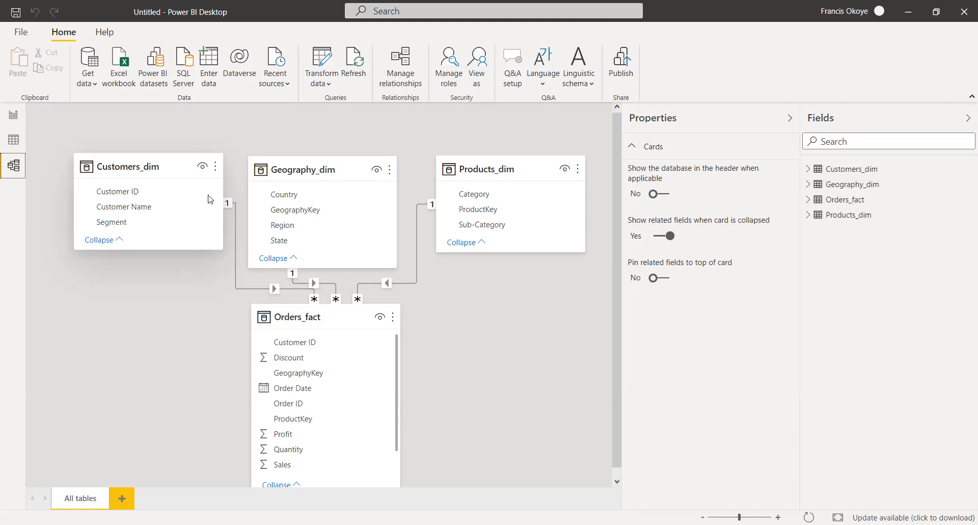
left_click(15, 140)
left_click(14, 168)
left_click(13, 116)
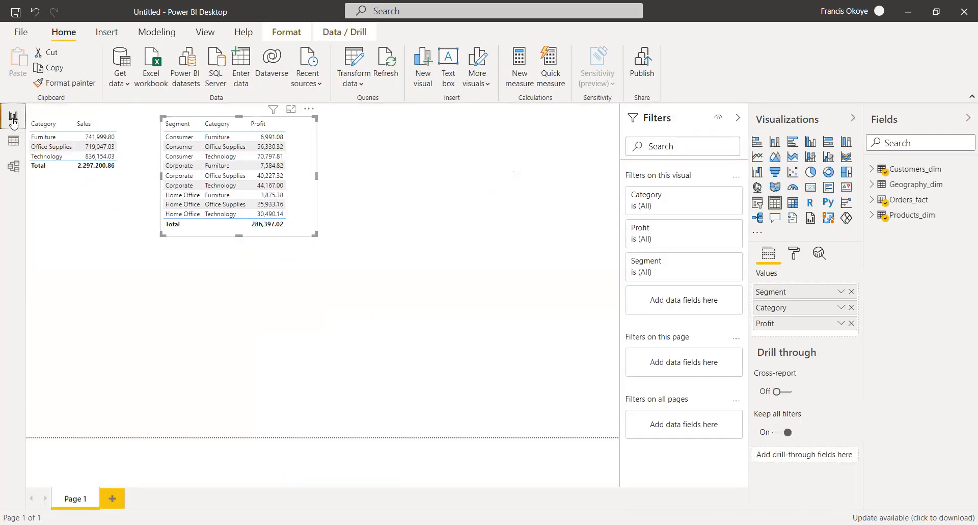
left_click(13, 145)
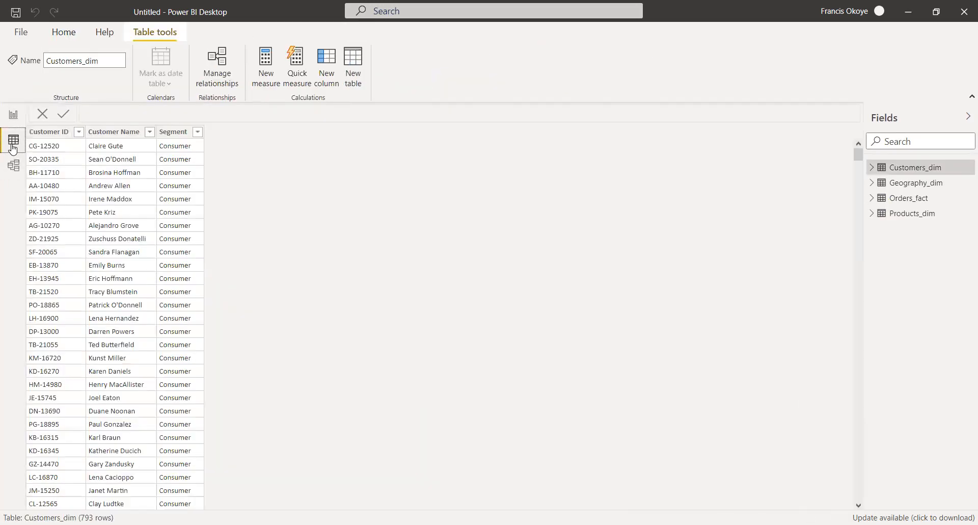
left_click(11, 118)
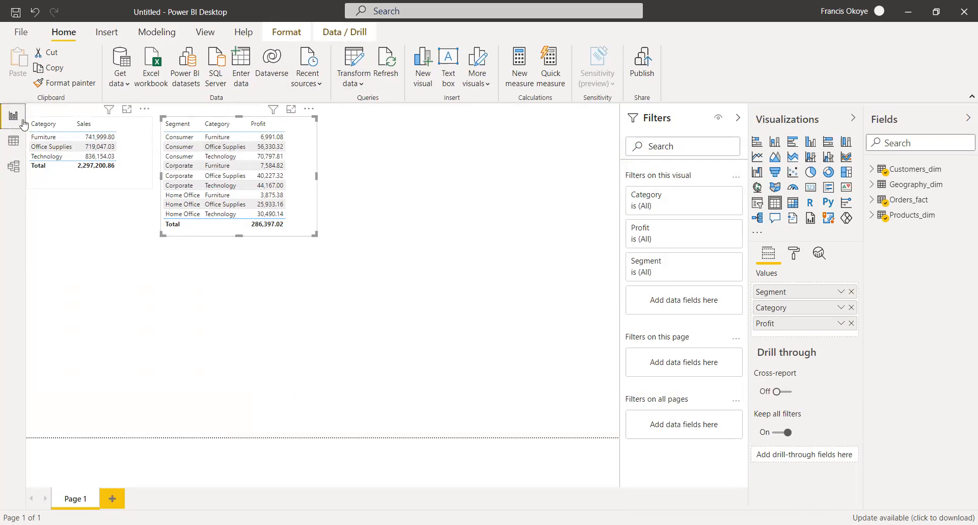
- Open Power Query Editor and check which Power BI Desktop version and release month are installed
left_click(308, 76)
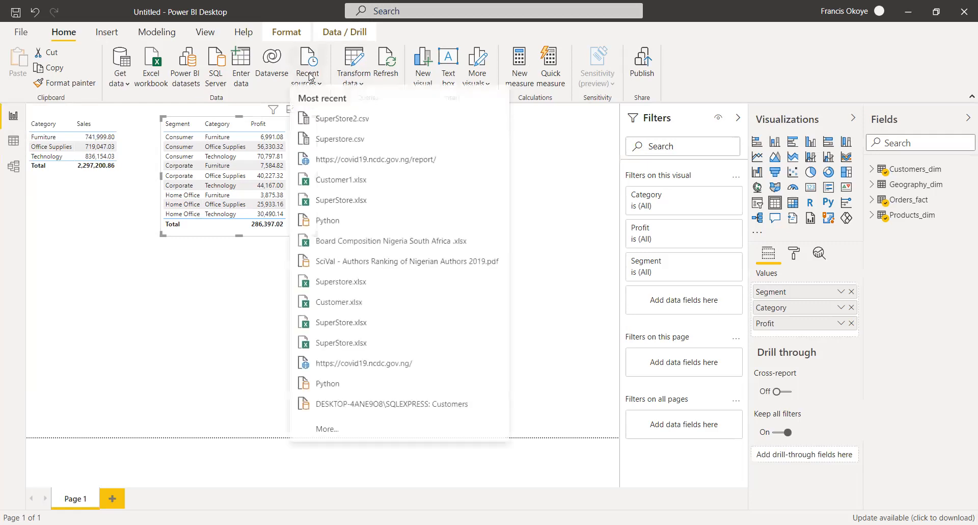
left_click(371, 87)
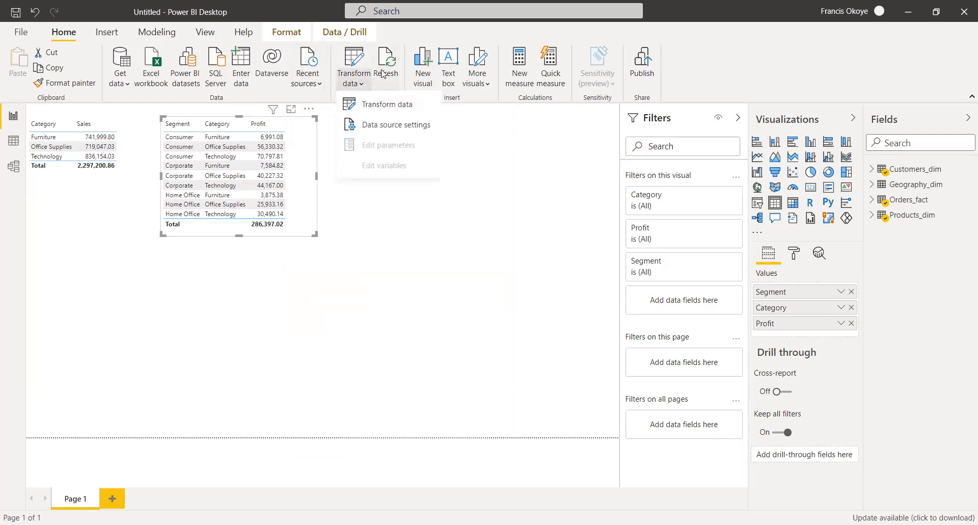
left_click(374, 109)
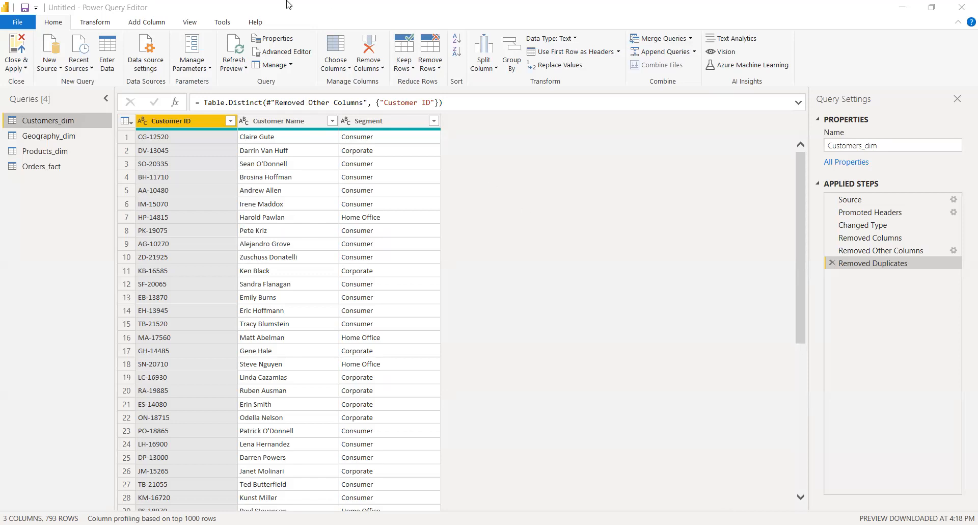
left_click(256, 25)
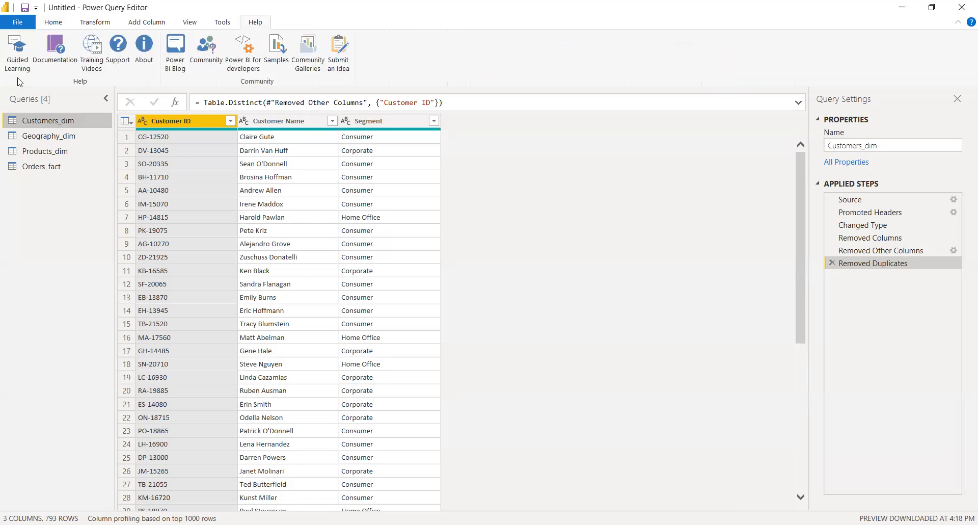
left_click(148, 56)
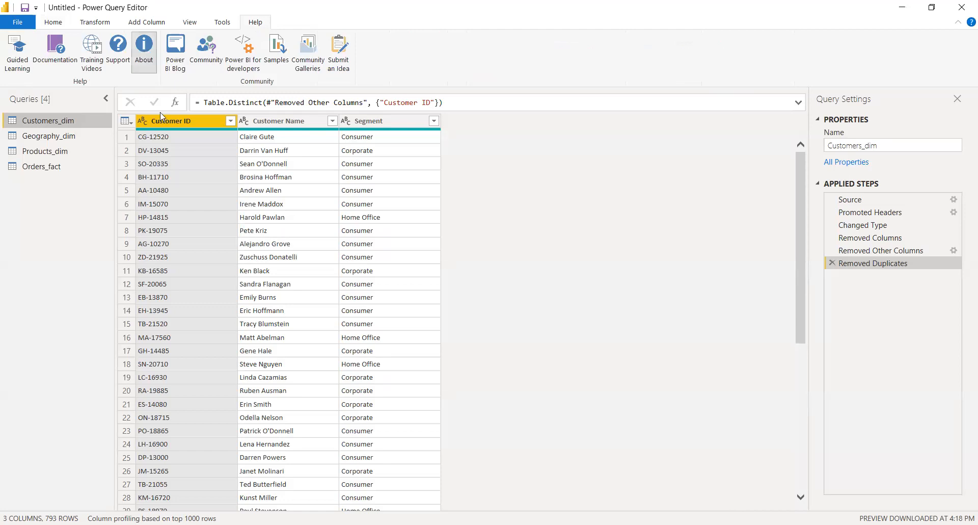
left_click_drag(382, 230, 433, 233)
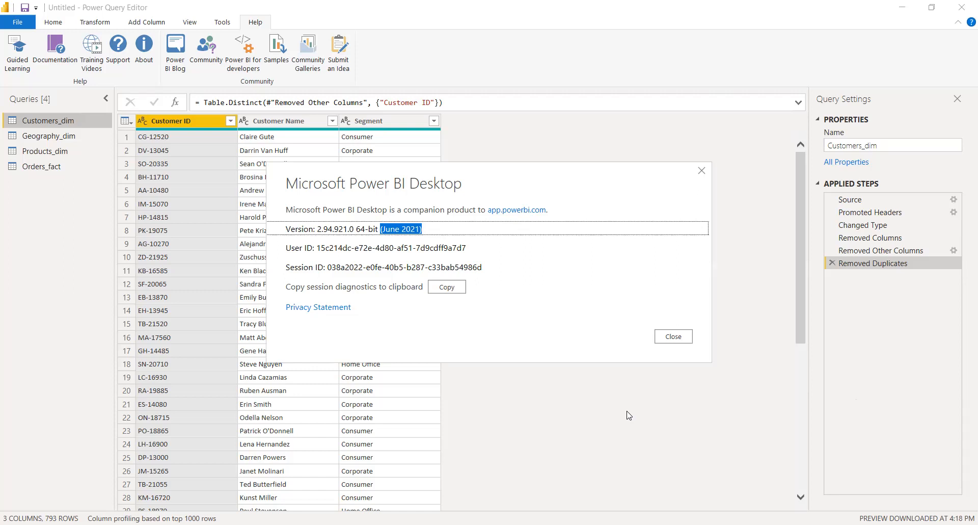
left_click(672, 339)
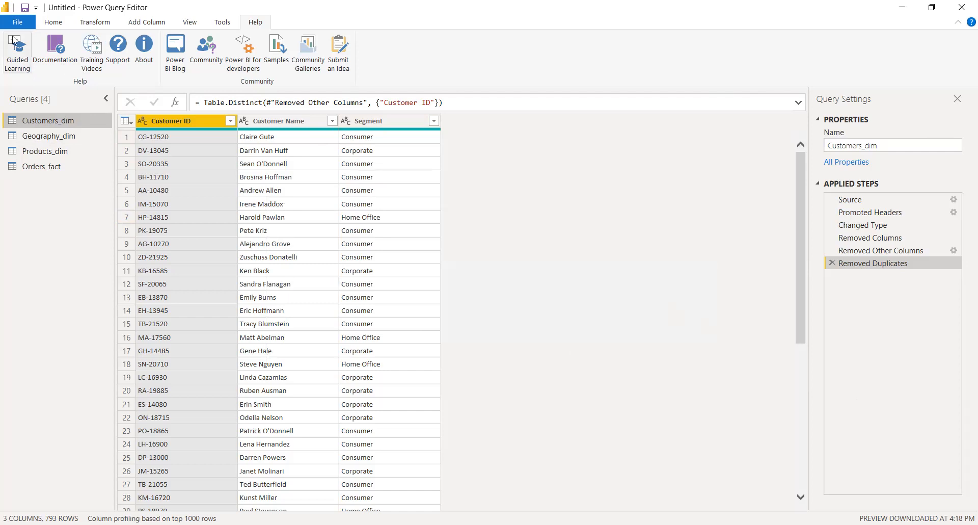
- Leave Power Query Editor for the report page and move the Segment, Category and Profit table closer to the Category and Sales table
left_click(50, 22)
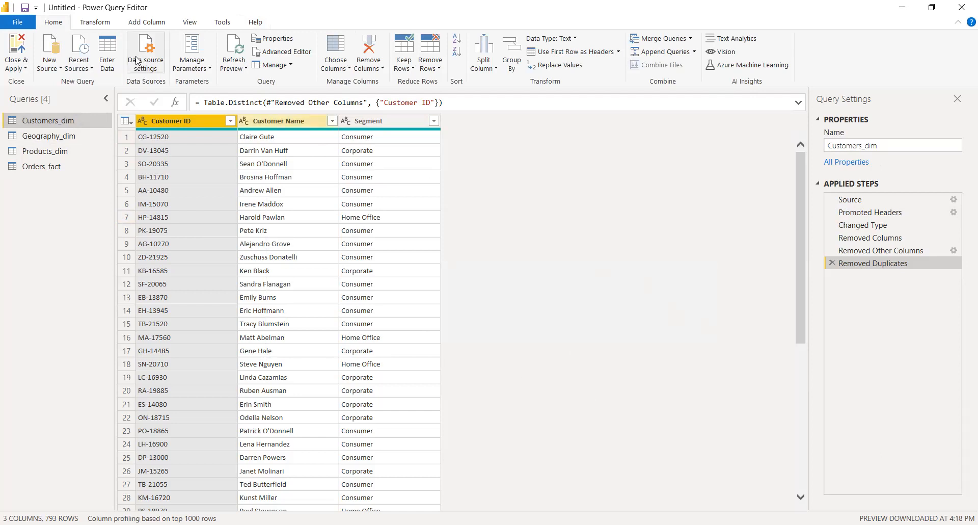
left_click(18, 22)
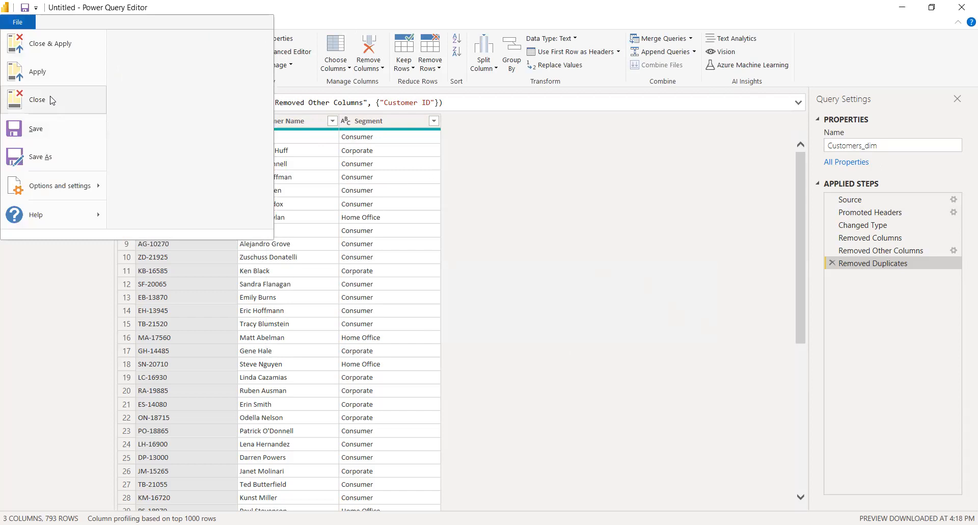
left_click(524, 285)
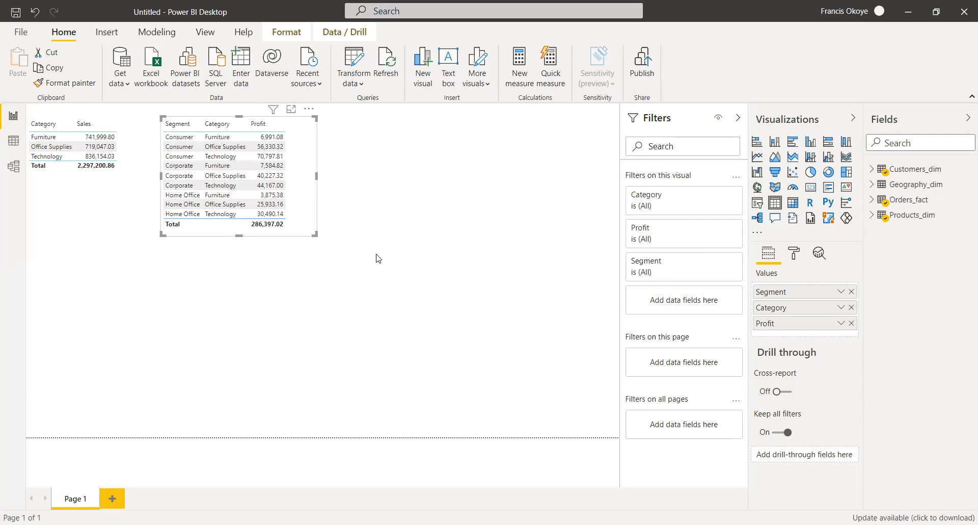
left_click_drag(313, 197, 288, 193)
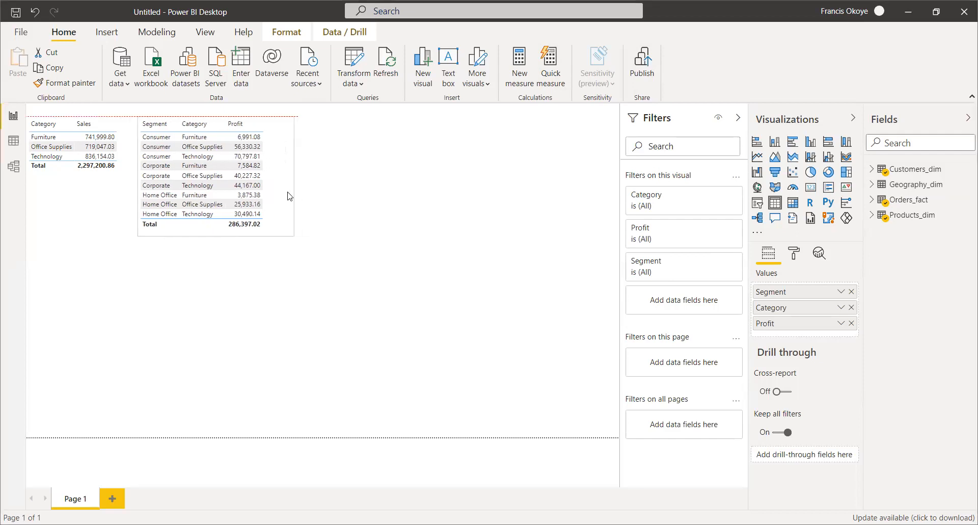
- Close the SuperStore report, saving it to the Desktop as a Power BI file named datamodel
left_click(498, 271)
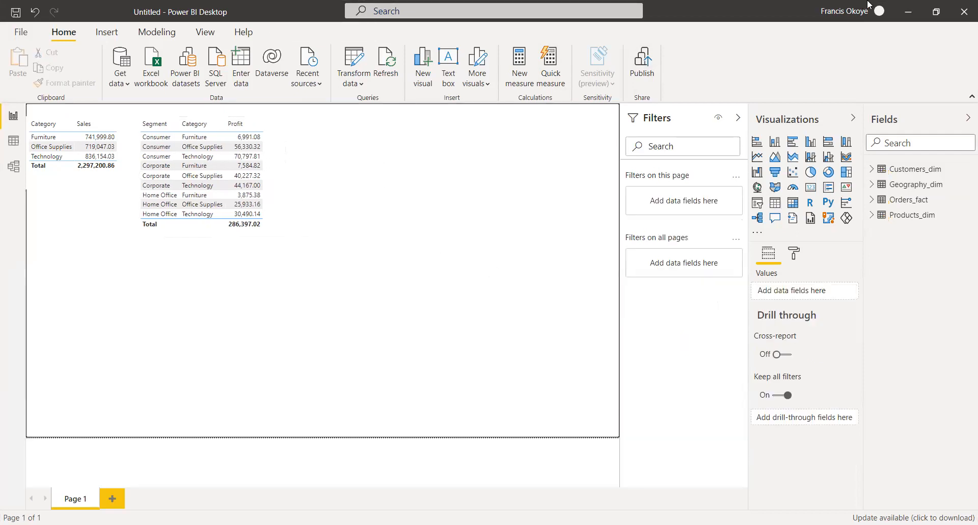
key("alt+F4")
left_click(494, 288)
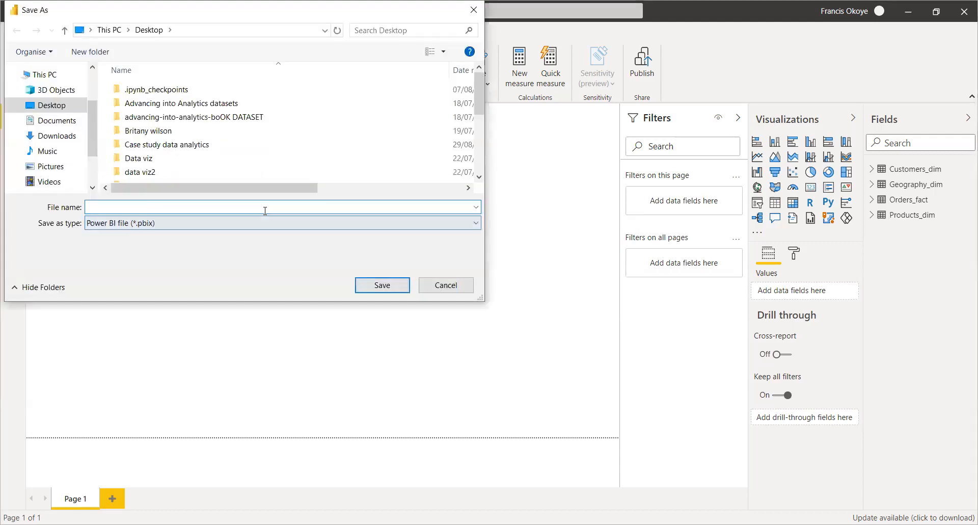
type("datamodel")
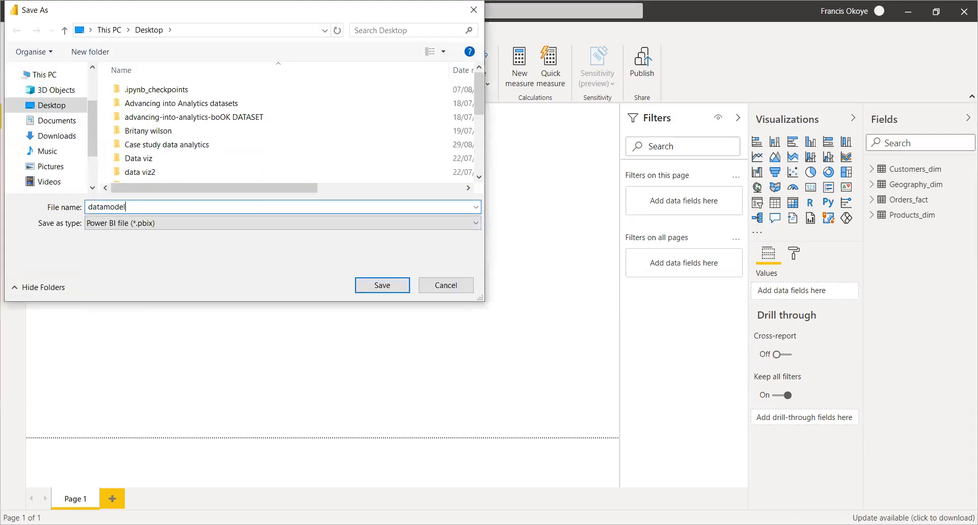
key("Return")
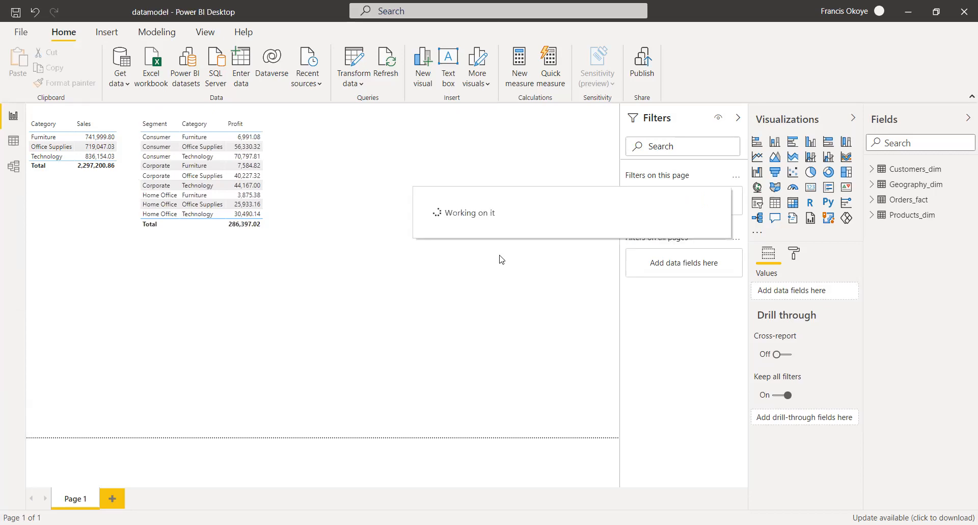
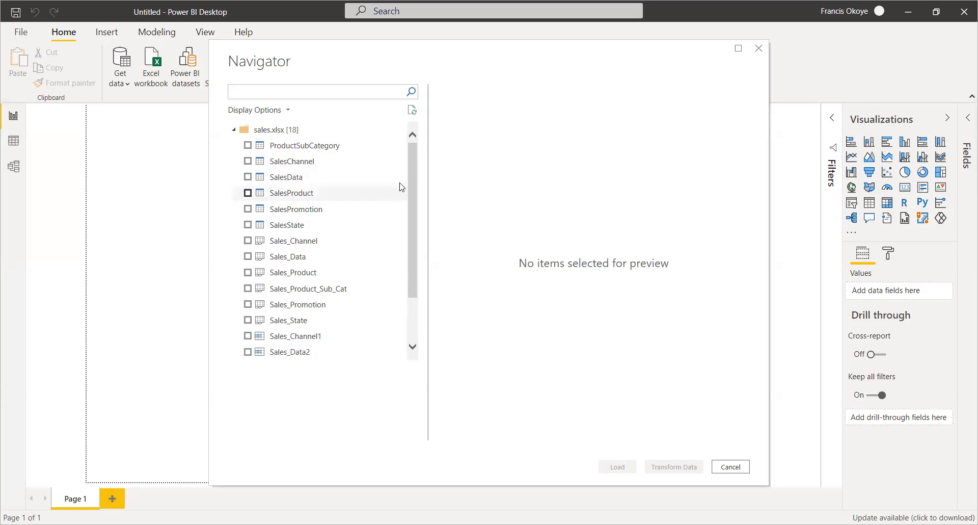
- Select ProductSubCategory, SalesChannel, SalesData, SalesProduct, SalesPromotion and SalesState from sales.xlsx and open them for transformation in Power Query Editor
scroll(412, 162, "down", 2)
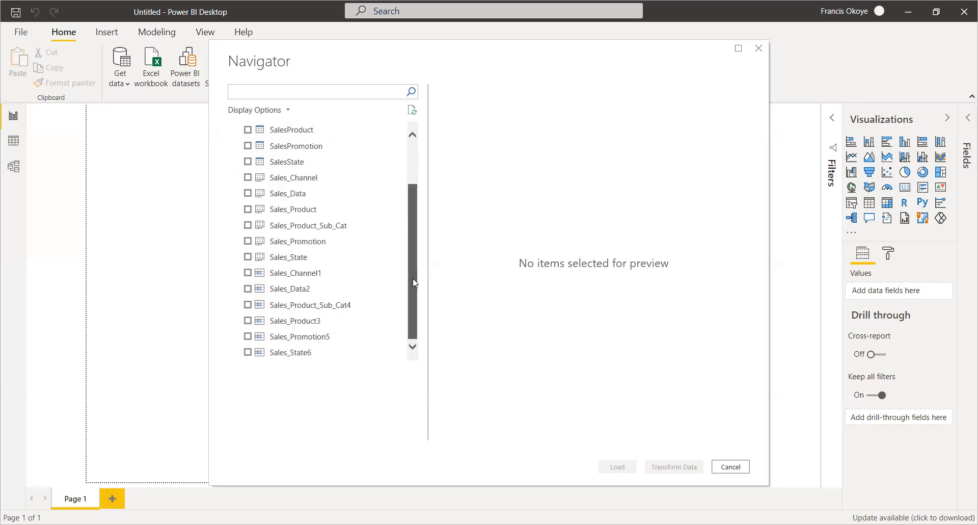
scroll(413, 278, "up", 2)
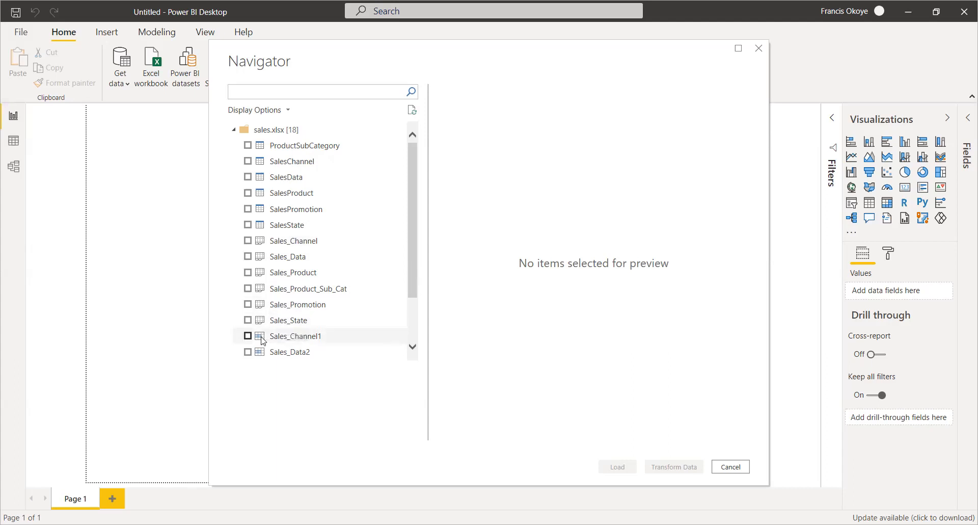
left_click_drag(411, 237, 409, 284)
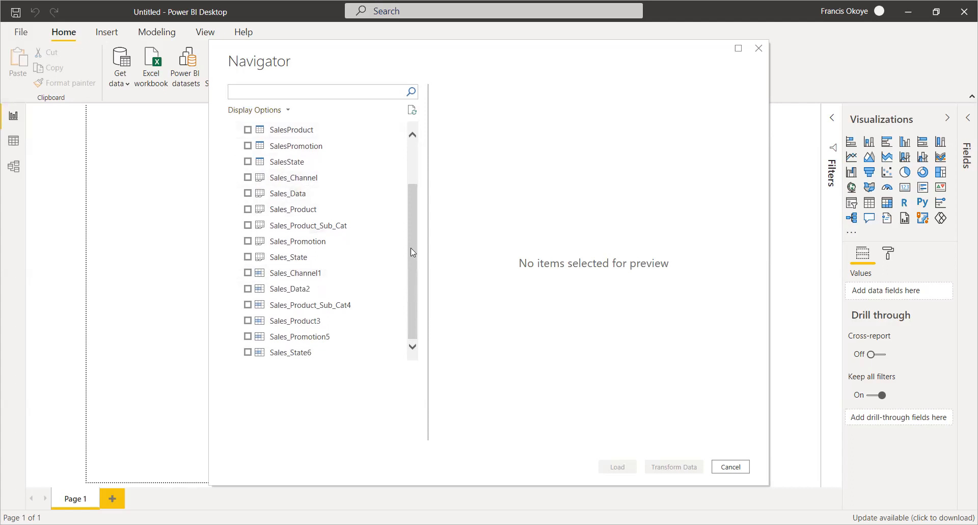
left_click_drag(412, 252, 412, 185)
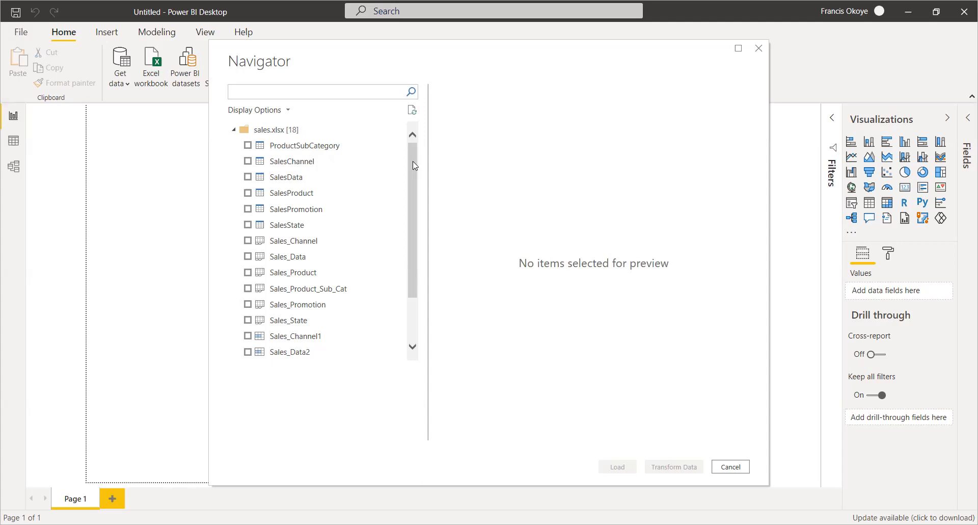
left_click(248, 146)
left_click(248, 161)
left_click(248, 177)
left_click(247, 193)
left_click(248, 209)
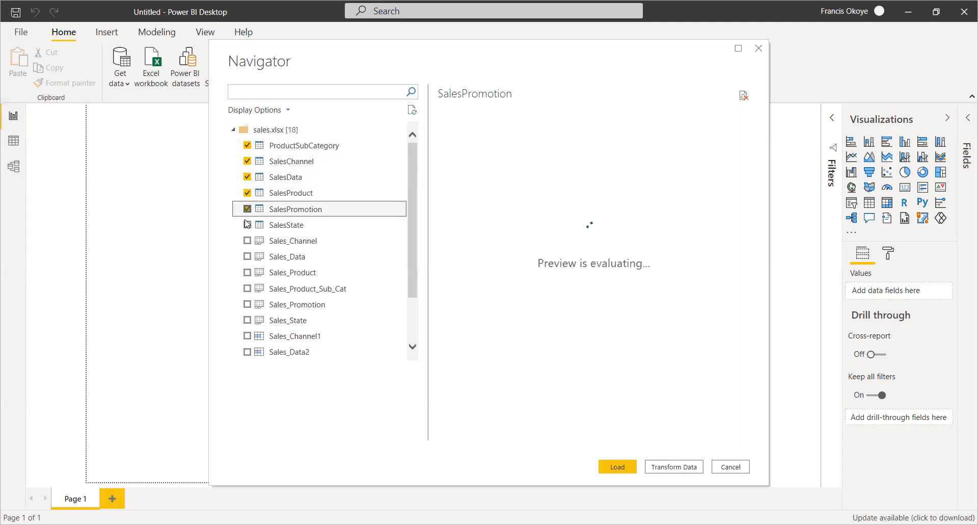
left_click(248, 225)
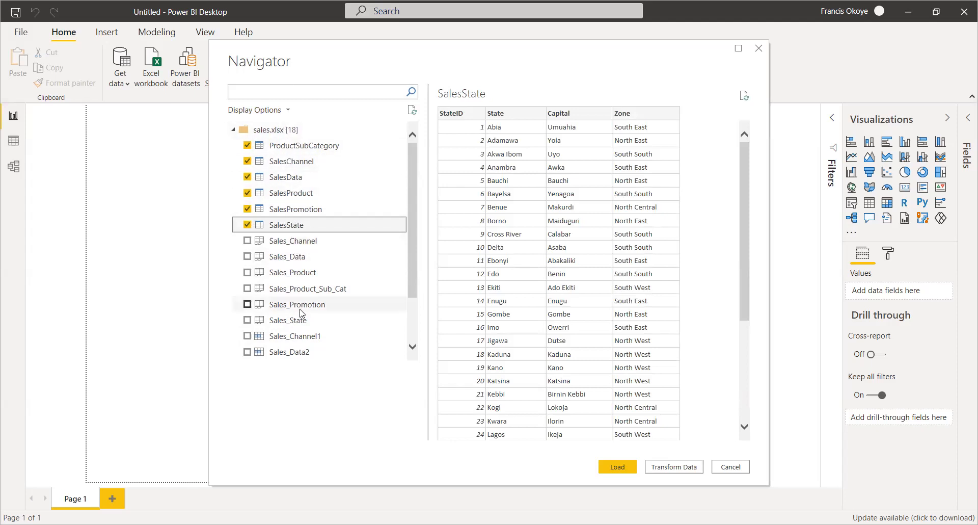
left_click(666, 471)
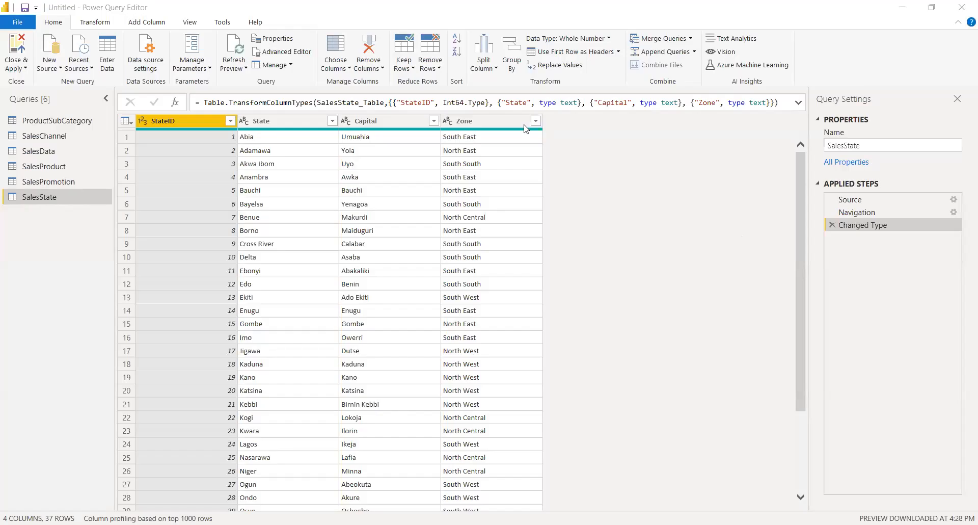
- Review the data in each of the six imported queries, from ProductSubCategory through SalesState
left_click(72, 122)
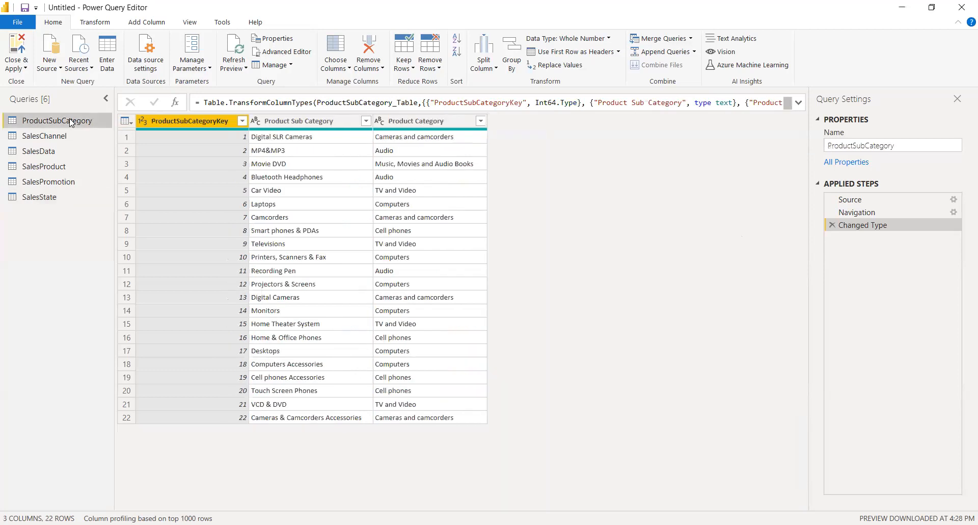
left_click(75, 138)
left_click(75, 155)
left_click(75, 166)
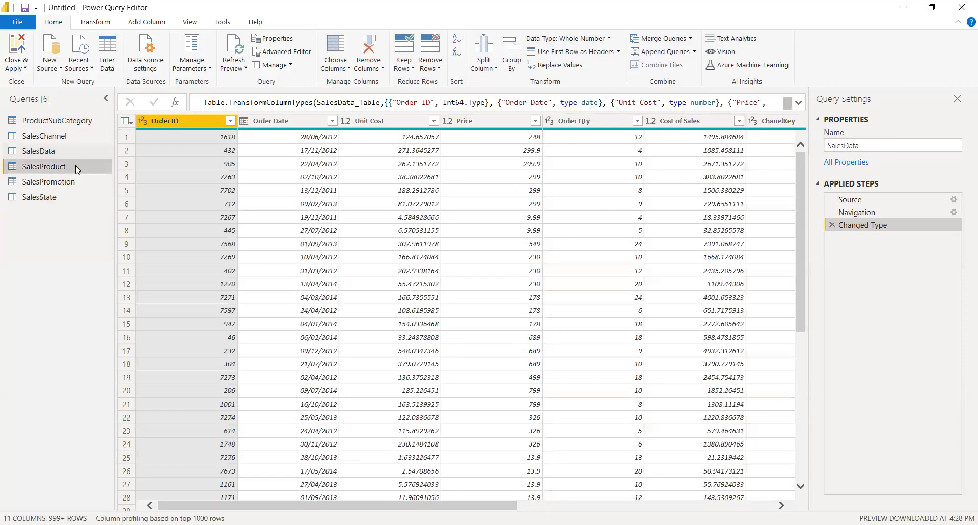
left_click(75, 181)
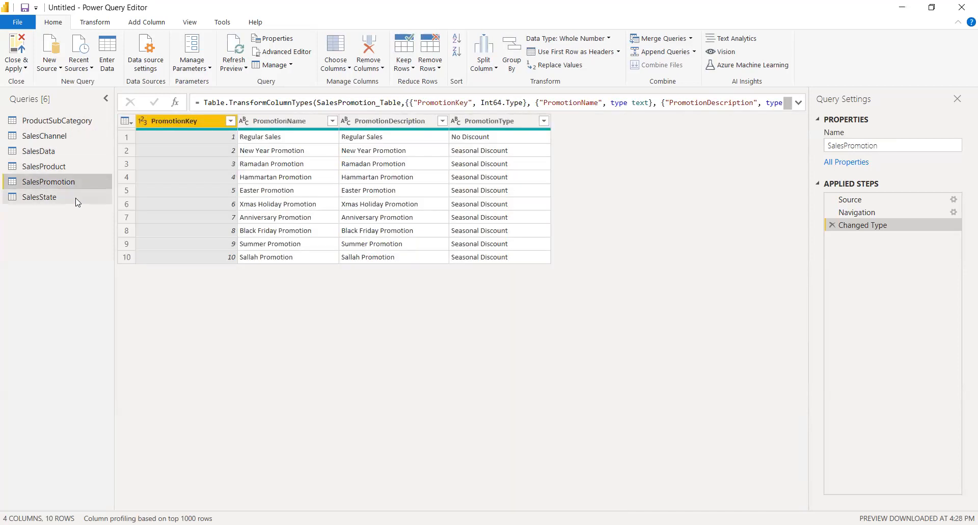
left_click(76, 199)
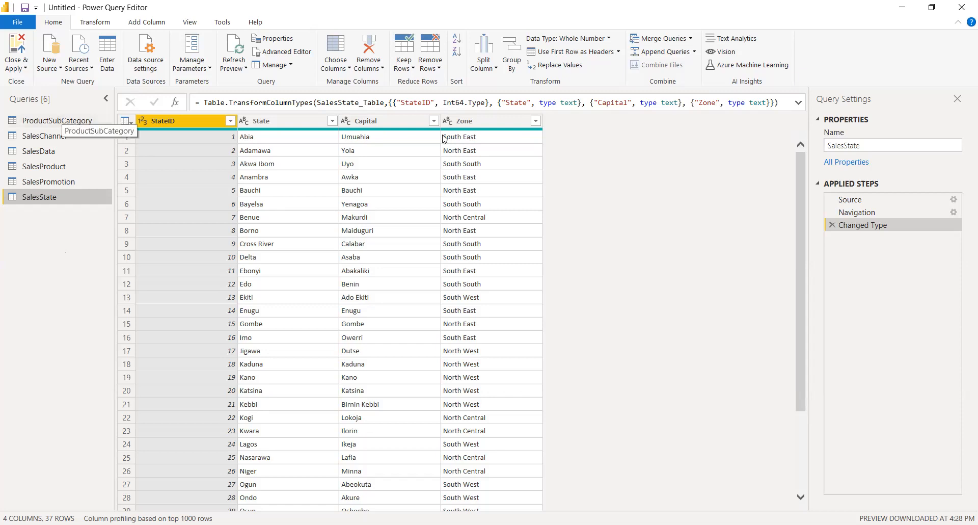
scroll(806, 283, "down", 3)
scroll(798, 298, "up", 3)
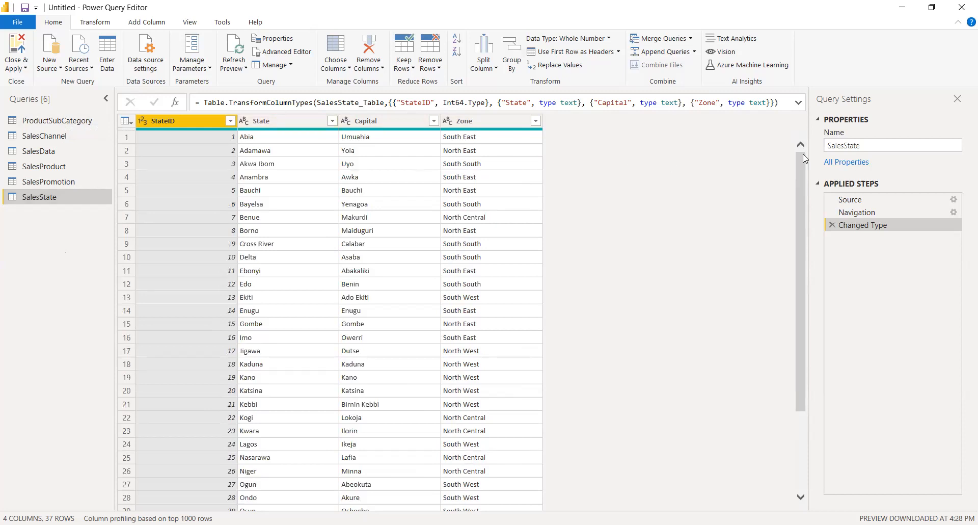
- Replace FCT with Federal Capital Territory in the State column of SalesState, copying the replacement text before applying it
scroll(803, 154, "down", 3)
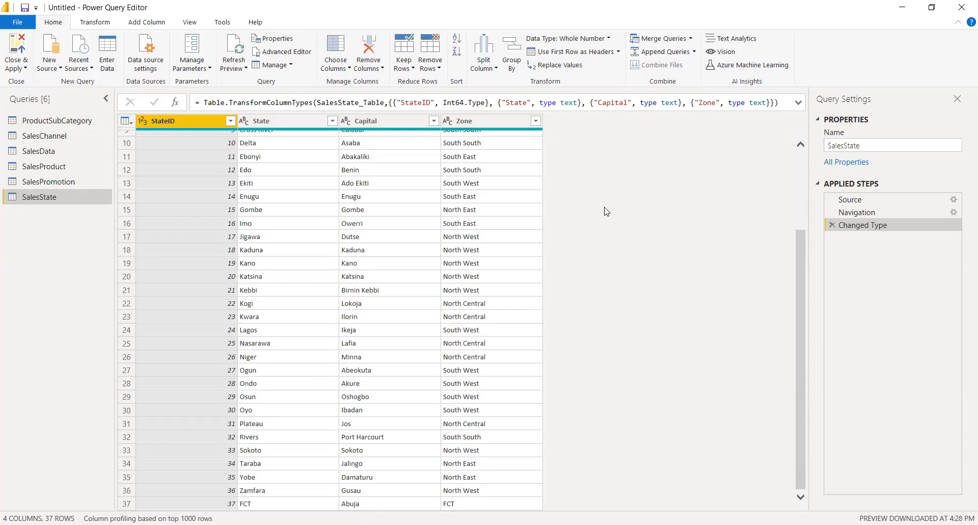
left_click(259, 504)
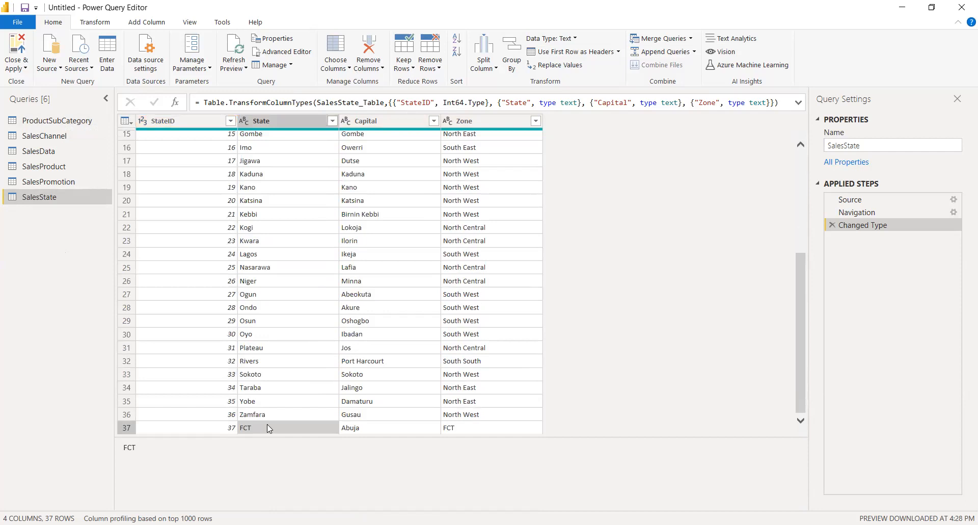
right_click(267, 425)
left_click(307, 462)
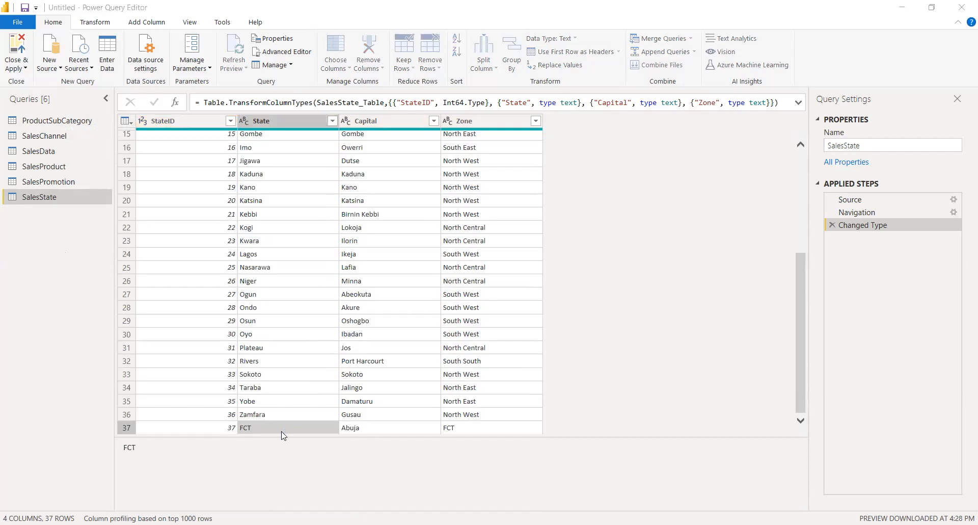
type("Fe")
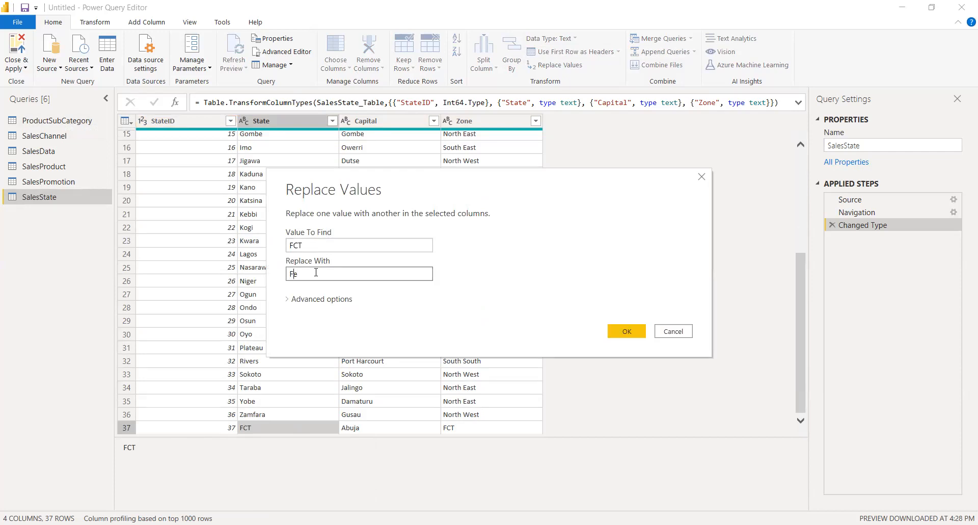
type("deral Capital Territory")
key("ctrl+a")
key("ctrl+c")
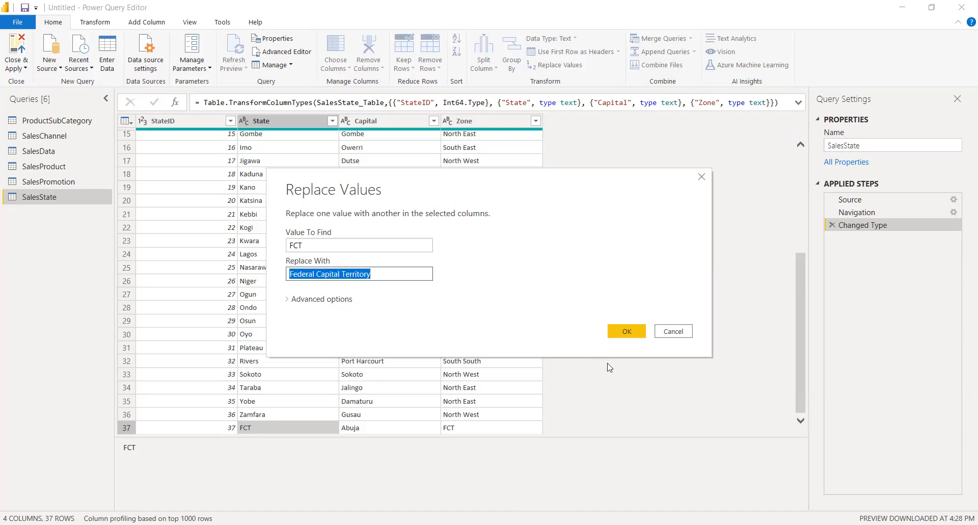
left_click(627, 331)
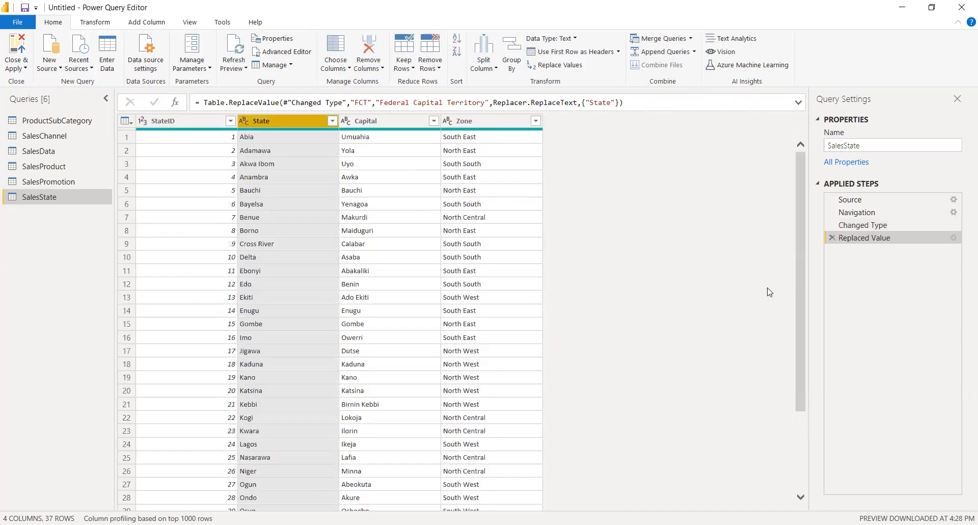
- Replace "Abuja" with "Federal Capital Territory" in the Capital column of the SalesState query
left_click_drag(802, 274, 802, 352)
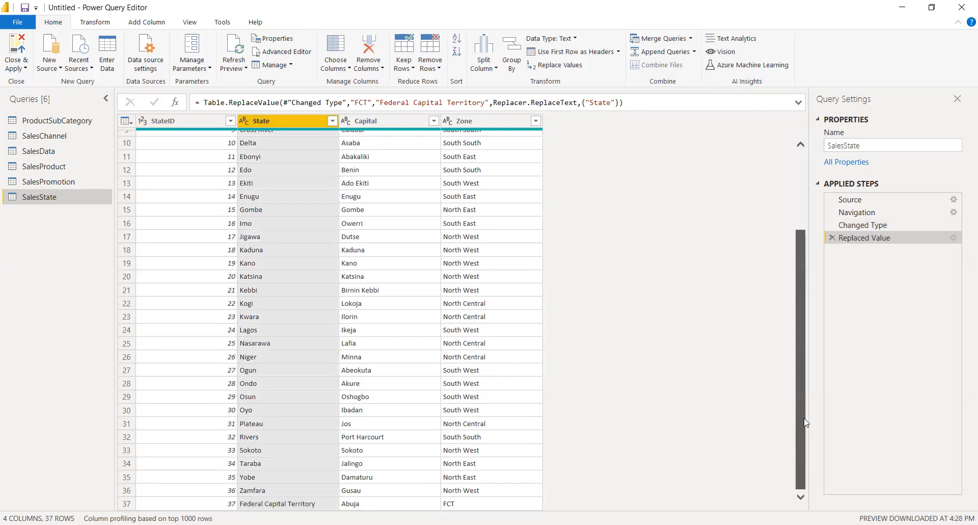
left_click(341, 504)
right_click(373, 428)
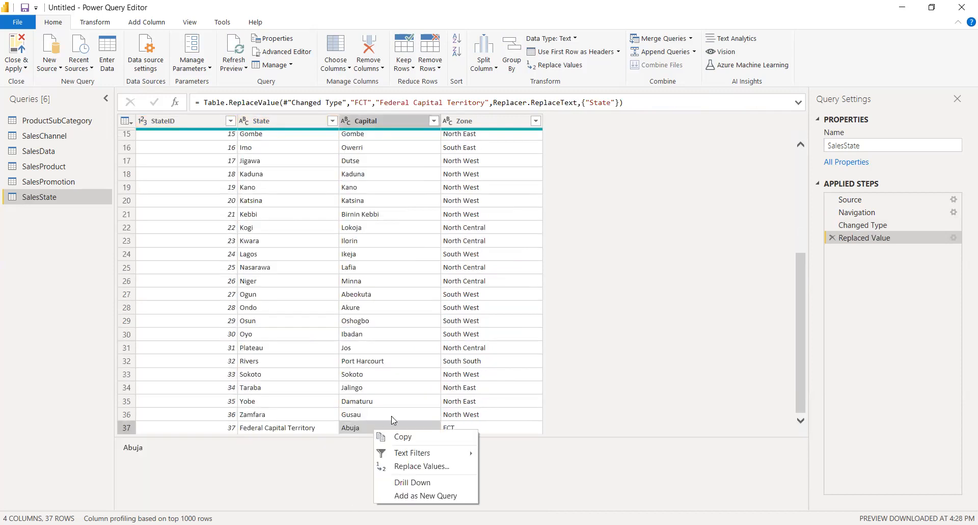
left_click(411, 465)
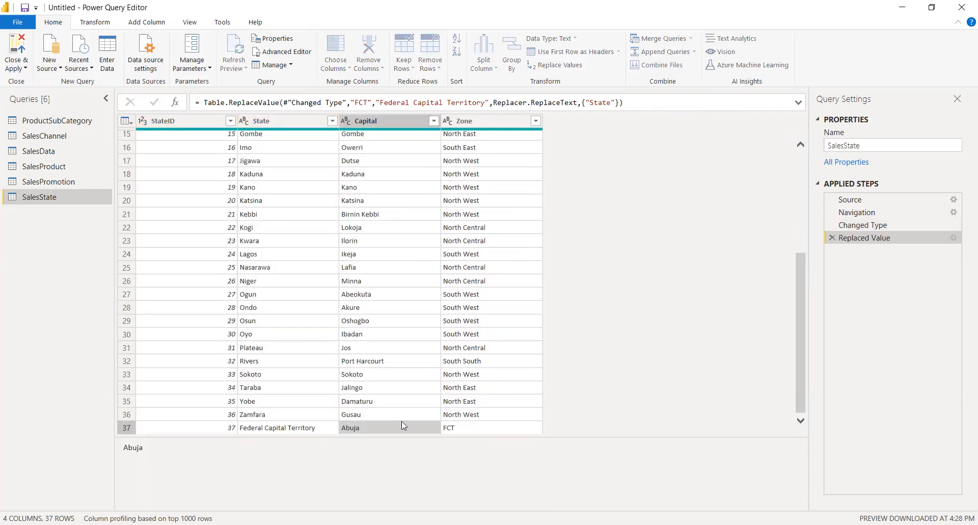
key("ctrl+v")
left_click(636, 334)
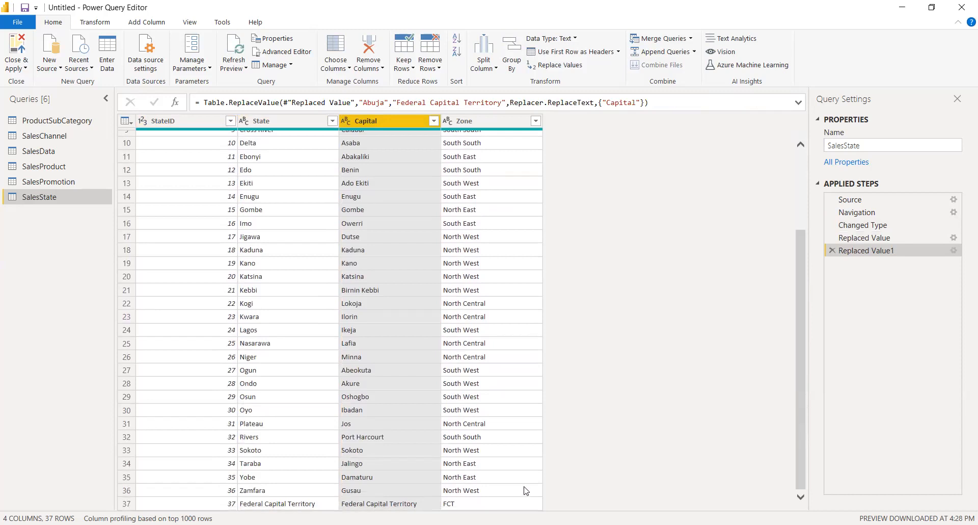
- Replace "FCT" with "Federal Capital Territory" in the Zone column of the SalesState query
left_click(493, 503)
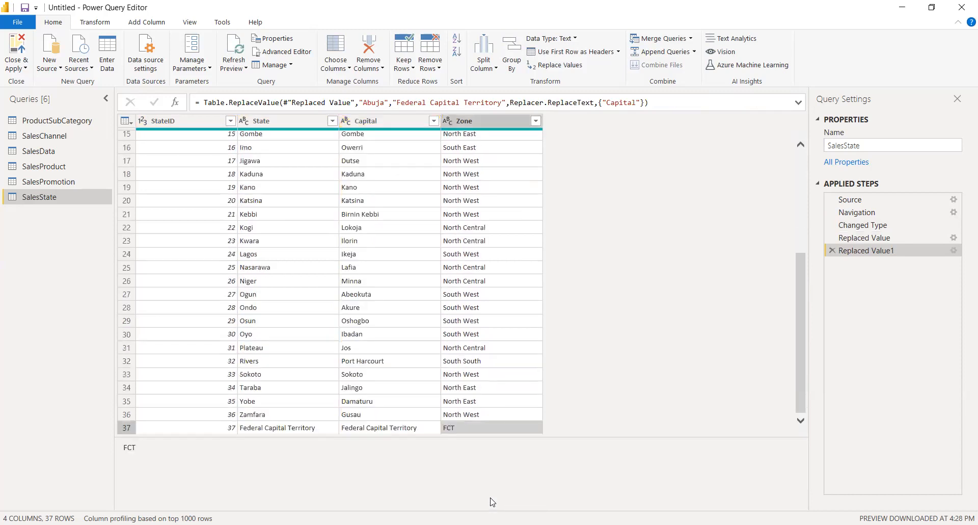
right_click(463, 424)
left_click(498, 461)
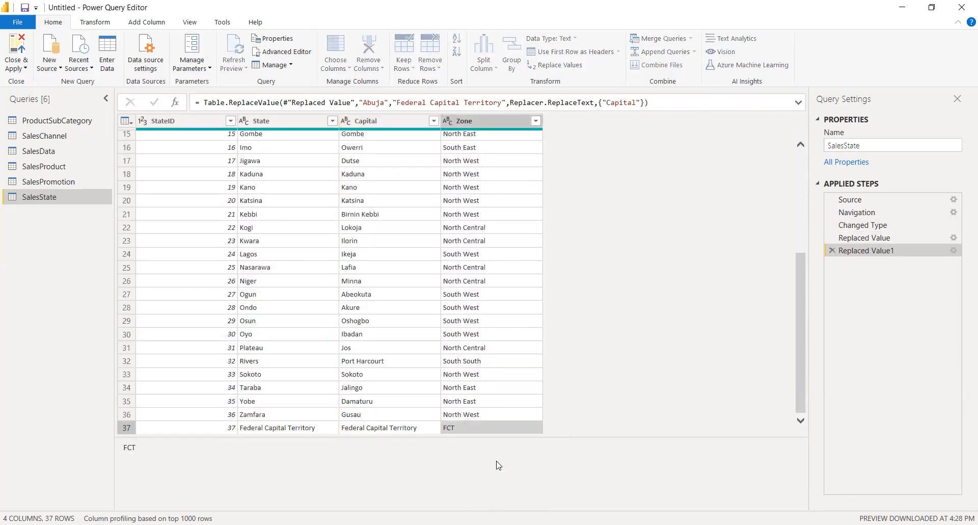
key("ctrl+v")
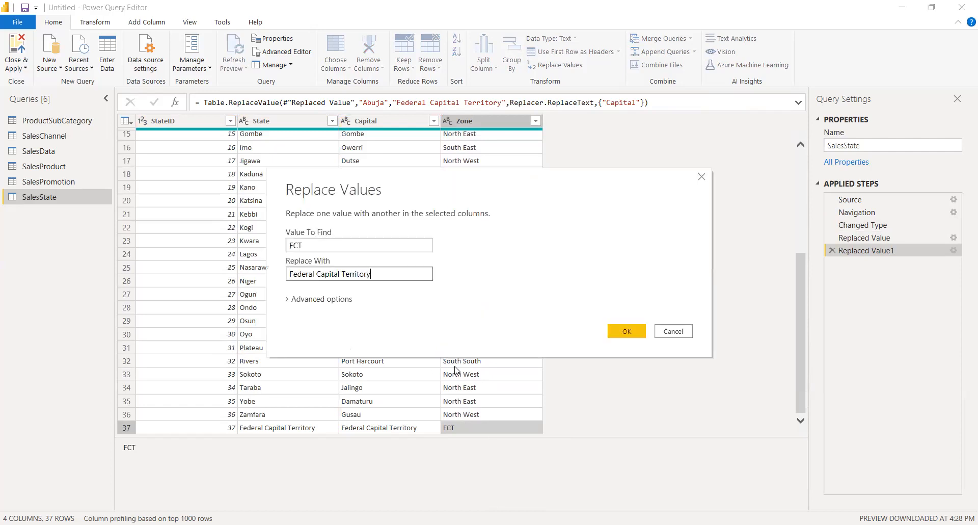
left_click(627, 331)
mouse_move(801, 240)
left_mouse_down()
mouse_move(804, 388)
mouse_move(798, 172)
mouse_move(804, 255)
left_mouse_up()
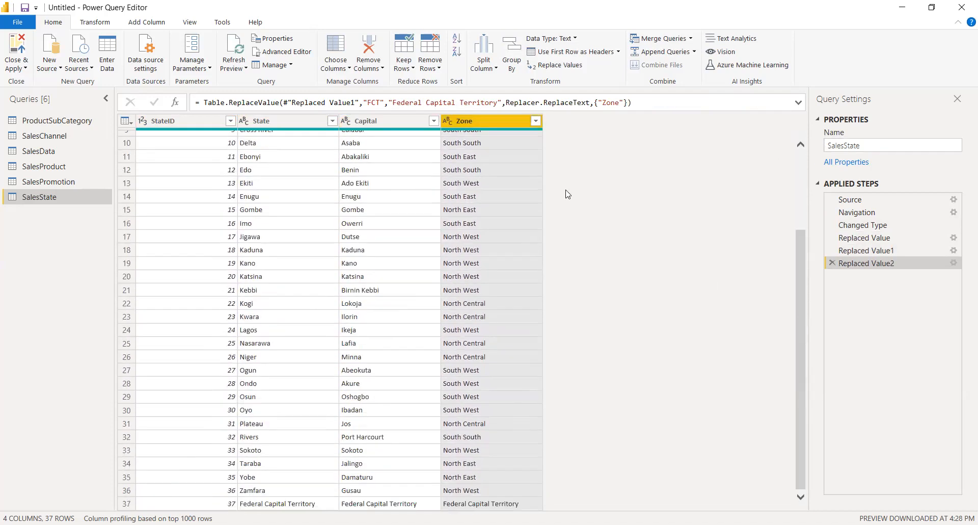
right_click(470, 122)
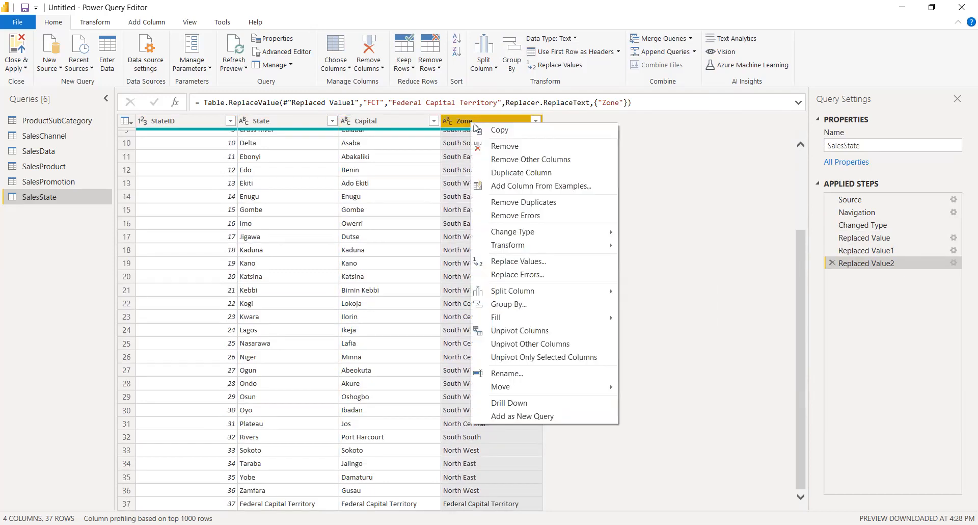
left_click(713, 212)
left_click_drag(802, 260, 799, 301)
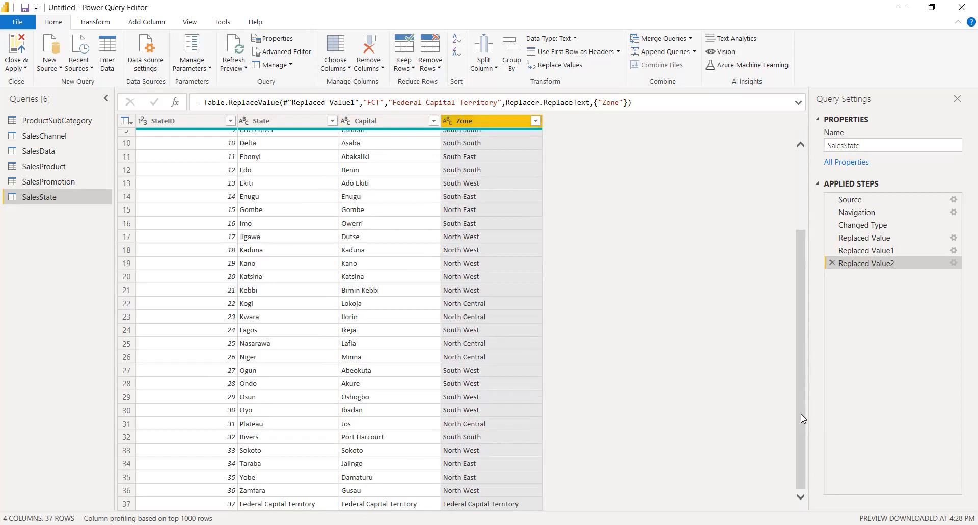
- Change the data type of the StateID column in SalesState to Text
left_click_drag(803, 418, 798, 203)
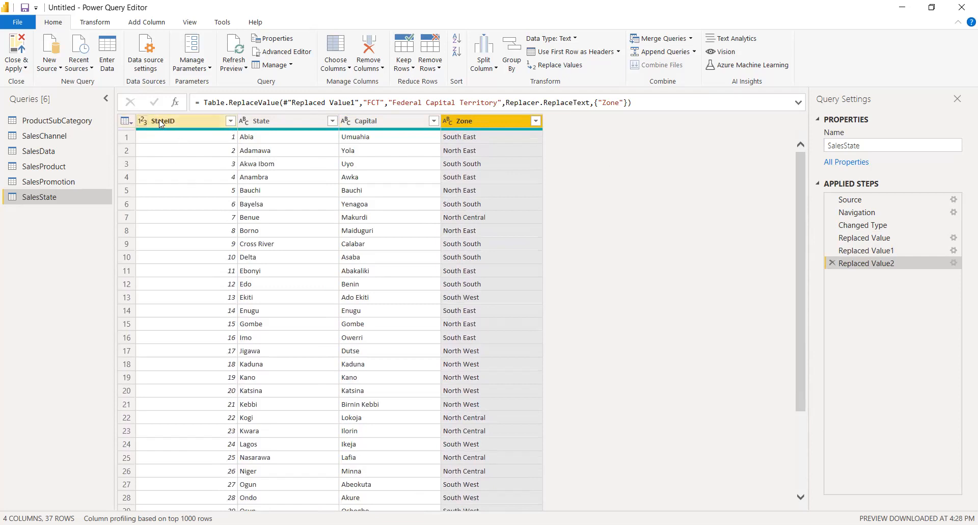
left_click(143, 122)
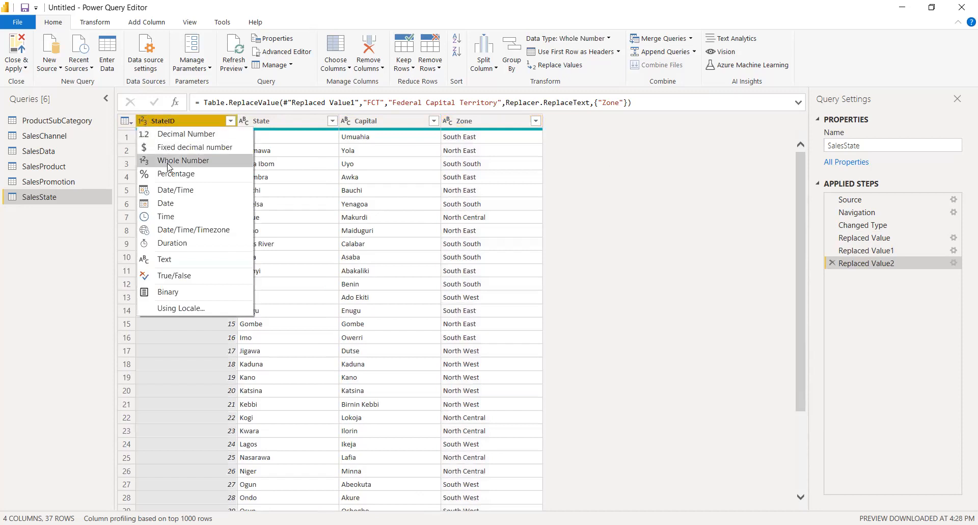
left_click(159, 258)
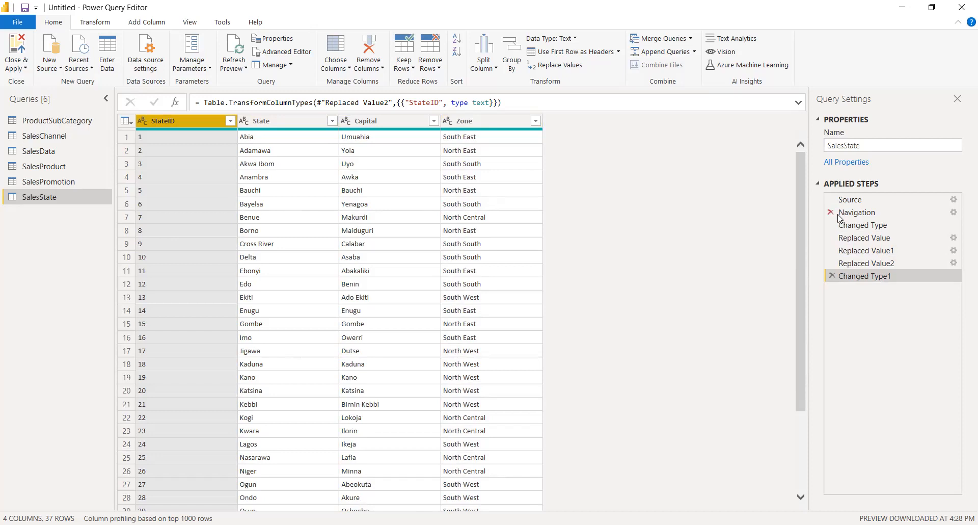
left_click_drag(798, 176, 792, 153)
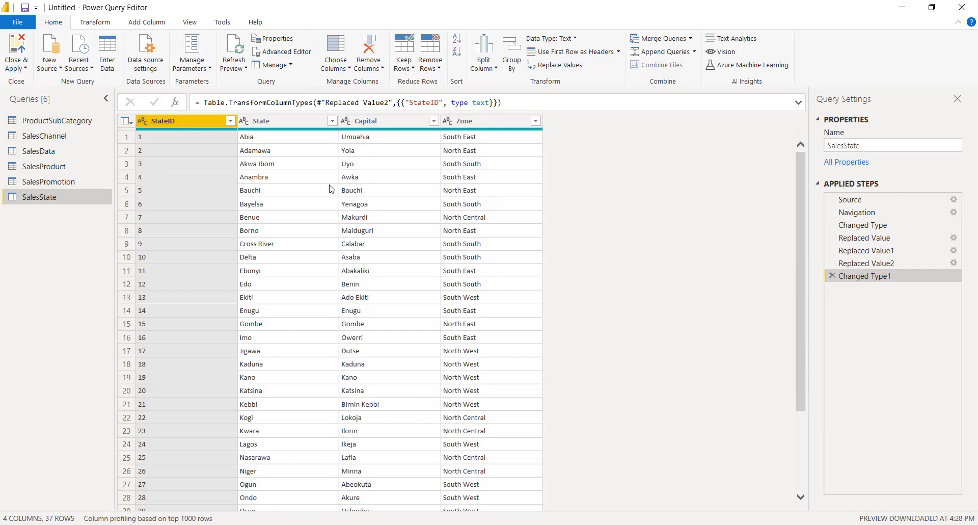
- Examine the key columns and their data types in the SalesPromotion, SalesProduct, SalesData and SalesChannel queries
left_click(69, 187)
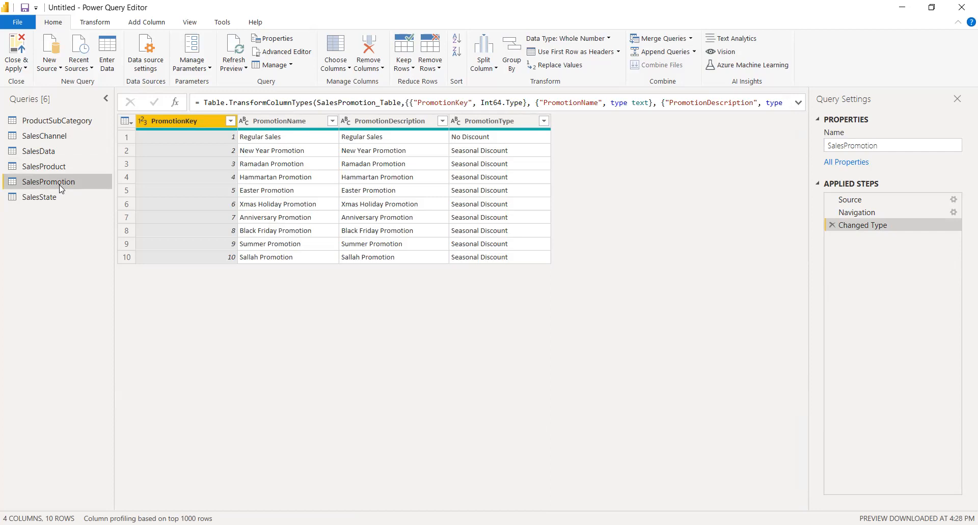
left_click(61, 169)
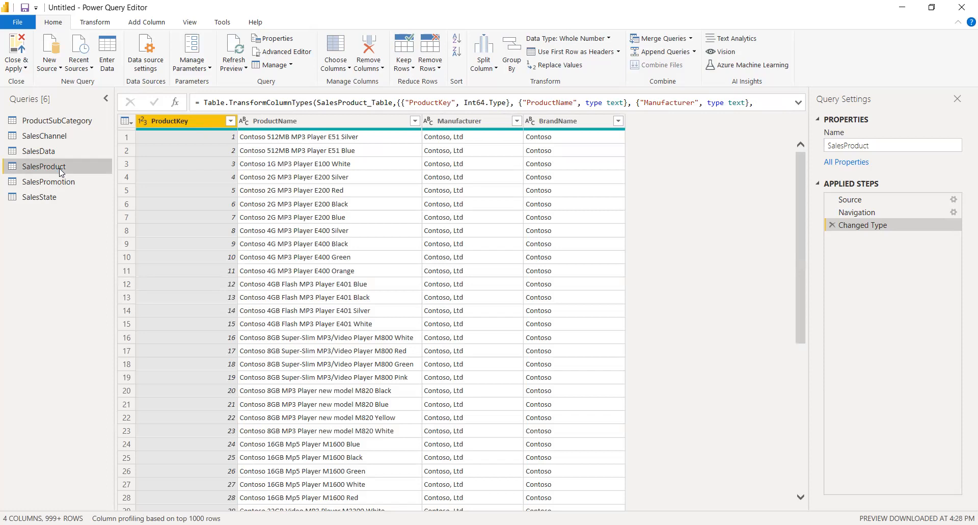
left_click(62, 154)
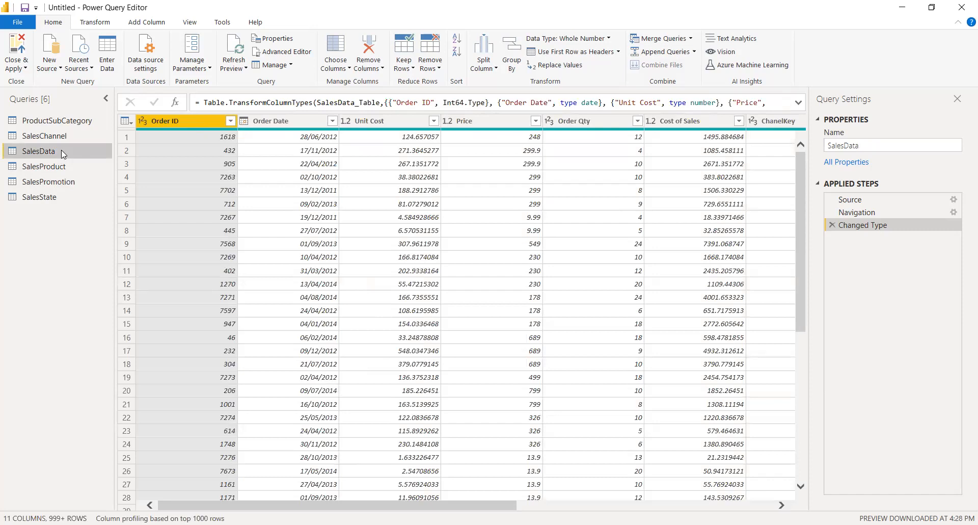
scroll(338, 510, "right", 3)
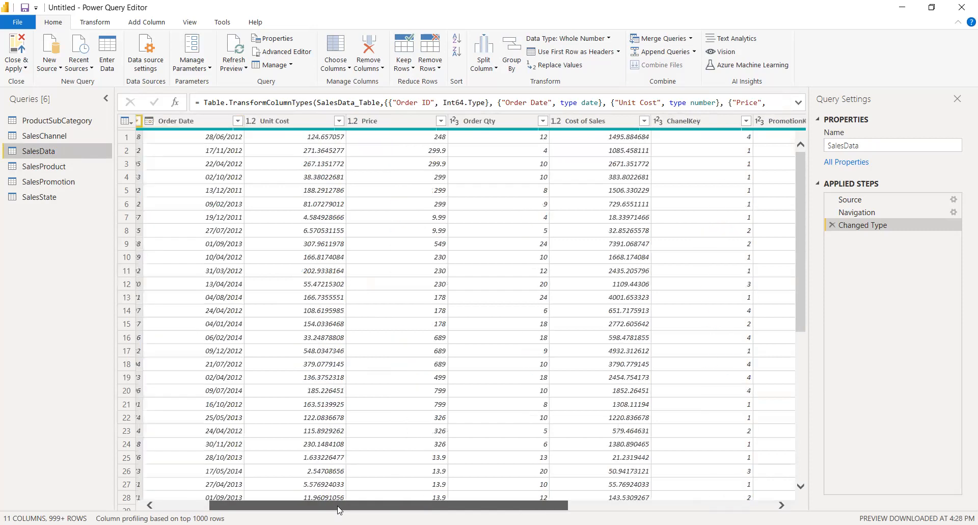
scroll(340, 510, "right", 5)
scroll(340, 510, "left", 3)
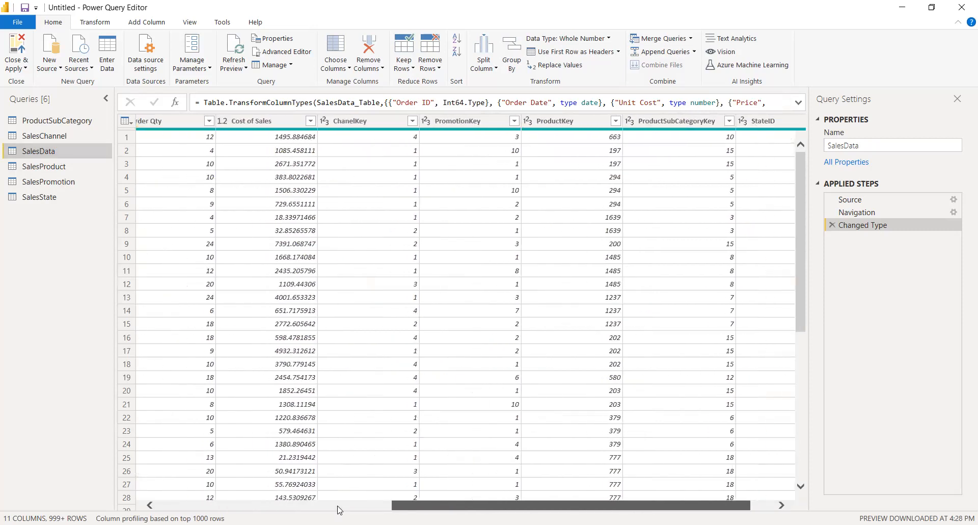
scroll(341, 509, "right", 1)
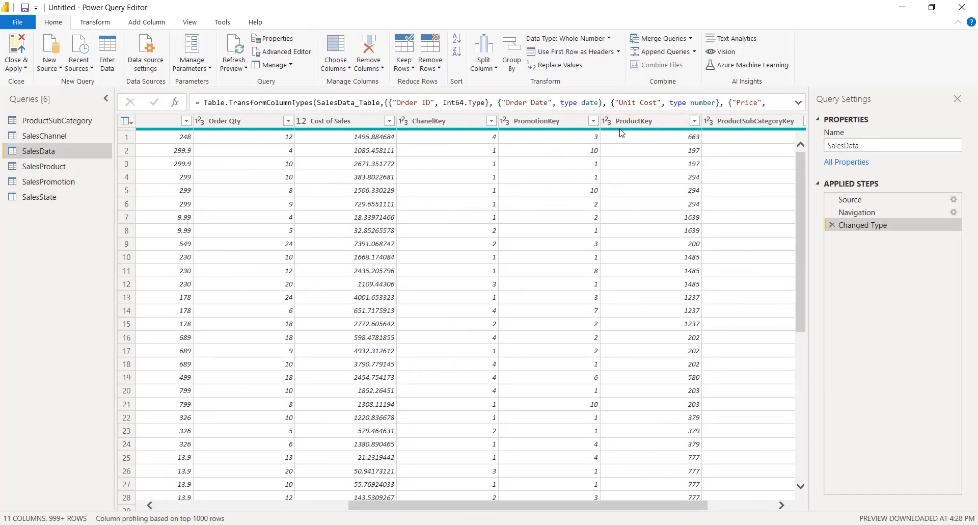
left_click_drag(507, 506, 628, 507)
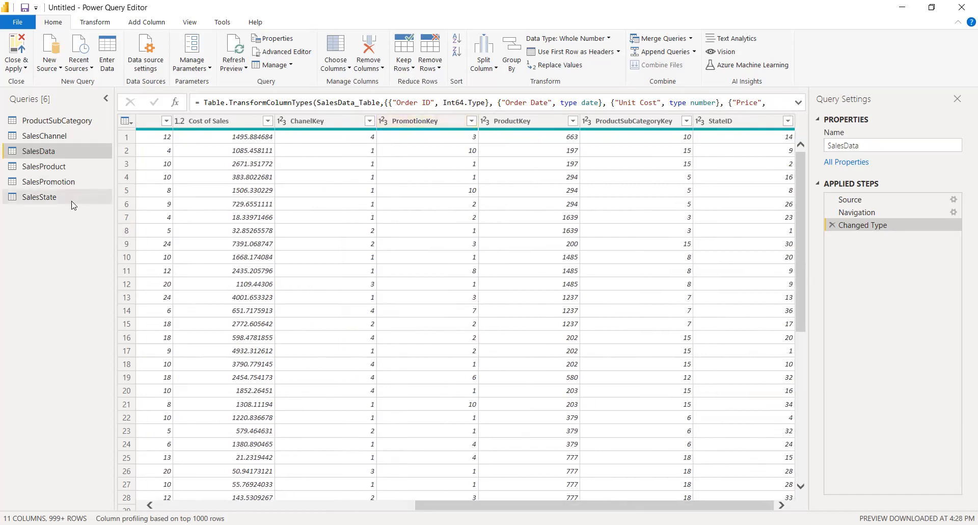
left_click(65, 182)
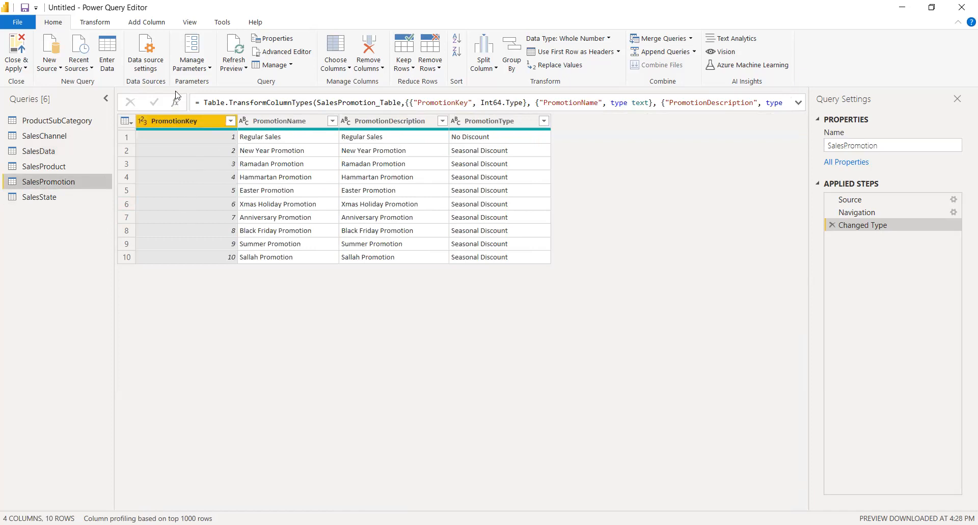
left_click(46, 149)
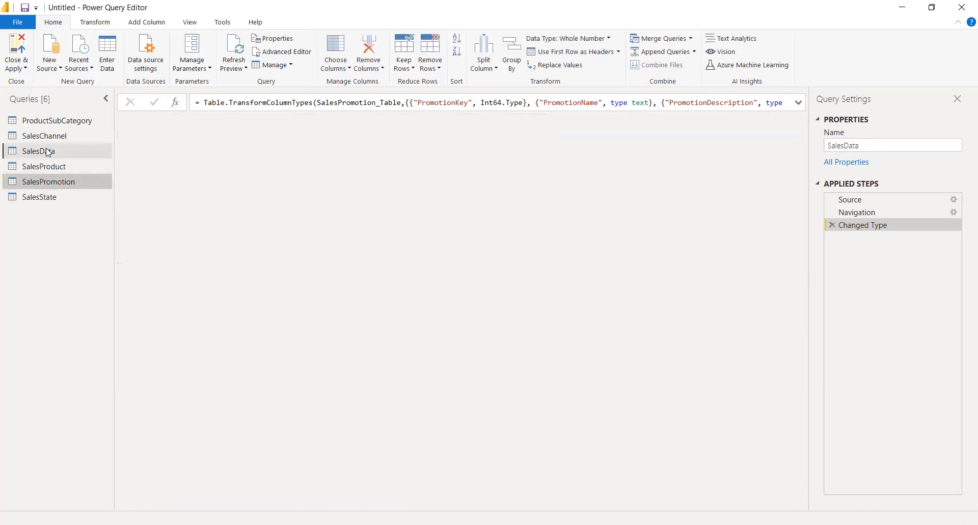
left_click(62, 136)
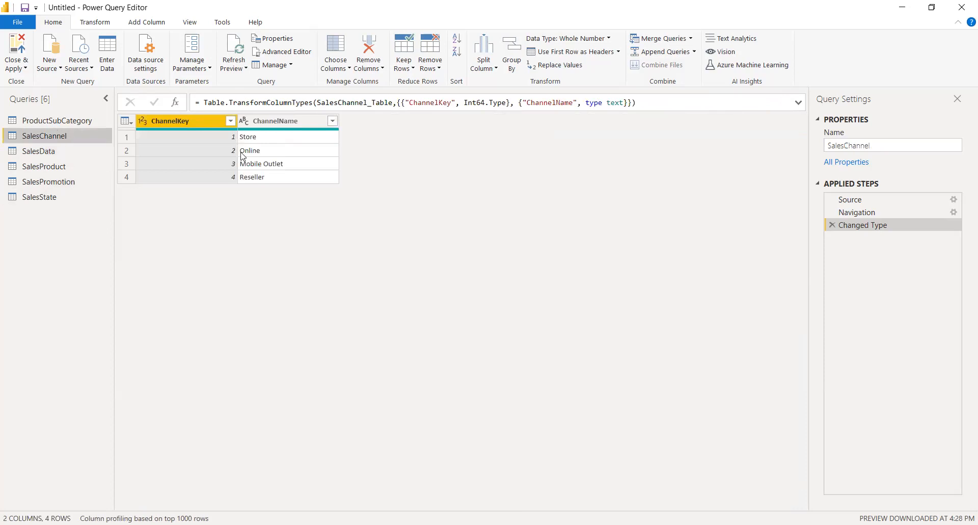
- Change the ProductSubCategoryKey column in ProductSubCategory to Text, replacing the current type conversion
left_click(47, 122)
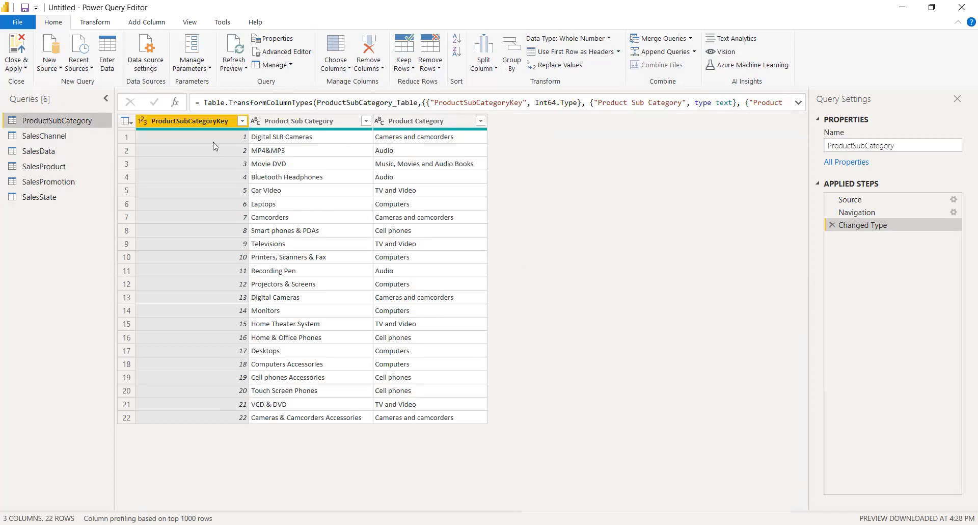
left_click(141, 122)
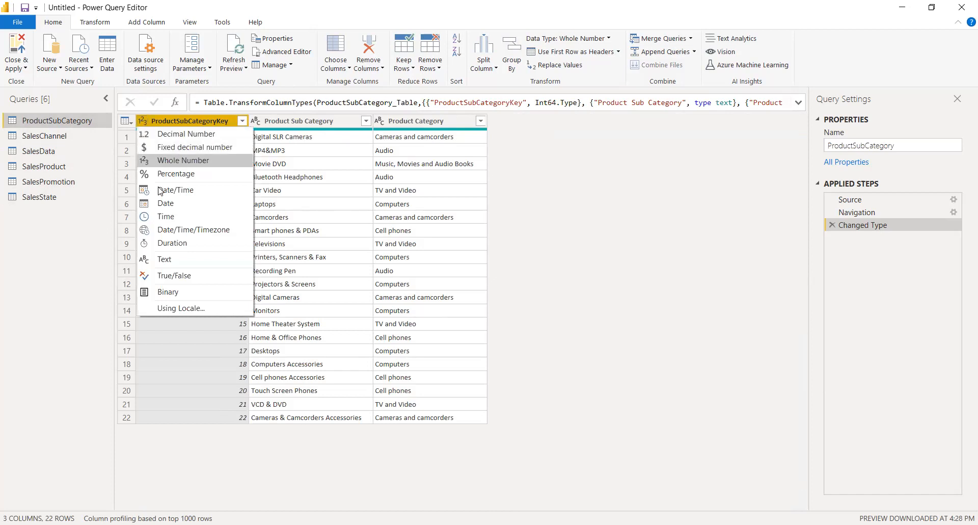
left_click(157, 260)
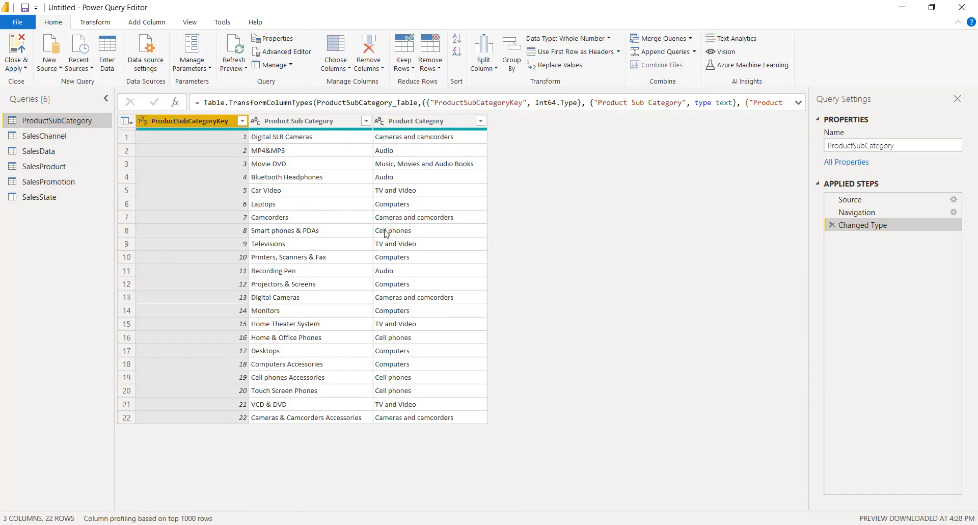
left_click(472, 298)
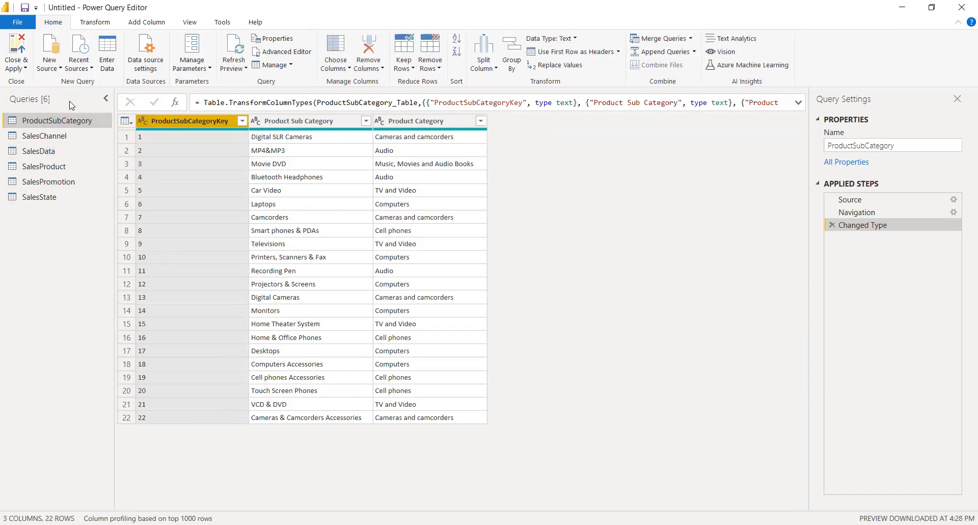
- Change the ChannelKey column in SalesChannel to Text, replacing the current type conversion
left_click(48, 136)
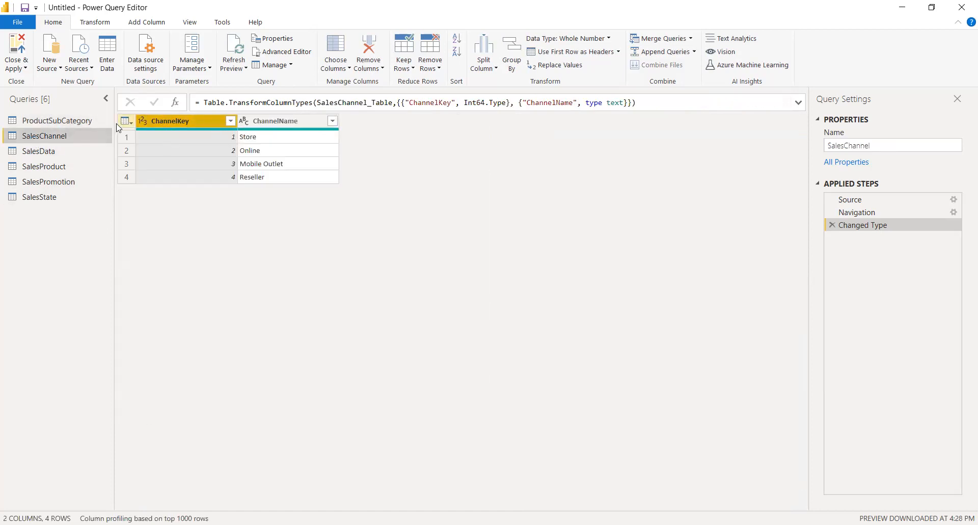
left_click(143, 121)
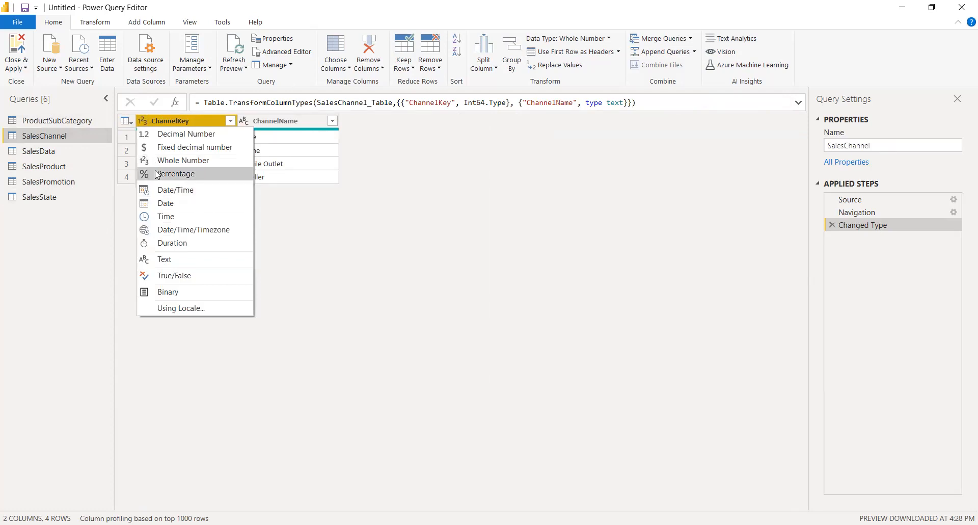
left_click(136, 141)
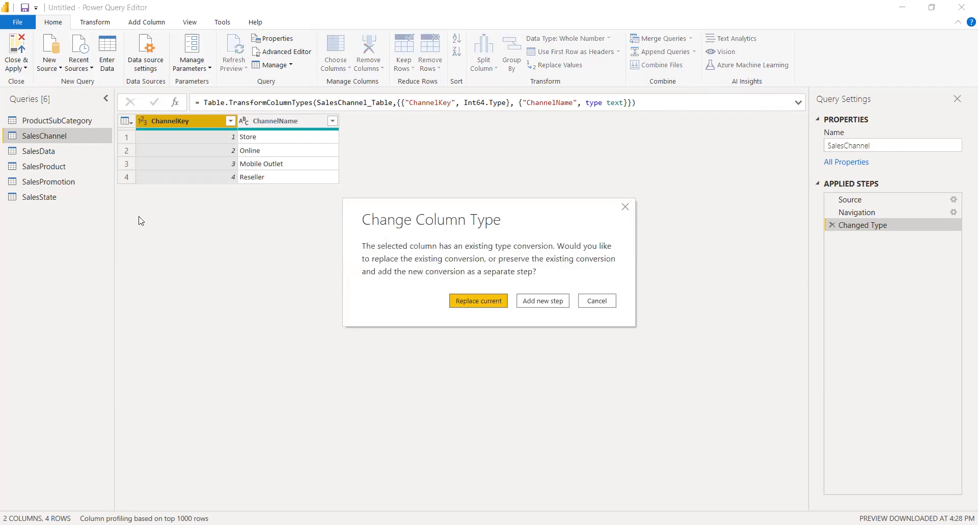
key("Return")
- Review the column data types across the SalesData, SalesChannel, ProductSubCategory, SalesProduct and SalesPromotion queries
left_click(25, 155)
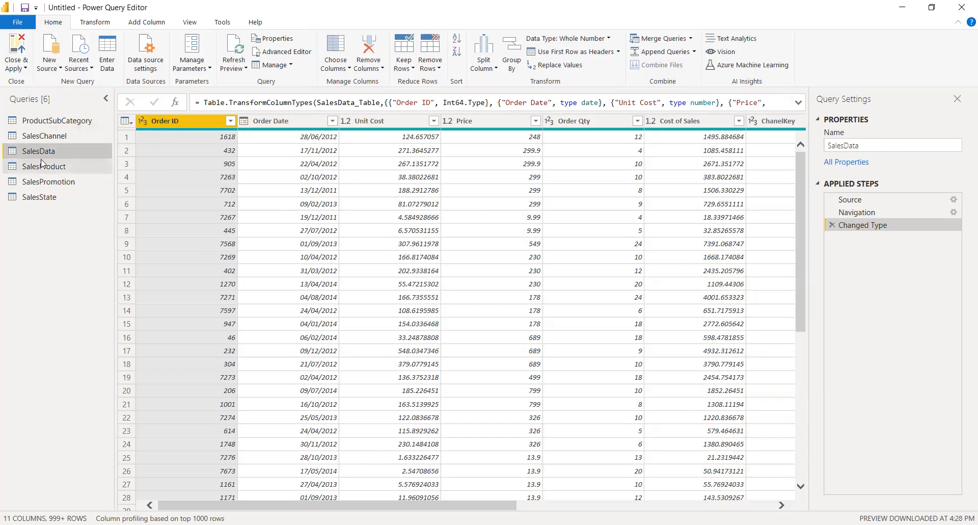
left_click(45, 137)
left_click(49, 119)
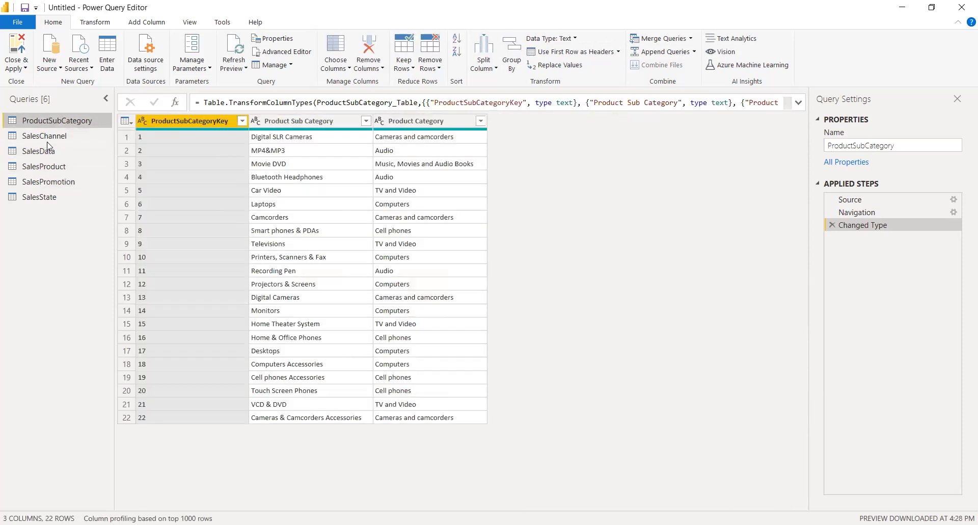
left_click(45, 167)
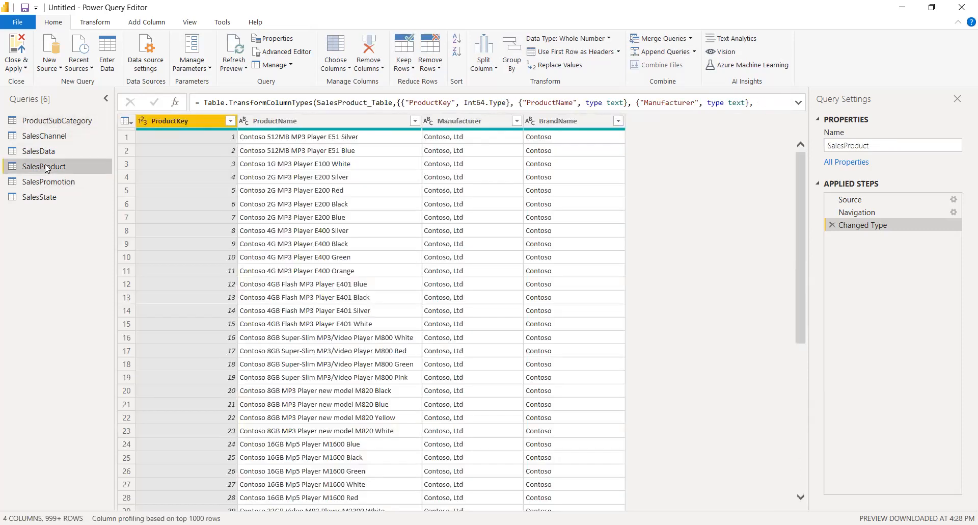
left_click(46, 183)
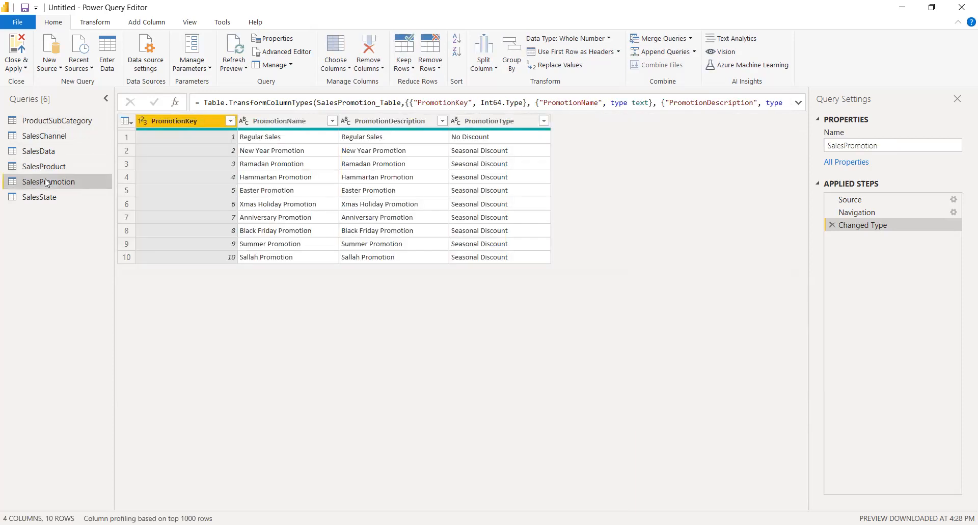
- Examine the SalesState and SalesData queries, including the list of Order ID values in SalesData
left_click(47, 198)
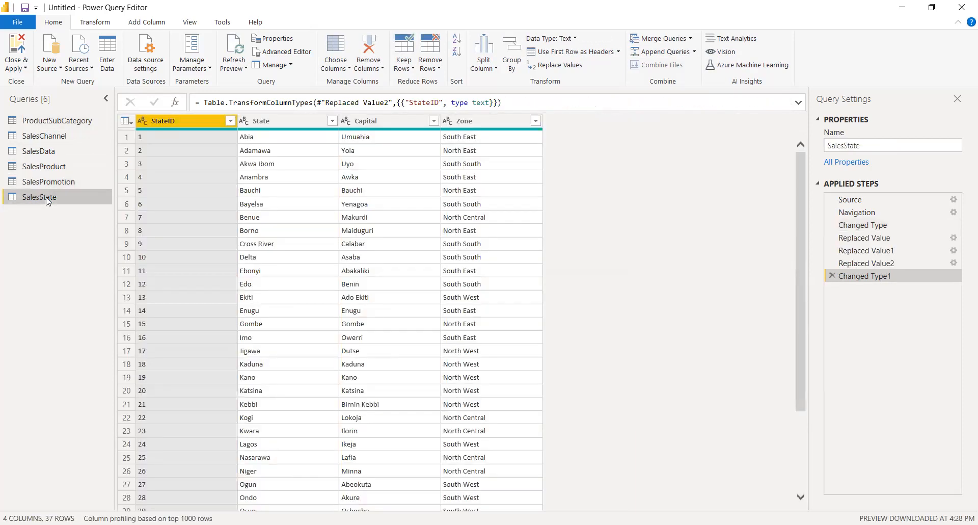
left_click(39, 151)
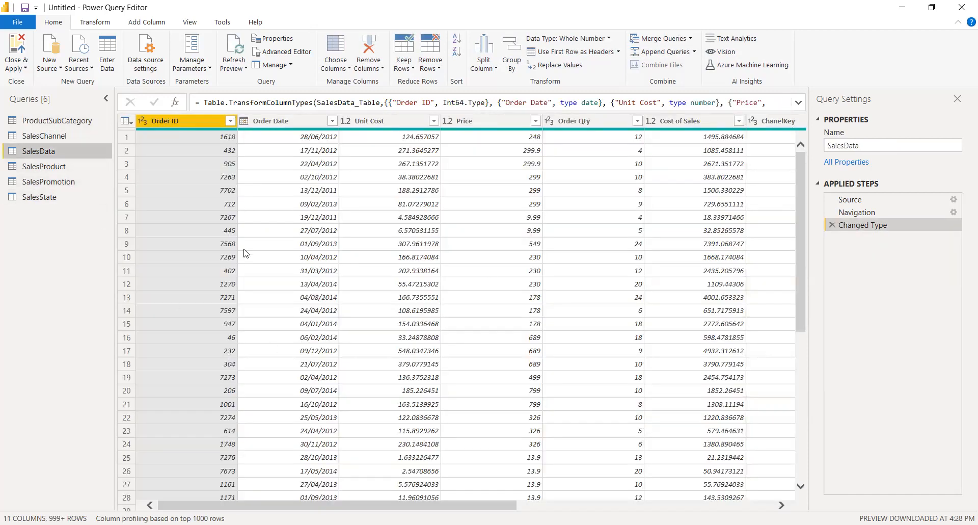
left_click(229, 122)
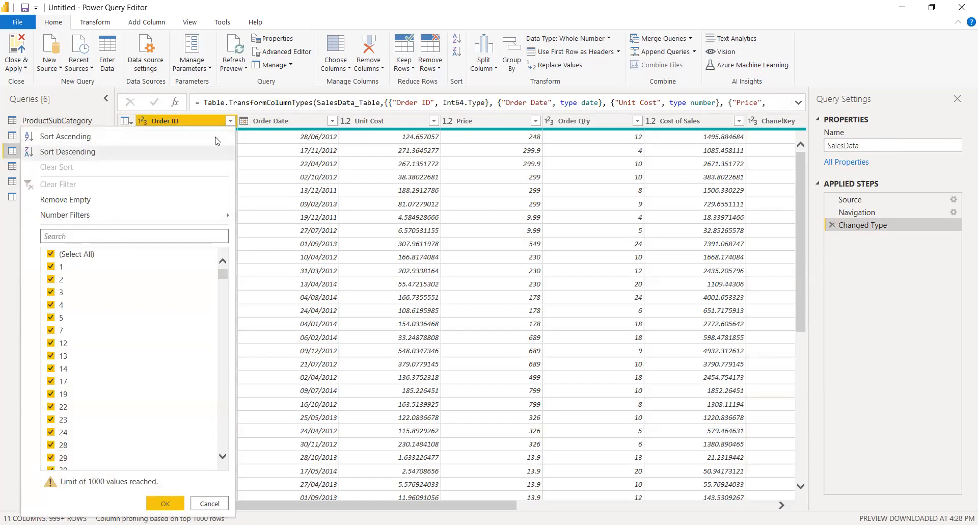
left_click(231, 122)
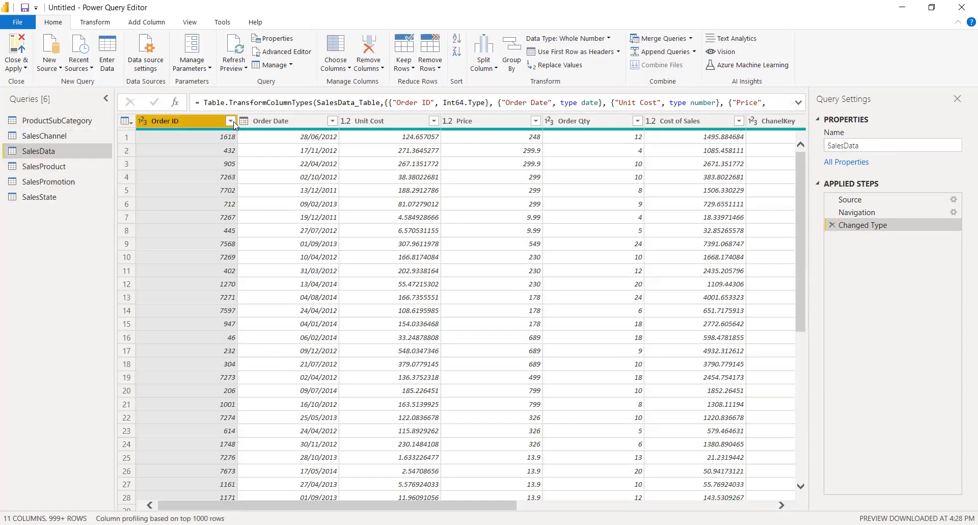
scroll(793, 249, "down", 7)
scroll(795, 204, "up", 7)
scroll(780, 324, "down", 3)
scroll(780, 323, "up", 3)
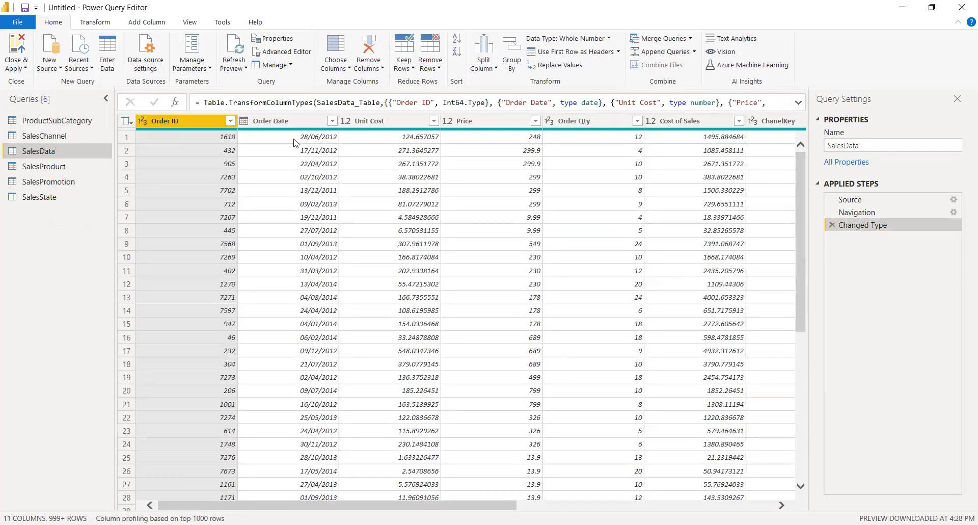
left_click(231, 121)
left_click_drag(223, 276, 229, 229)
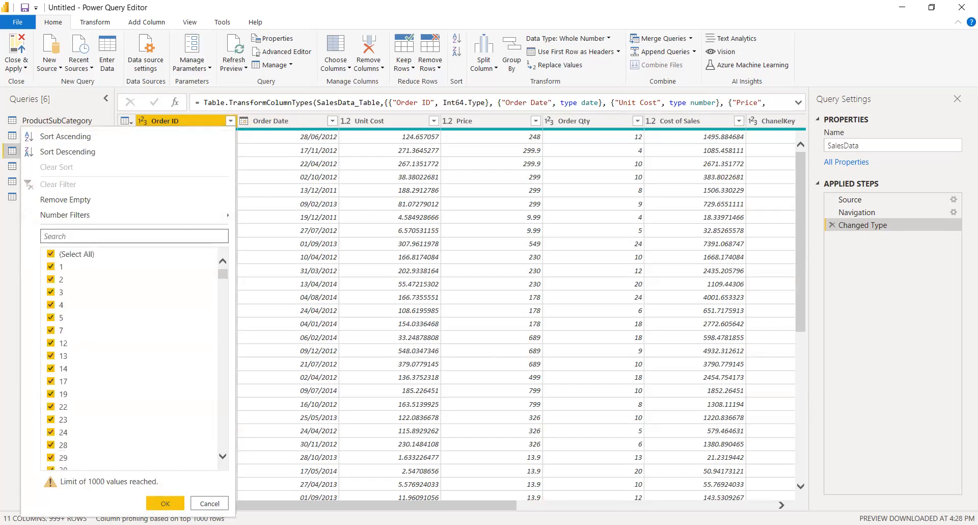
left_click(214, 503)
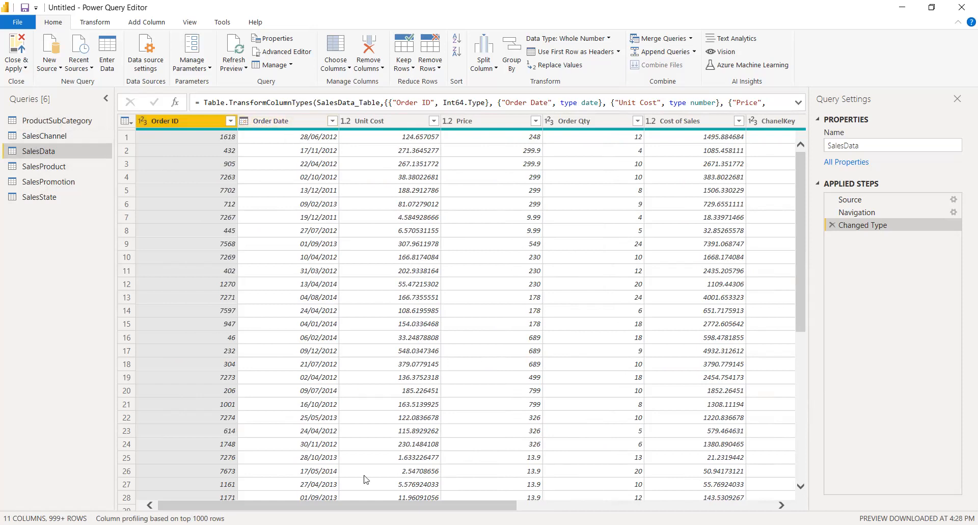
- Review the SalesData columns from Unit Cost through StateID, then the SalesPromotion and SalesState queries
scroll(365, 476, "right", 2)
scroll(365, 479, "right", 4)
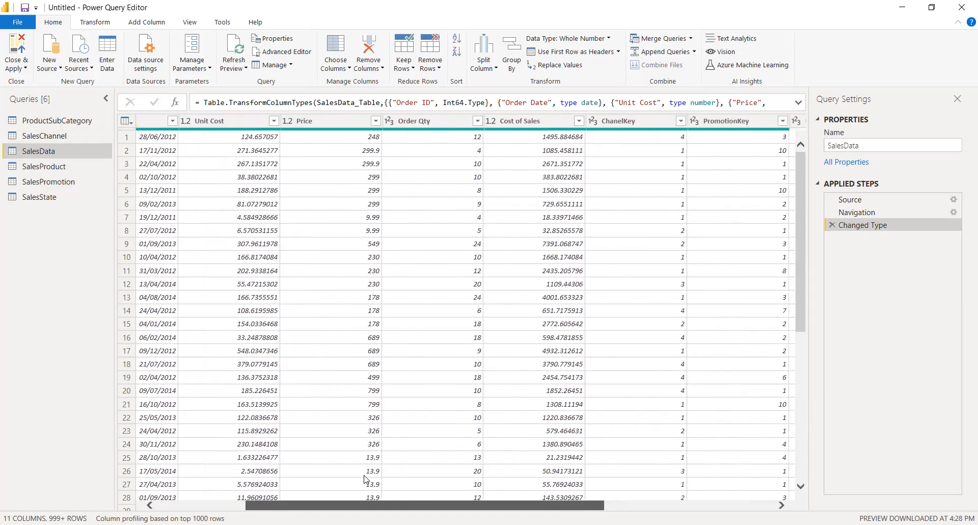
left_click_drag(364, 475, 364, 475)
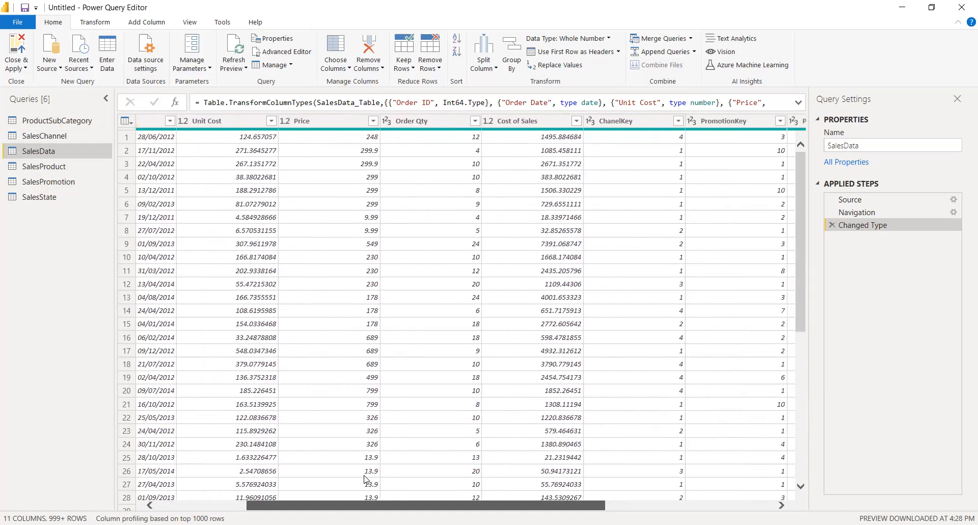
scroll(365, 479, "right", 3)
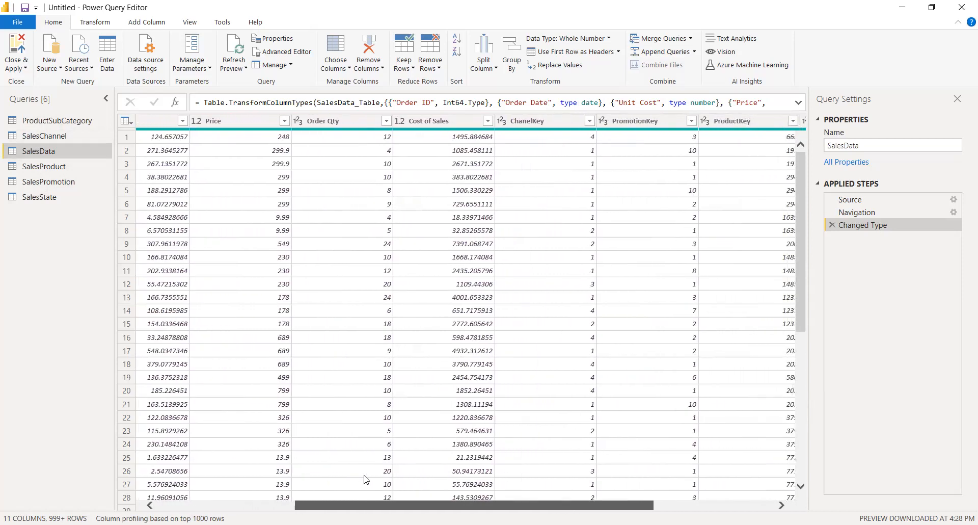
scroll(365, 479, "right", 6)
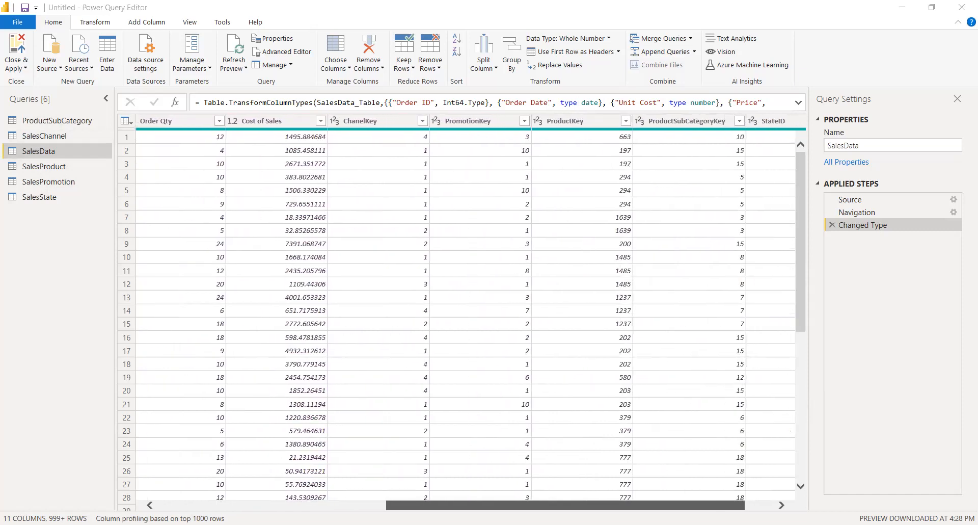
scroll(473, 312, "right", 2)
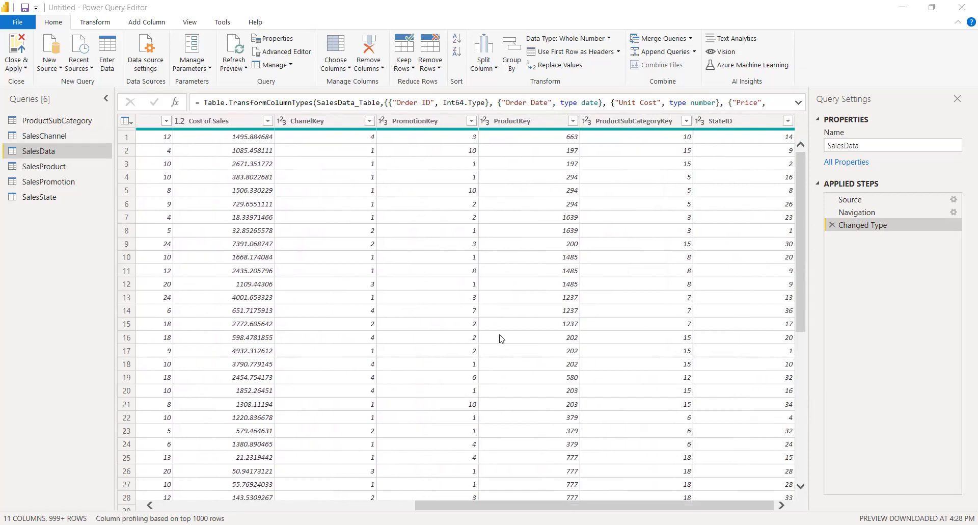
left_click(288, 167)
left_click(68, 182)
left_click(56, 196)
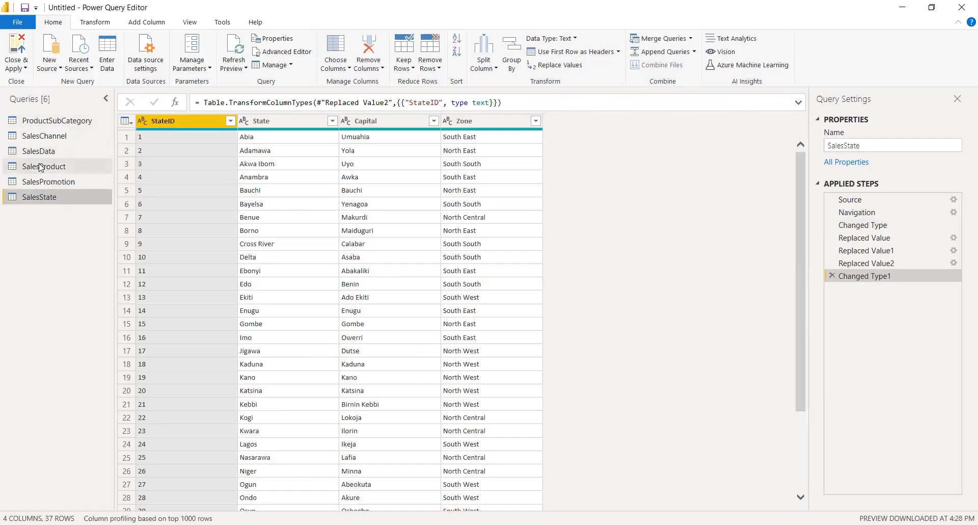
- Close the query editor with the query changes applied, and open the model's relationship diagram
left_click(17, 67)
left_click(347, 181)
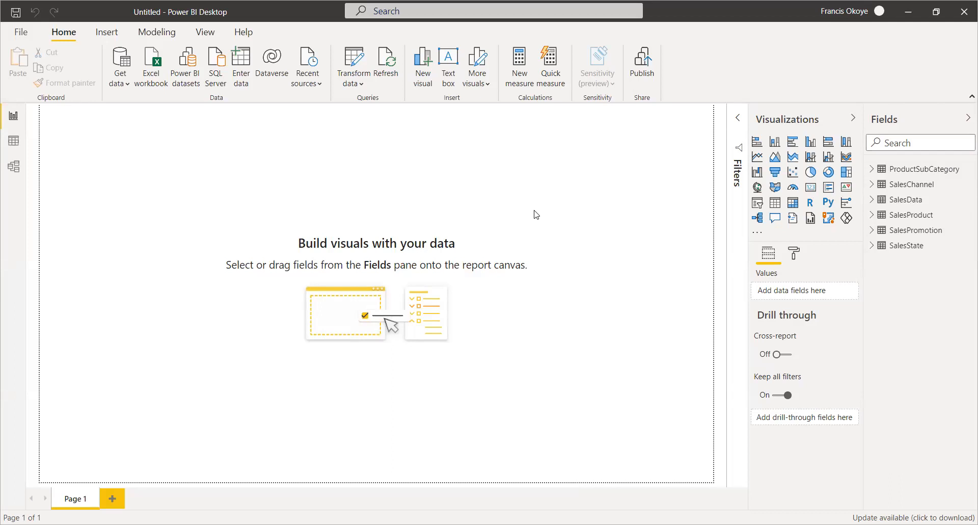
left_click(14, 166)
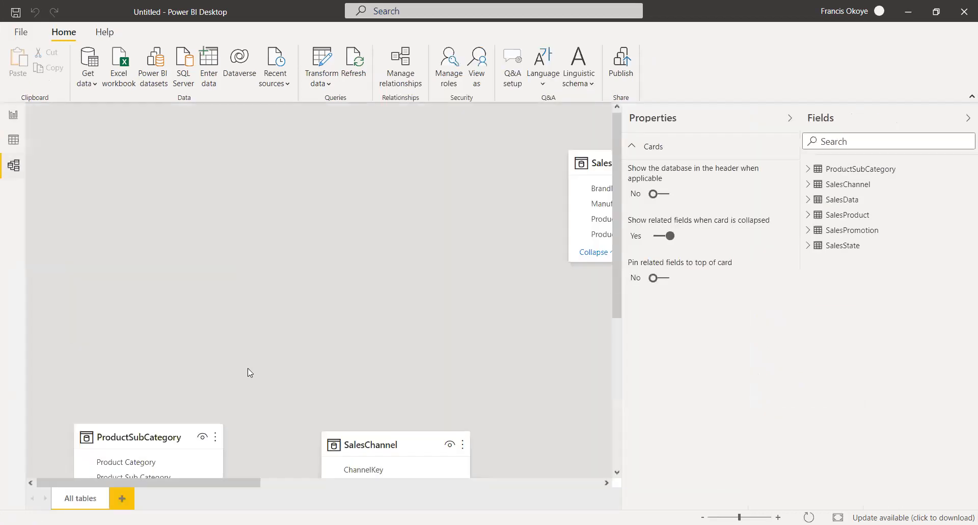
- Hide the side panes and arrange the ProductSubCategory, SalesProduct and SalesChannel cards in a row, with SalesData below
left_click_drag(107, 436, 125, 162)
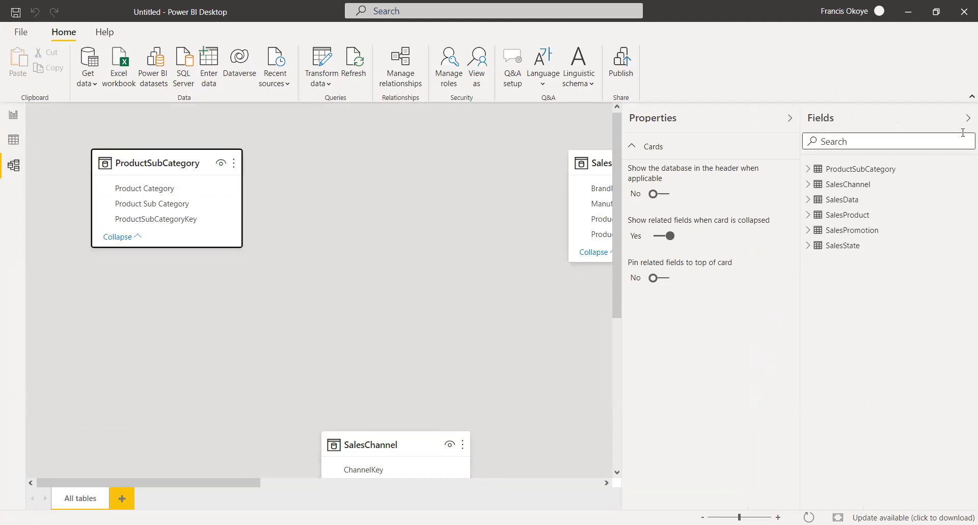
left_click(968, 118)
left_click(943, 119)
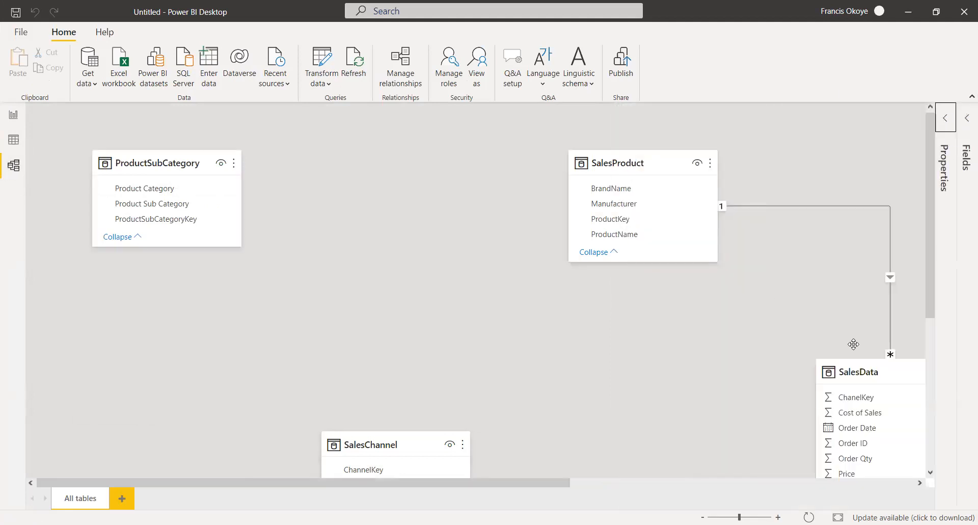
left_click_drag(612, 156, 306, 156)
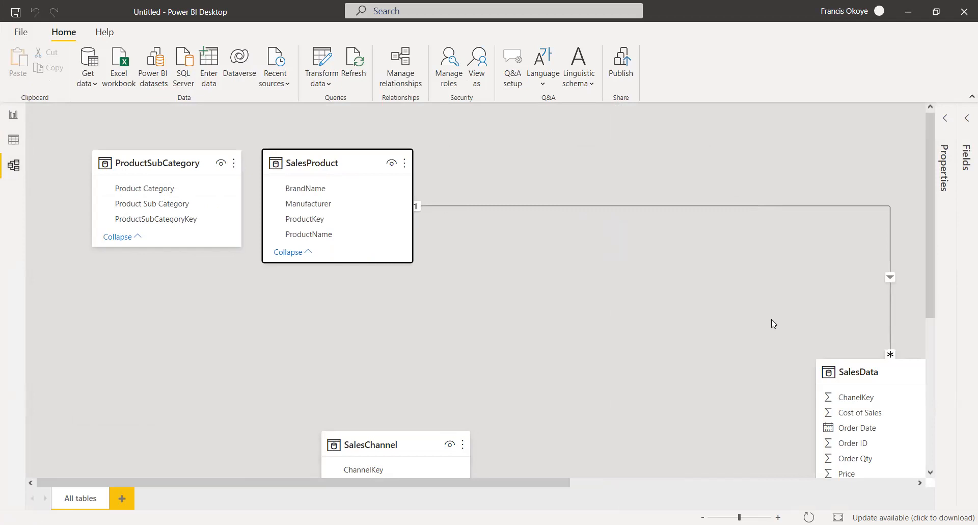
left_click_drag(901, 385, 515, 288)
left_click_drag(375, 441, 671, 142)
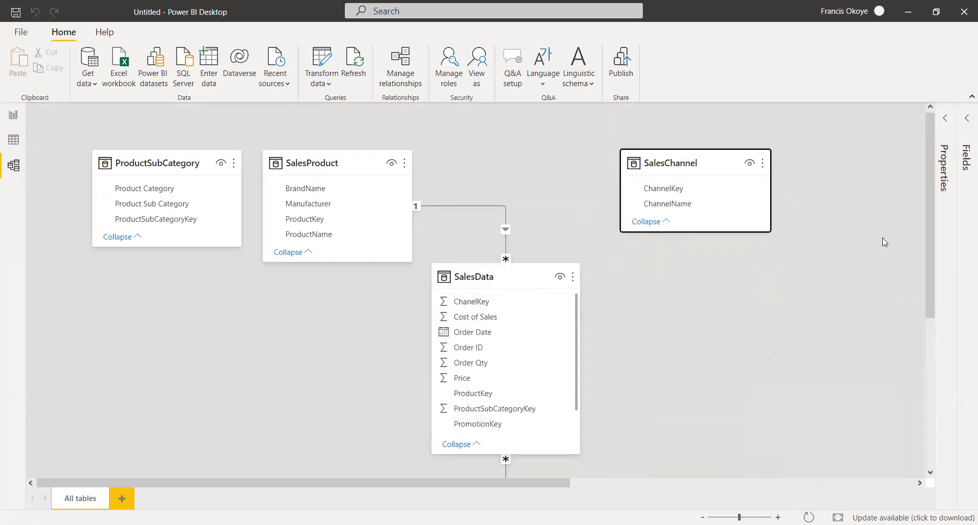
- Bring the distant SalesPromotion and SalesState cards next to the other tables in the diagram
left_click_drag(931, 216, 915, 400)
left_click_drag(532, 482, 781, 482)
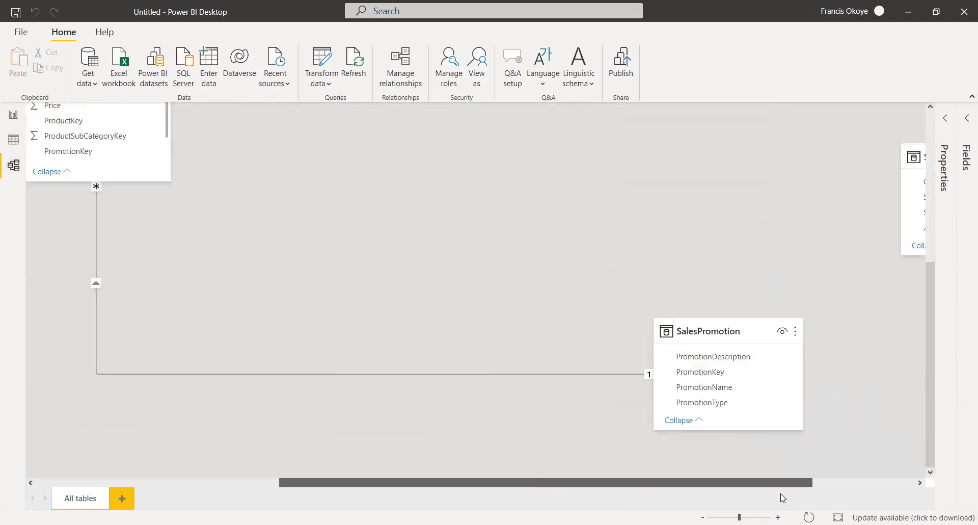
left_click_drag(732, 325, 413, 184)
left_click_drag(907, 331, 805, 156)
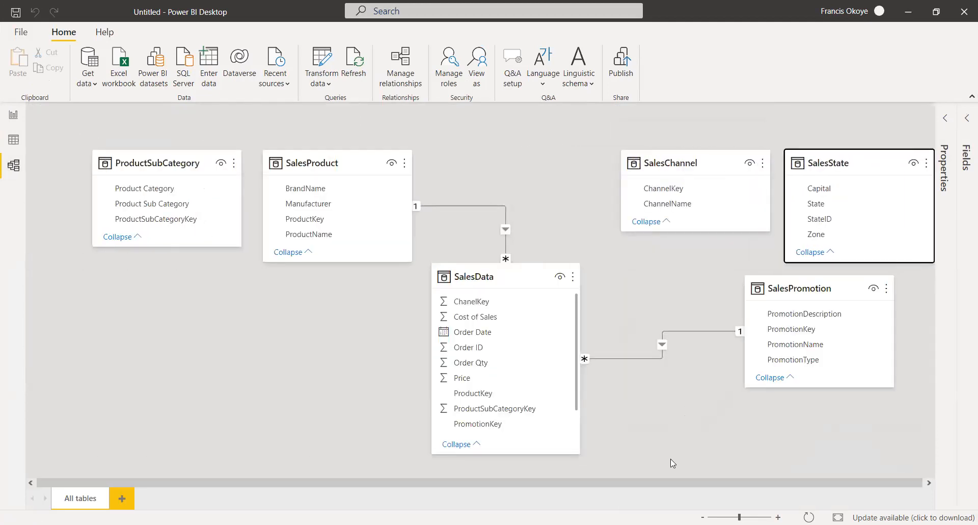
- Lower the SalesData card and line up SalesChannel, SalesState and SalesPromotion in the same row as SalesProduct
left_click_drag(514, 276, 550, 371)
left_click_drag(678, 163, 536, 163)
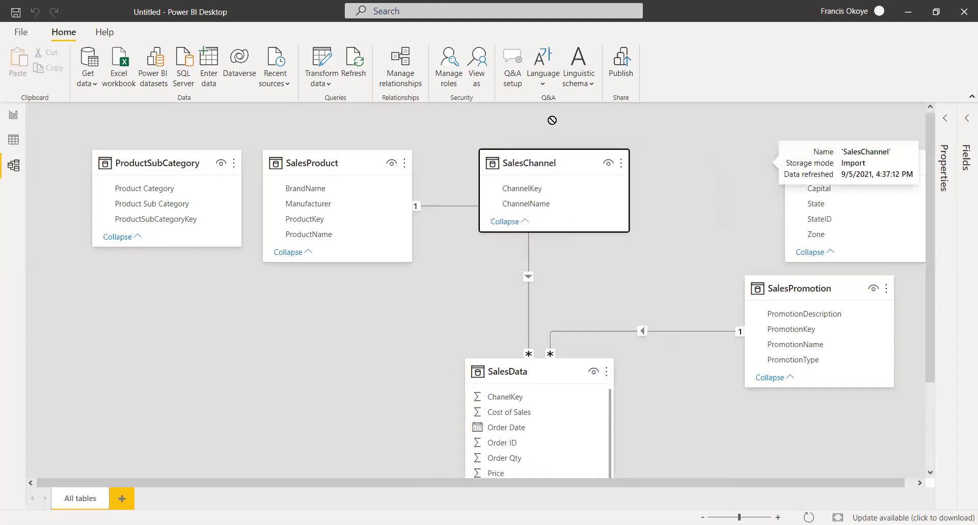
left_click(837, 160)
left_click_drag(836, 160, 682, 160)
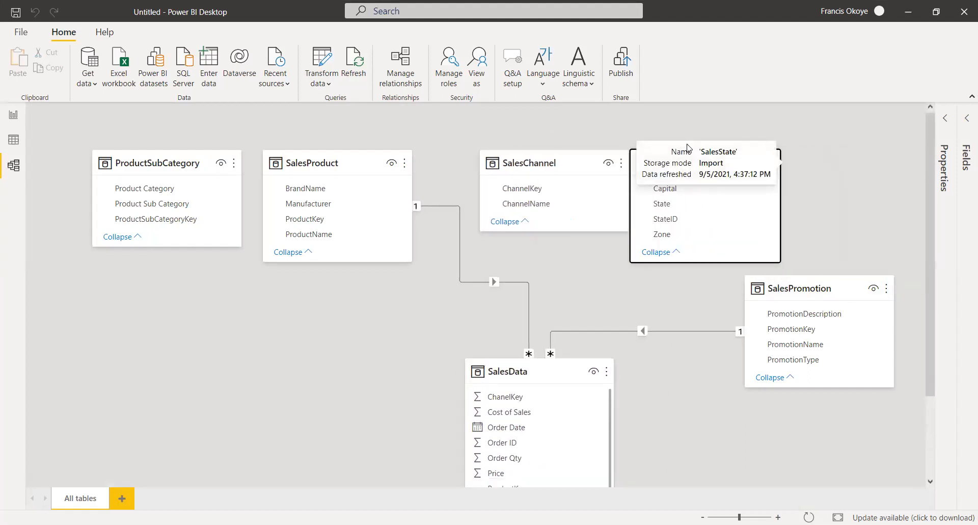
left_click_drag(832, 281, 897, 146)
left_click_drag(746, 157, 757, 157)
left_click_drag(575, 155, 544, 155)
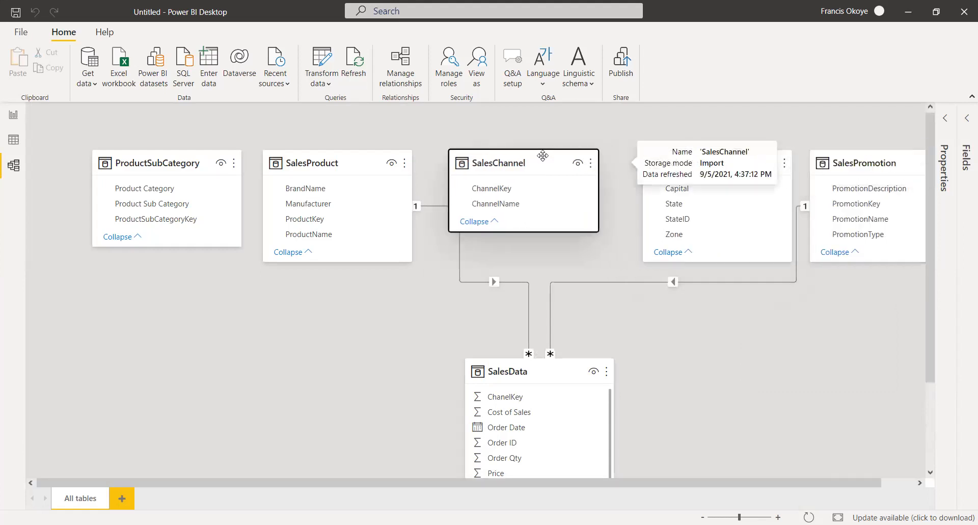
- Place the SalesData card directly below the SalesChannel card, keeping SalesChannel expanded
left_click(493, 221)
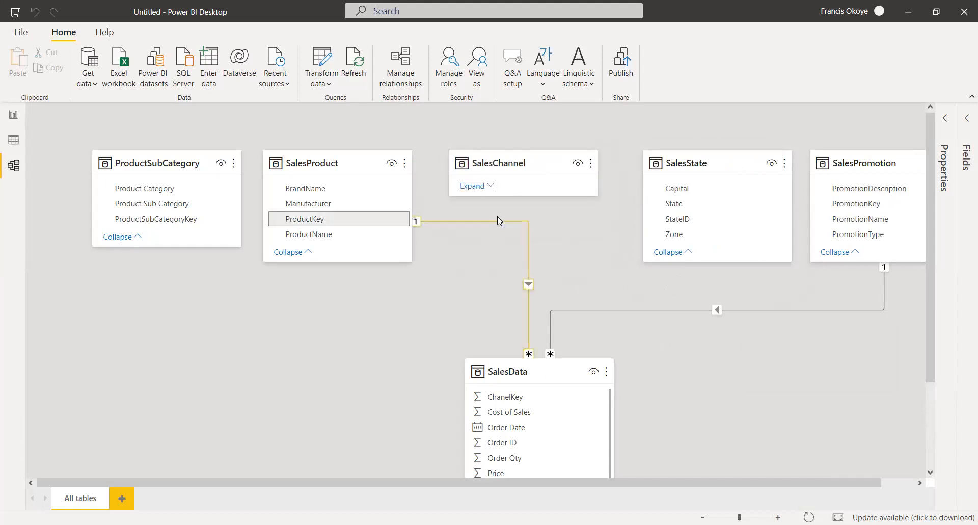
left_click(491, 186)
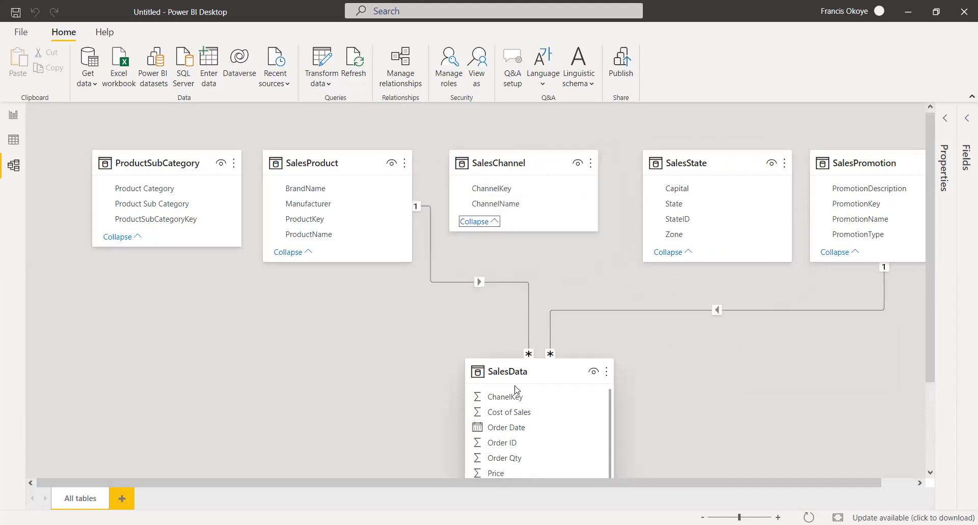
left_click_drag(534, 375, 564, 319)
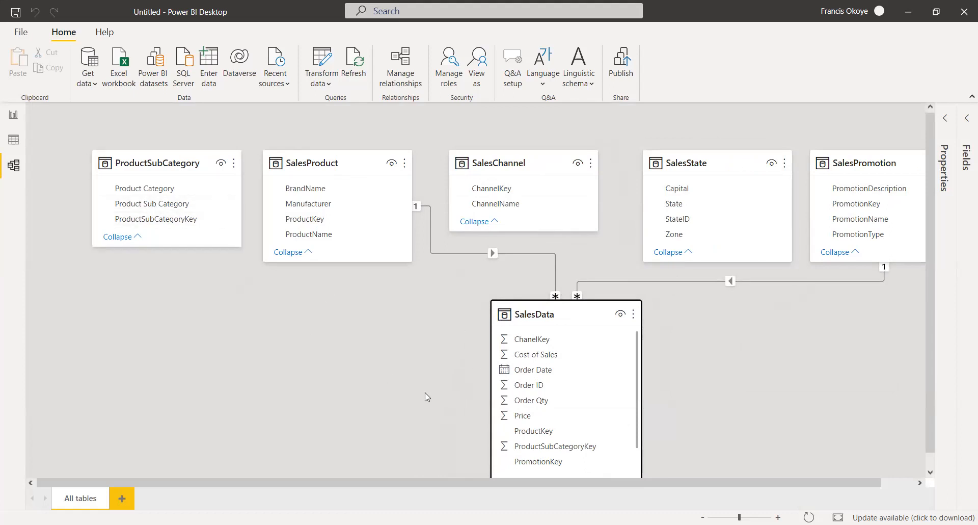
left_click_drag(531, 307, 497, 307)
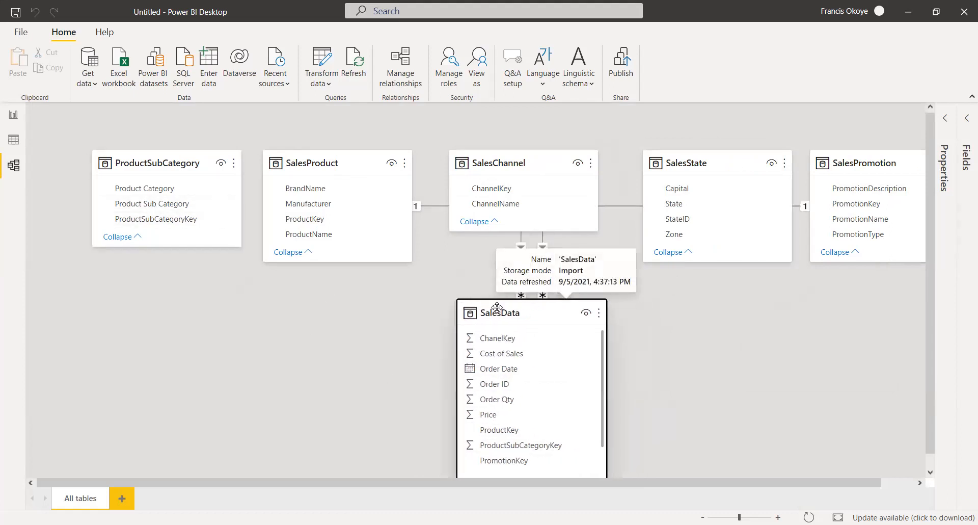
- Create a relationship from ProductSubCategoryKey in ProductSubCategory to ProductSubCategoryKey in SalesData
left_click(146, 220)
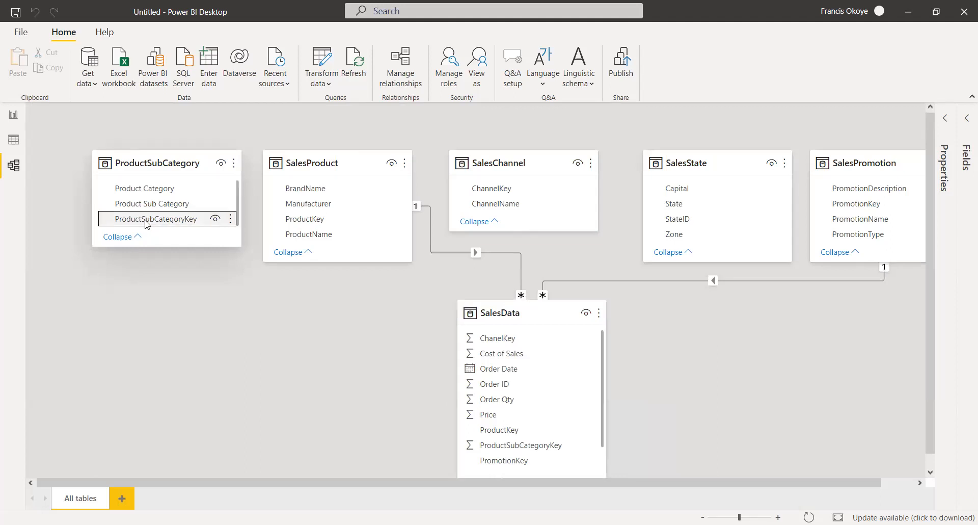
left_click_drag(147, 223, 146, 219)
left_click_drag(559, 453, 559, 454)
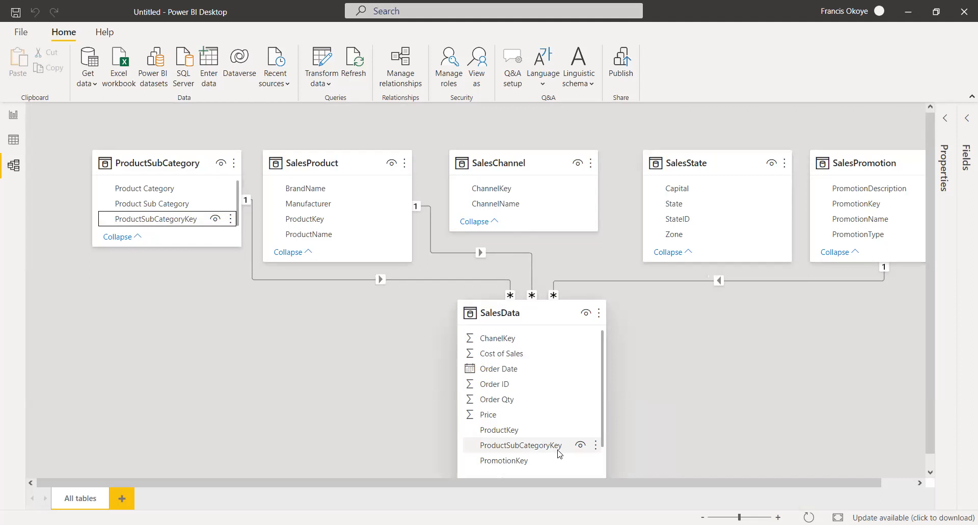
- Relate ChannelKey in SalesChannel to ChanelKey in SalesData, and StateID in SalesState to StateID in SalesData
left_click(516, 193)
left_click_drag(516, 192, 517, 299)
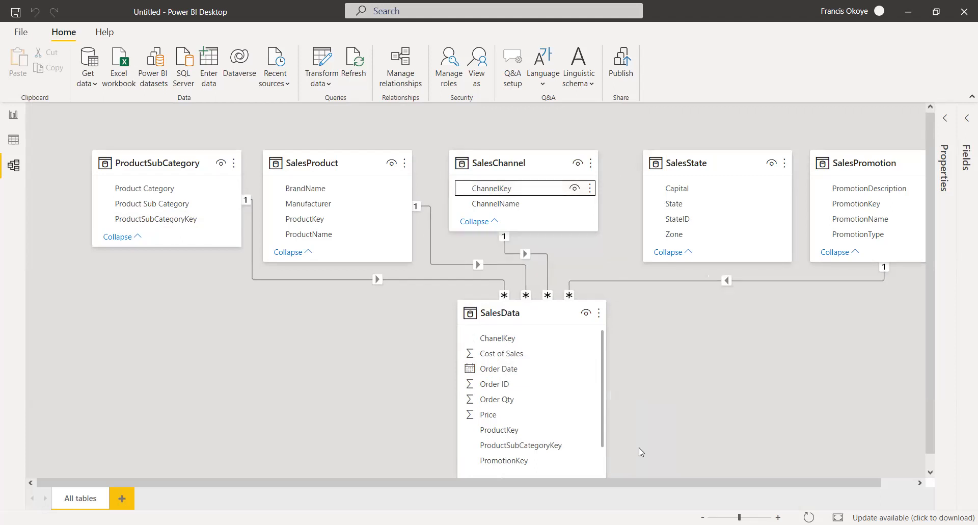
left_click_drag(605, 428, 605, 451)
left_click(688, 223)
left_click_drag(687, 224, 494, 452)
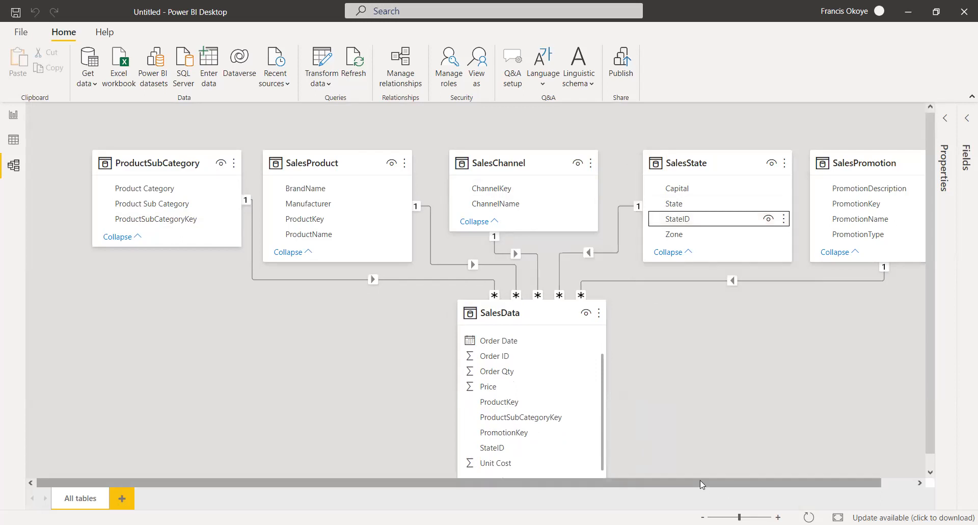
- Shift SalesData slightly lower under the row of tables and move the ProductSubCategory card down beside it
left_click_drag(700, 481, 792, 476)
left_click_drag(513, 307, 499, 318)
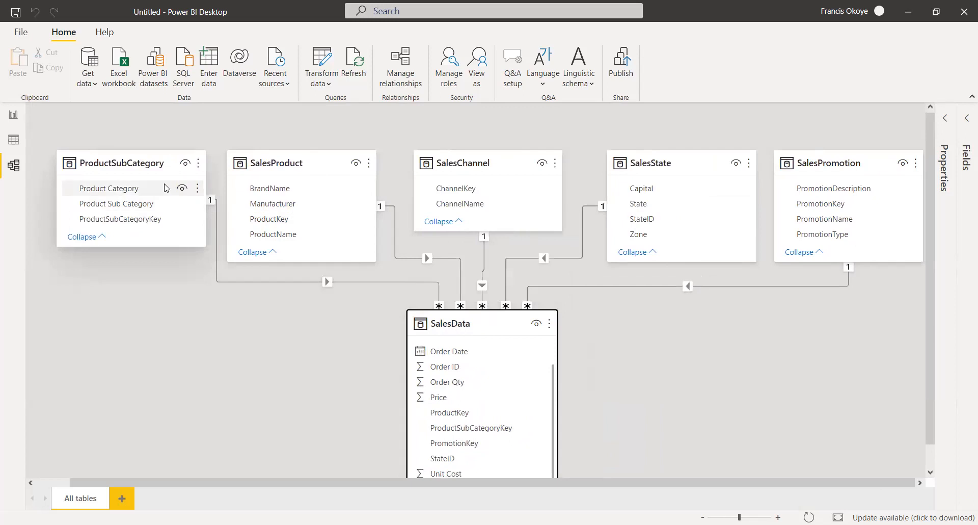
left_click_drag(153, 163, 148, 293)
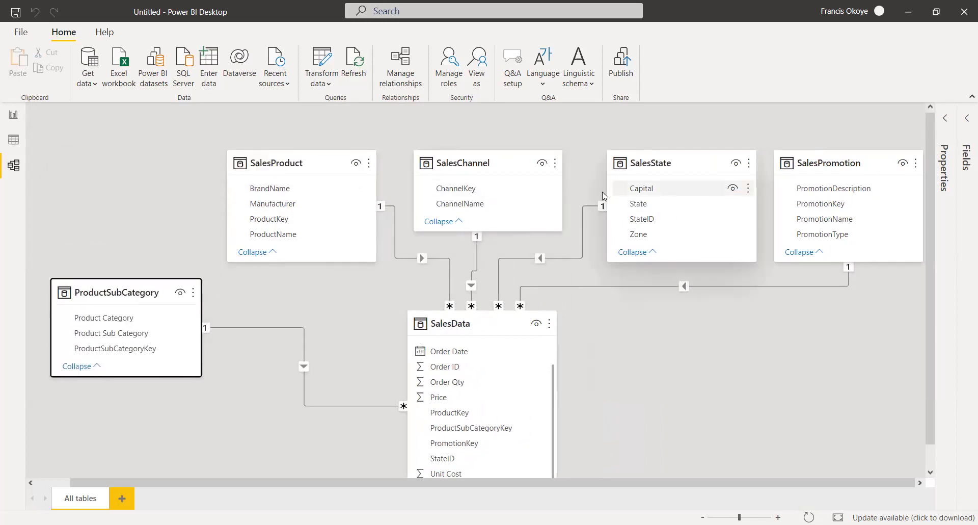
mouse_move(662, 168)
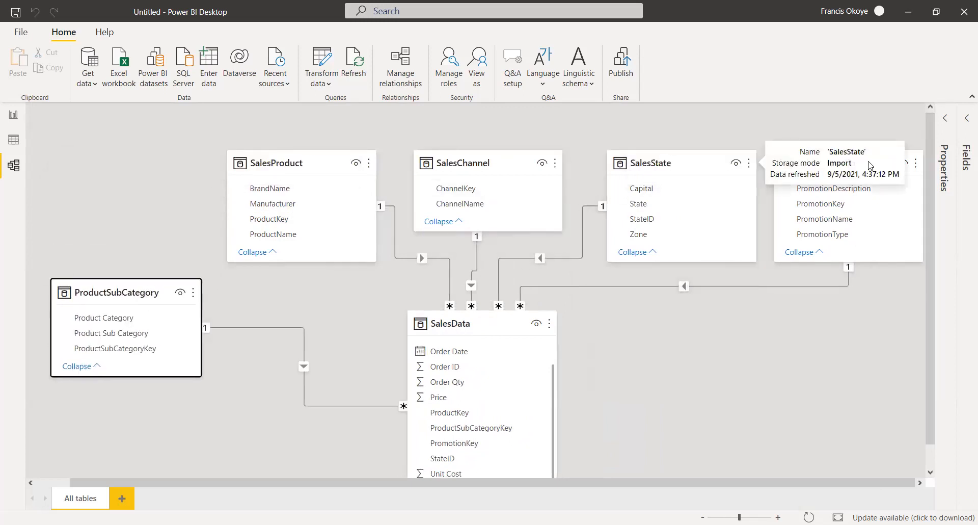
- Move the ProductSubCategory card back up into the row of dimension tables, beside SalesProduct
mouse_move(142, 300)
left_click_drag(142, 300, 129, 171)
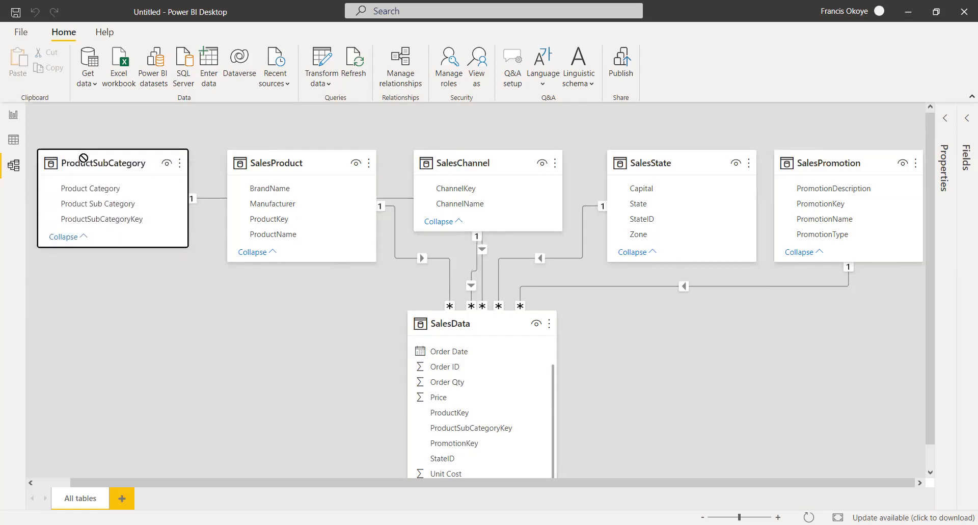
left_click(726, 395)
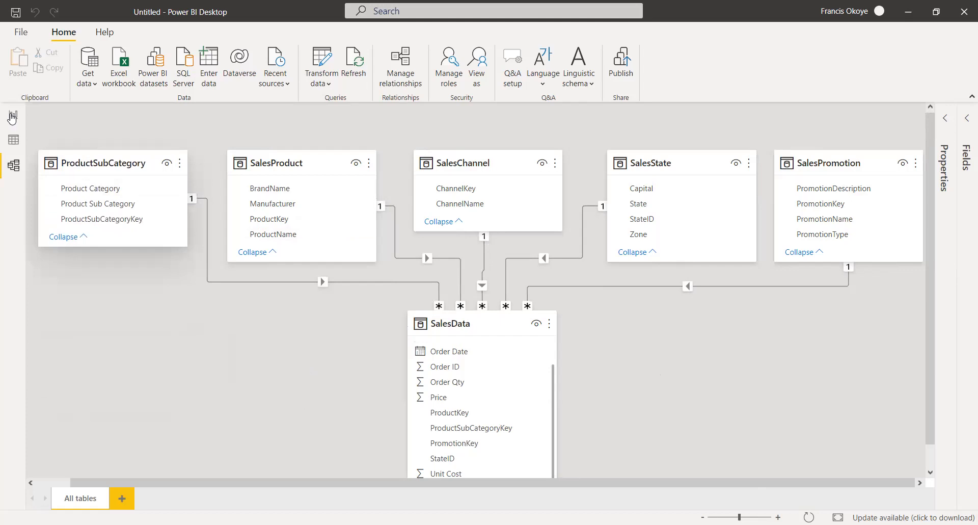
- Create a table visual on the report page showing ChannelName from SalesChannel and Order Qty from SalesData
left_click(12, 116)
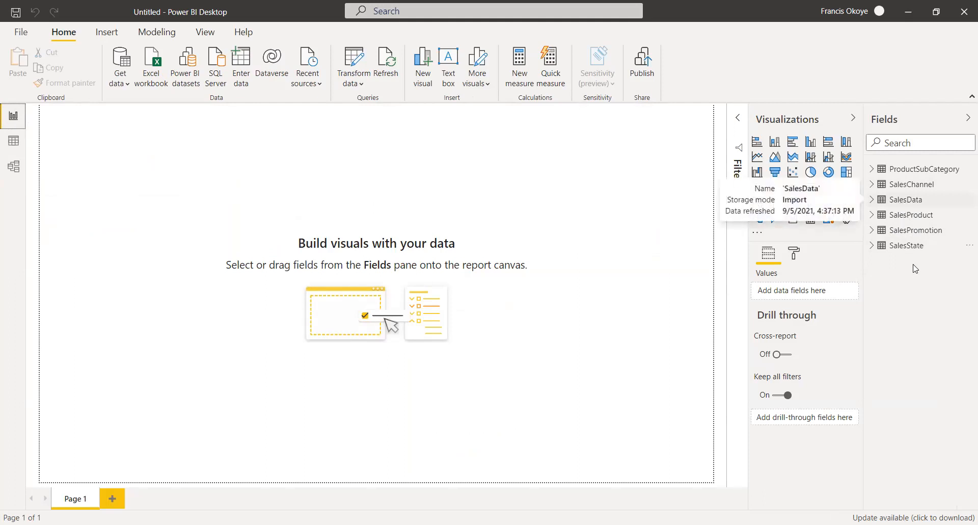
left_click(879, 185)
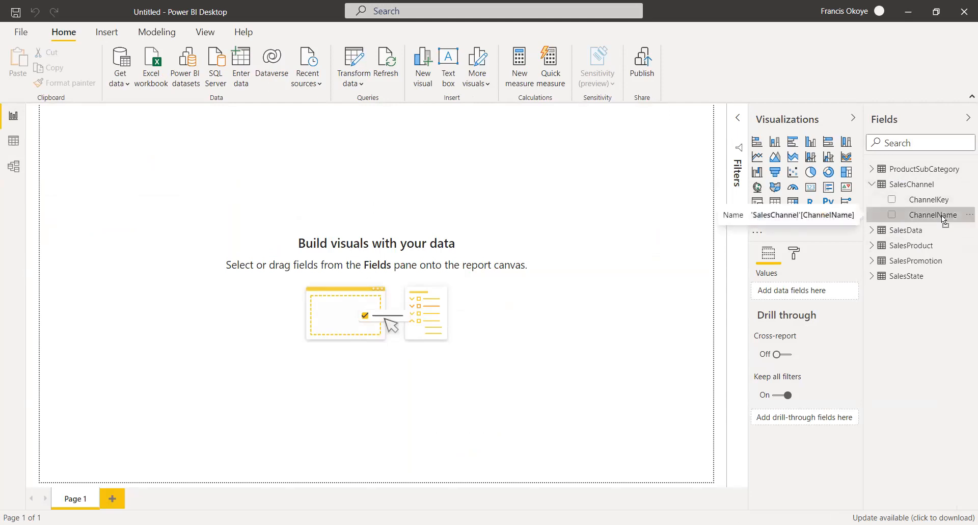
left_click_drag(155, 180, 136, 206)
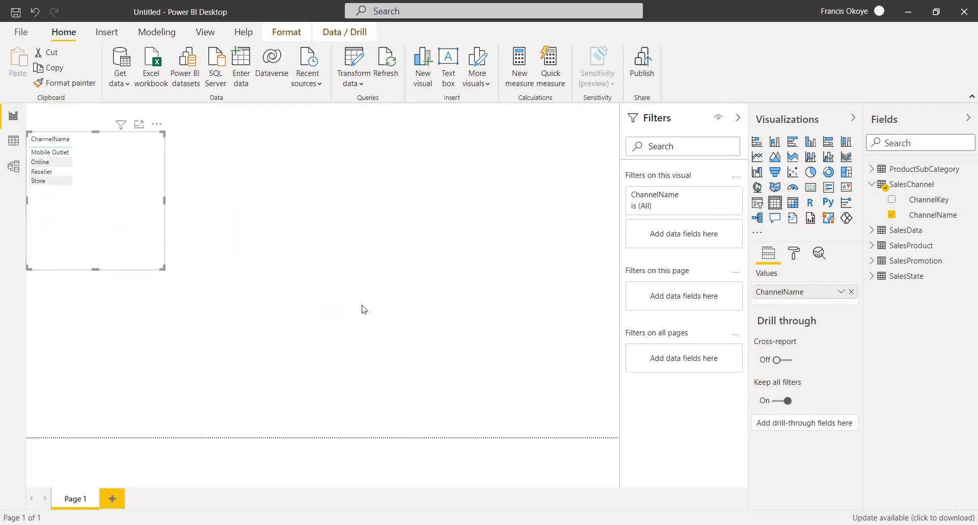
left_click(872, 230)
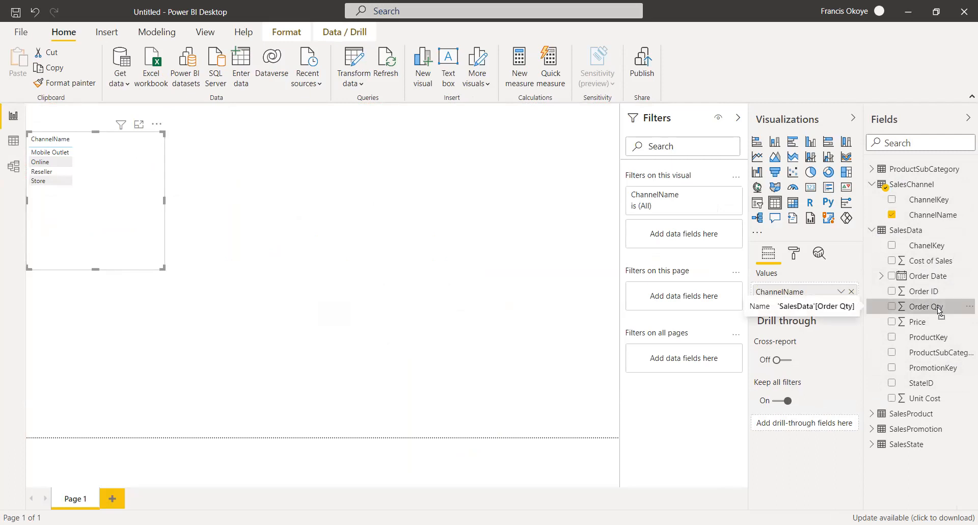
left_click_drag(120, 167, 121, 168)
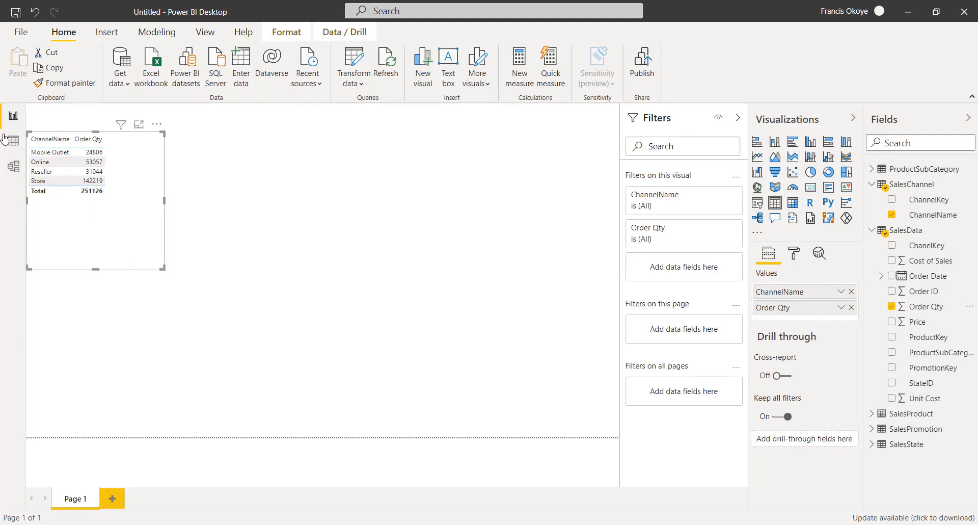
- Delete the relationship between SalesChannel and SalesData in the model, and check the channel table on the report page
left_click(14, 165)
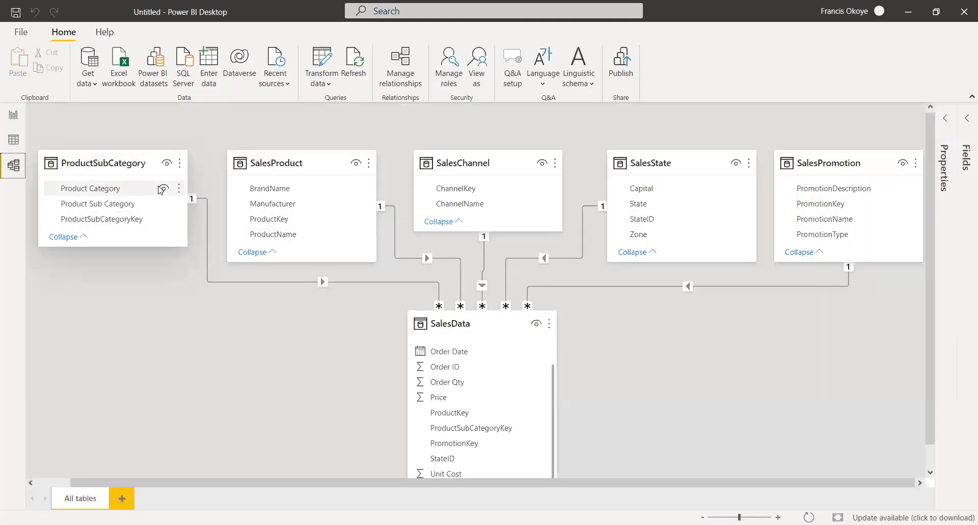
left_click(13, 115)
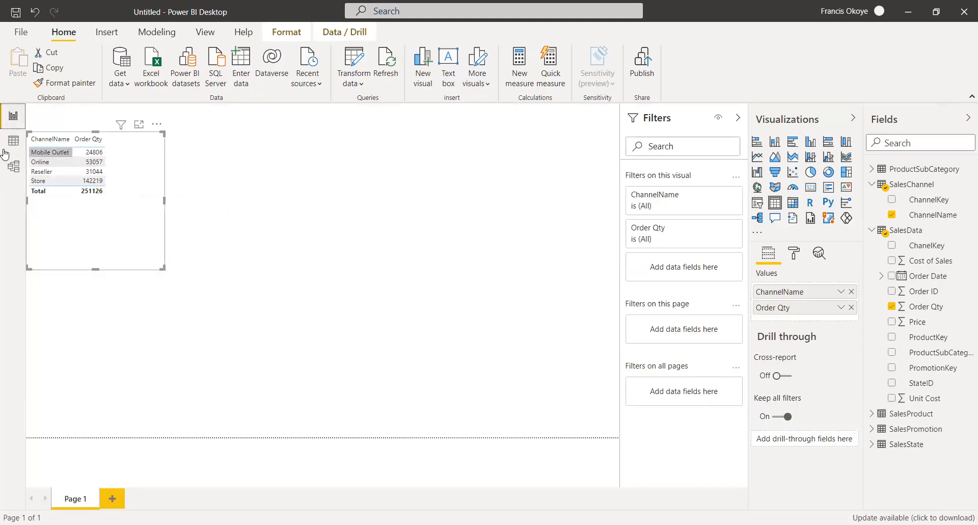
left_click(5, 168)
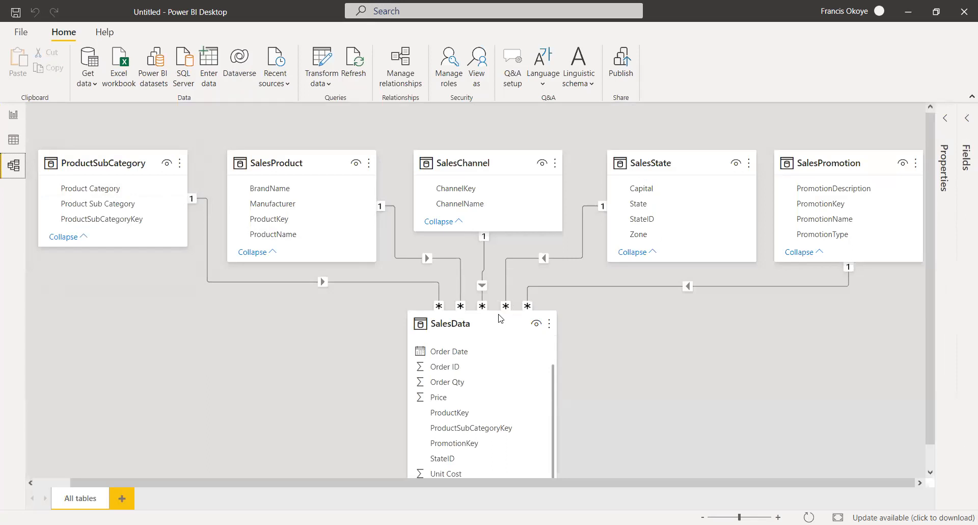
right_click(483, 258)
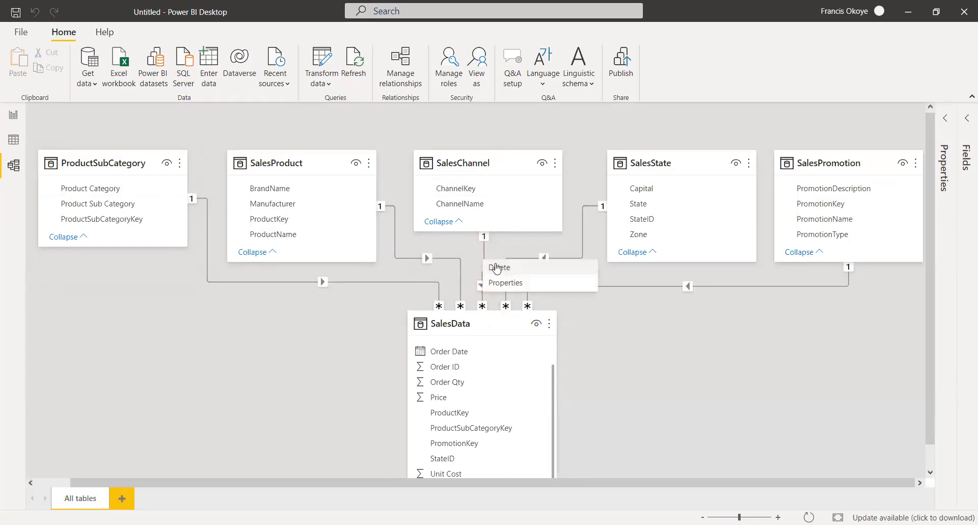
left_click(497, 267)
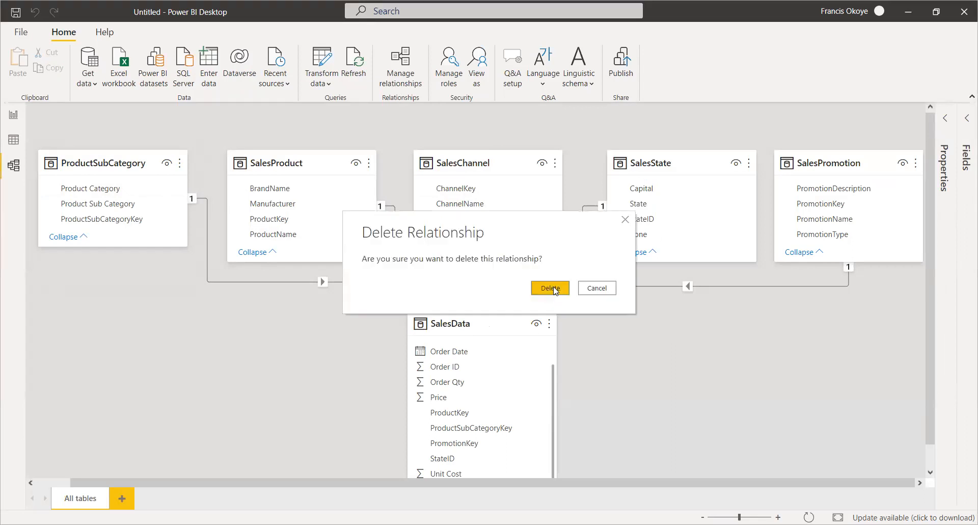
left_click(555, 290)
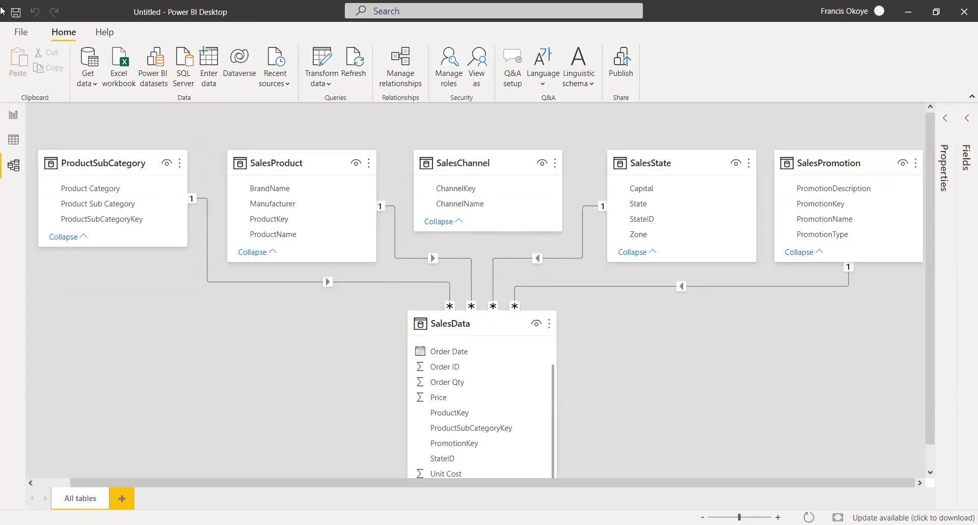
left_click(14, 115)
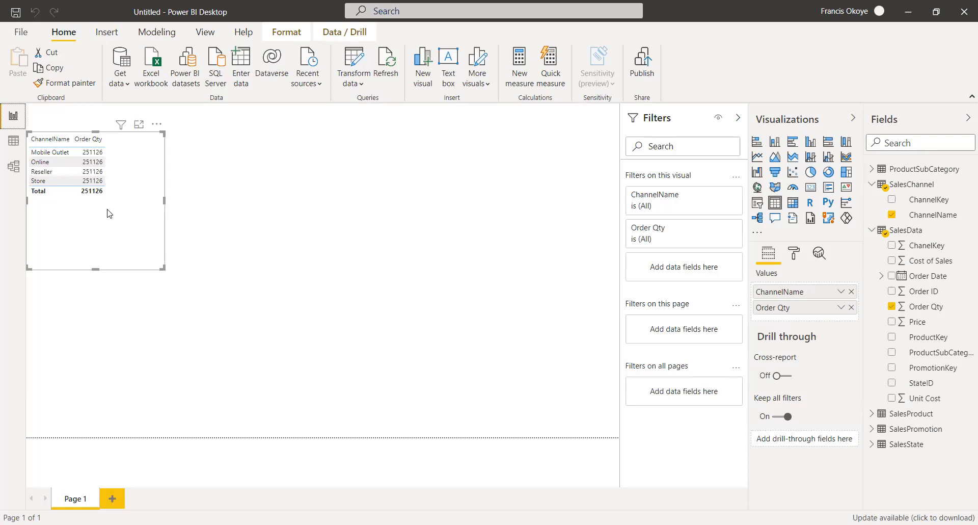
- Relate ChannelKey in SalesChannel to ChanelKey in SalesData again in the model
left_click(13, 167)
left_click_drag(459, 188, 474, 202)
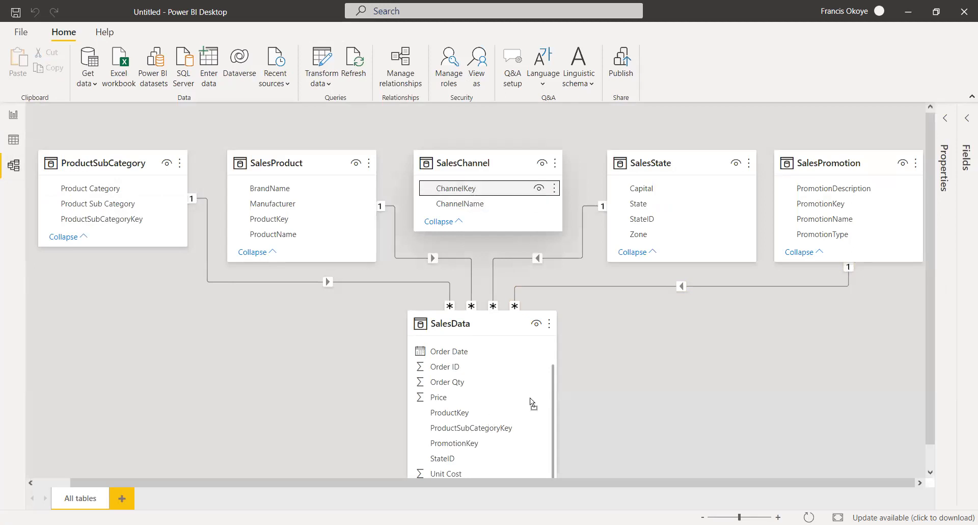
left_click_drag(485, 415, 484, 415)
left_click_drag(484, 413, 530, 399)
left_click_drag(459, 189, 458, 189)
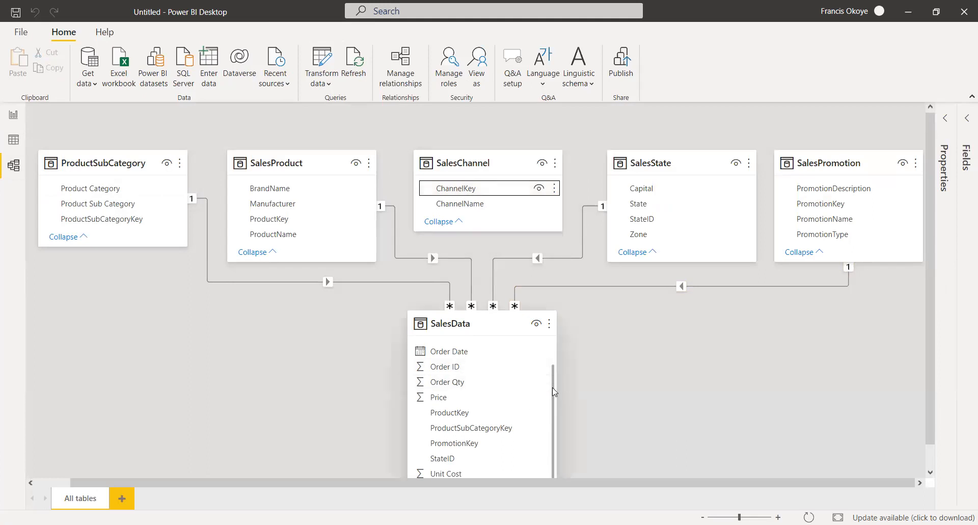
left_click_drag(554, 387, 554, 346)
left_click(459, 193)
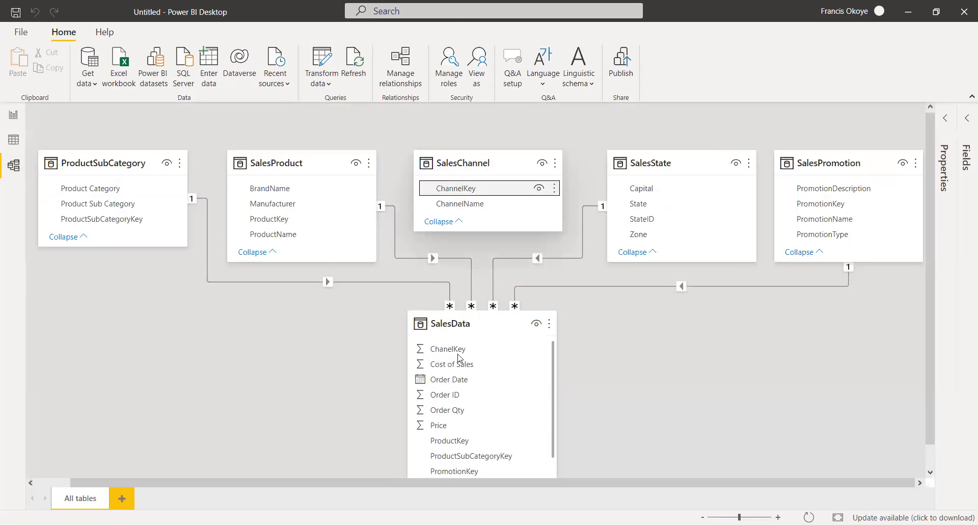
left_click_drag(459, 191, 458, 354)
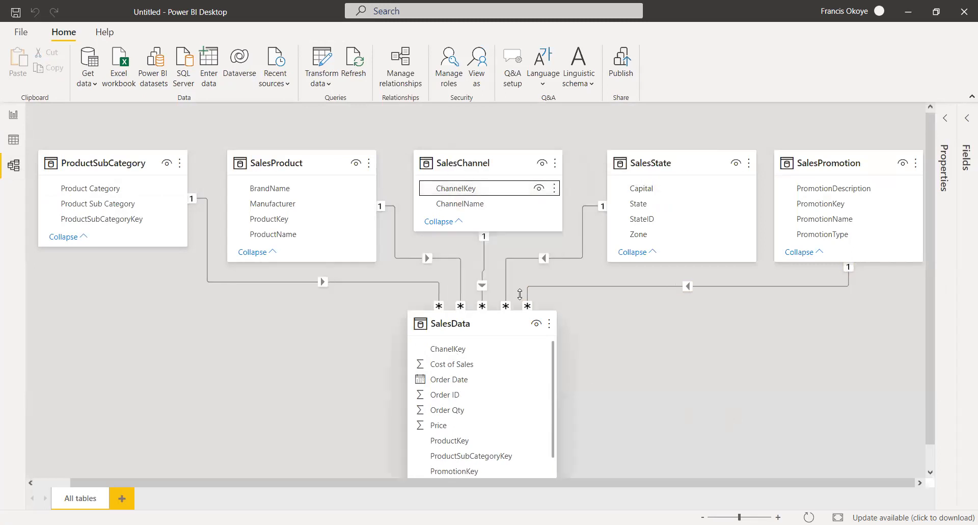
- Convert the channel table on the report page to a clustered bar chart and widen it
left_click(13, 116)
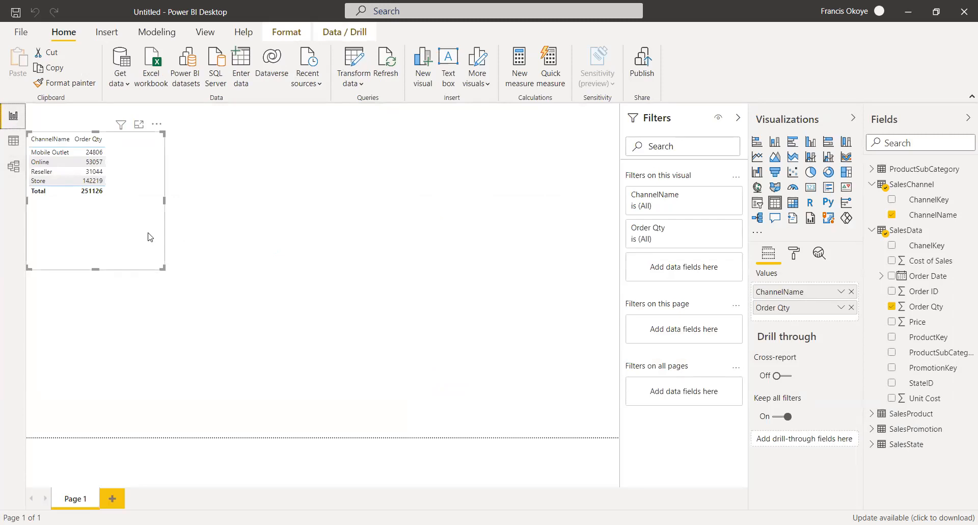
left_click(793, 143)
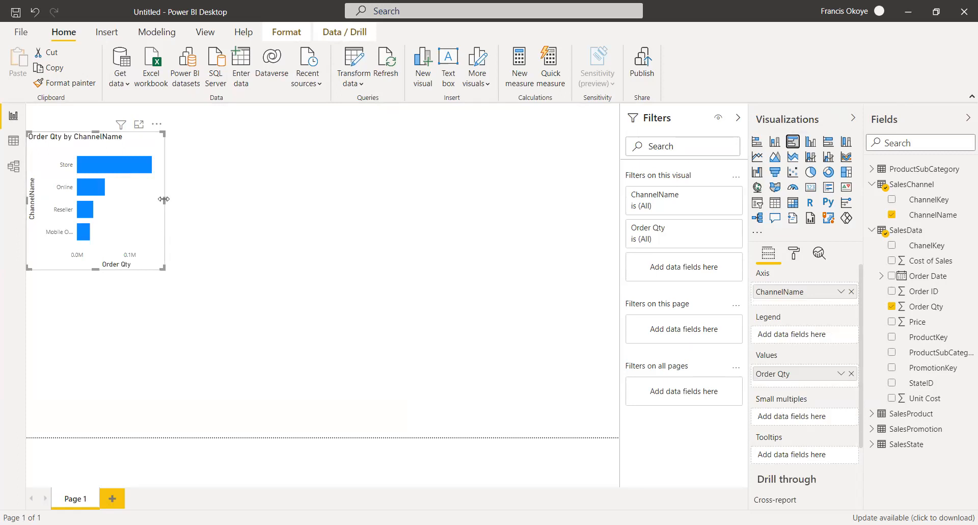
left_click_drag(165, 201, 252, 201)
left_click(255, 206)
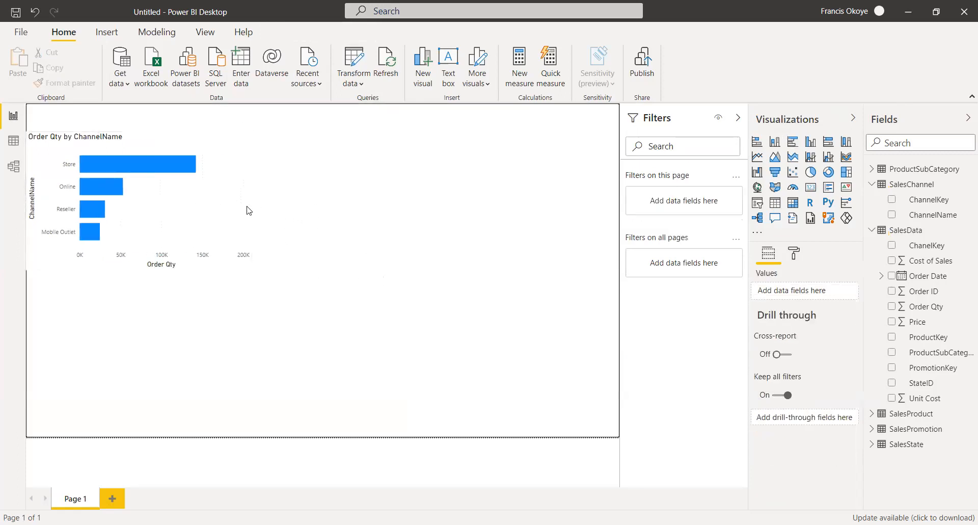
left_click(253, 209)
left_click_drag(250, 202, 229, 203)
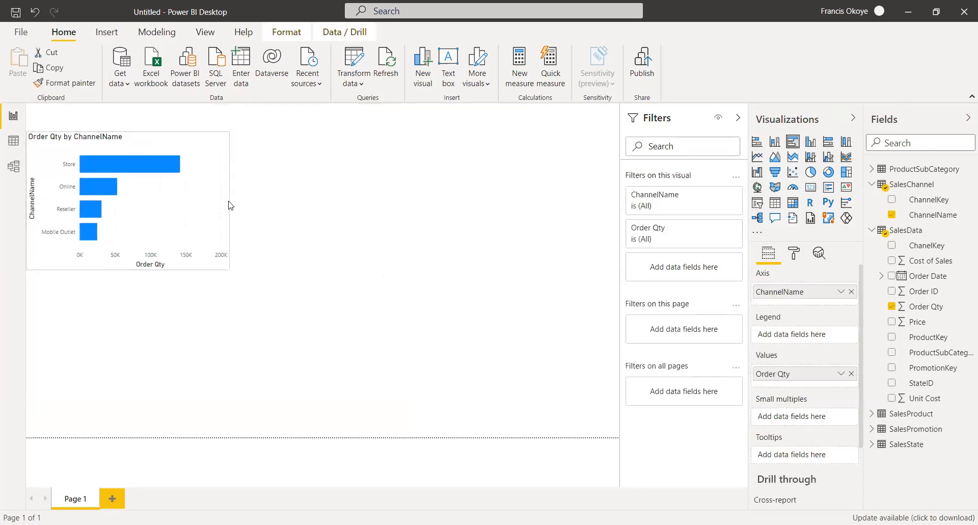
left_click(443, 179)
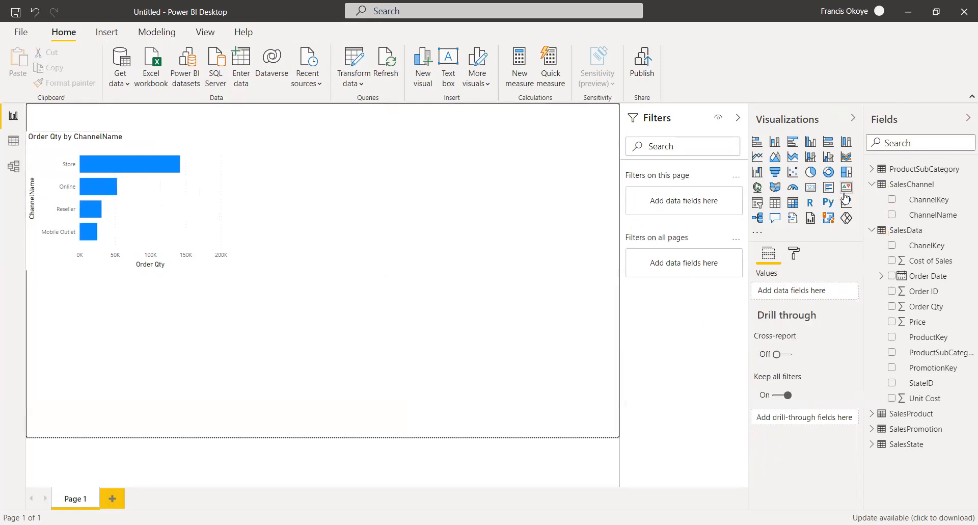
- Add a clustered column chart of Unit Cost by Product Category beside the channel bar chart
left_click(872, 169)
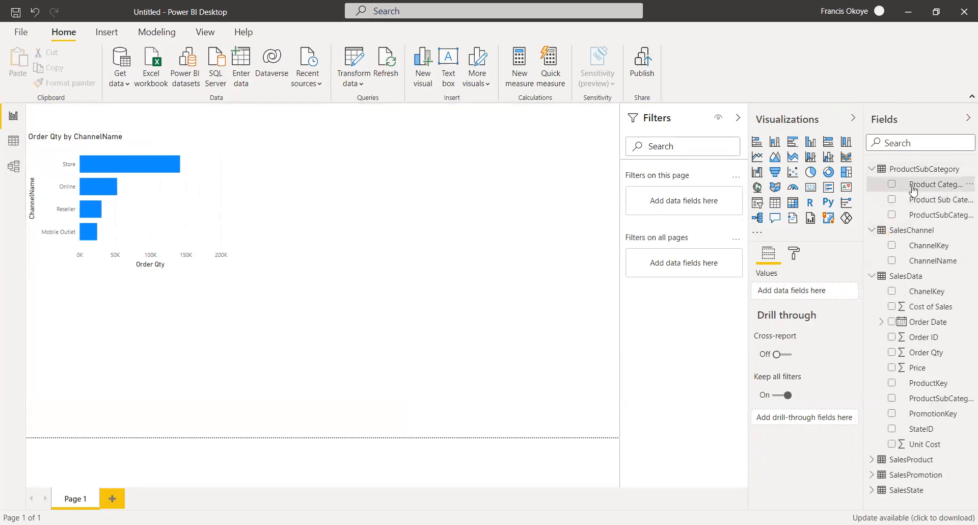
left_click_drag(916, 190, 417, 192)
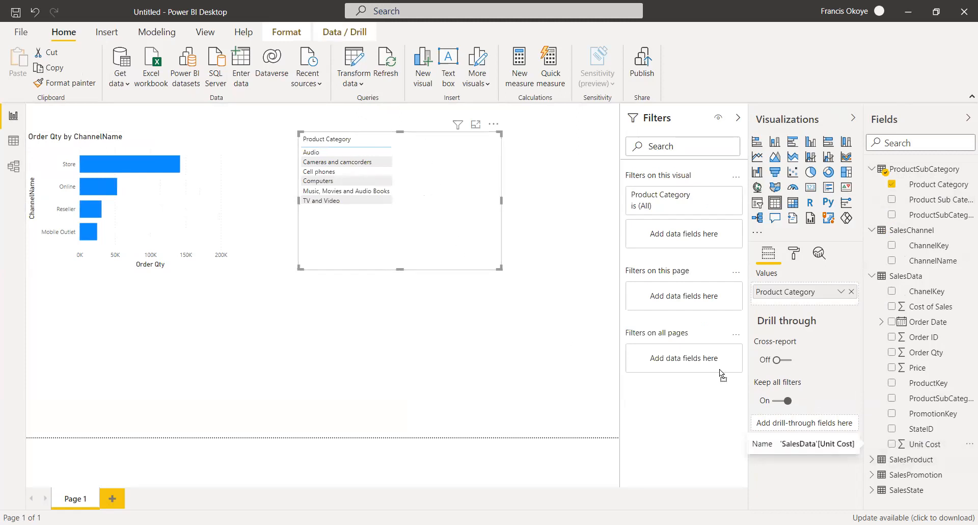
left_click_drag(471, 188, 461, 271)
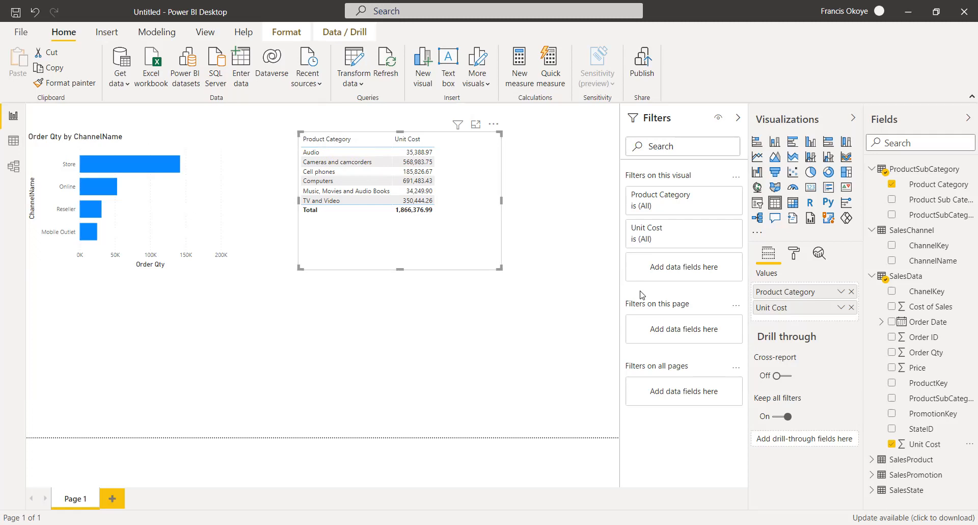
left_click(811, 142)
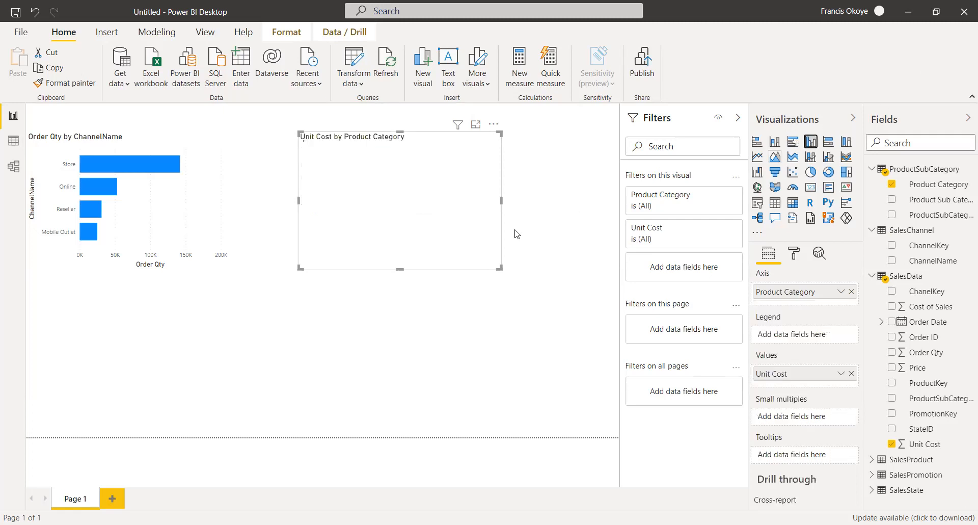
- Widen both charts slightly and move the Unit Cost chart right up against the Order Qty chart
left_click_drag(502, 202, 517, 203)
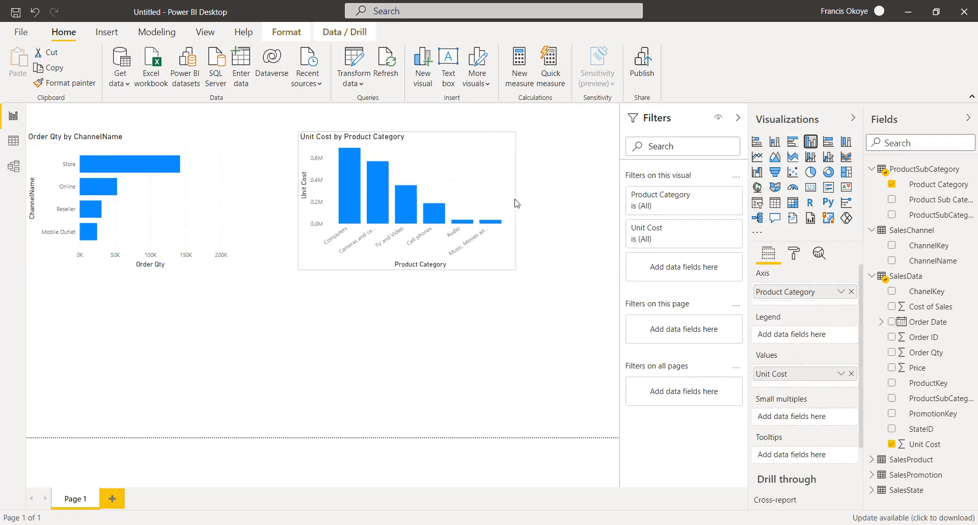
left_click(220, 197)
left_click_drag(229, 197, 252, 198)
left_click_drag(488, 145, 457, 145)
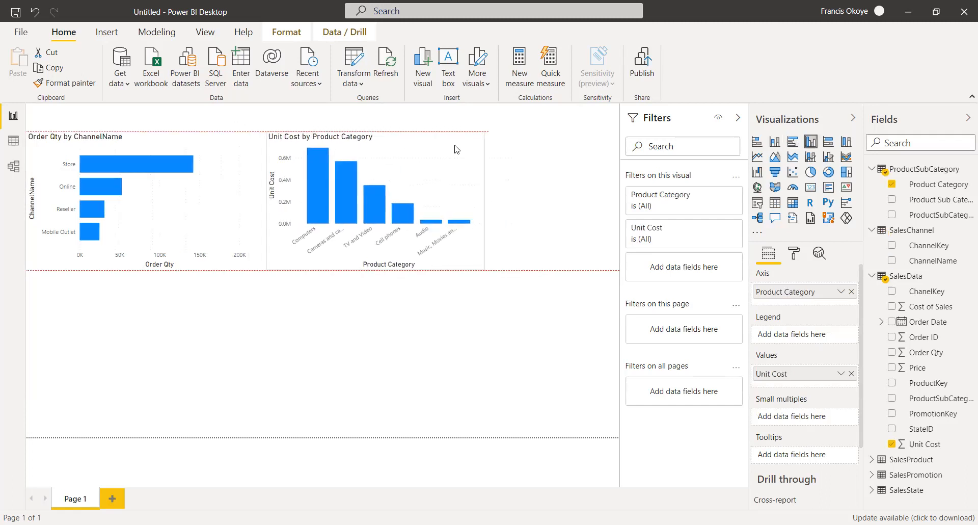
left_click(543, 196)
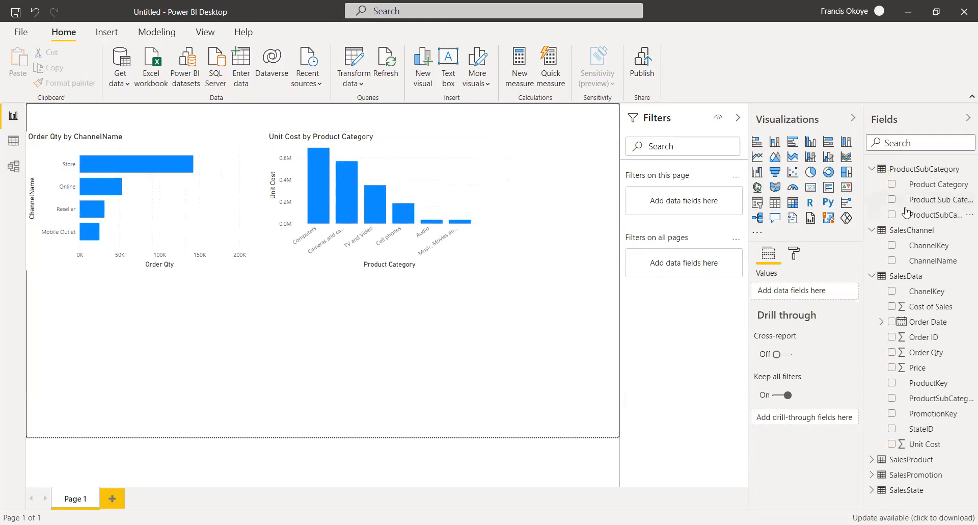
- Collapse the ProductSubCategory, SalesChannel and SalesData field lists and cross-highlight the charts by the Store channel
left_click(872, 169)
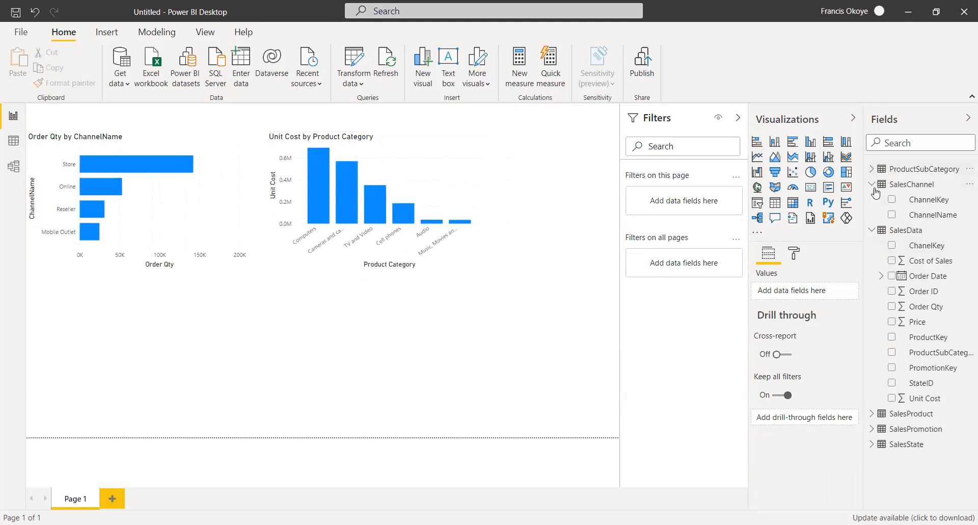
left_click(873, 184)
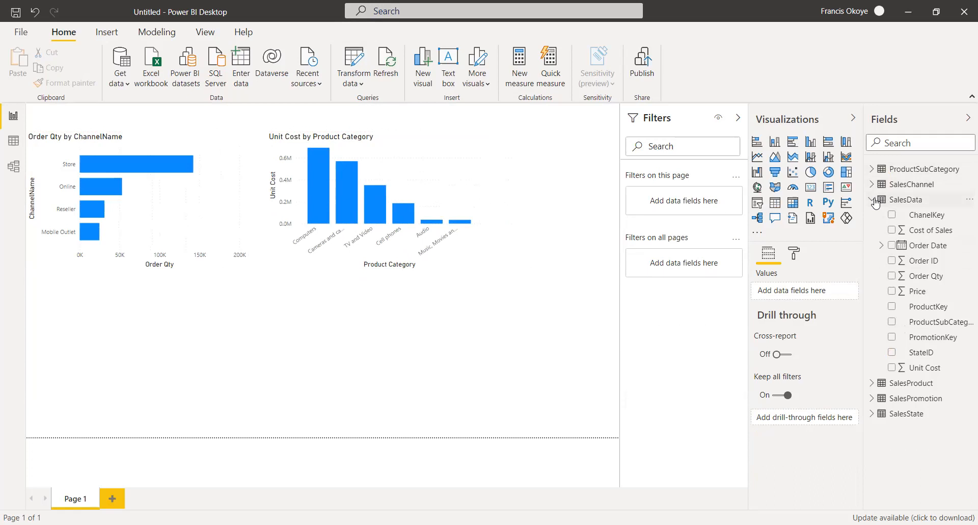
left_click(874, 201)
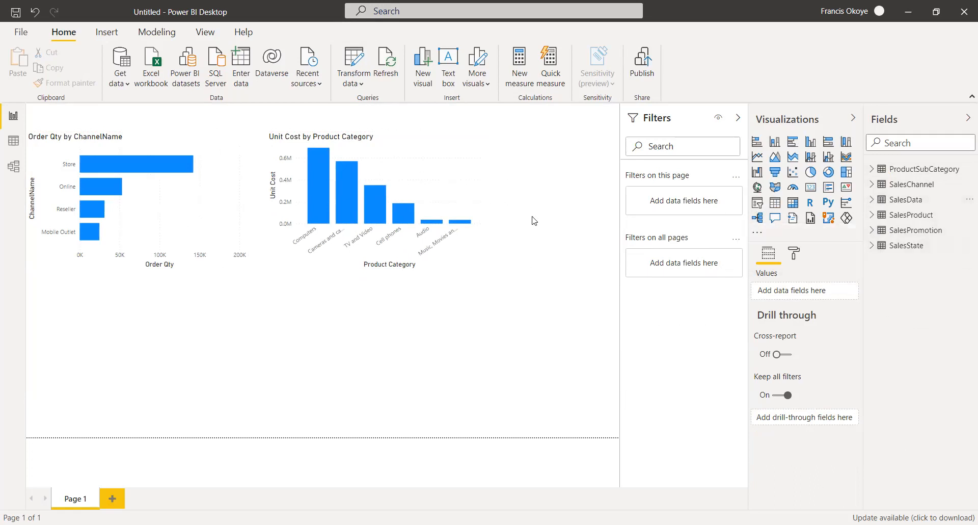
left_click(149, 170)
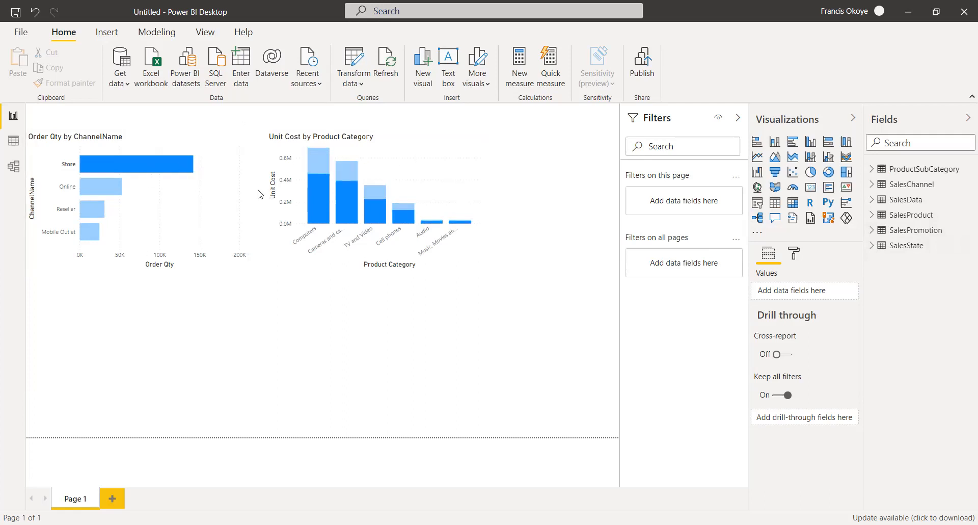
- Expand the ProductSubCategory field list and delete the Order Qty and Unit Cost charts from the page
left_click(886, 174)
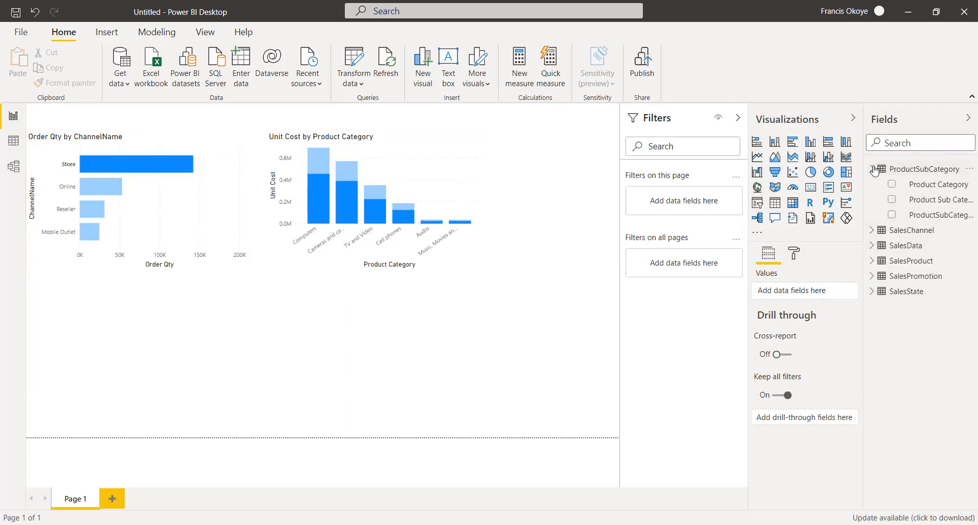
left_click(200, 141)
key("Delete")
left_click(418, 152)
key("Delete")
- Build a table of Cost of Sales by Product Category on the empty page and size it to fit both columns
left_click_drag(945, 183, 601, 225)
left_click_drag(118, 204, 115, 243)
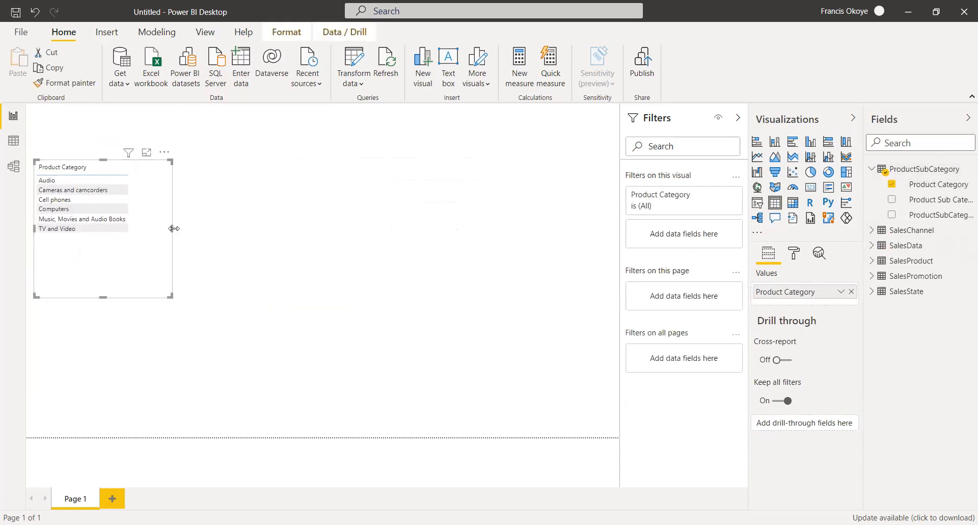
left_click_drag(172, 228, 256, 216)
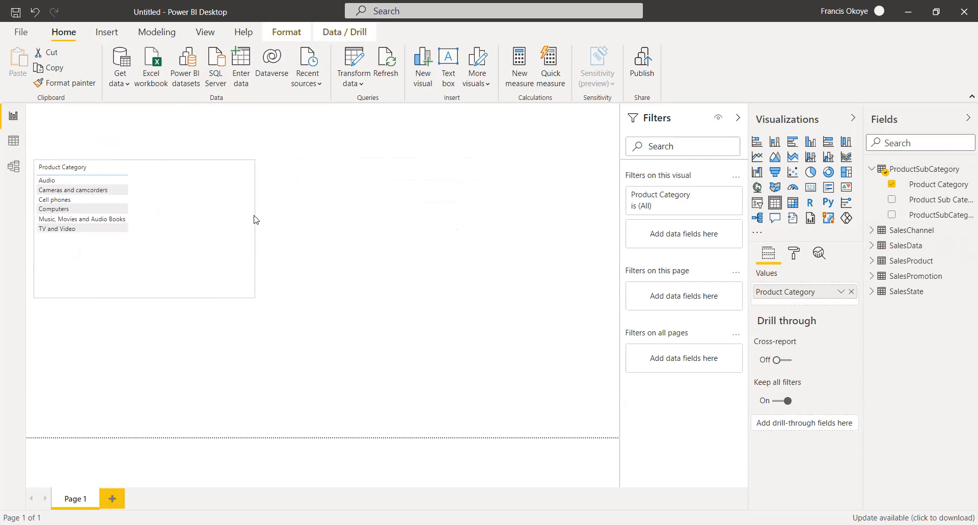
left_click(302, 228)
left_click(159, 197)
left_click(870, 246)
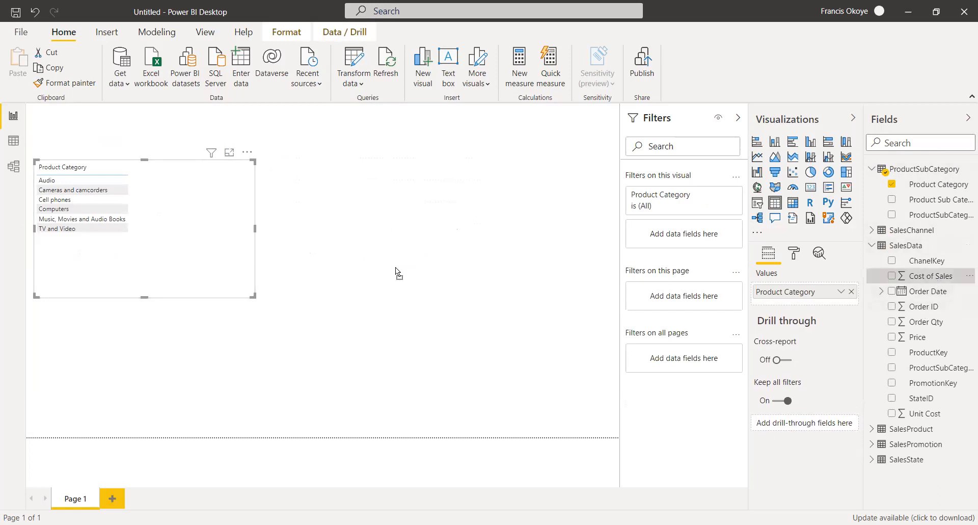
left_click(347, 198)
left_click(248, 215)
left_click_drag(255, 230, 205, 227)
left_click(259, 212)
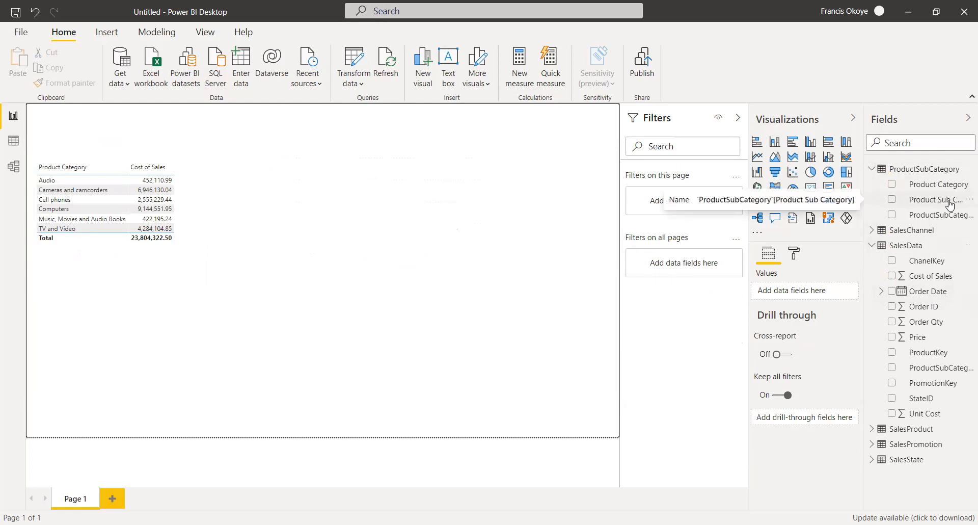
- Add a table of Order Qty by Product Sub Category and align it beside the Cost of Sales table
left_click_drag(951, 204, 415, 230)
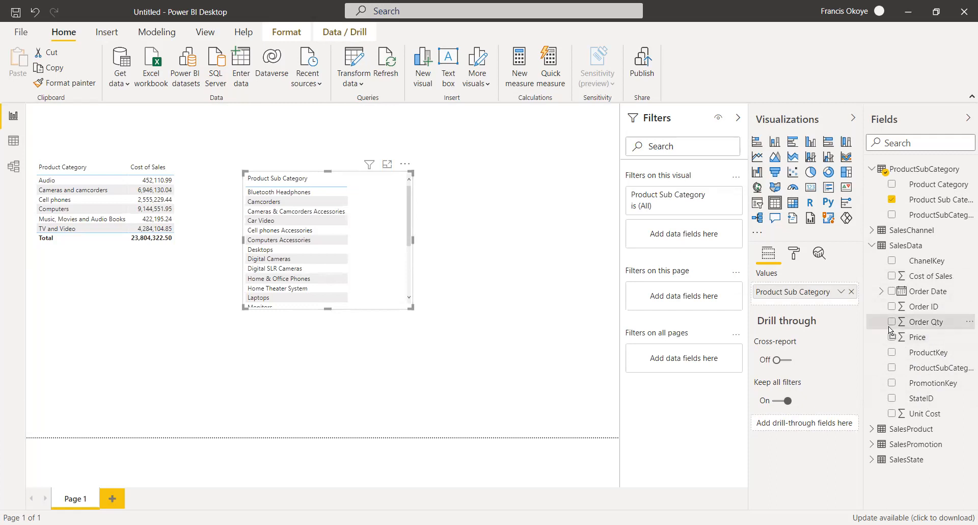
left_click_drag(407, 248, 366, 225)
left_click(434, 243)
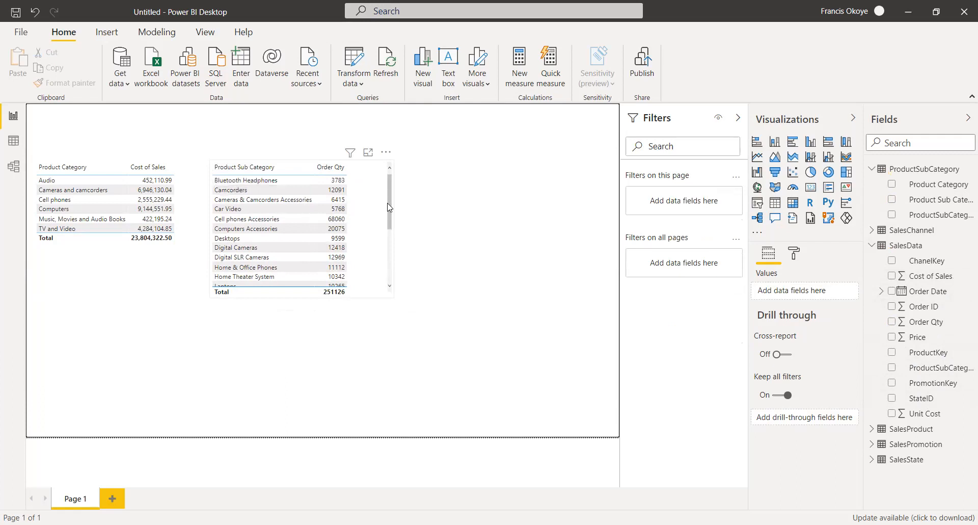
left_click_drag(390, 209, 398, 161)
- Add a third table showing Product Category with the count of Product Category, beside the Order Qty table
left_click(925, 189)
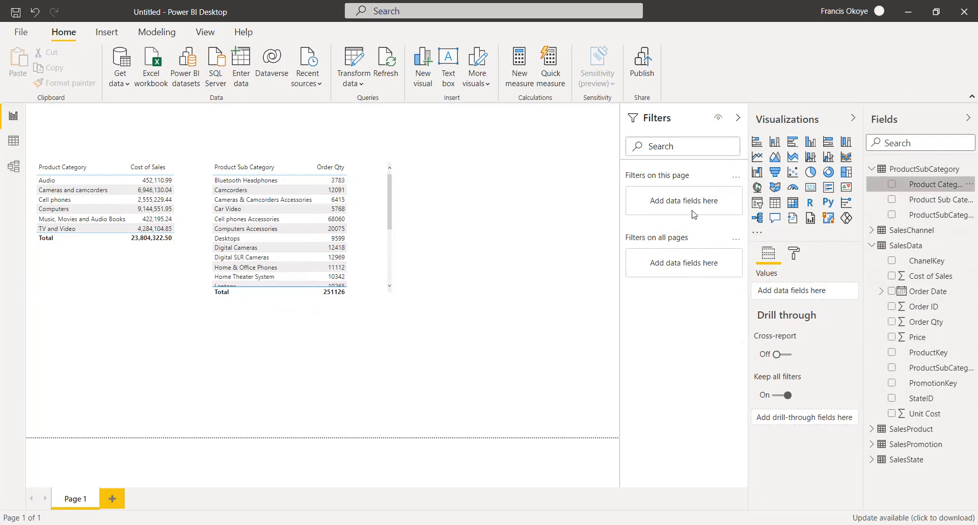
left_click_drag(692, 210, 546, 289)
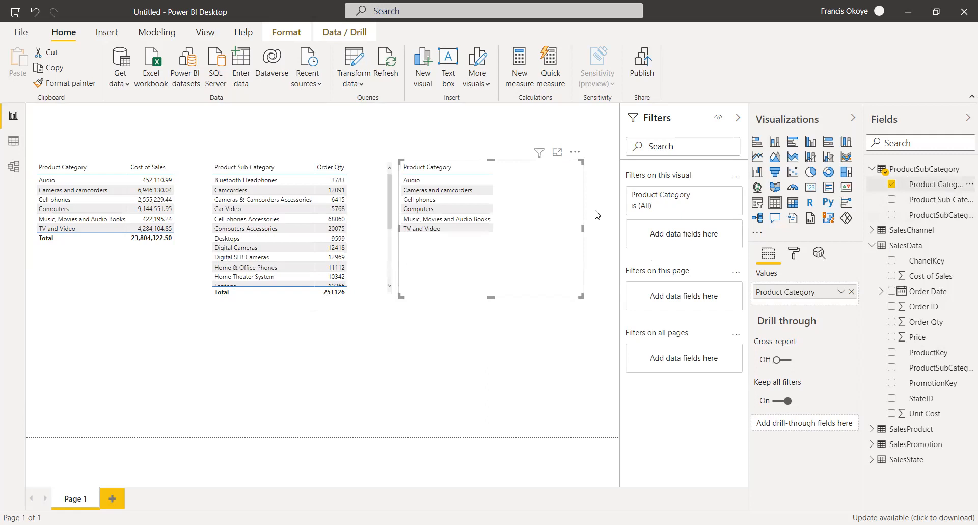
left_click_drag(597, 214, 542, 270)
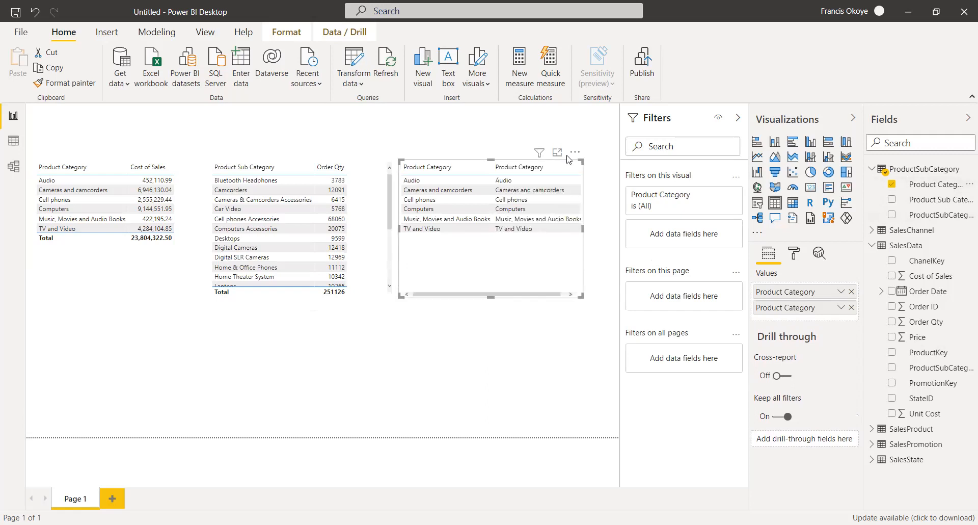
left_click(842, 308)
left_click(760, 461)
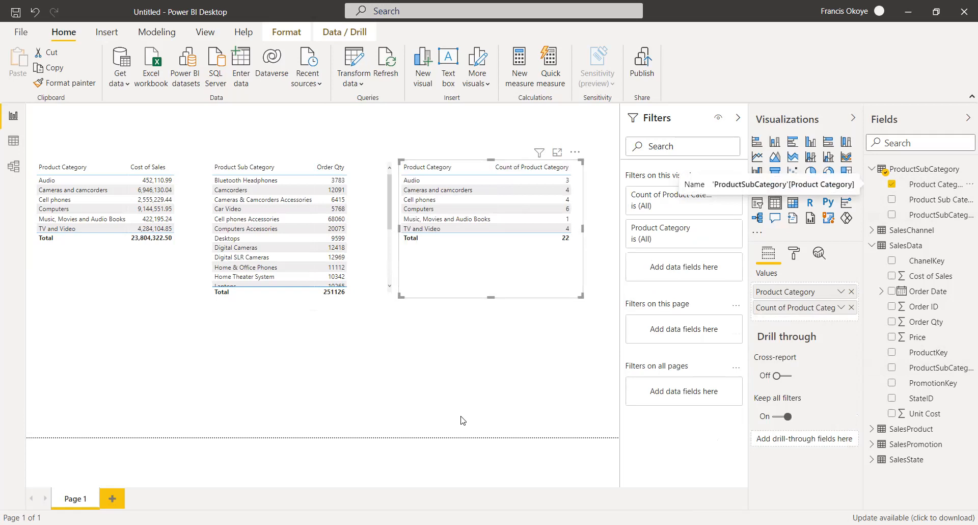
- Add a table of average Price by Product Category below the Cost of Sales table, then shorten and reposition it
left_click(205, 375)
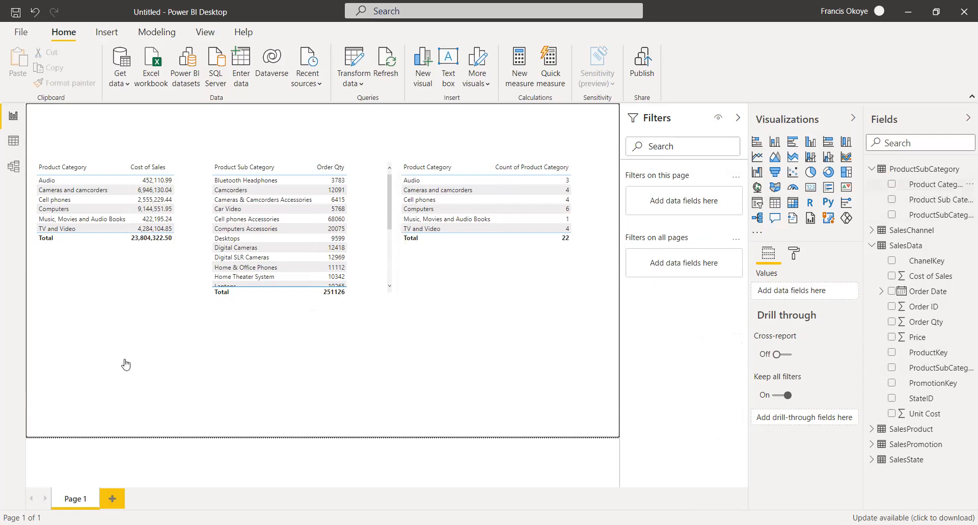
left_click_drag(126, 364, 127, 365)
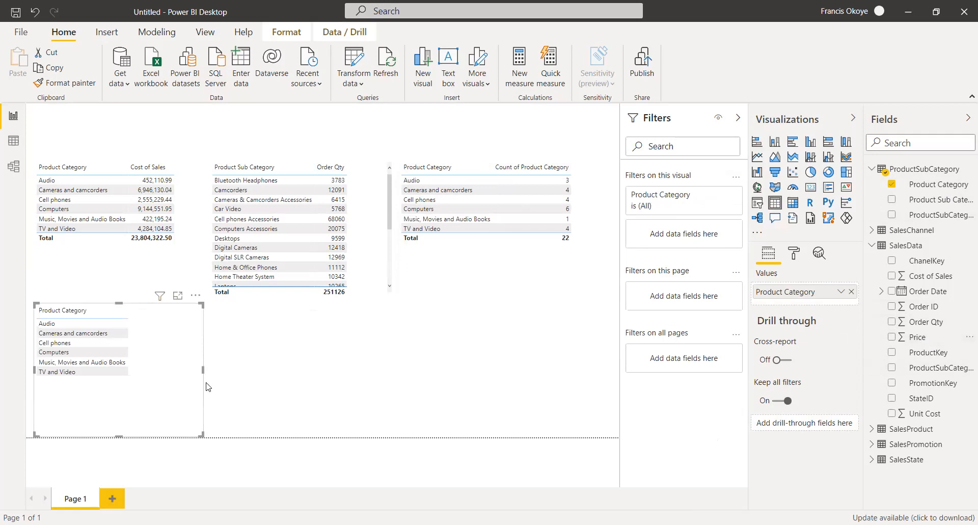
left_click_drag(203, 371, 220, 371)
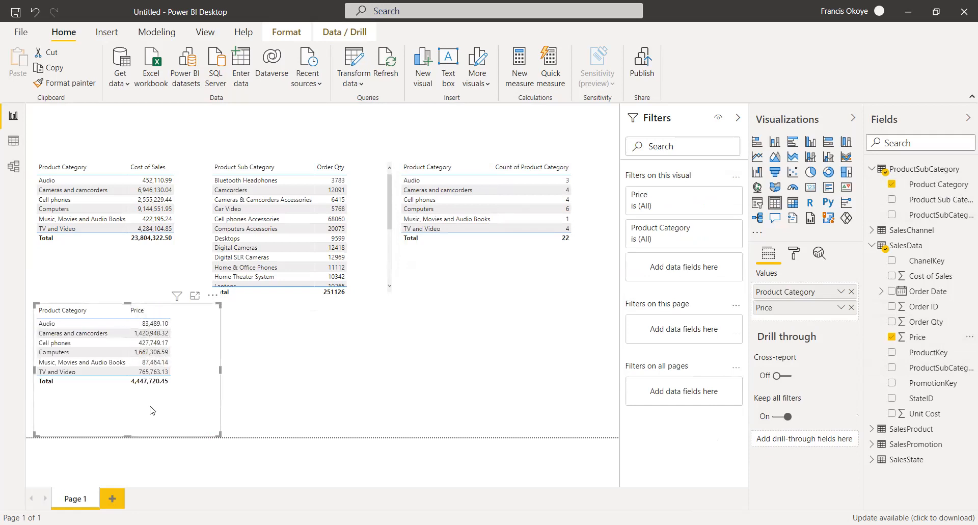
left_click(841, 308)
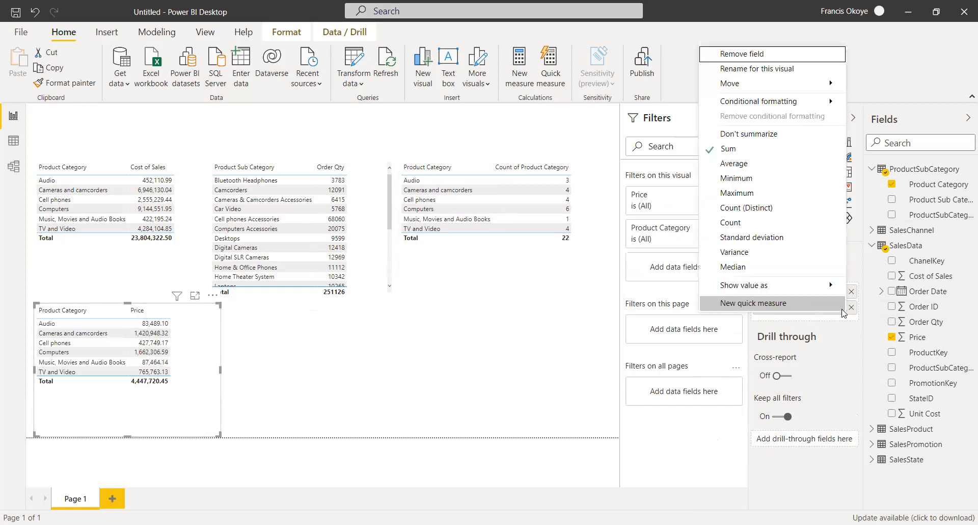
left_click(758, 162)
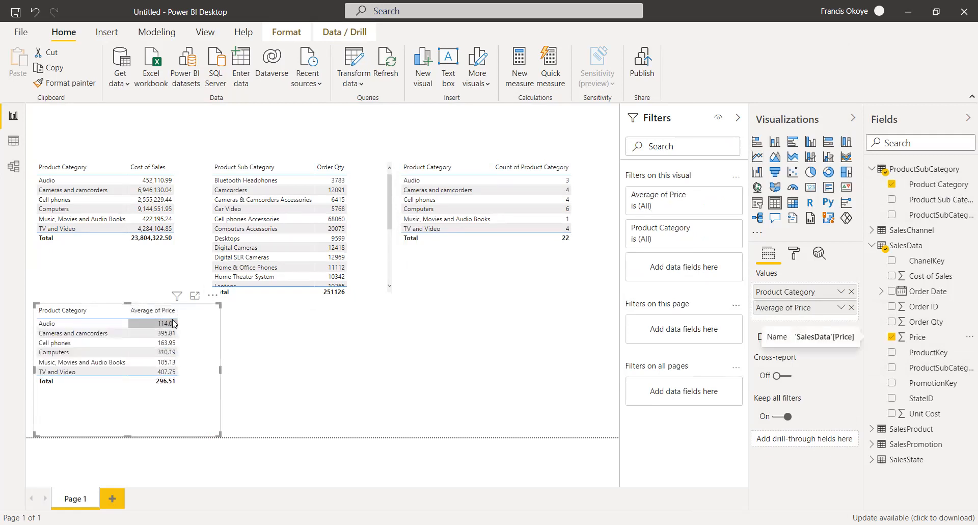
left_click_drag(124, 435, 128, 391)
left_click_drag(201, 363, 195, 381)
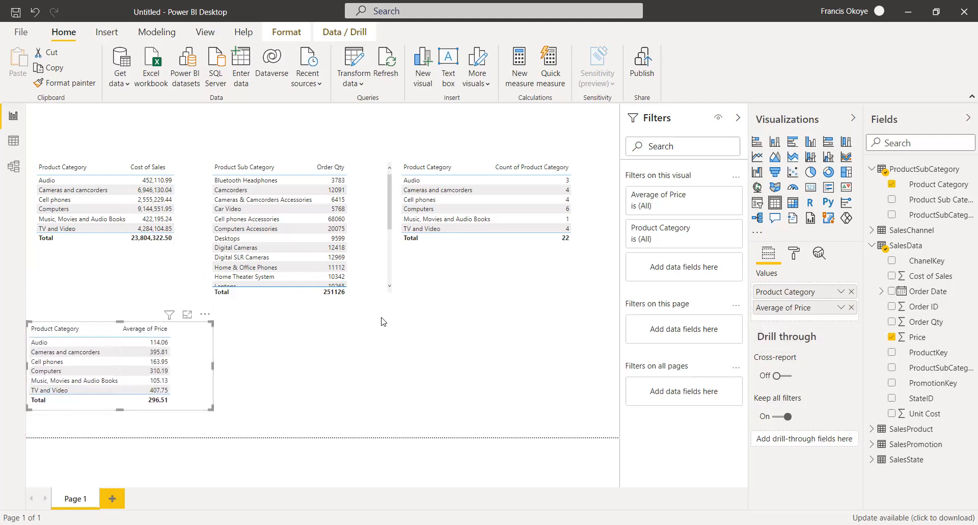
- Nudge the Order Qty table upward and add a table of average Unit Cost by Product Category below it
left_click(375, 239)
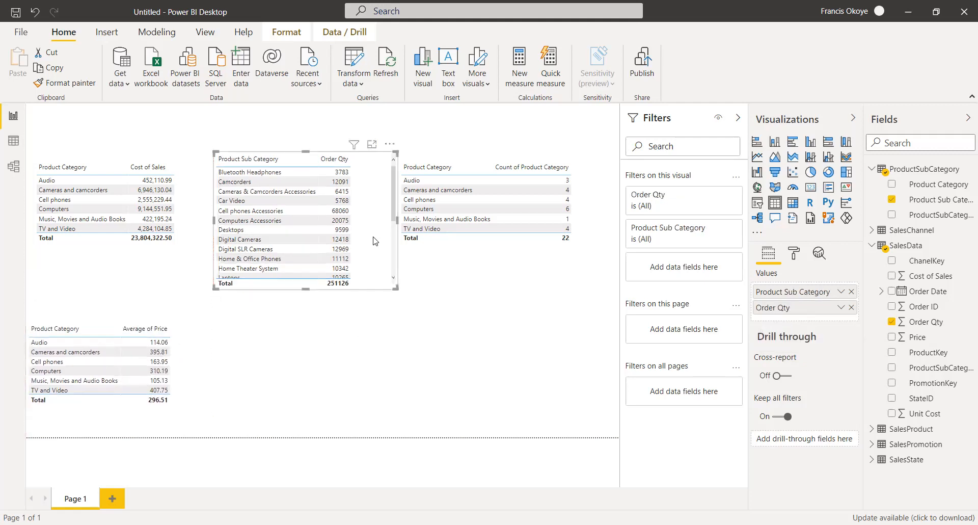
left_click(264, 338)
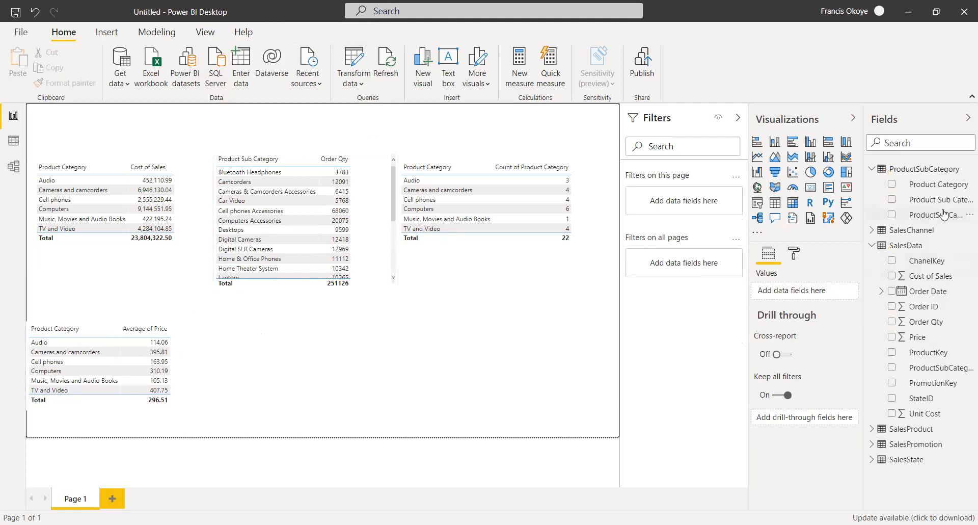
left_click_drag(946, 190, 860, 210)
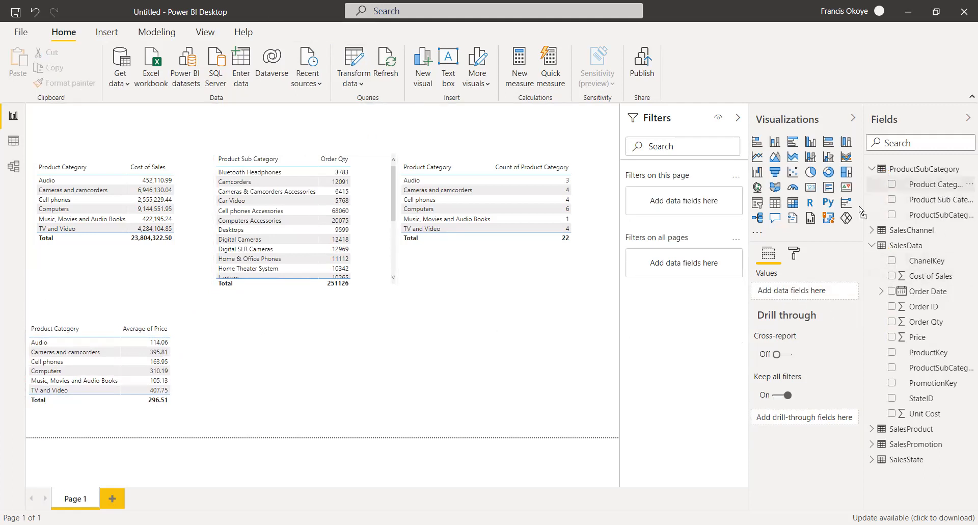
left_click_drag(329, 349, 328, 349)
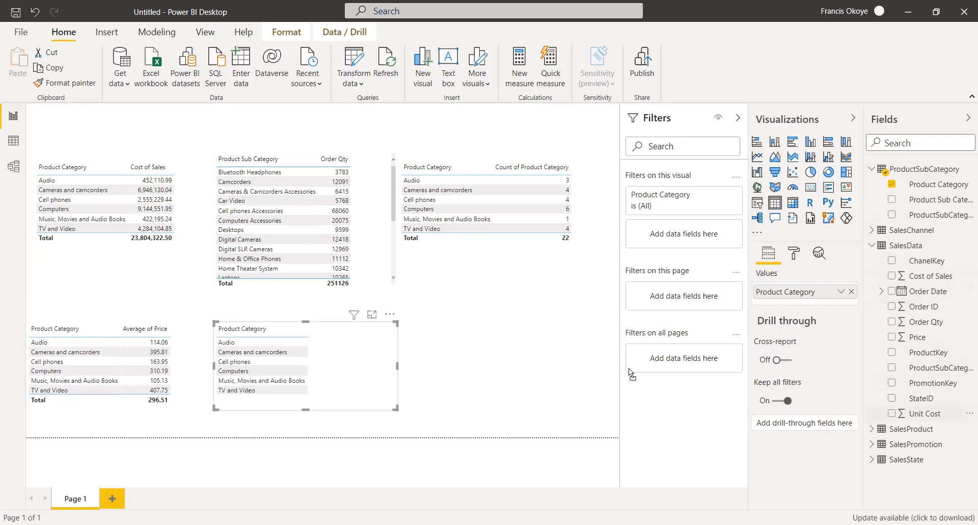
left_click_drag(364, 357, 364, 357)
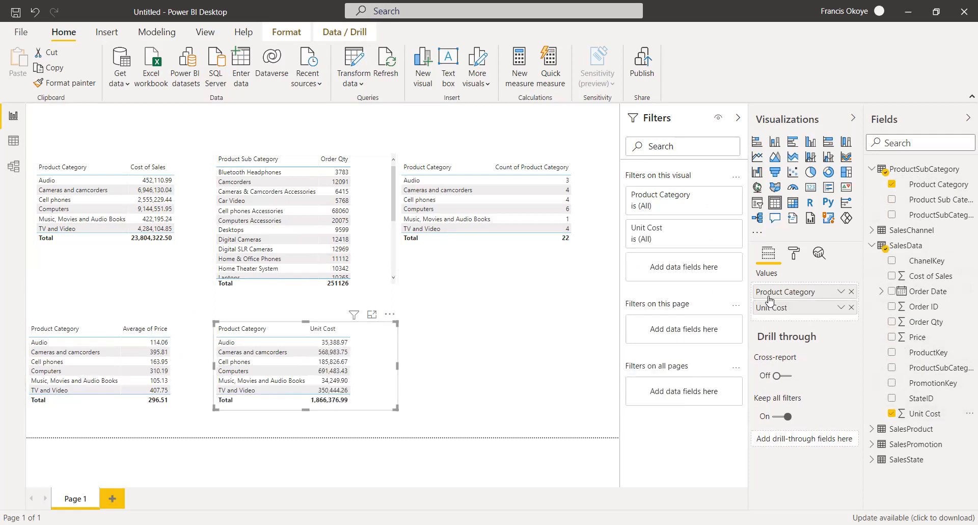
left_click(841, 306)
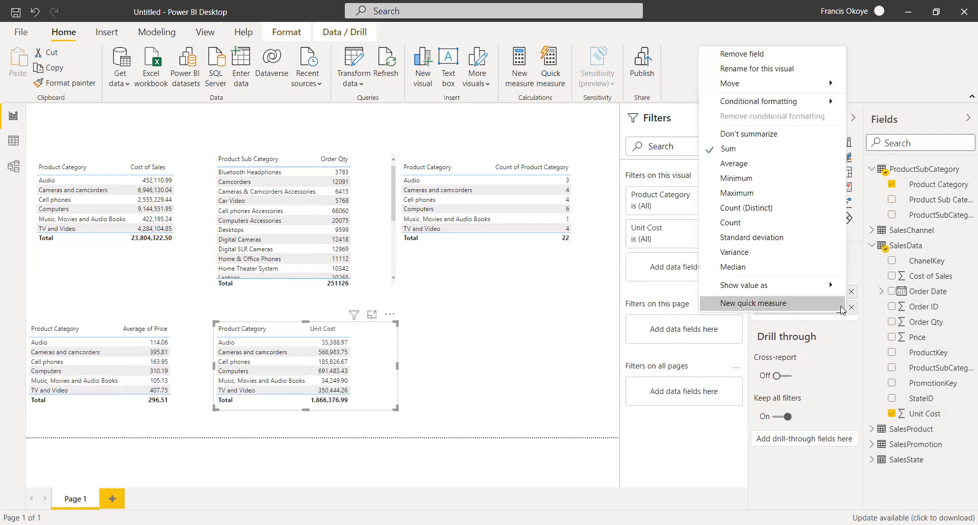
left_click(764, 163)
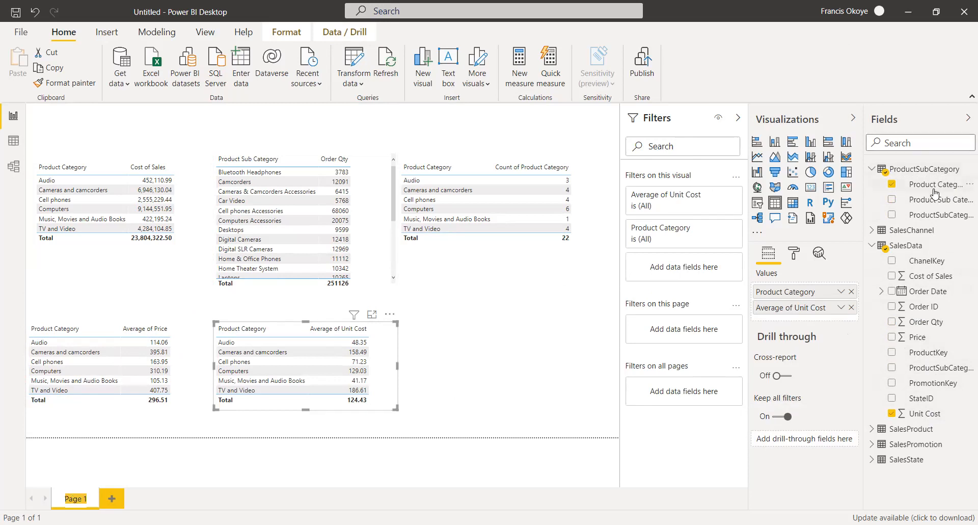
- Rename the current page as Product Category Report and add four blank report pages
type("Product Category Repor")
left_click(261, 462)
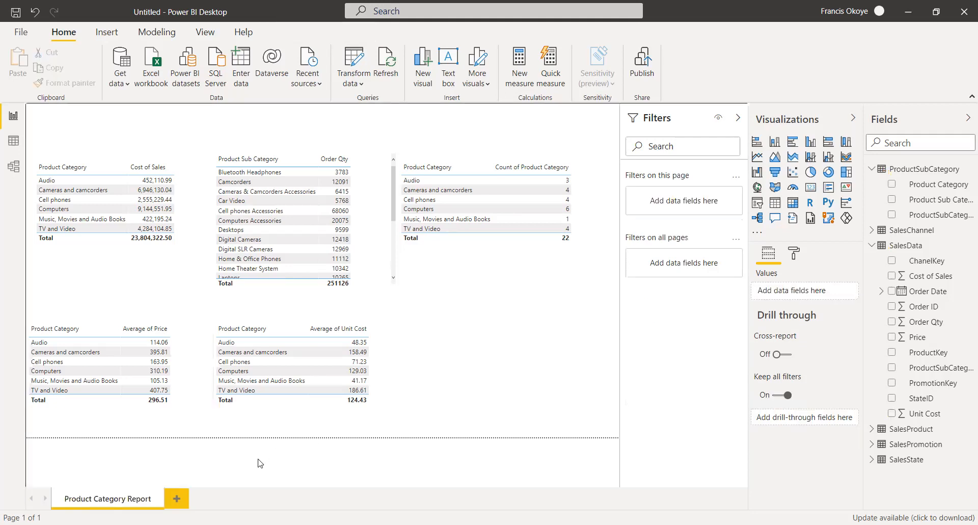
left_click(177, 498)
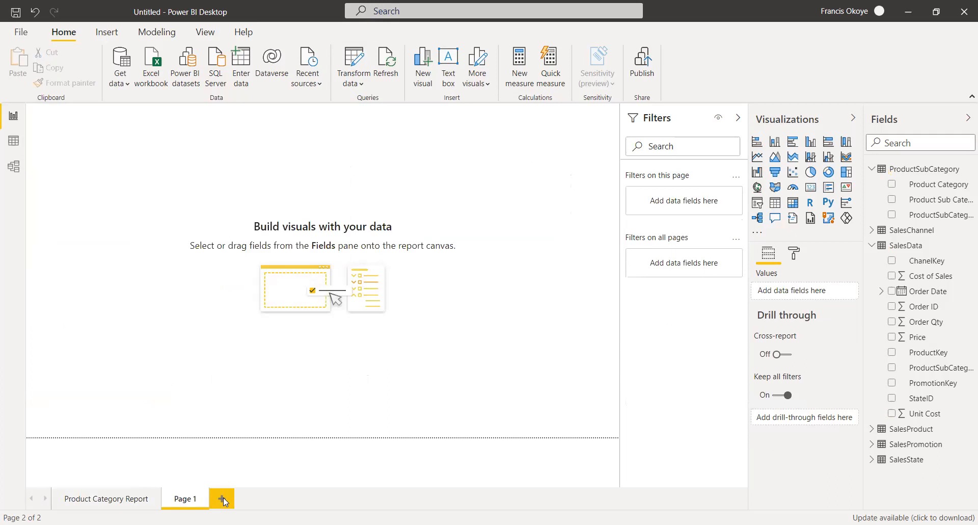
left_click(221, 498)
left_click(277, 497)
left_click(326, 498)
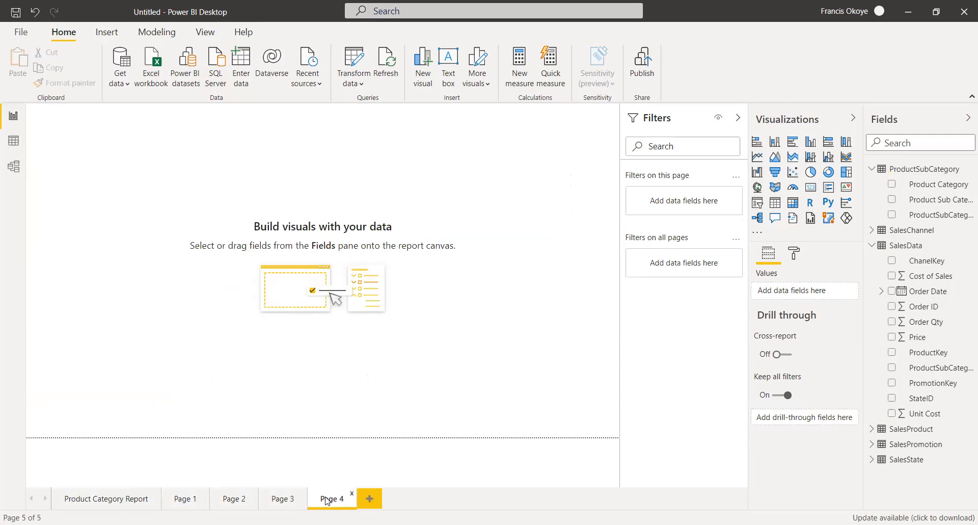
- Rename Page 1 as Sales Chanel Report
double_click(191, 502)
type("Cale")
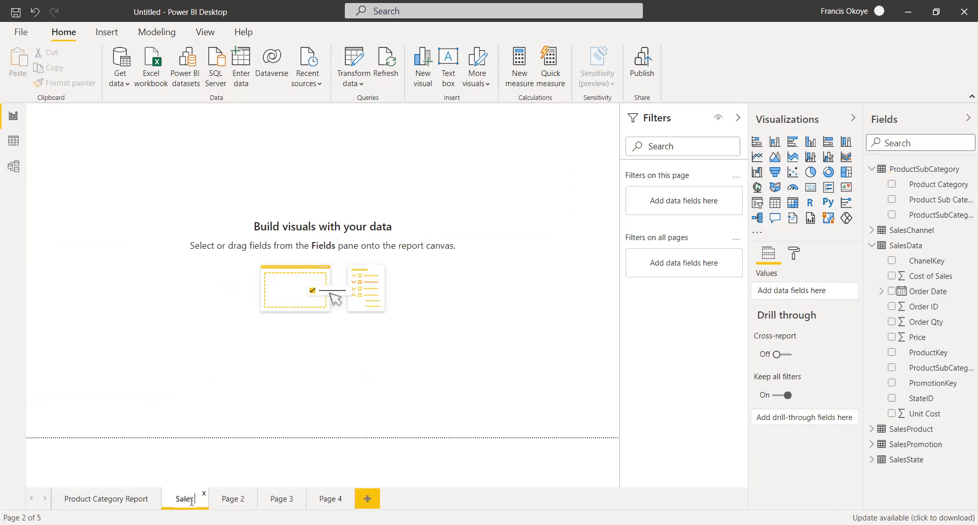
type("s Chanel Report")
key("Return")
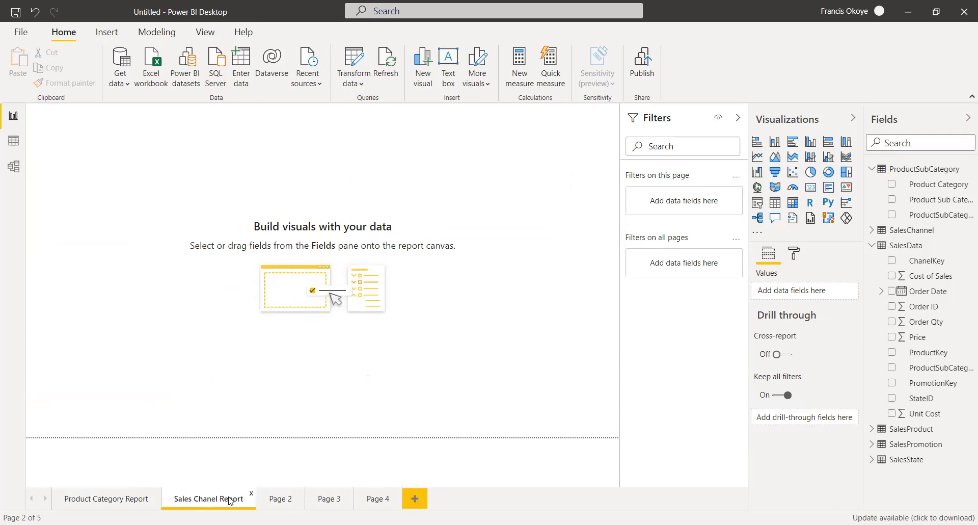
- Collapse the SalesData field list and rename Page 2 as Sales Product Report
left_click(276, 502)
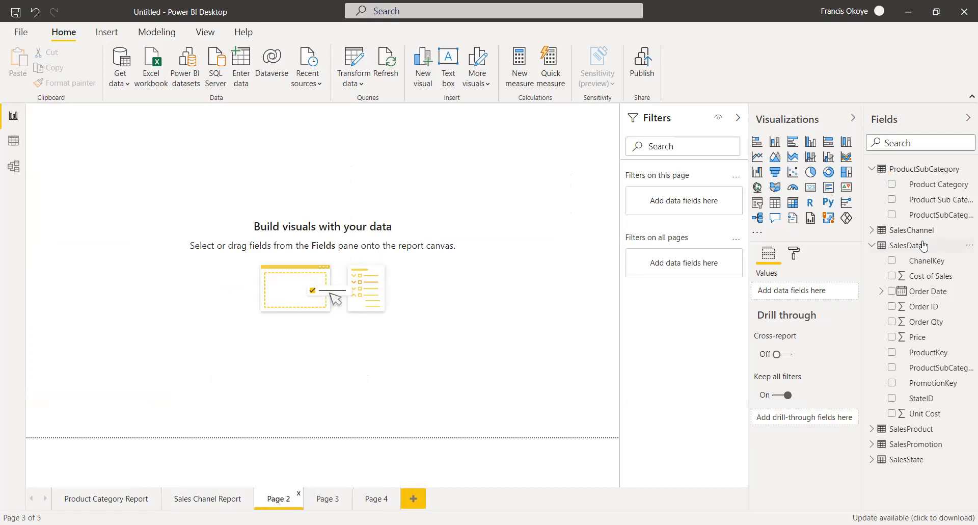
left_click(874, 246)
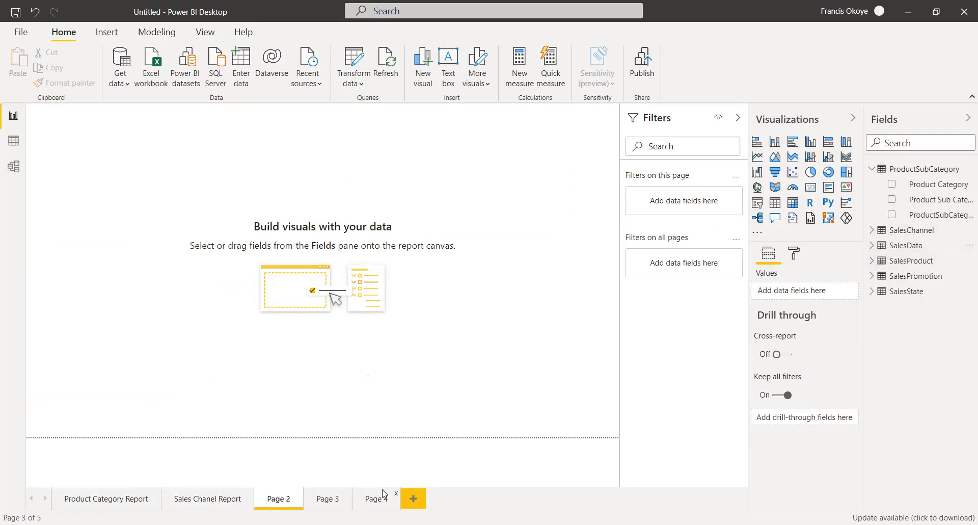
double_click(279, 502)
type("Sales Product")
type(" Report")
left_click(326, 478)
- Rename Page 3 as Sales Promotion Report
left_click(371, 502)
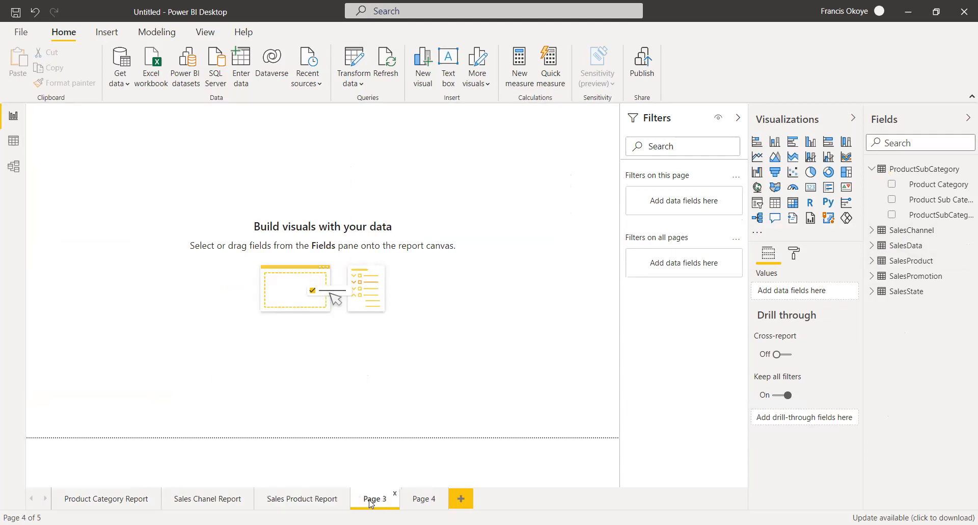
double_click(371, 500)
type("SalesPromotion Report")
left_click(427, 440)
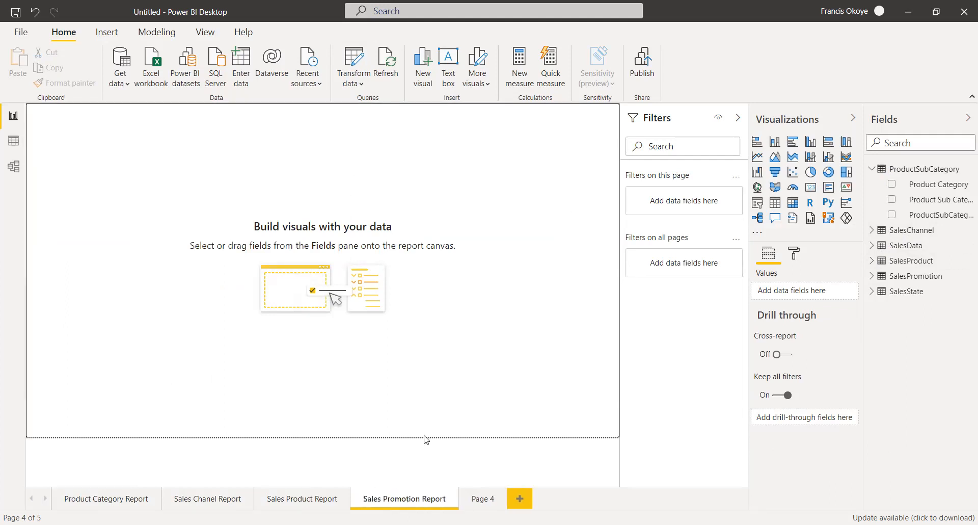
- Rename Page 4 as Sales States Report
left_click(483, 502)
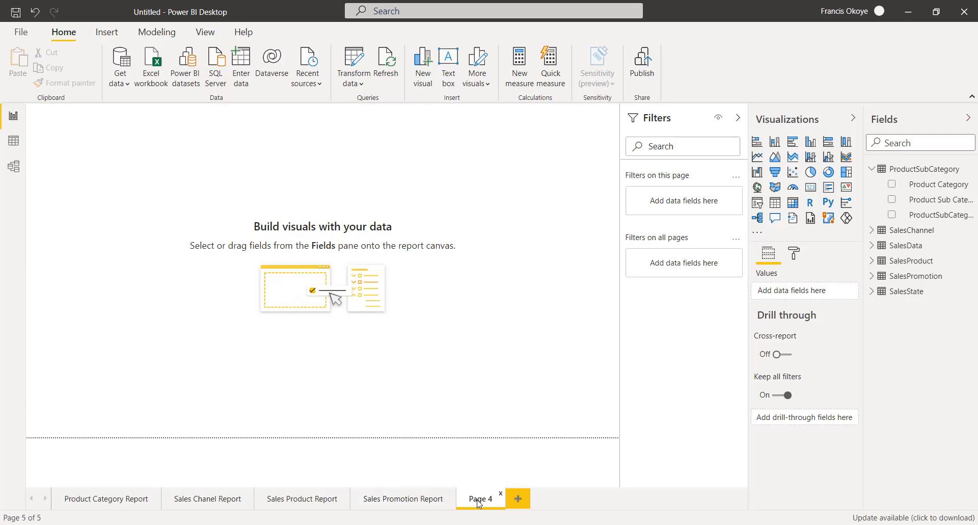
double_click(478, 499)
type("Sales S")
type("tates Repo")
type("rt")
left_click(506, 447)
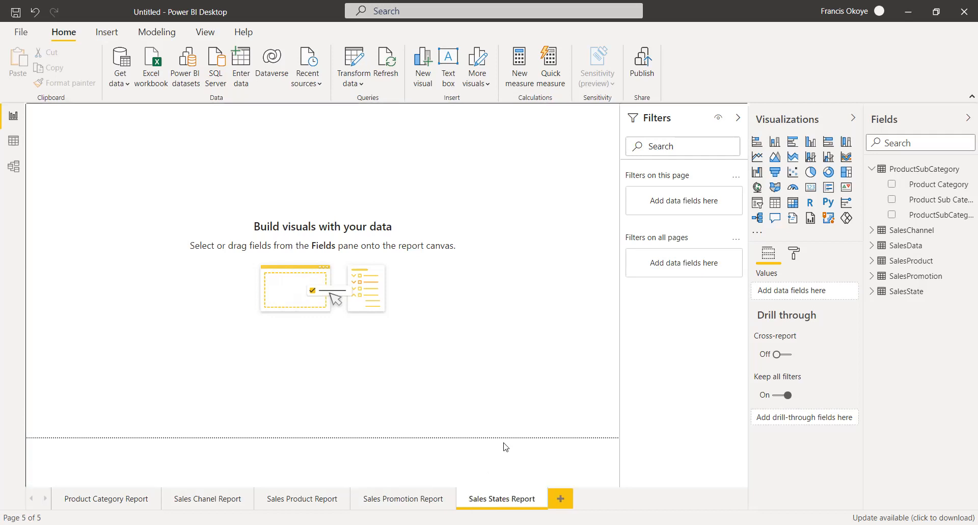
- Add a new report page and name it DASHBOARD
left_click(559, 498)
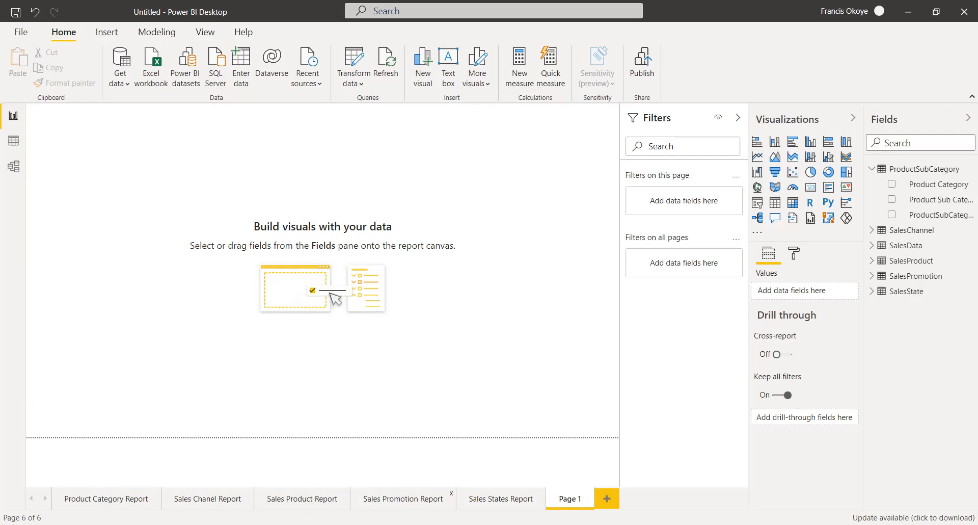
double_click(568, 501)
type("DA")
type("SH")
type("BA")
type("ORD")
key("Return")
left_click(410, 370)
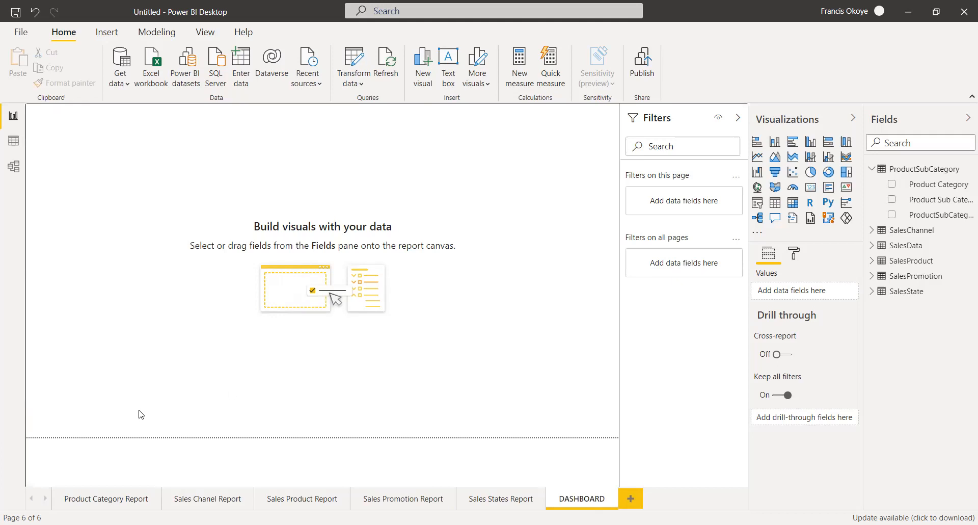
- Shorten the Count of Product Category table on the Product Category Report page to fit its rows
left_click(105, 500)
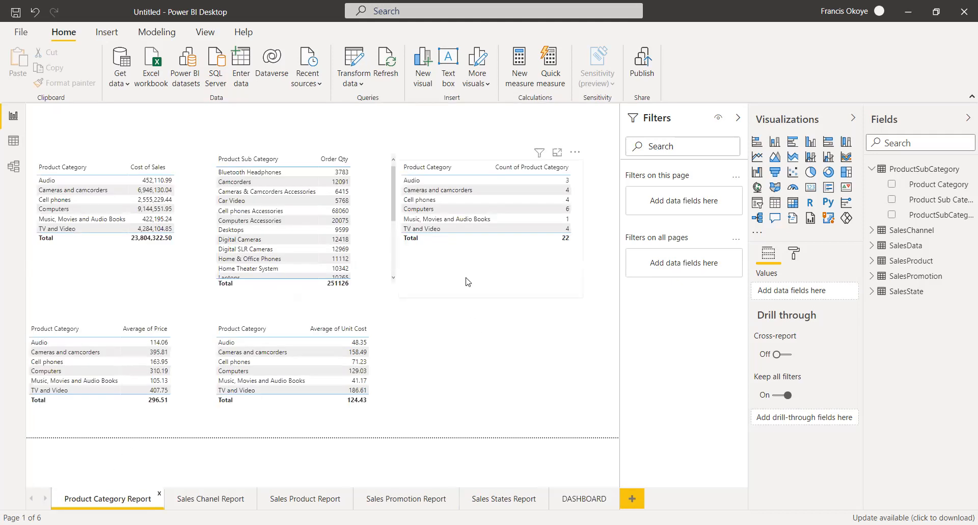
left_click(488, 298)
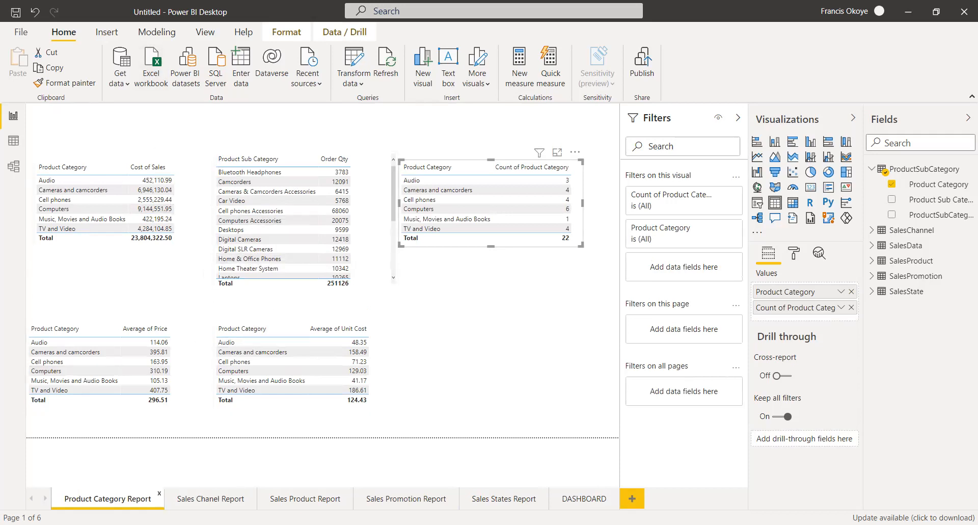
left_click(357, 502)
left_click(443, 502)
left_click(474, 502)
left_click(563, 503)
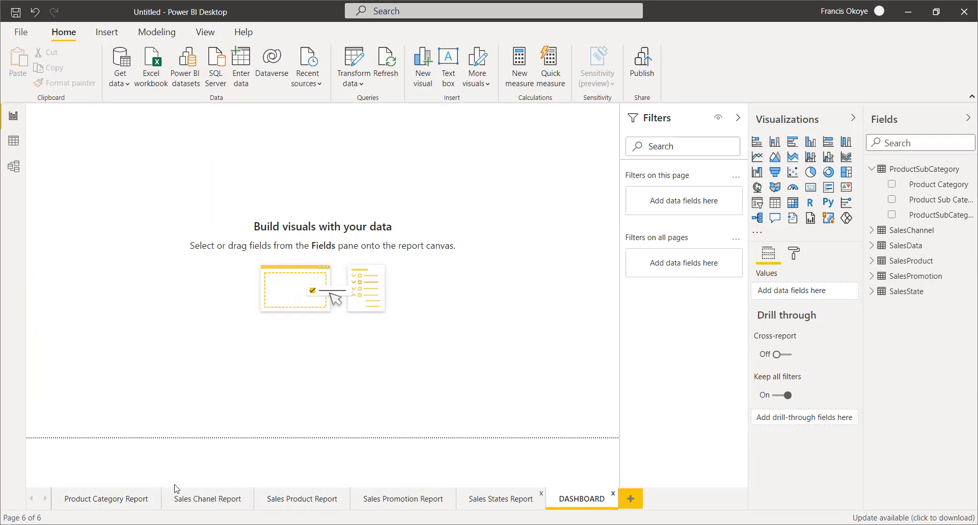
- On the Product Category Report page, shorten the Cost of Sales table and shift the Order Qty table slightly toward the right
left_click(155, 495)
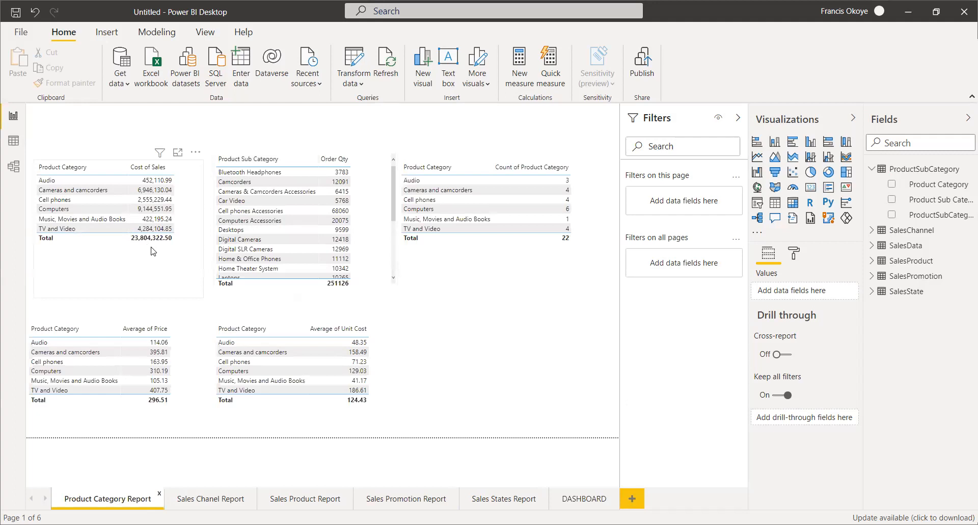
left_click(125, 286)
left_click_drag(123, 298, 128, 253)
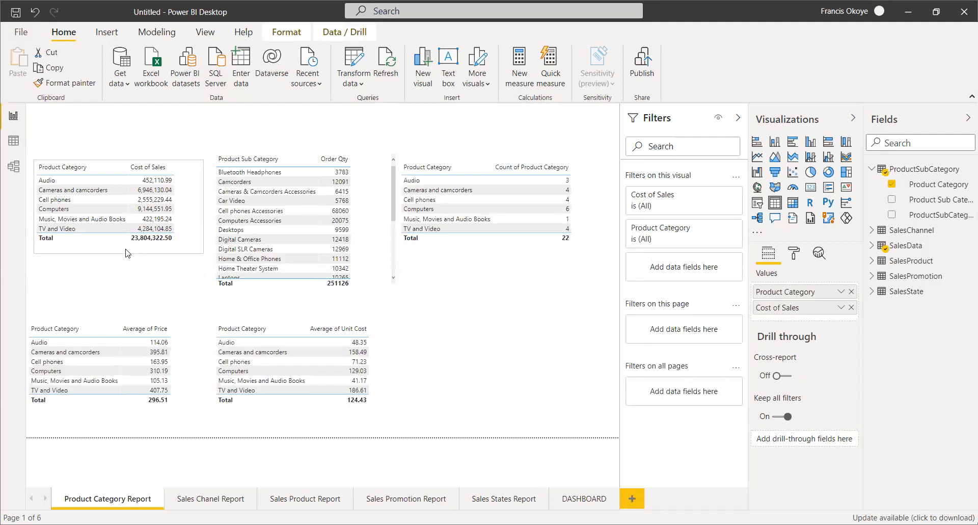
left_click_drag(386, 257, 392, 257)
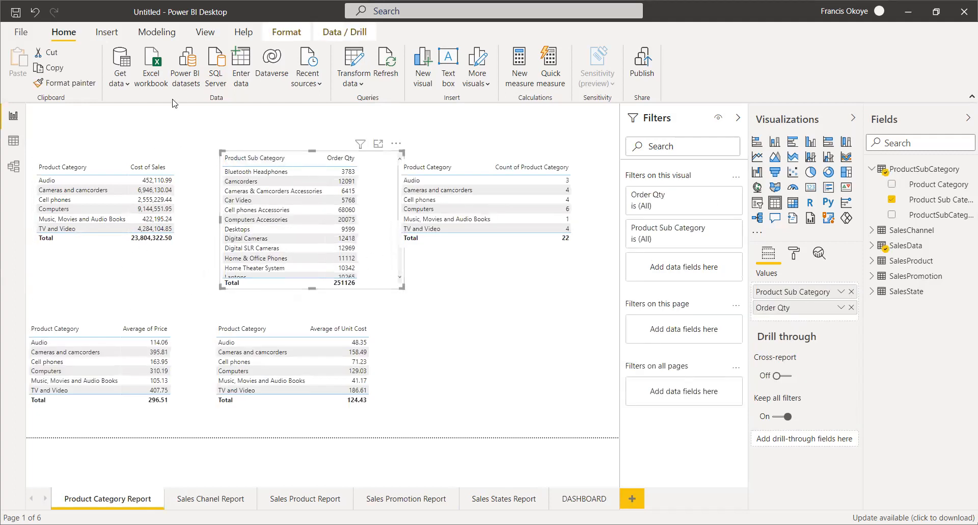
- Insert a text box and place it at the upper edge of the Product Category Report page, centred above the tables
left_click(169, 122)
left_click(106, 34)
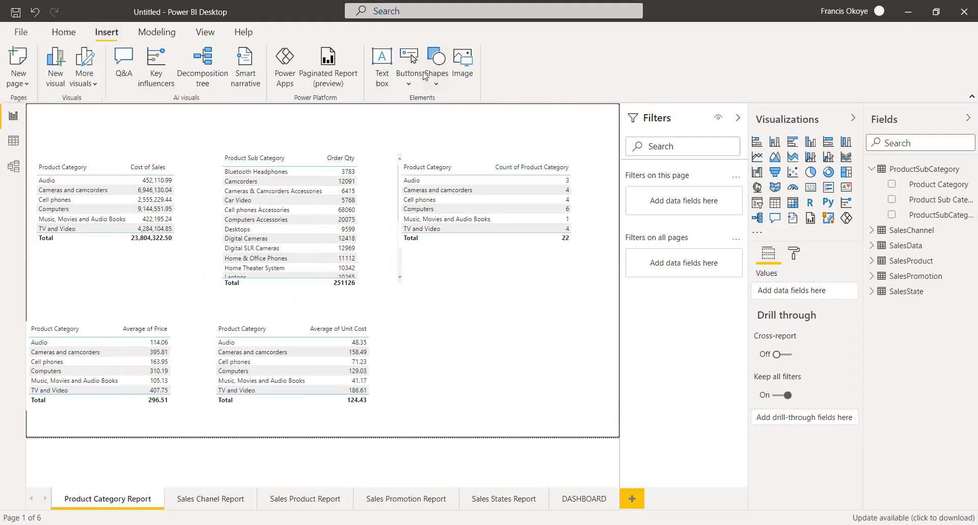
left_click(381, 68)
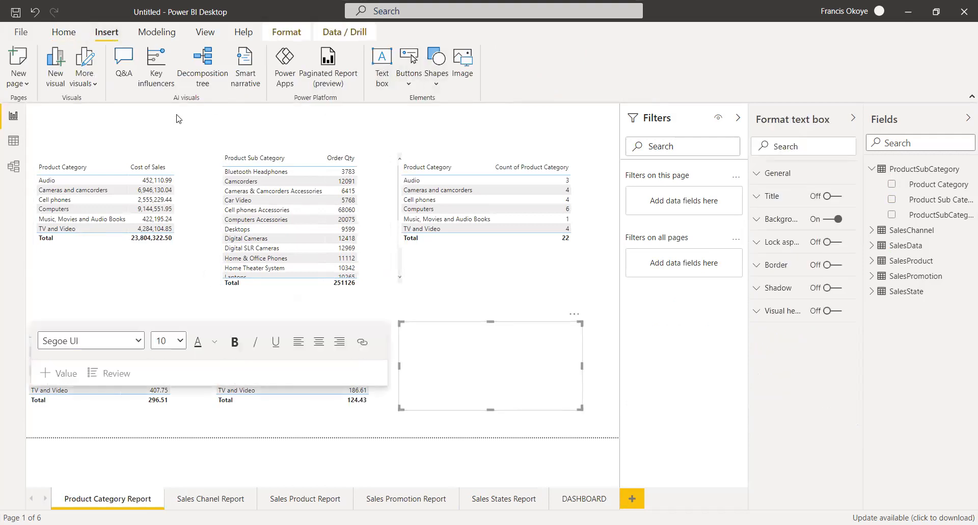
left_click(381, 72)
left_click_drag(445, 252, 286, 108)
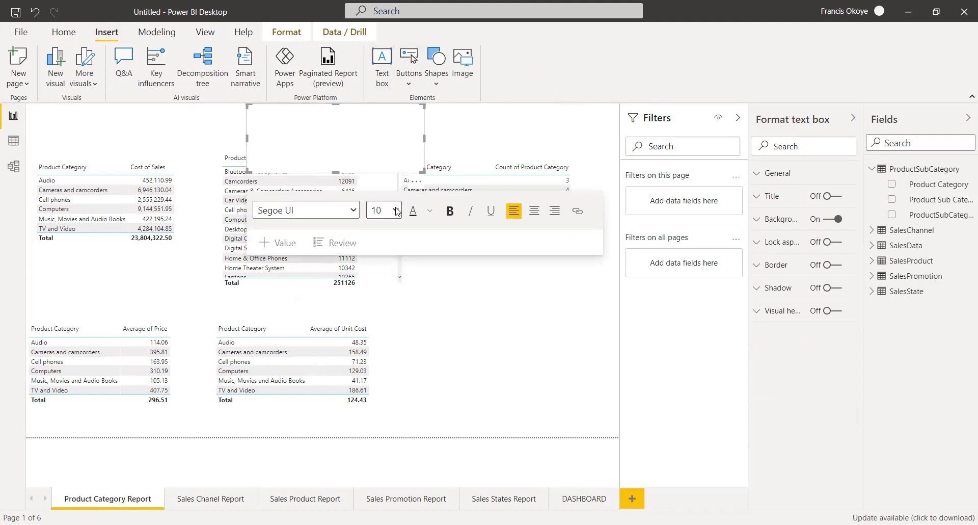
- Set the text box's font size to 32 and enter the title "Product Category Report"
left_click(397, 207)
left_click(291, 118)
type("pRO")
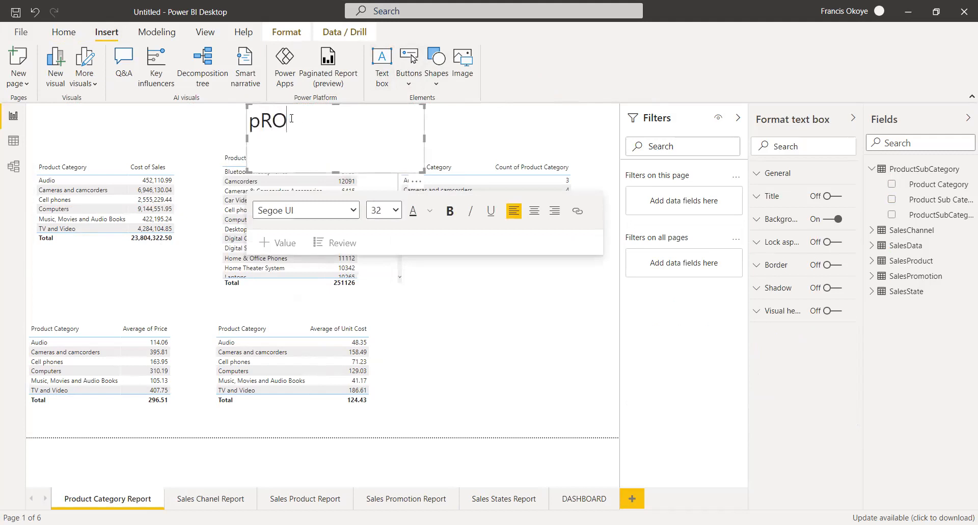
key("BackSpace")
key("BackSpace")
key("BackSpace")
key("ctrl+z")
key("BackSpace")
key("BackSpace")
key("BackSpace")
key("ctrl+z")
key("Home")
key("shift+Right")
type("Product")
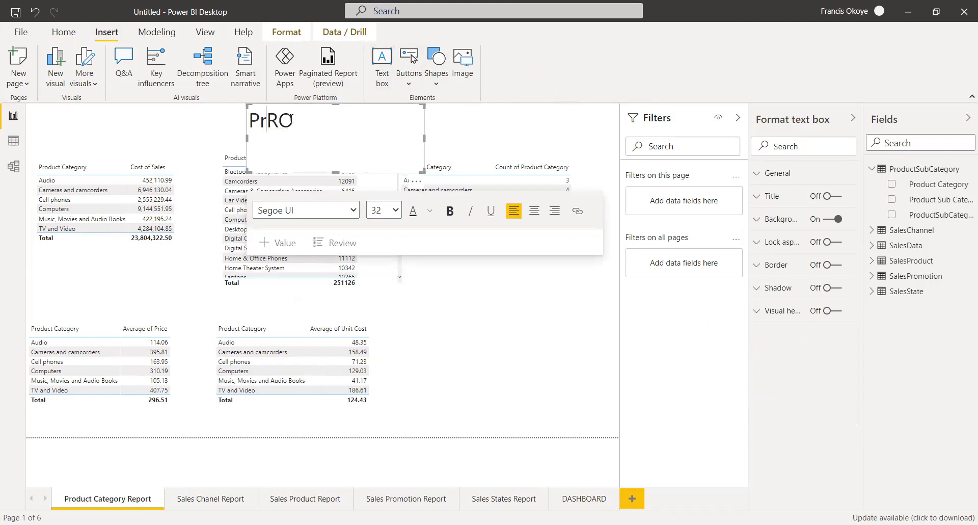
type(" Categoru")
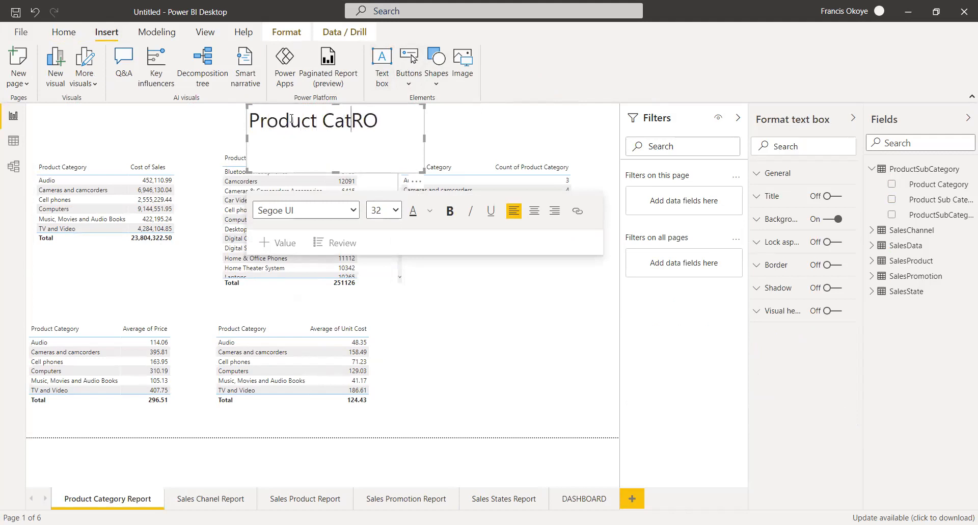
key("BackSpace")
type("y Report")
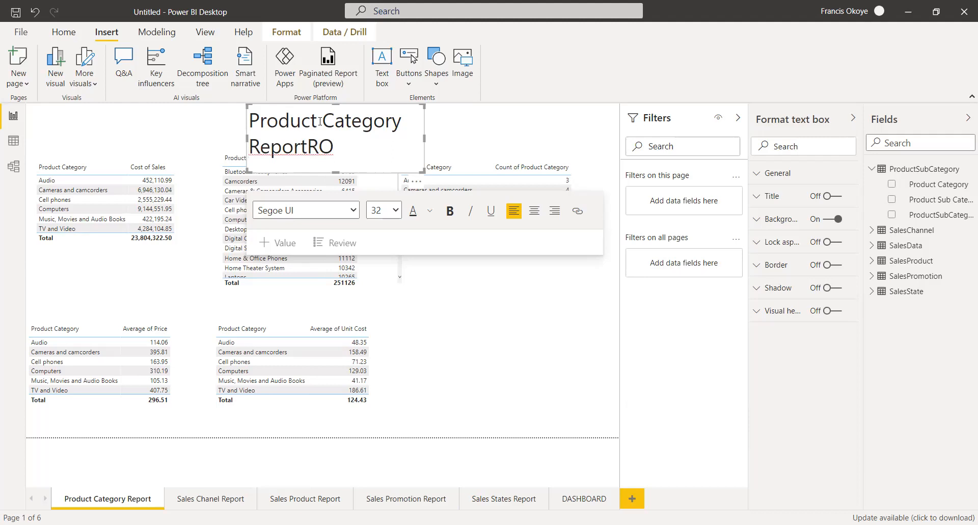
type("==")
key("BackSpace")
key("BackSpace")
key("BackSpace")
key("BackSpace")
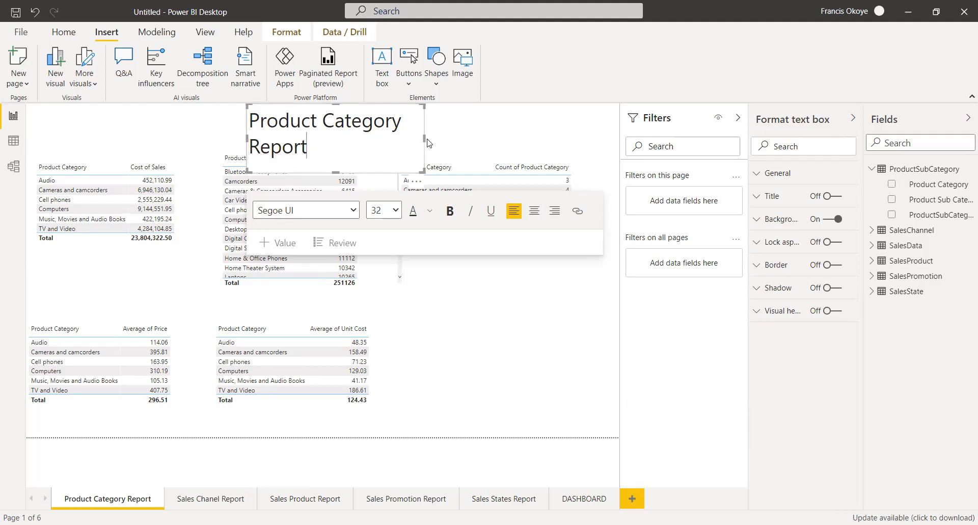
- Resize the title box to fit one line and make the title text bold and dark blue
left_click_drag(427, 142, 482, 125)
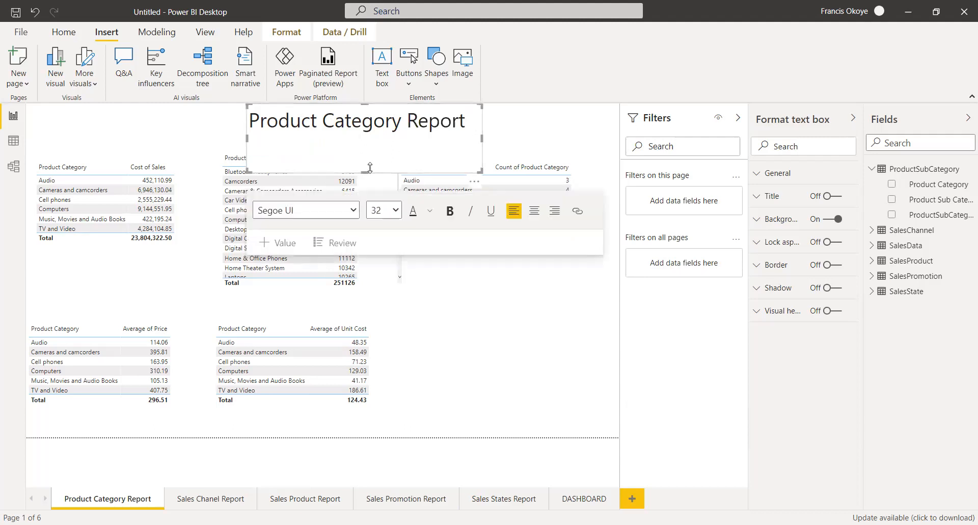
left_click_drag(365, 174, 365, 135)
left_click_drag(465, 122, 254, 123)
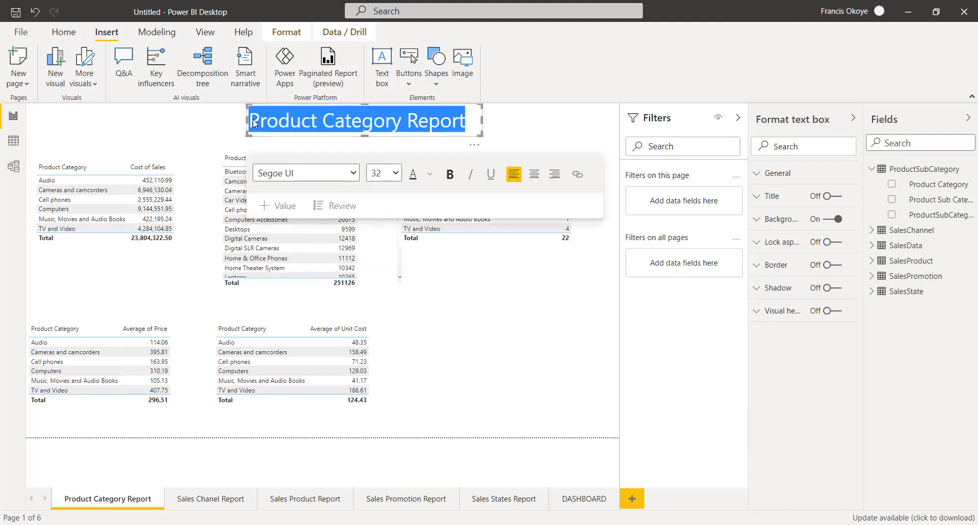
left_click(450, 174)
left_click(429, 174)
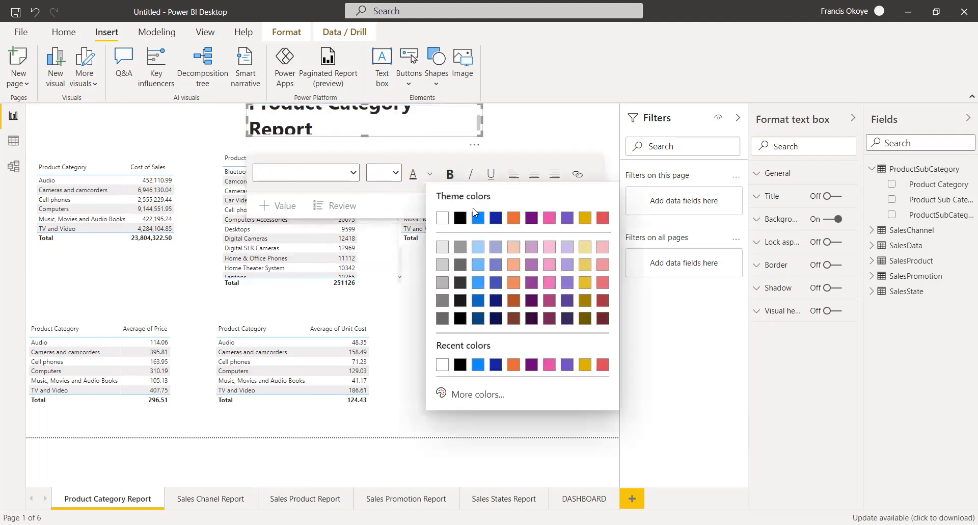
left_click(498, 223)
left_click_drag(481, 121, 508, 121)
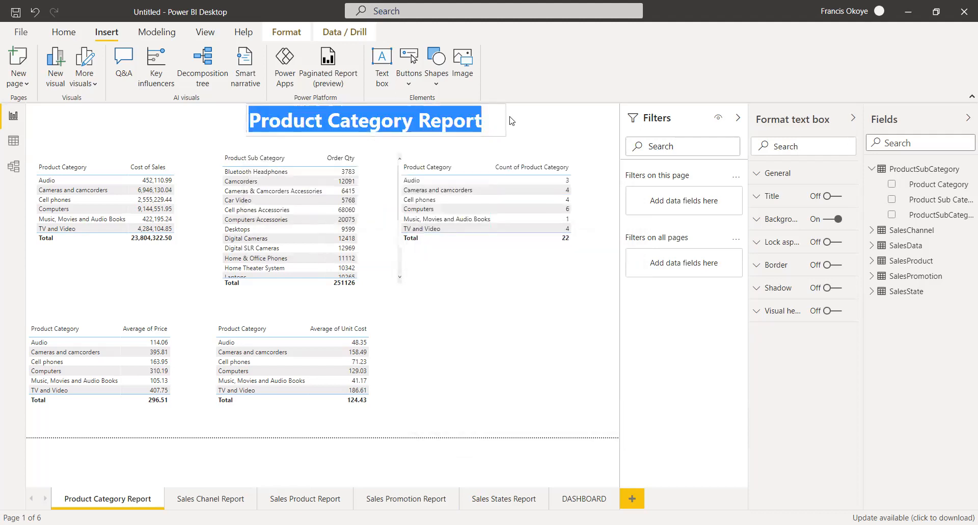
- Move the Product Category Report title a little to the left along the page's upper edge
left_click(462, 324)
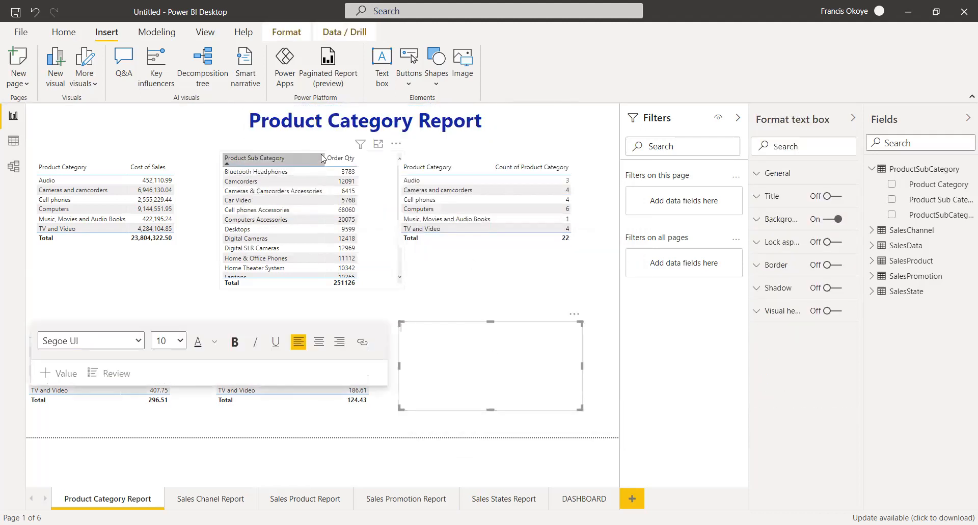
left_click(341, 134)
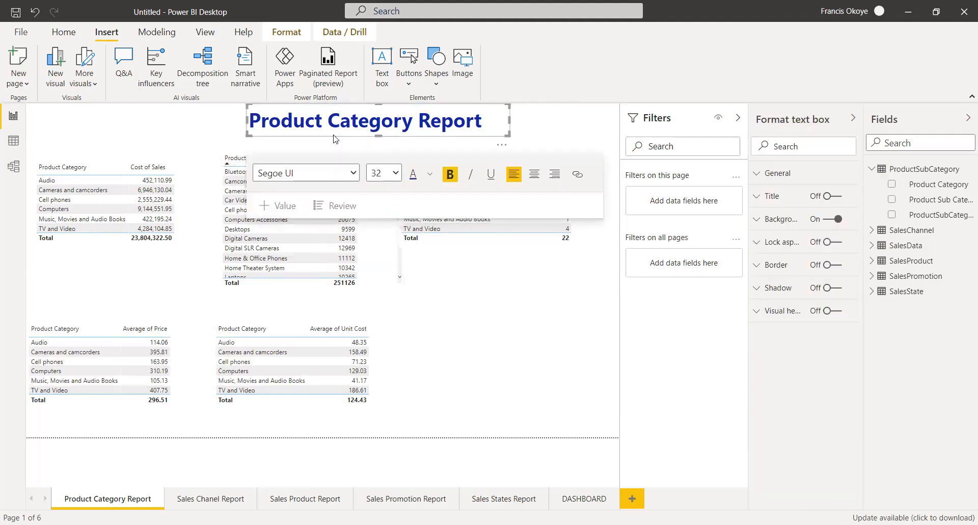
left_click_drag(335, 138, 301, 139)
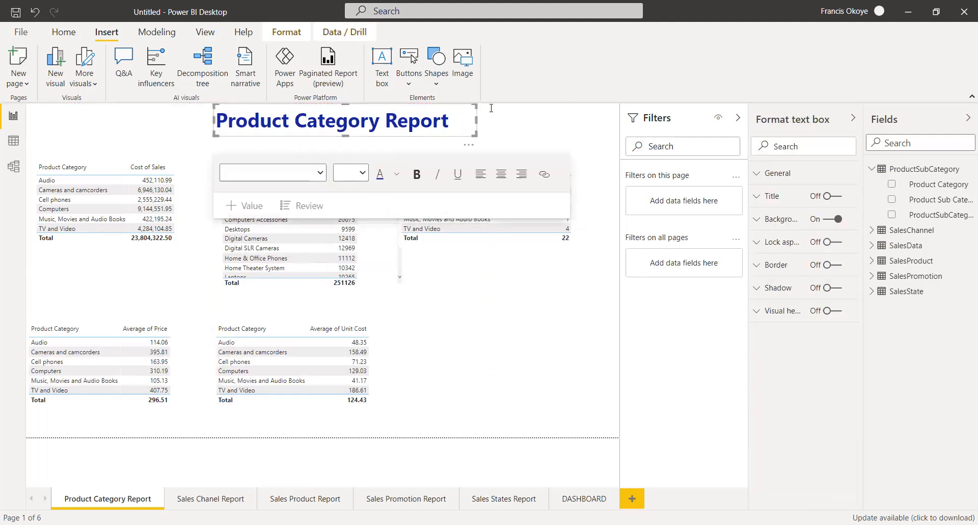
left_click(479, 319)
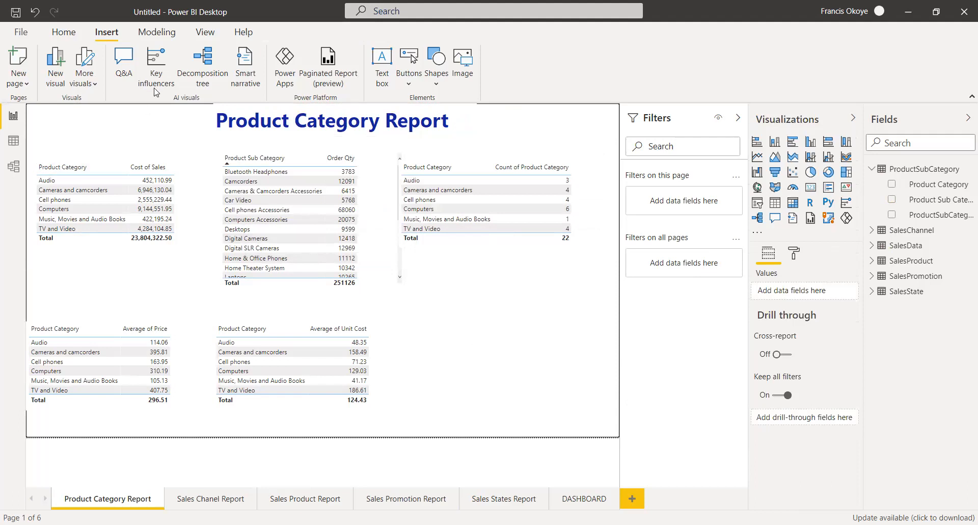
- Insert the kpmg-logo image, found by searching the Desktop for "logo", and place it small in the page's upper left corner
left_click(461, 75)
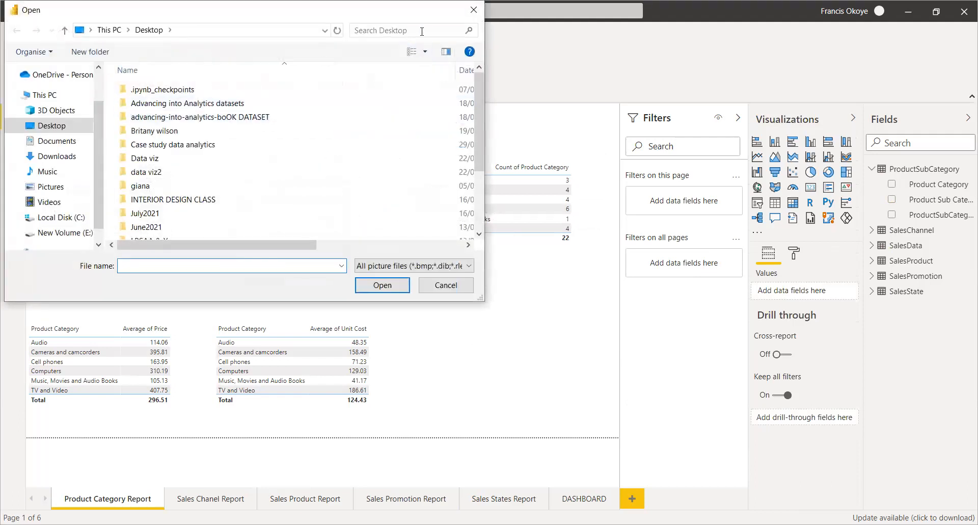
left_click(423, 31)
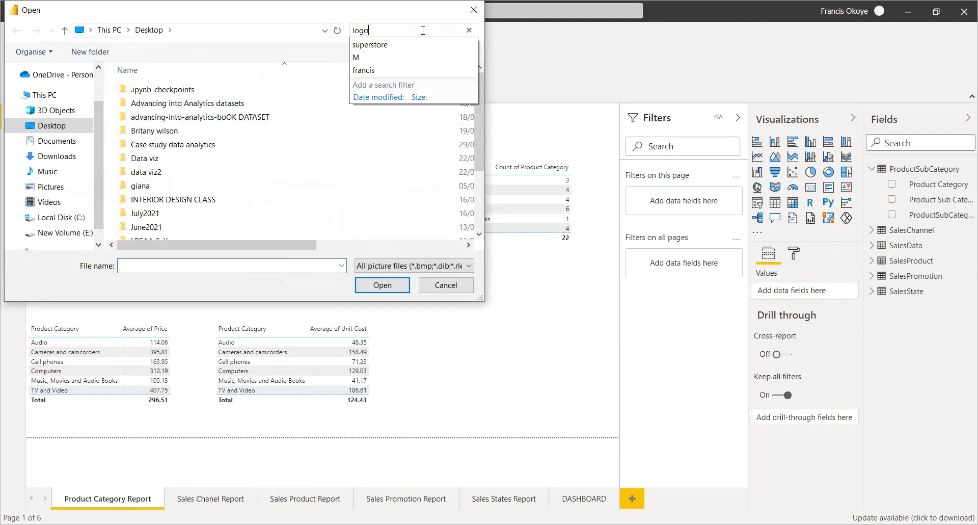
key("Return")
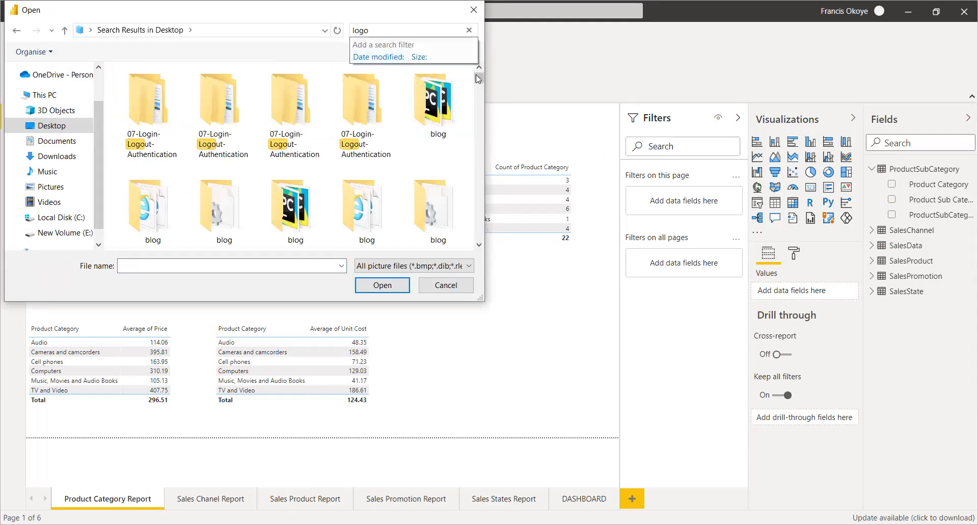
left_click_drag(476, 74, 476, 123)
left_click(363, 152)
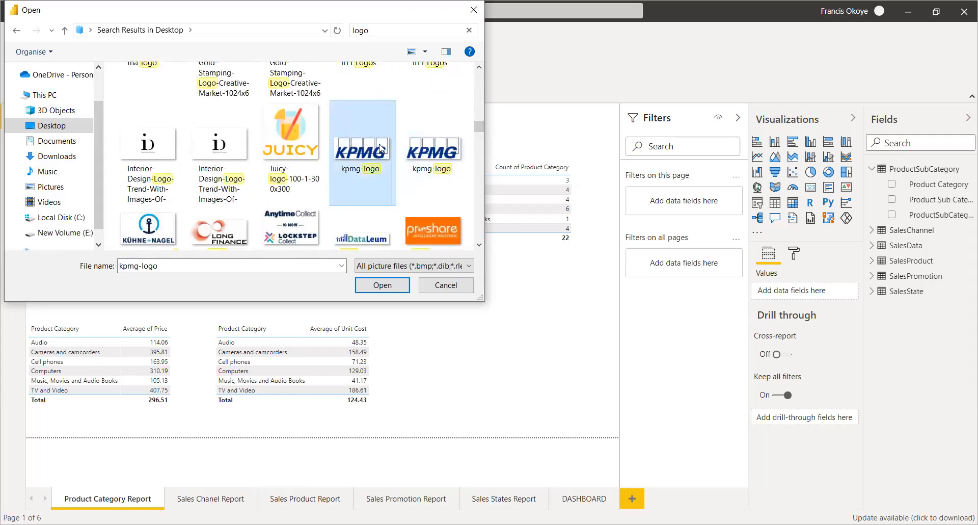
left_click(396, 288)
left_click_drag(405, 249, 55, 123)
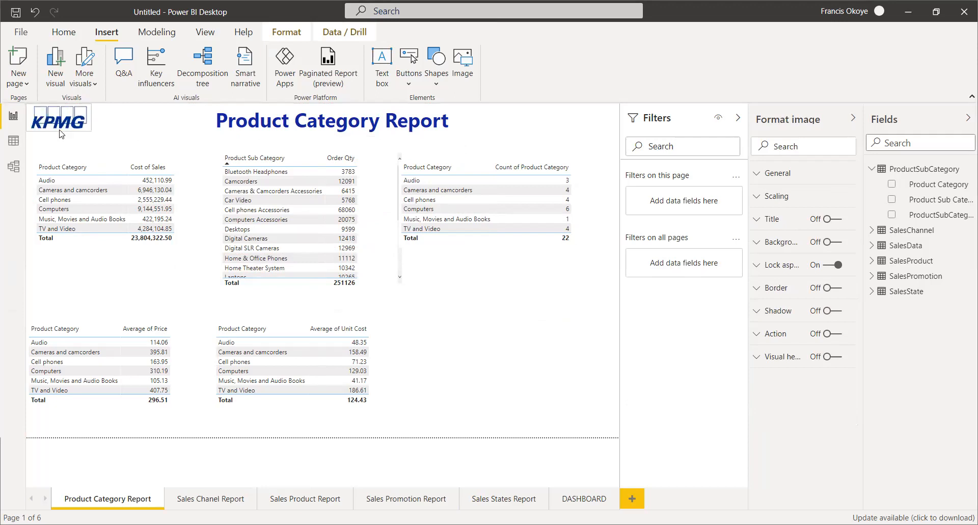
left_click(132, 128)
left_click(140, 254)
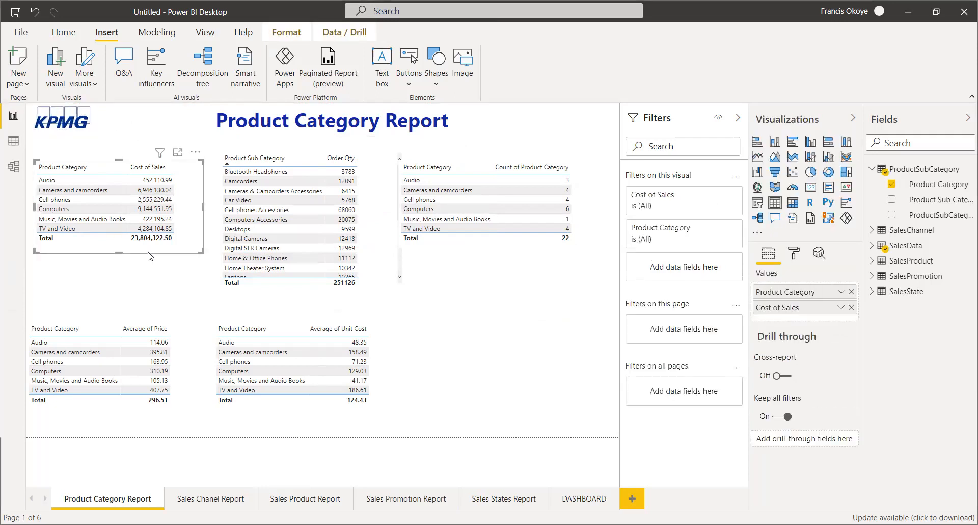
left_click(213, 244)
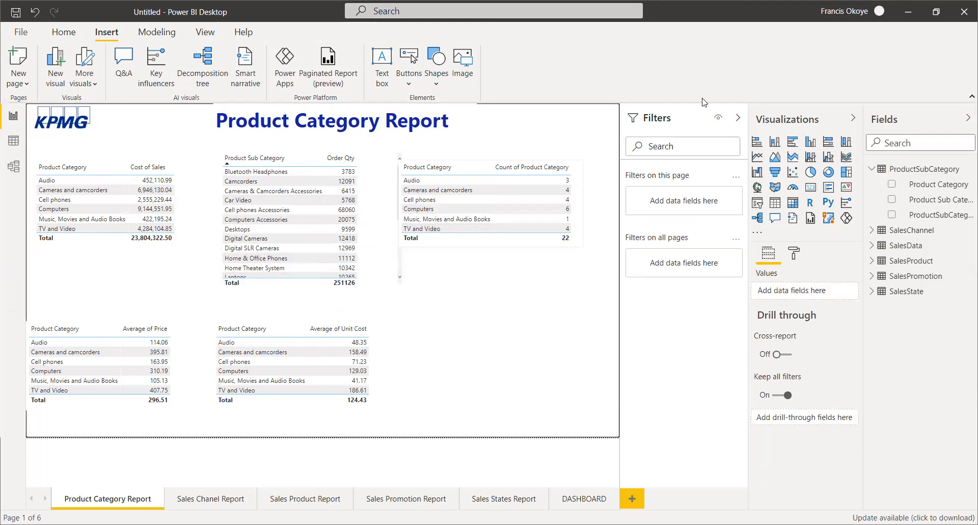
left_click(775, 141)
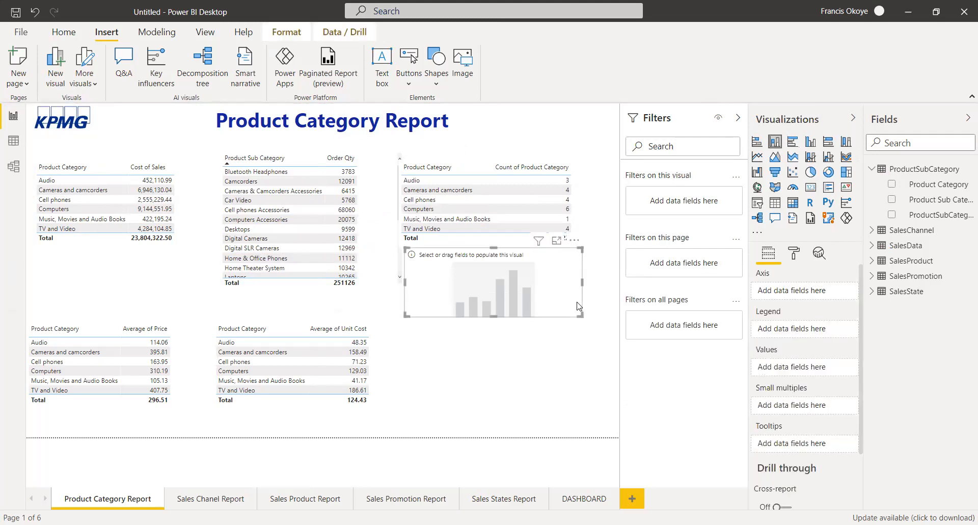
key("Delete")
- Convert the Cost of Sales by product category table to a stacked bar chart and extend its height downward
left_click(186, 242)
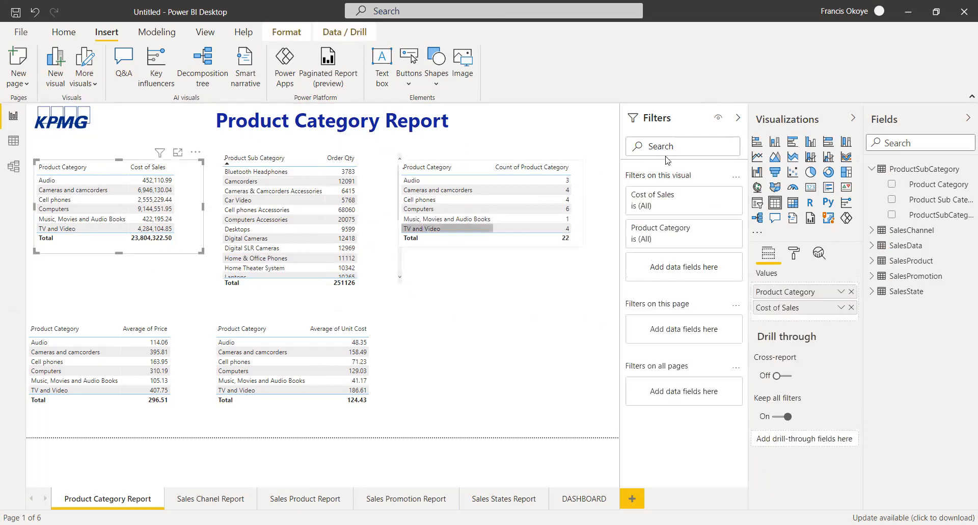
left_click(758, 141)
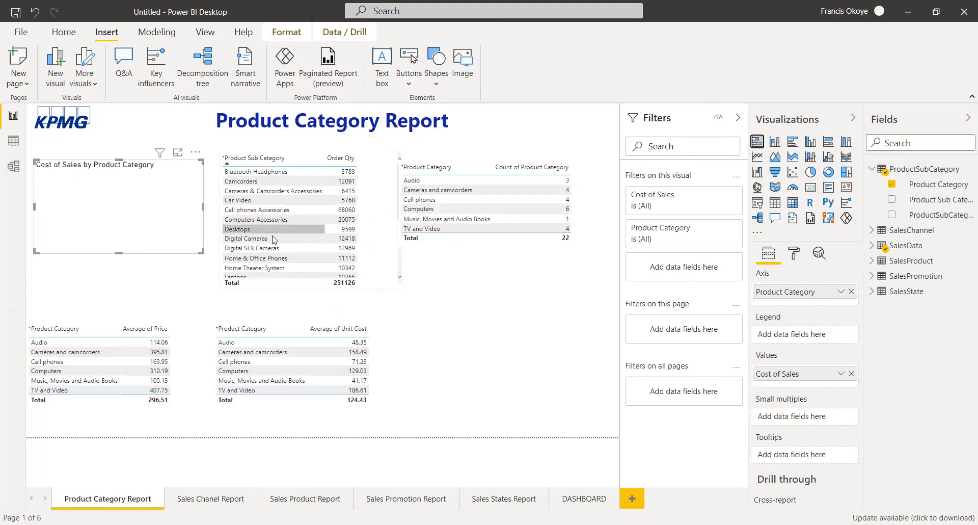
left_click_drag(119, 253, 119, 282)
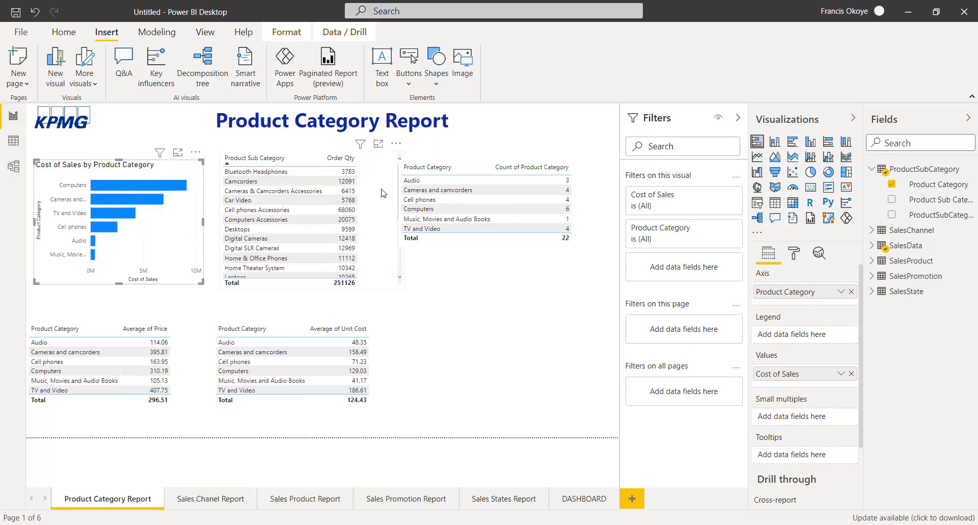
- Convert the Order Qty by sub category table to a clustered bar chart and the Cost of Sales chart to a stacked column chart
left_click_drag(382, 195, 385, 197)
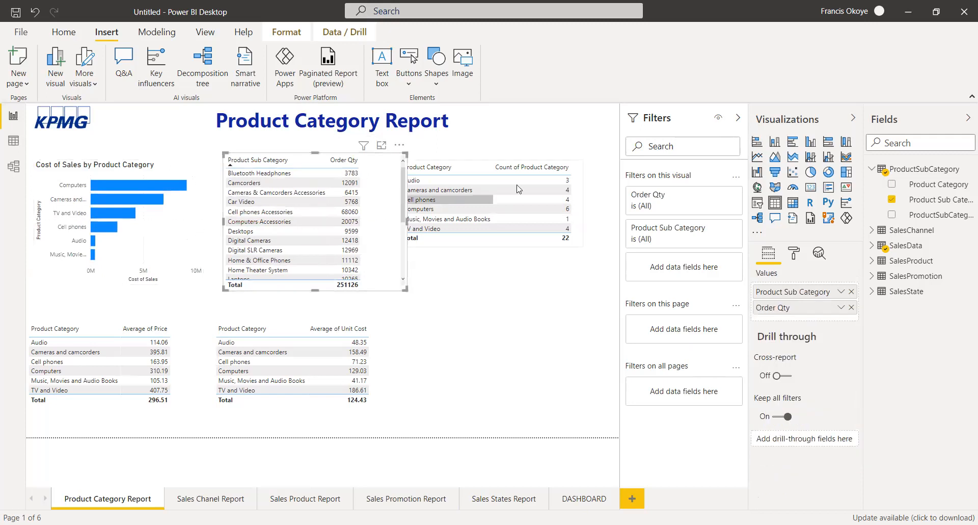
left_click(776, 143)
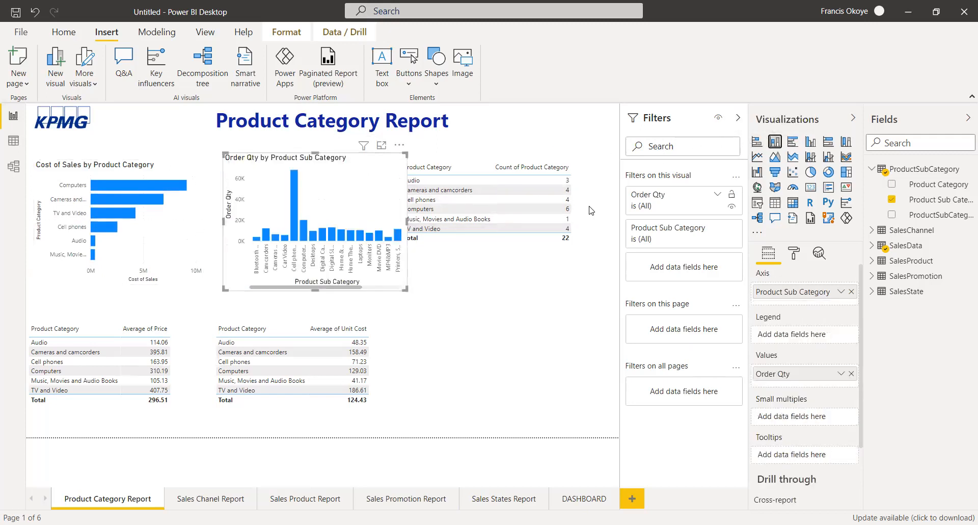
left_click(793, 142)
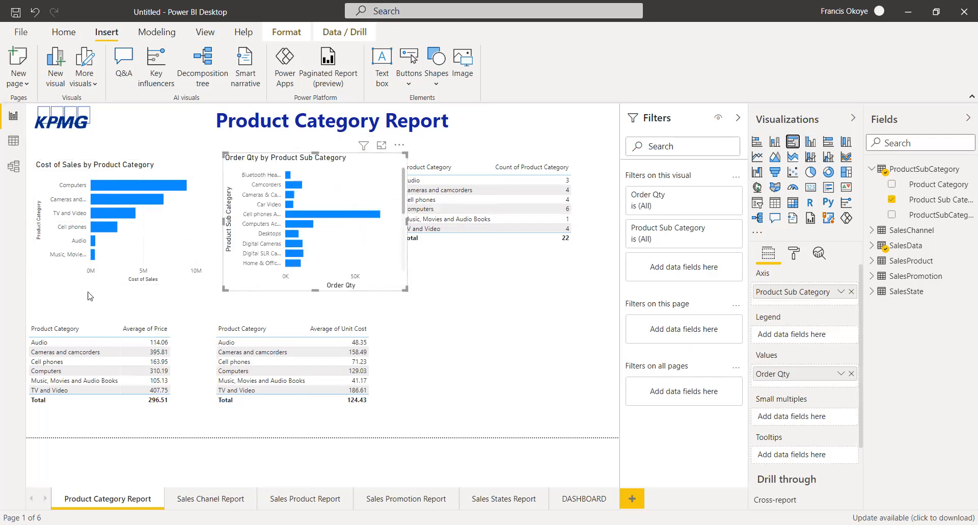
left_click(143, 219)
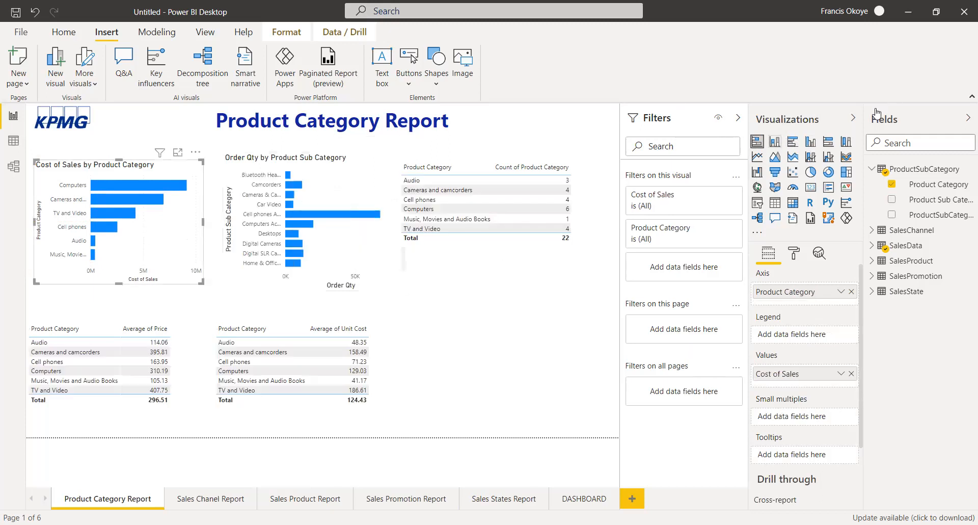
left_click(774, 143)
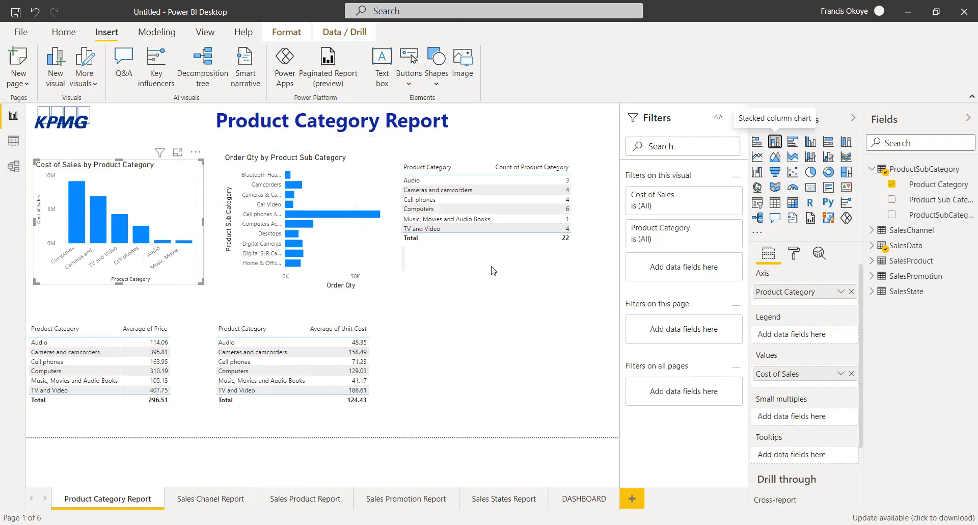
- Convert the Count of Product Category table to a donut chart and enlarge it downward and out to the page's right edge
left_click(554, 244)
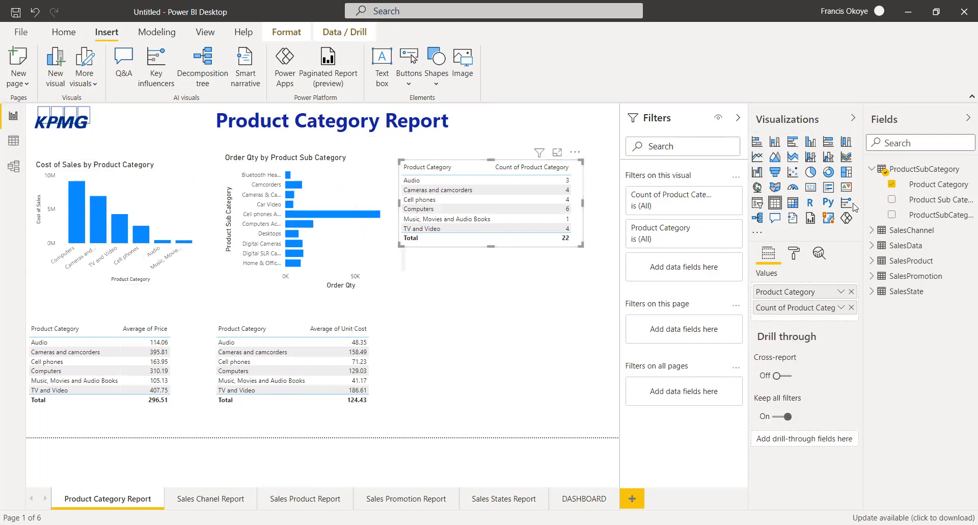
left_click(829, 171)
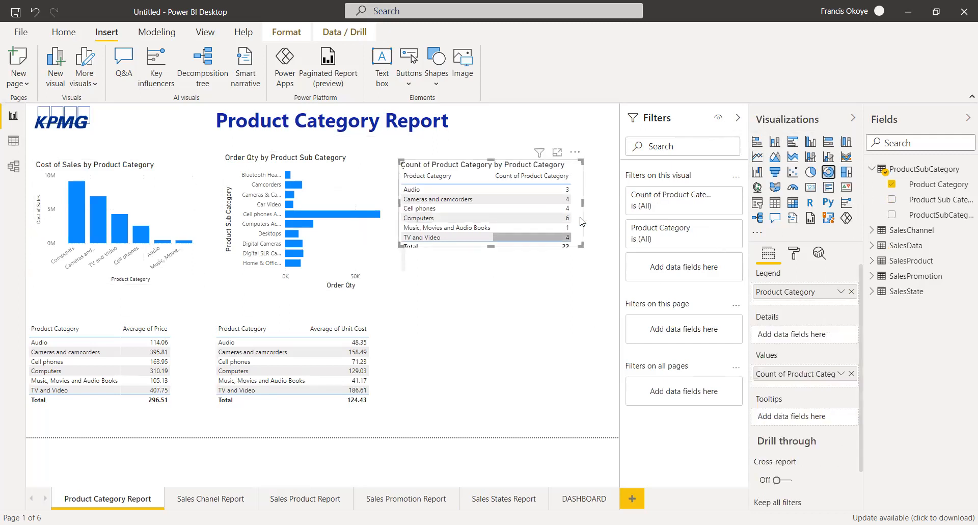
left_click_drag(584, 204, 618, 204)
left_click_drag(509, 247, 510, 290)
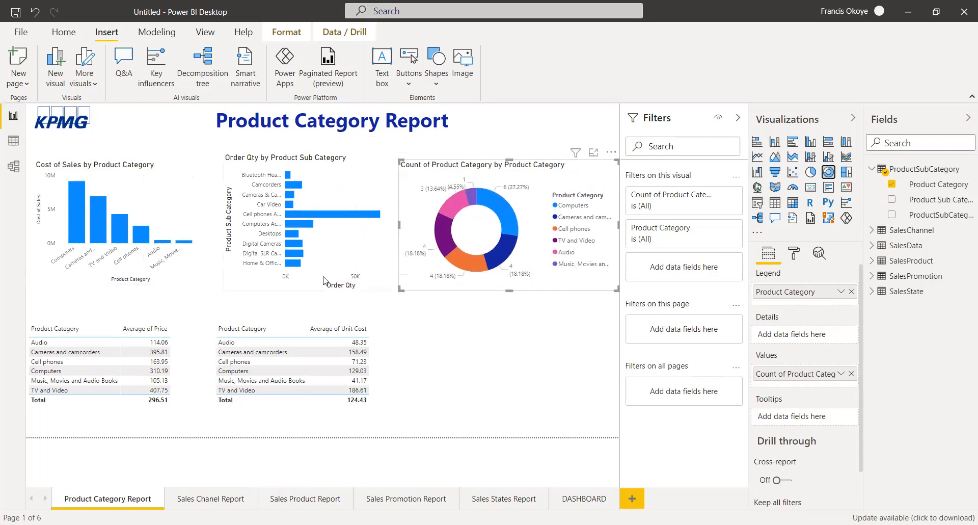
- Convert the Average of Price table to a funnel chart and move the Average of Unit Cost table toward the page's lower right
left_click(145, 407)
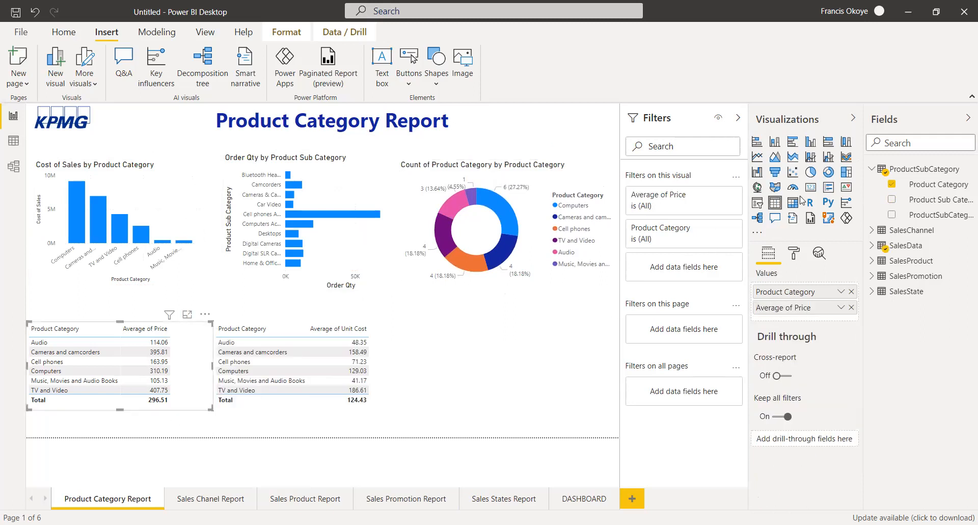
left_click(775, 173)
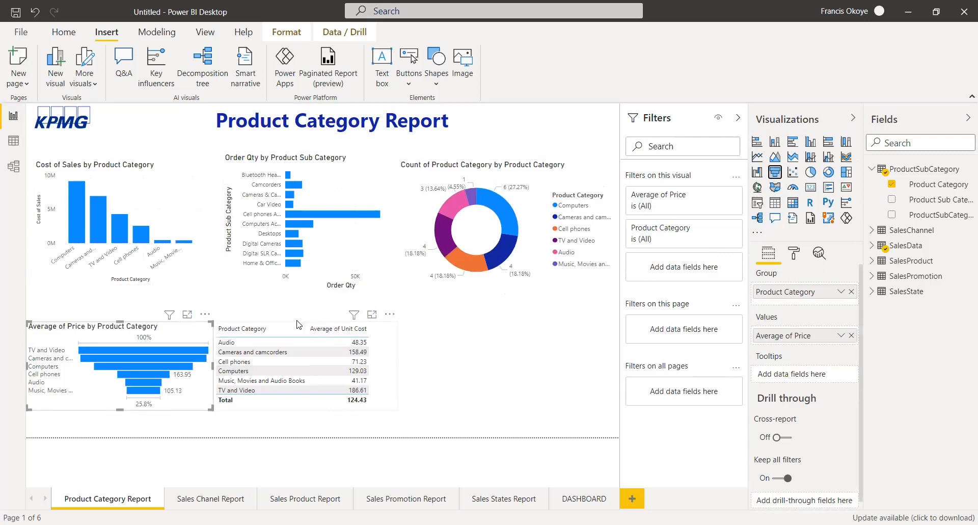
left_click_drag(306, 326, 510, 337)
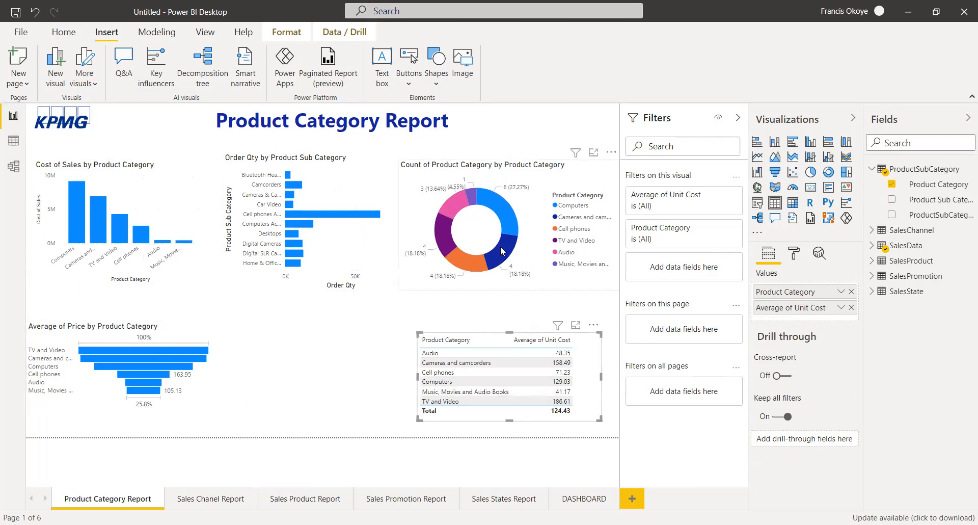
- Change the Count of Product Category donut to a treemap and the Average of Price funnel to a slightly taller donut chart
left_click(542, 226)
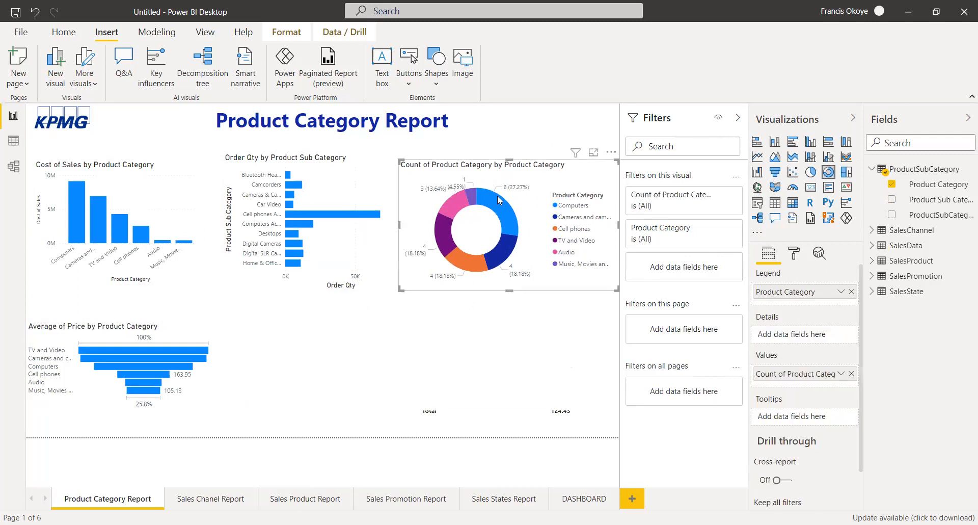
left_click(847, 173)
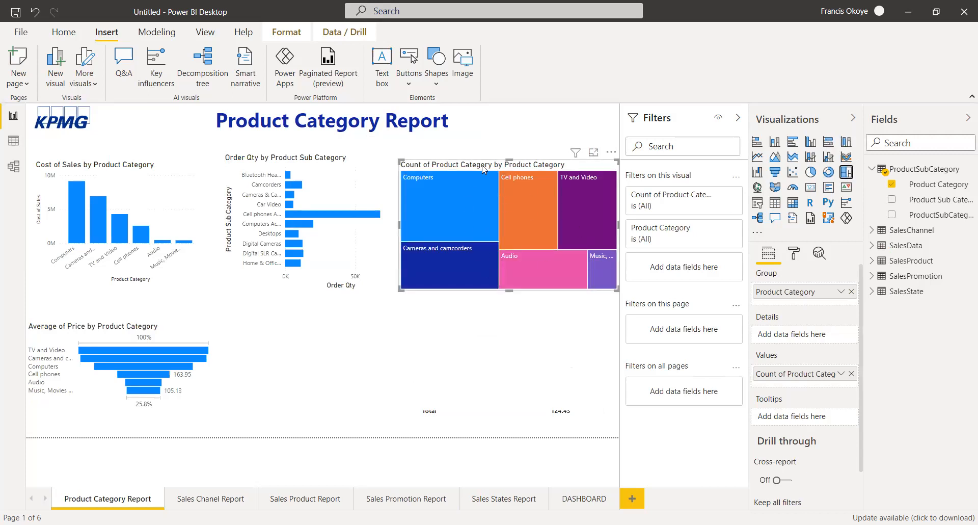
left_click(207, 392)
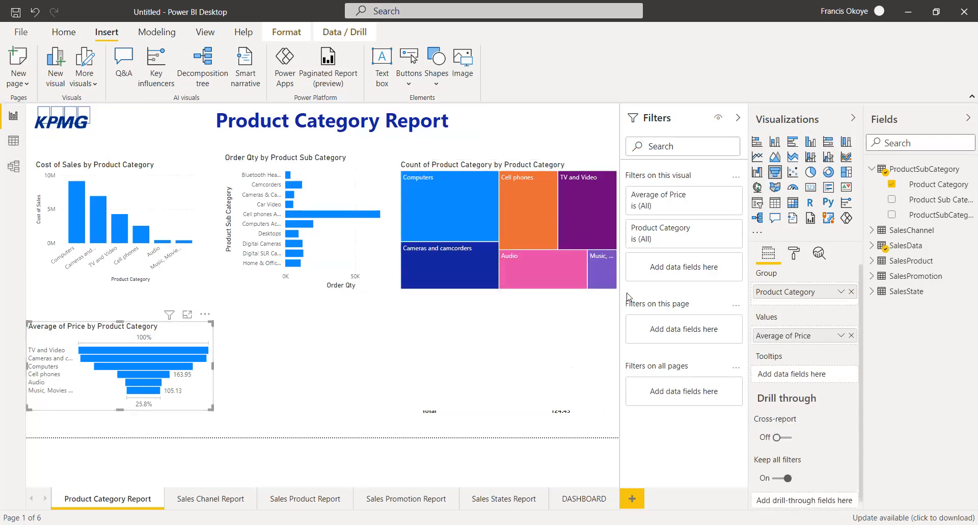
left_click(828, 172)
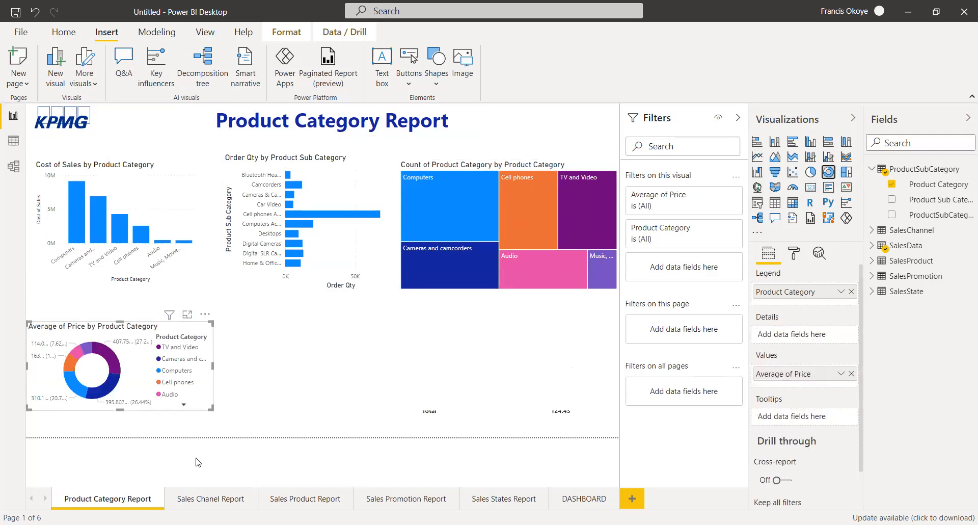
left_click_drag(118, 410, 118, 425)
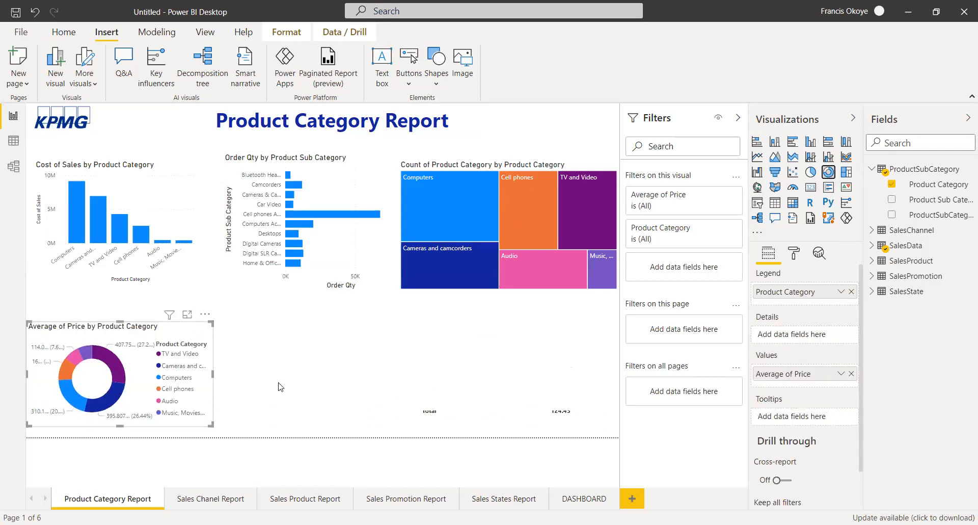
- Delete the empty text box covering the Average of Unit Cost table
left_click(479, 373)
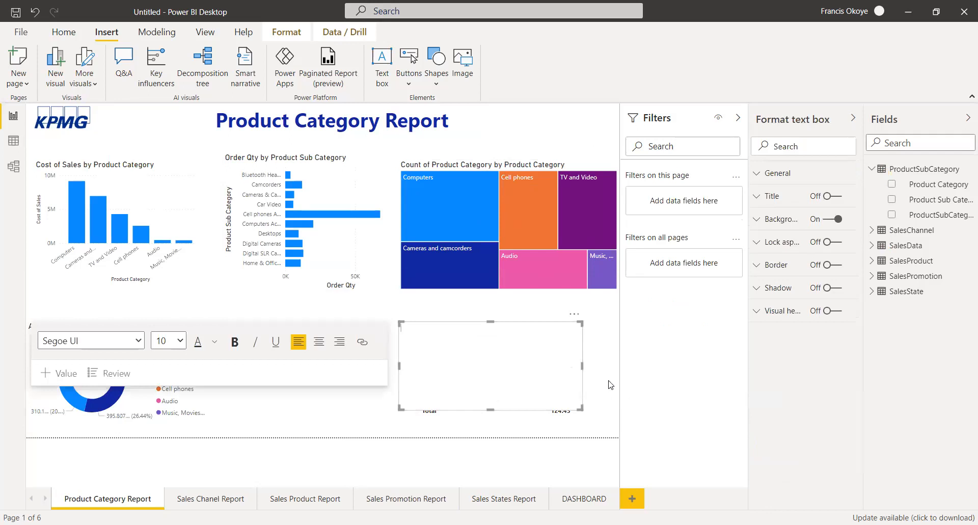
left_click(464, 319)
left_click(462, 323)
left_click(464, 320)
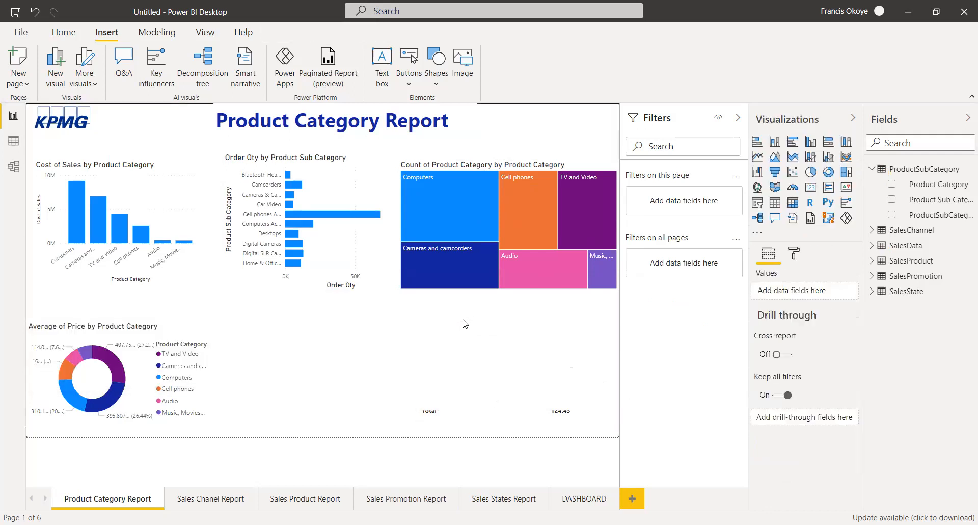
left_click(410, 355)
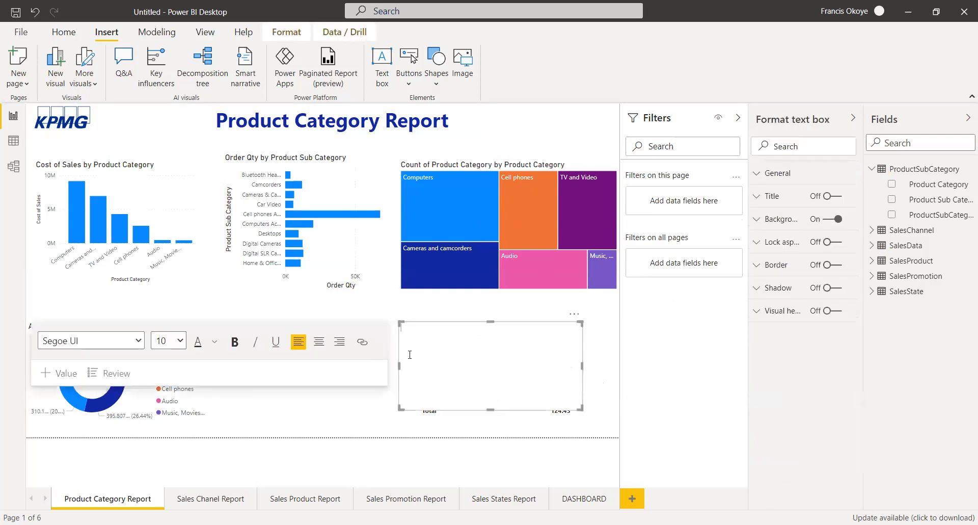
left_click(414, 321)
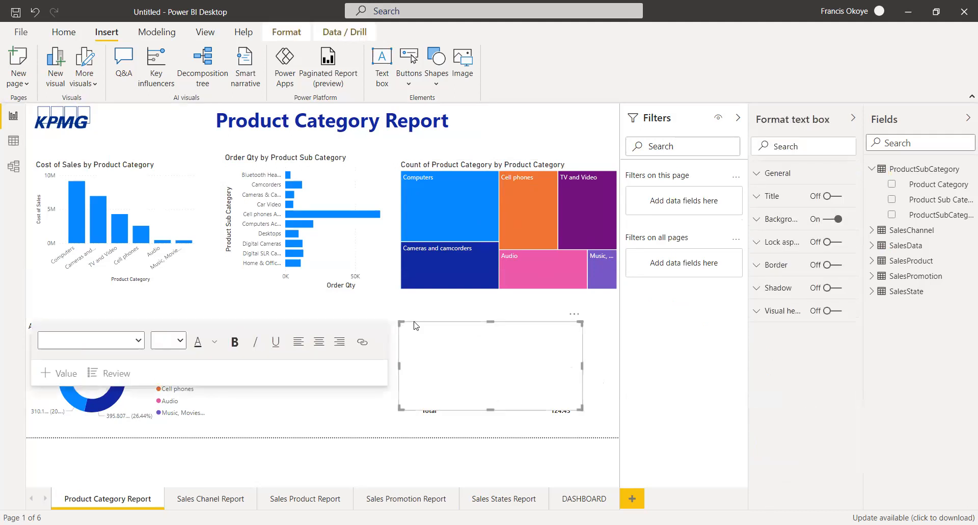
key("Delete")
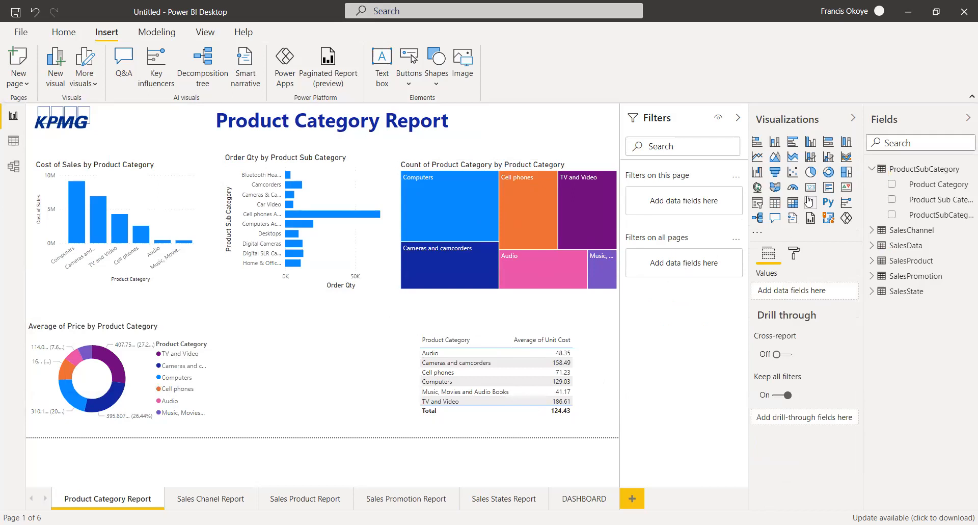
- Remove the stray empty donut visual and convert the Average of Unit Cost by product category table to a donut chart
left_click(829, 172)
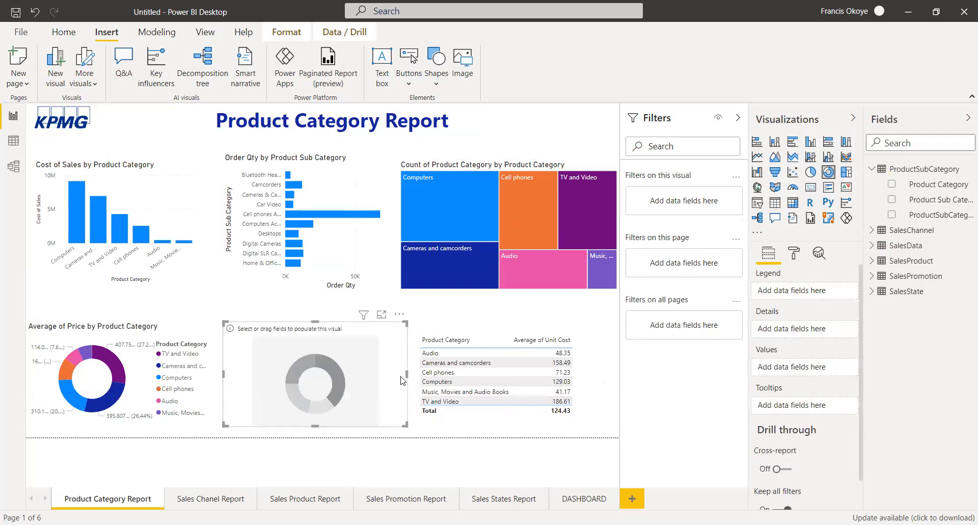
key("Delete")
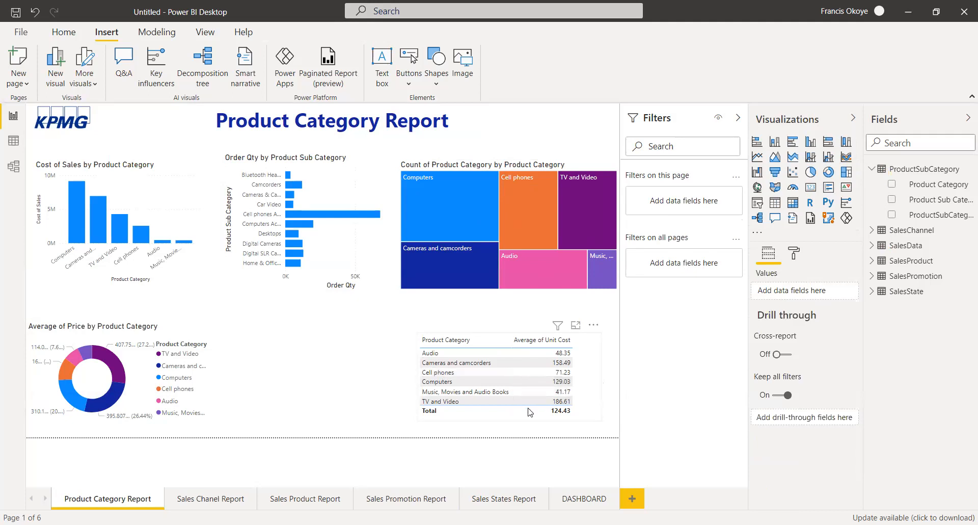
left_click(827, 174)
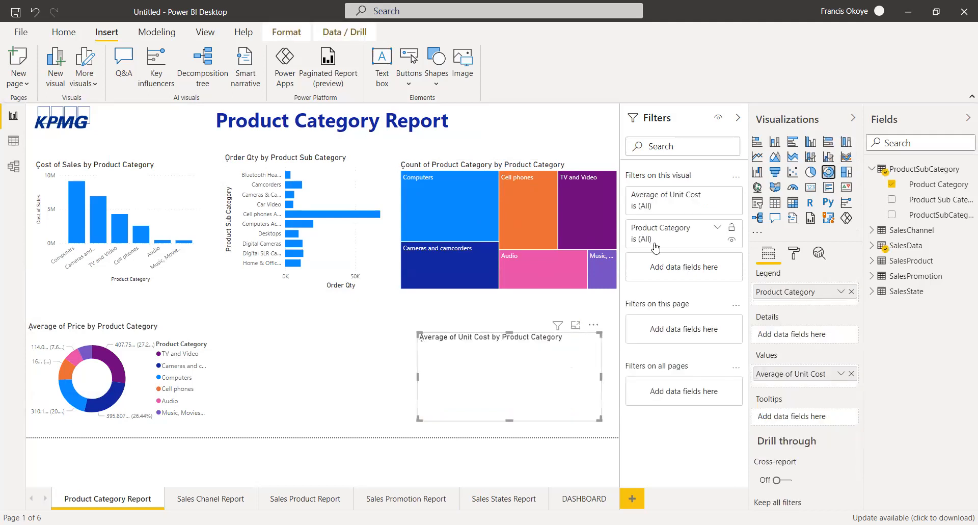
left_click(775, 202)
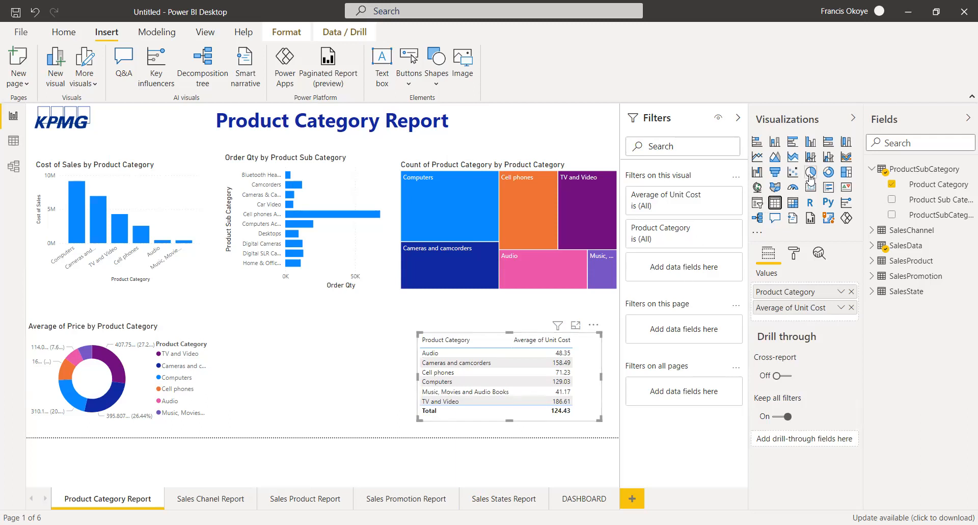
left_click(828, 171)
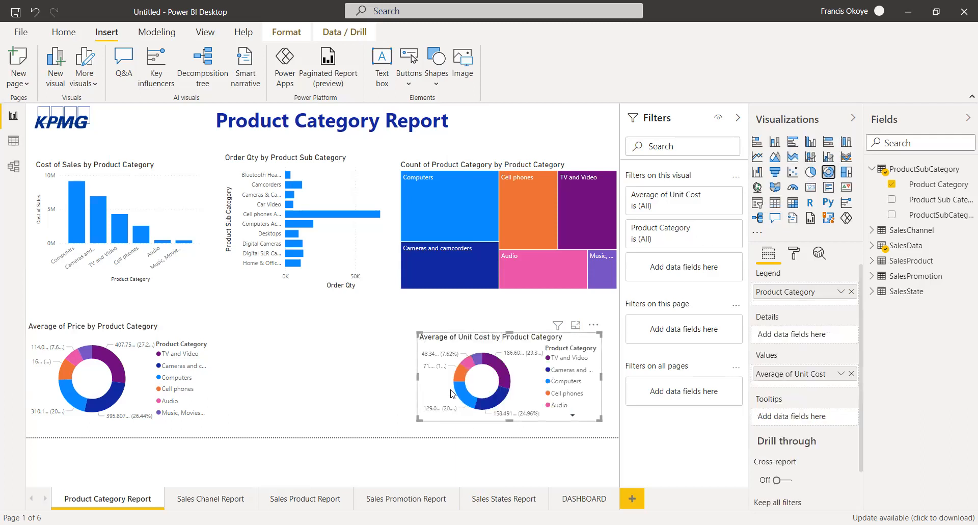
- Enlarge the Average of Unit Cost donut chart leftward, upward to just below the treemap, and down to the page's lower edge
left_click_drag(417, 376, 311, 376)
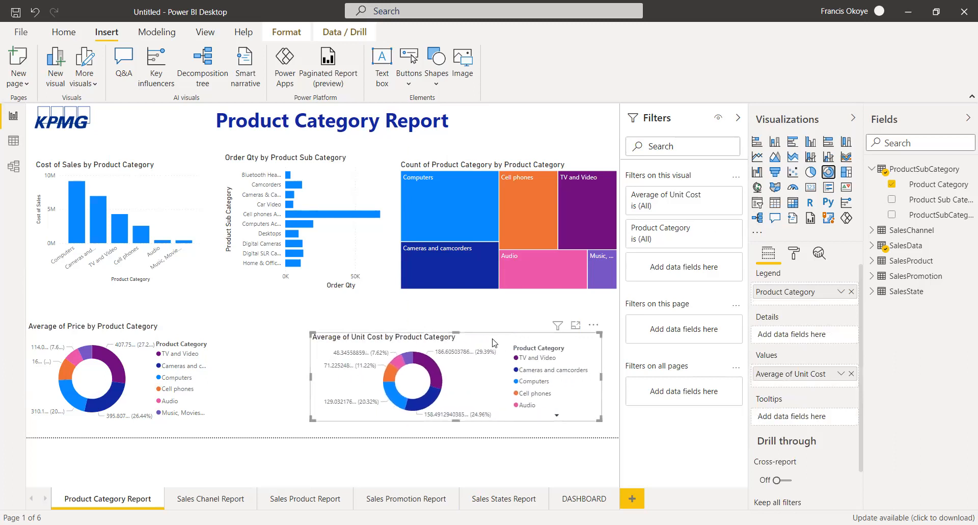
left_click(455, 308)
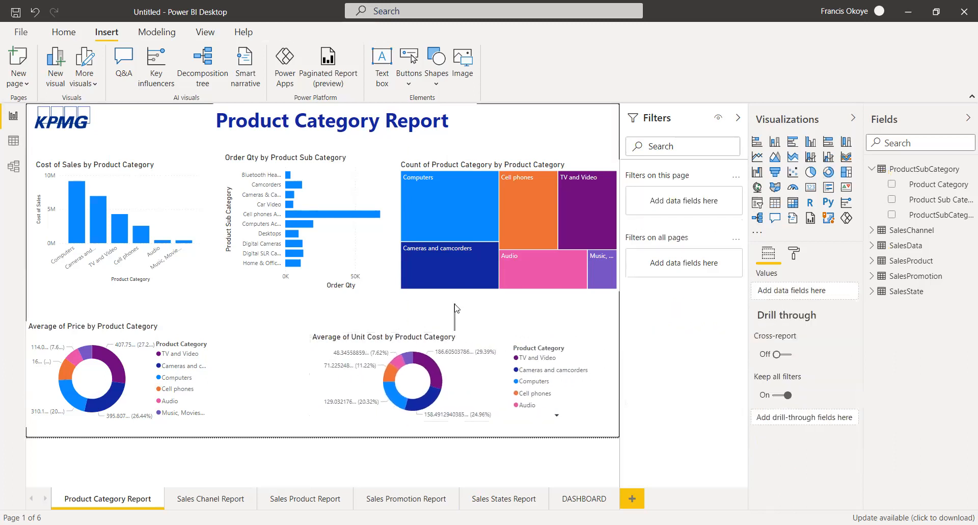
left_click(461, 337)
left_click_drag(461, 336, 464, 300)
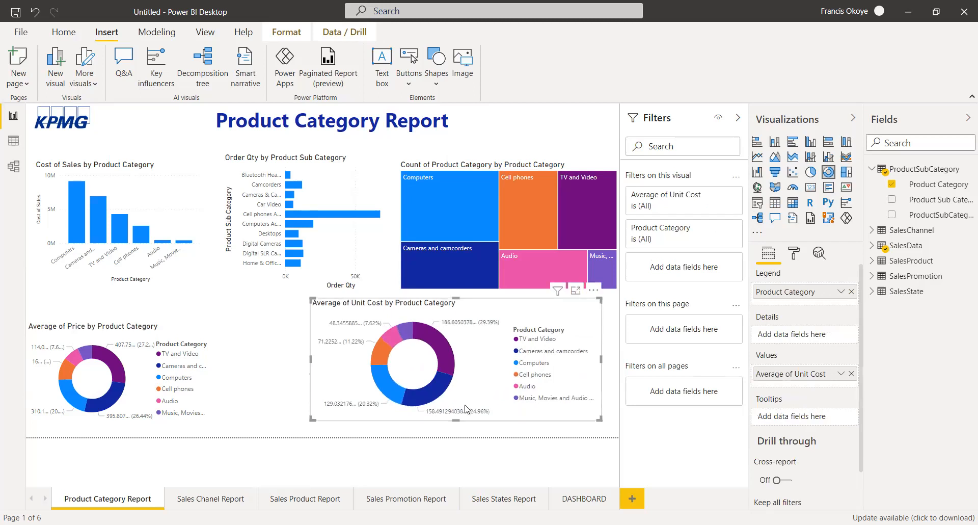
left_click_drag(457, 420, 457, 433)
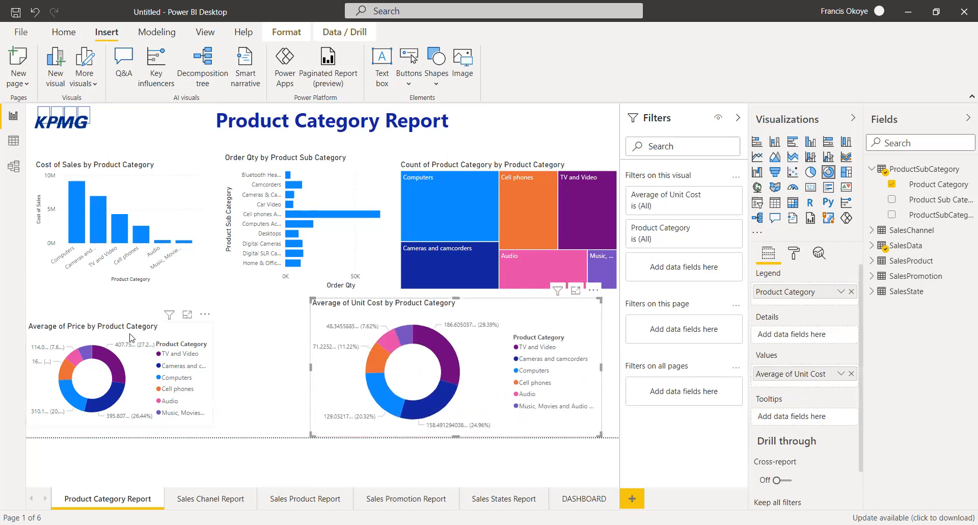
- Enlarge the Average of Price donut chart upward and widen it to nearly reach the Average of Unit Cost chart
left_click(102, 321)
left_click_drag(119, 322, 118, 292)
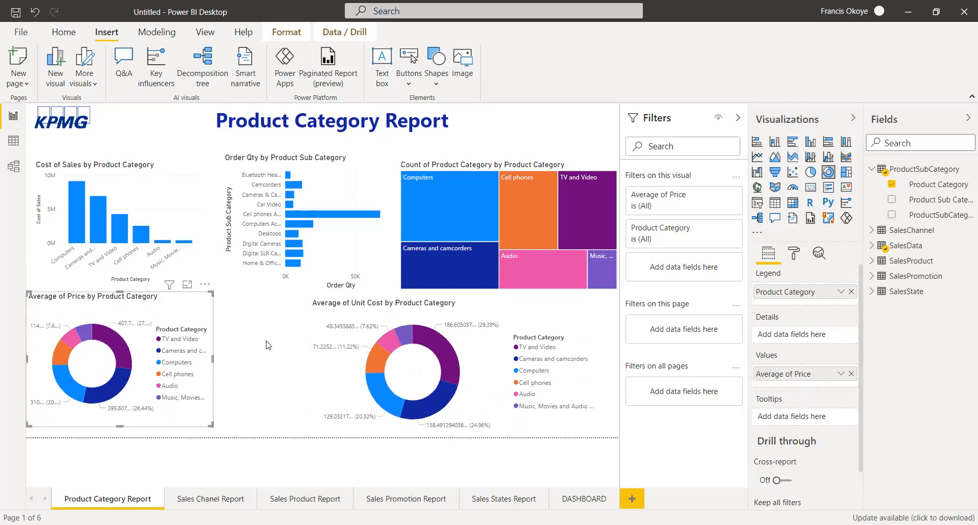
left_click_drag(213, 358, 291, 358)
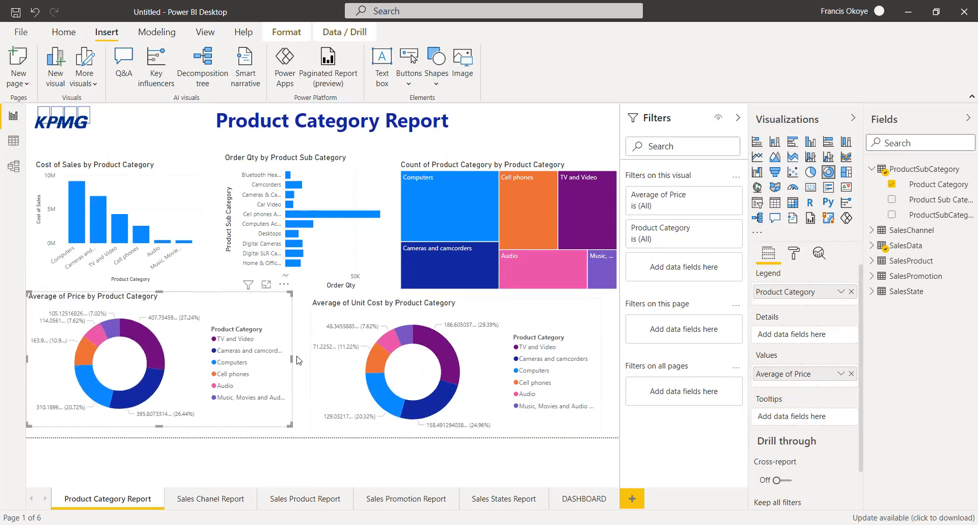
- Move the Average of Unit Cost donut above the Average of Price donut, and fill the page's lower right area with the treemap
left_click(516, 316)
left_click_drag(516, 316, 232, 186)
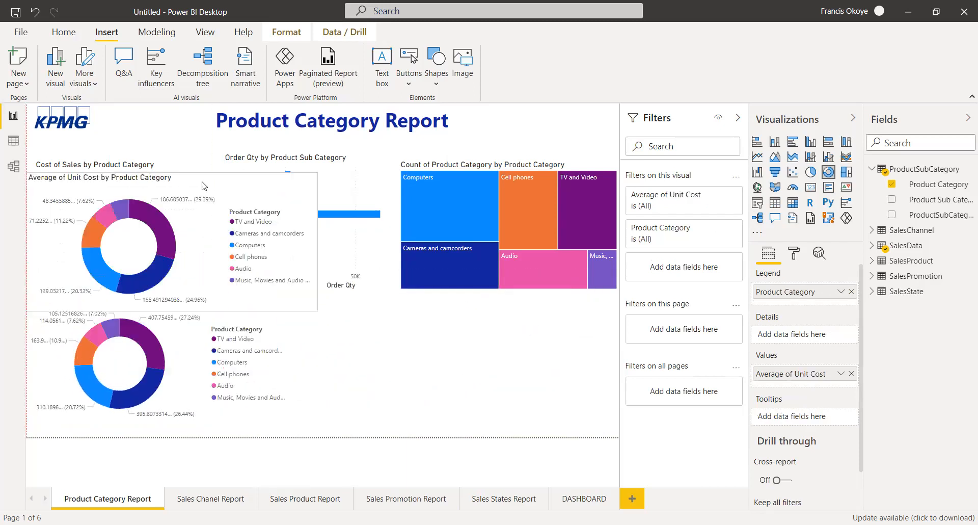
left_click_drag(531, 163, 447, 309)
left_click_drag(541, 375, 618, 374)
- Move the Order Qty by Product Sub Category bar chart to the page's right edge, above the treemap
left_click(201, 192)
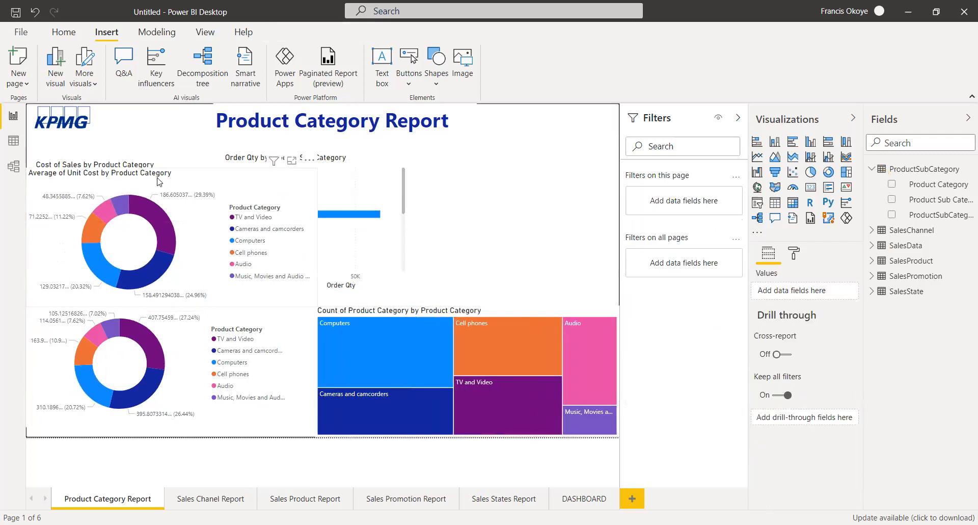
left_click(364, 173)
left_click_drag(364, 164, 615, 172)
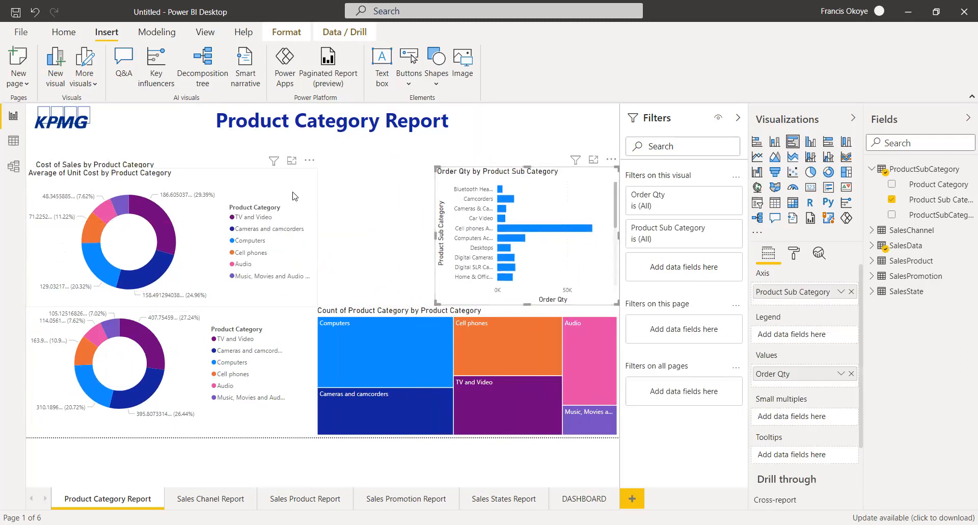
- Move the Average of Unit Cost donut down out of the way and place the Cost of Sales column chart beside the Order Qty chart
left_click(224, 175)
left_click_drag(218, 176, 219, 278)
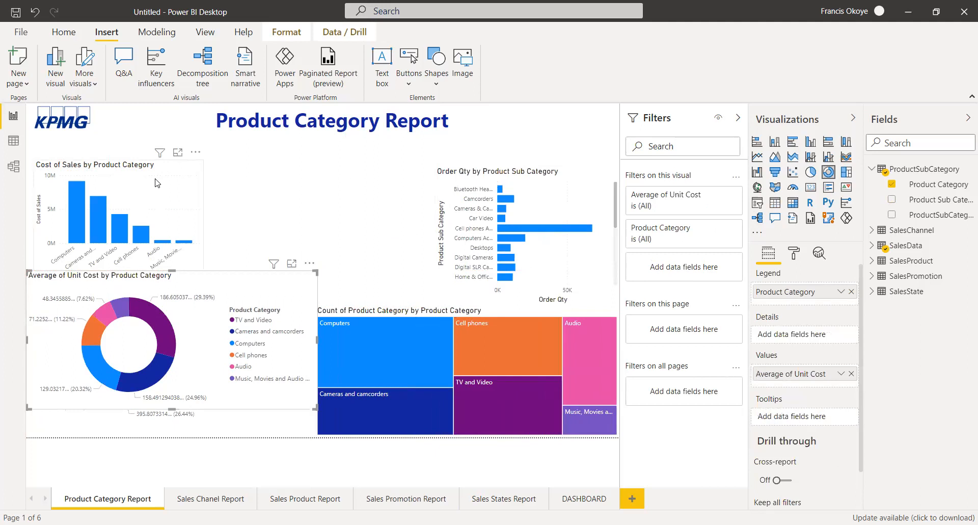
left_click(137, 163)
left_click_drag(136, 163, 345, 170)
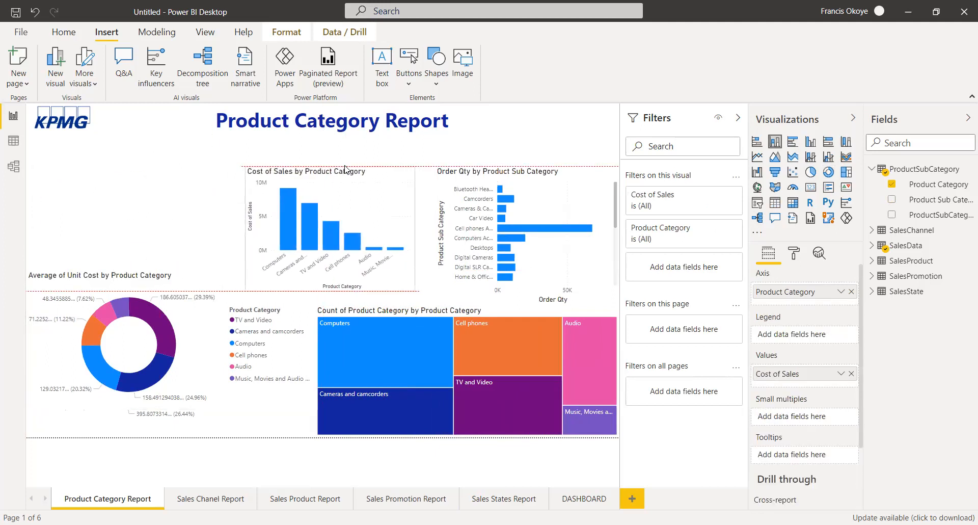
- Return the Average of Unit Cost donut to the page's upper left, narrow it, and align its top with the neighbouring charts
left_click(162, 275)
left_click_drag(162, 275, 173, 161)
left_click_drag(318, 227, 206, 235)
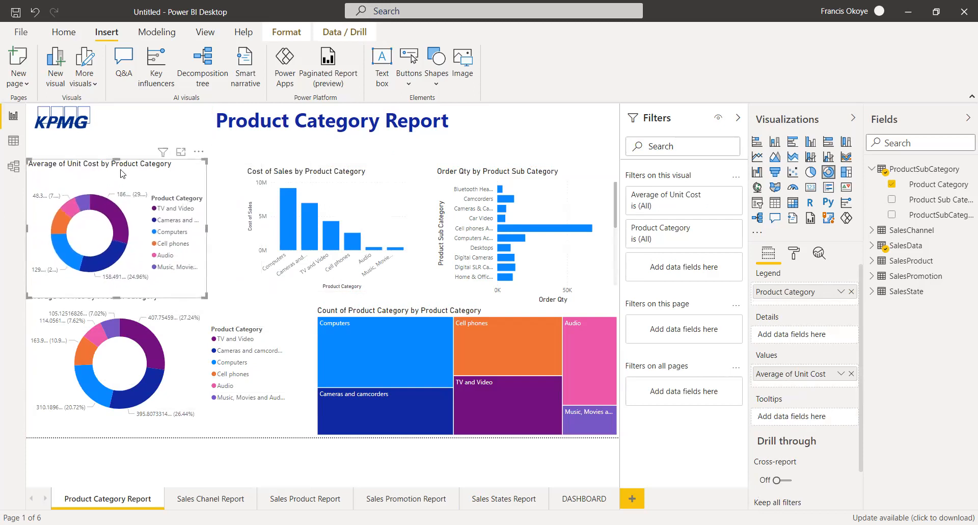
left_click_drag(118, 152, 118, 160)
- Shift the Cost of Sales column chart slightly left, then widen and heighten it to fill the gap before the Order Qty chart
left_click(334, 177)
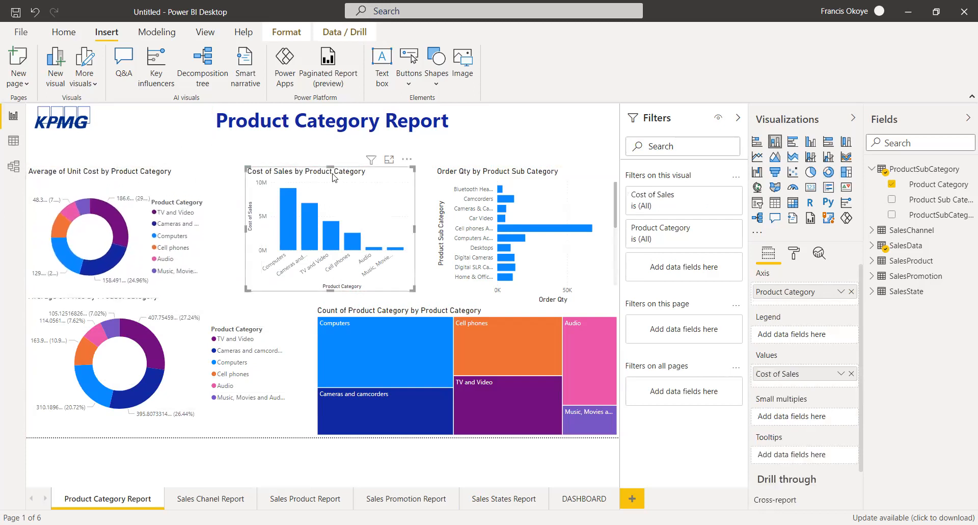
left_click_drag(350, 171, 335, 172)
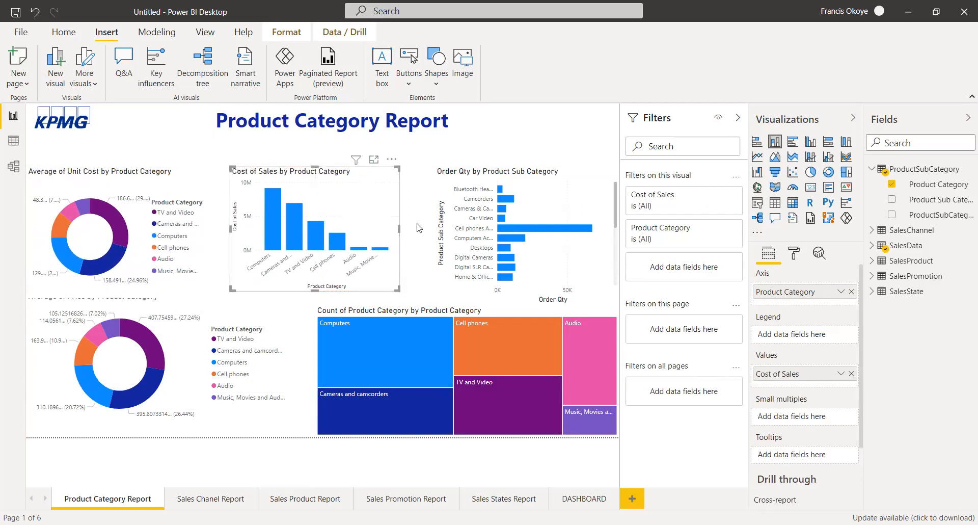
left_click_drag(397, 229, 427, 229)
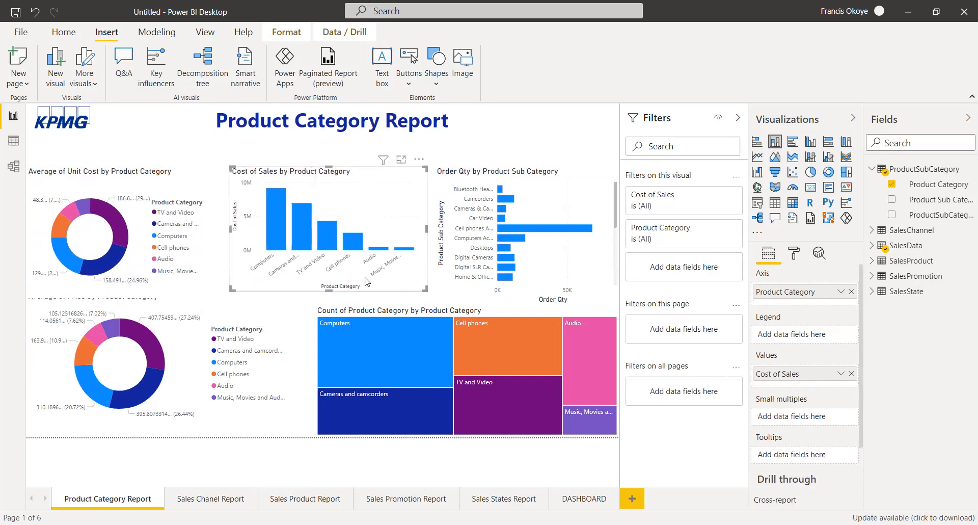
left_click_drag(329, 291, 329, 296)
left_click(565, 176)
left_click(535, 143)
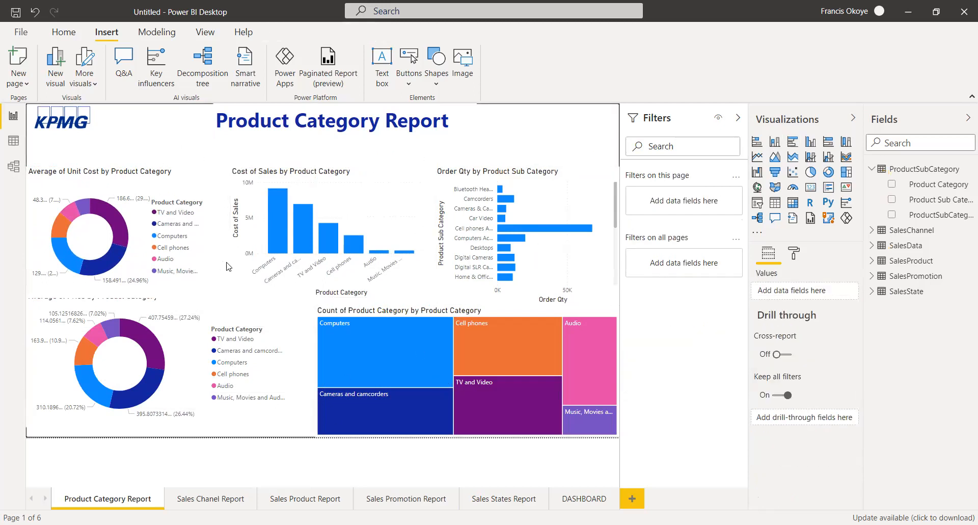
- Copy the Average of Unit Cost donut visual to the DASHBOARD page and widen it slightly there
left_click(202, 252)
right_click(201, 250)
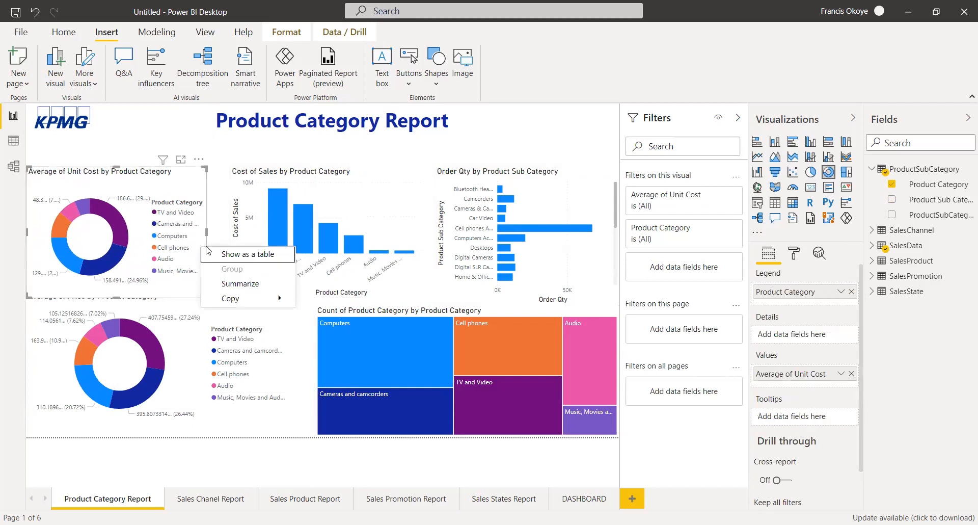
mouse_move(241, 298)
left_click(326, 301)
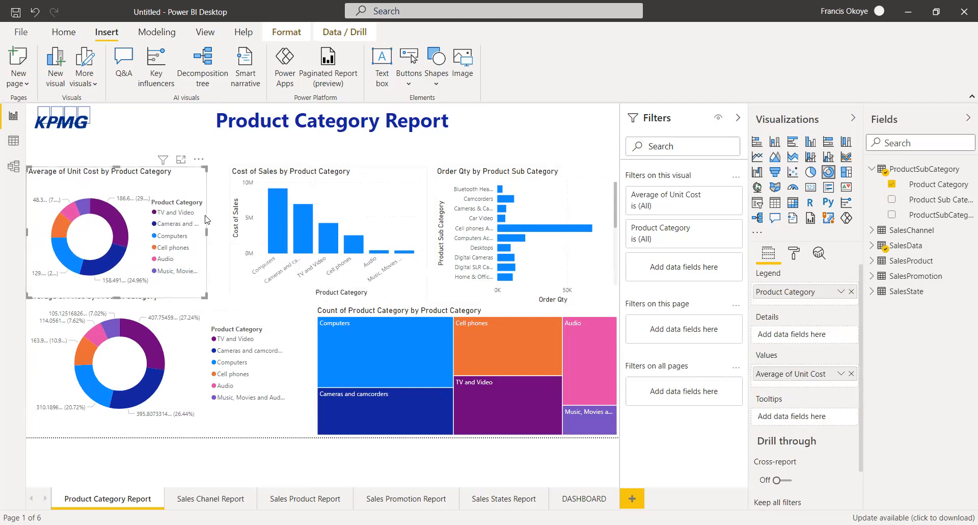
left_click(575, 502)
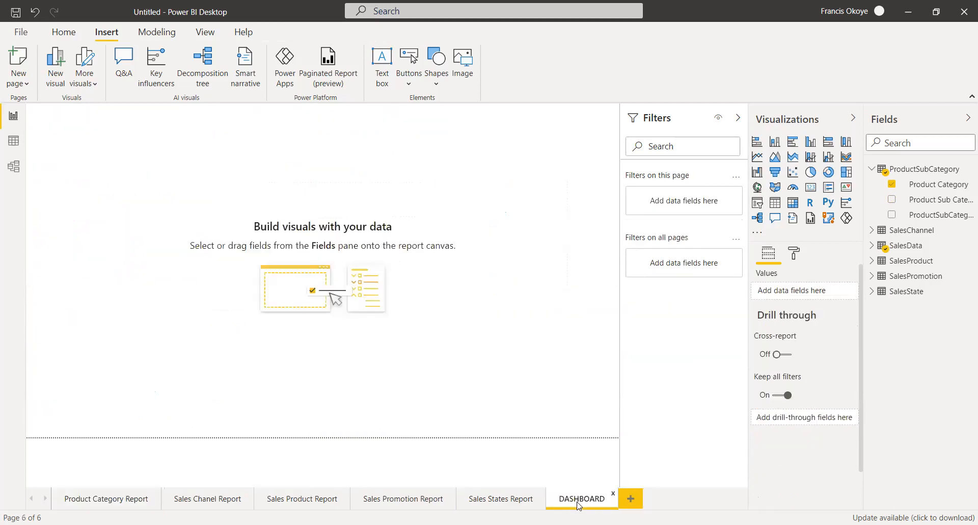
key("ctrl+v")
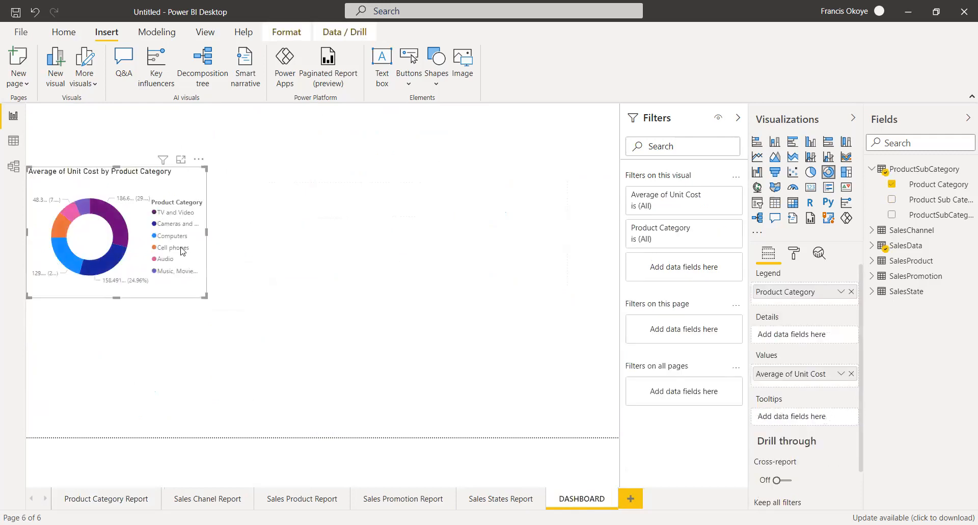
left_click_drag(206, 235, 233, 232)
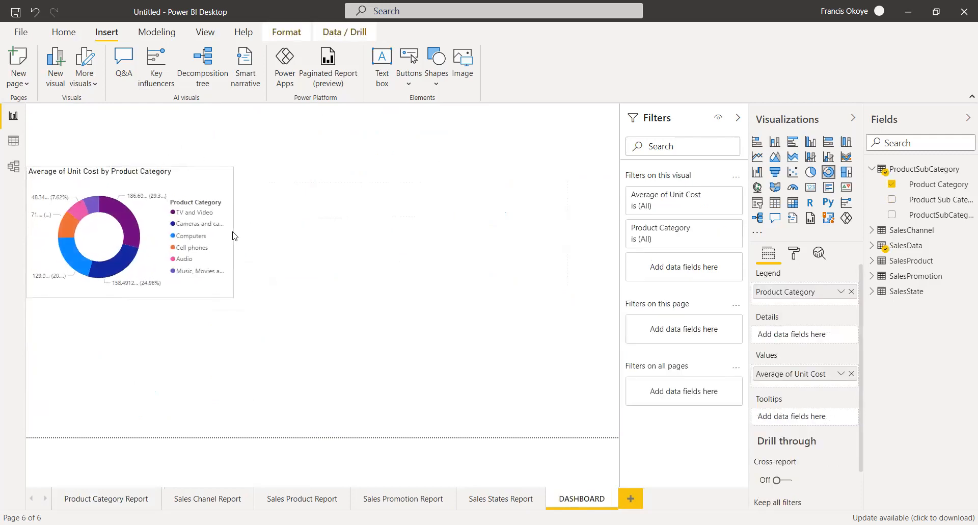
- Try to copy the Average of Unit Cost donut from the Product Category Report page to the DASHBOARD page again
left_click(103, 500)
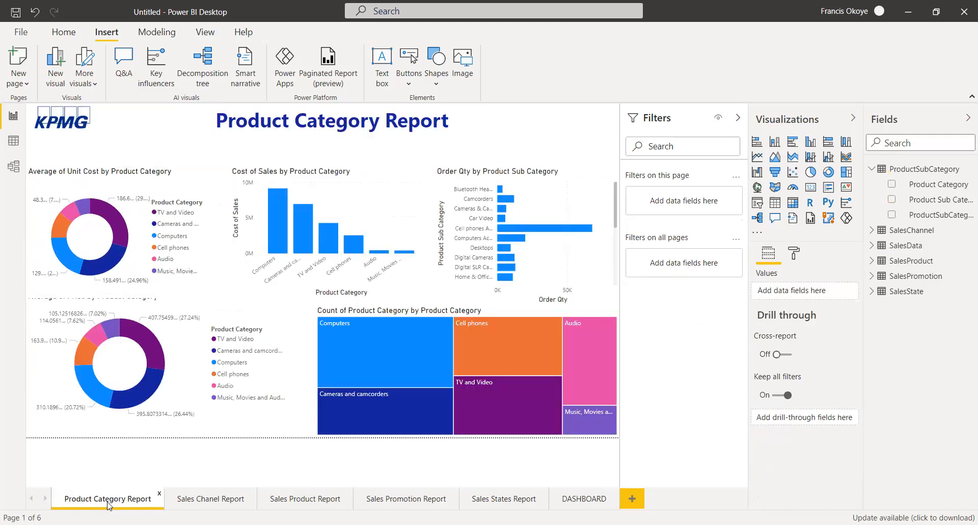
right_click(132, 207)
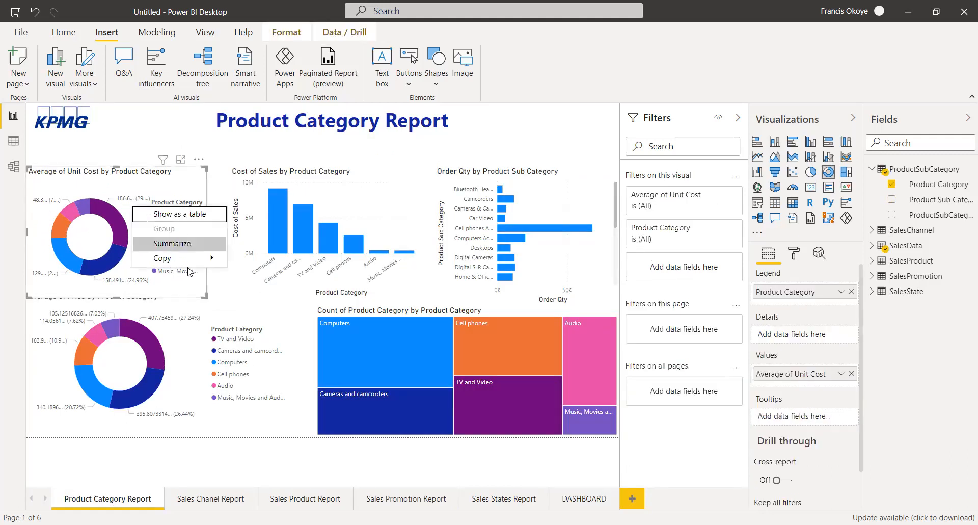
mouse_move(169, 258)
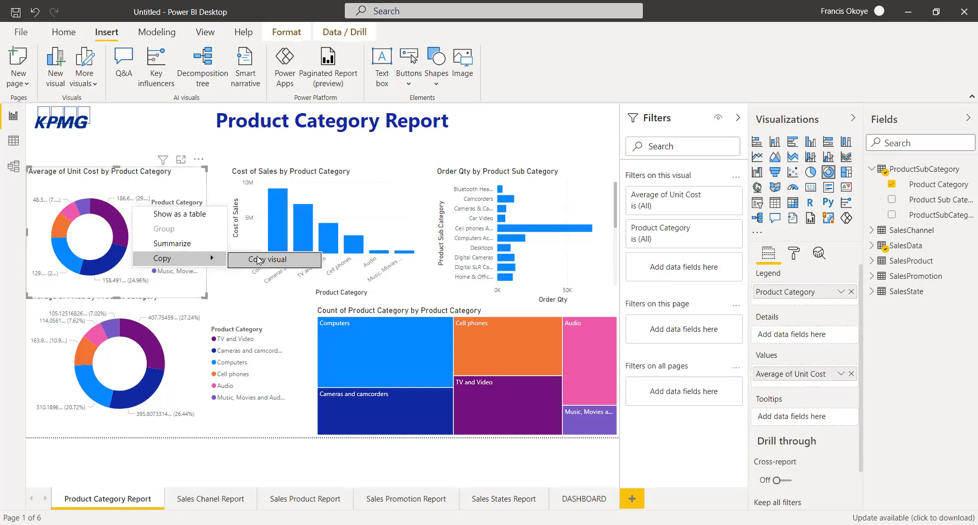
left_click(557, 492)
key("ctrl+v")
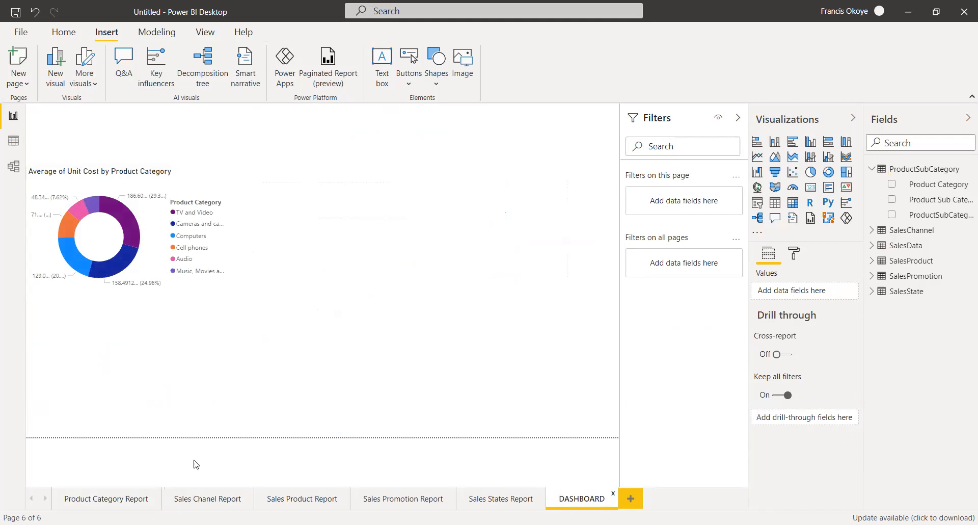
left_click(199, 495)
left_click(281, 496)
left_click(423, 500)
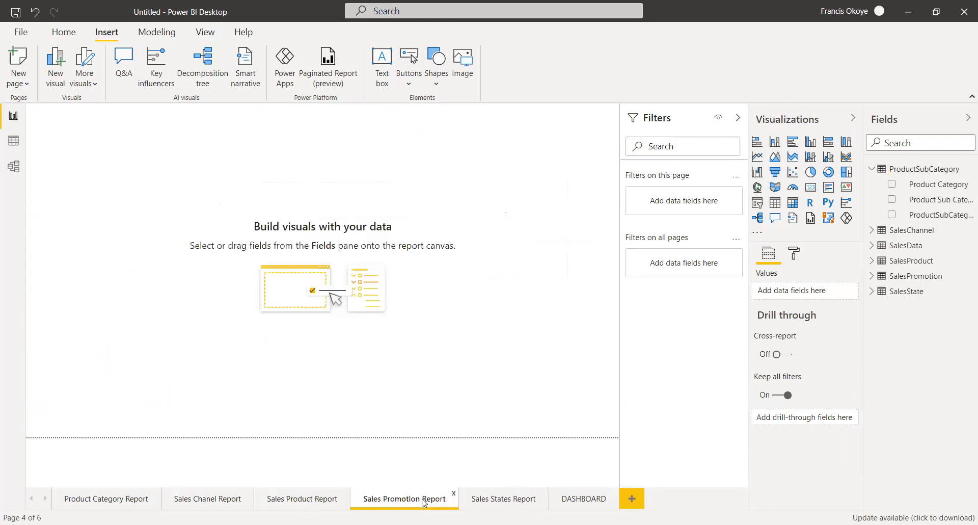
left_click(510, 503)
left_click(577, 503)
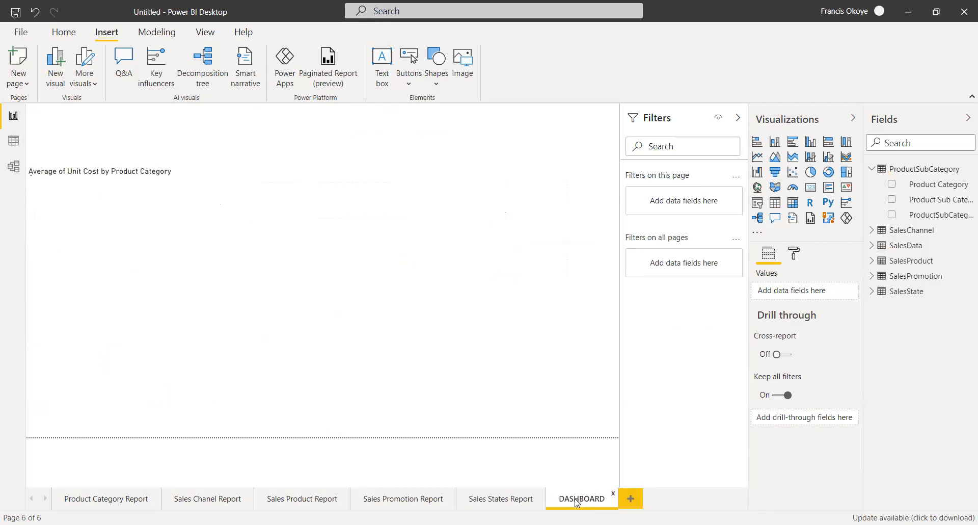
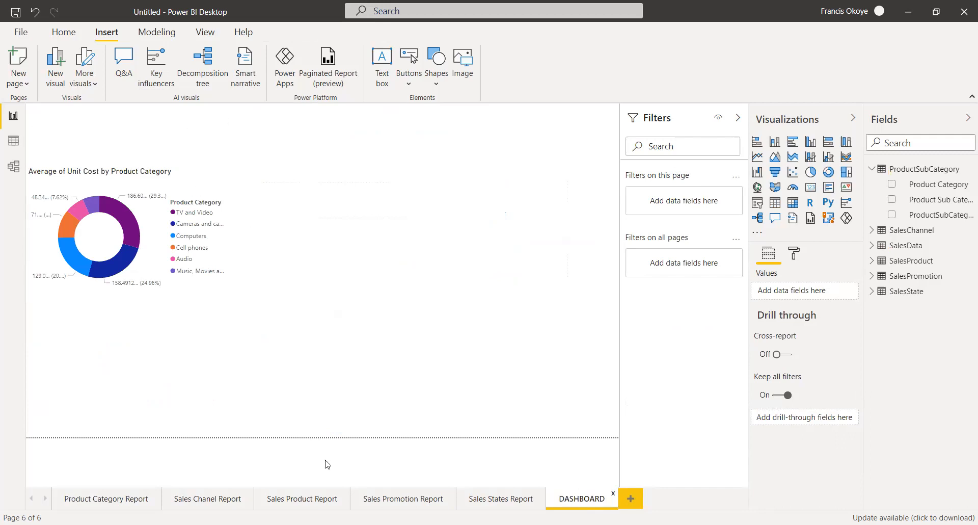
left_click(227, 497)
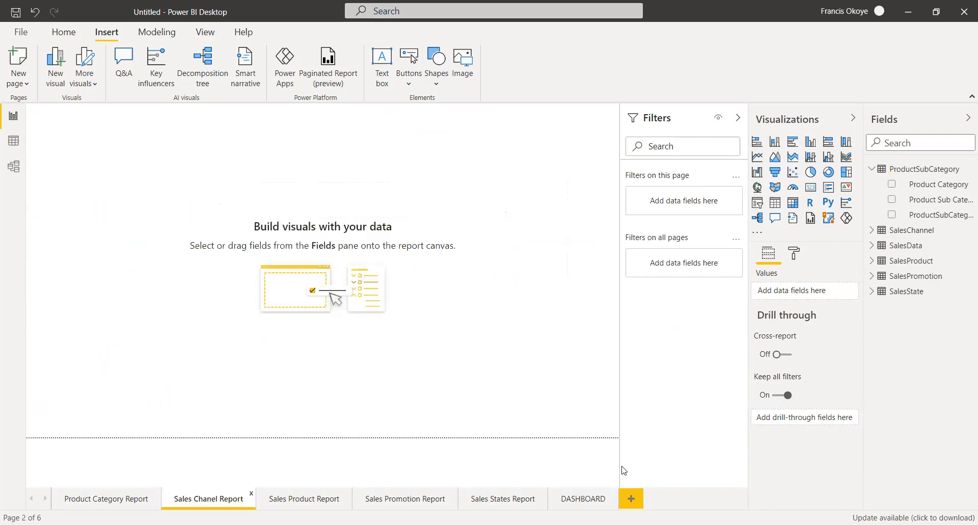
left_click(575, 497)
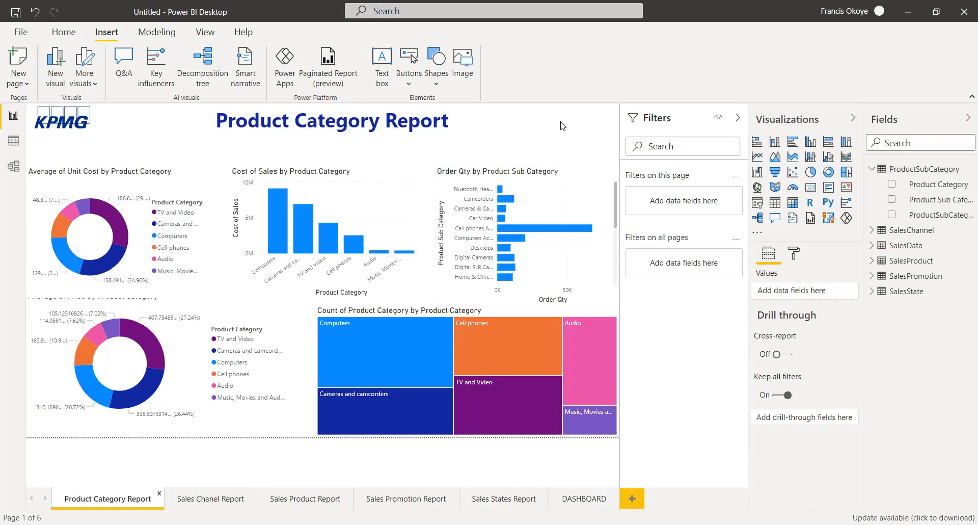
- Add a ChannelName table from SalesChannel near the upper left of the Sales Chanel Report page
left_click(872, 170)
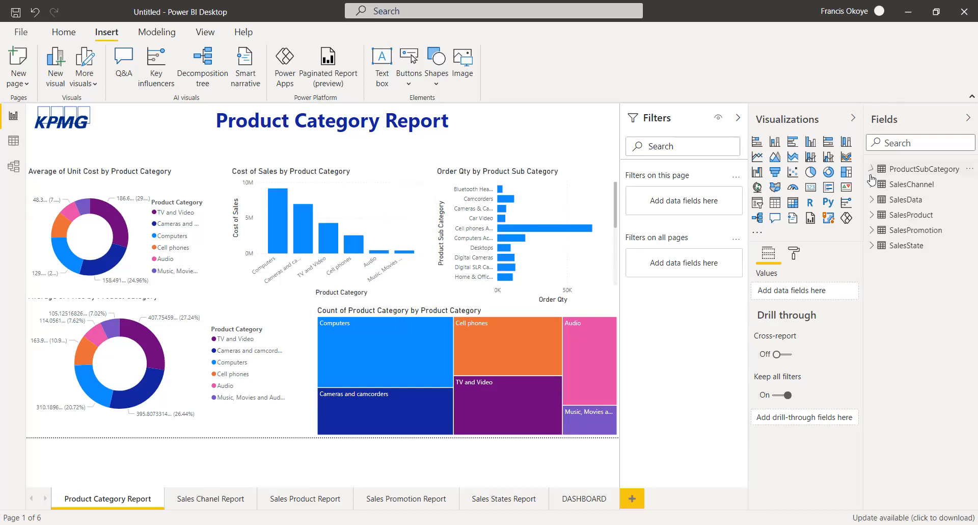
left_click(187, 503)
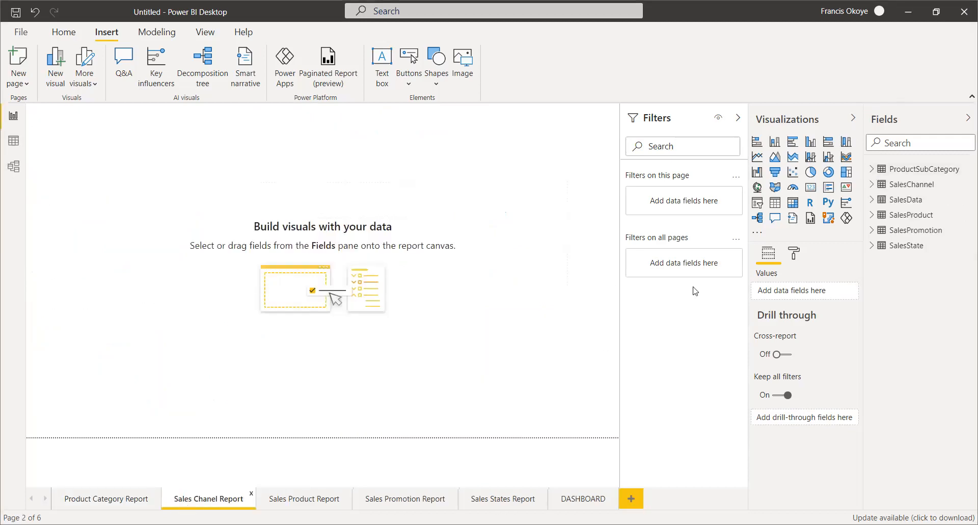
left_click(879, 185)
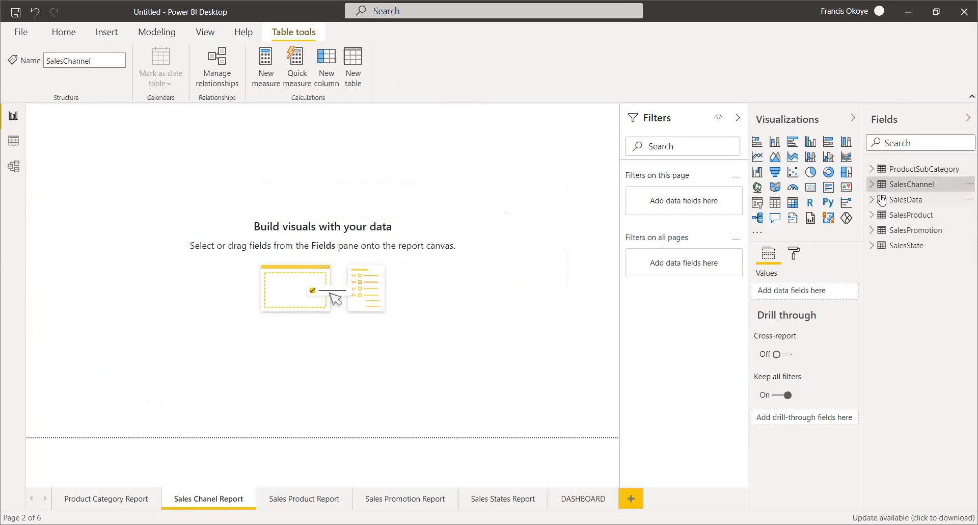
left_click(872, 186)
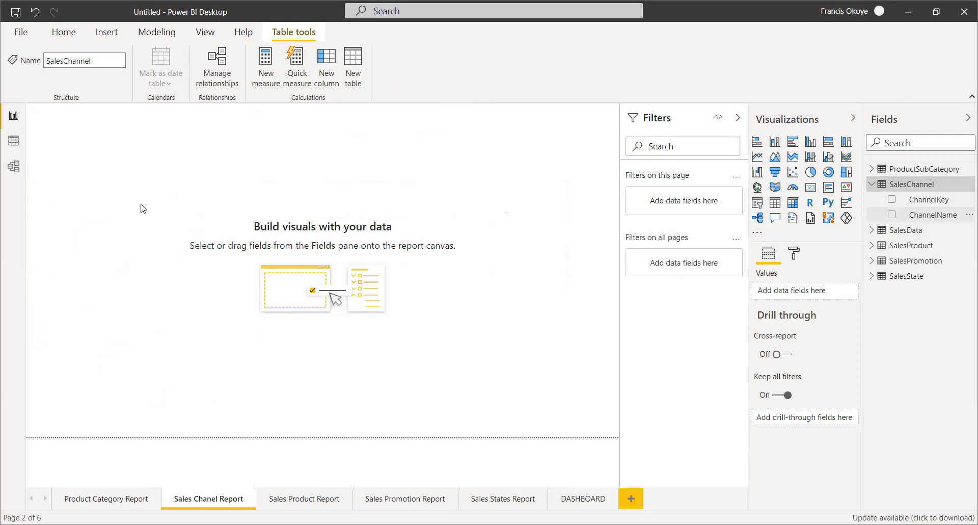
left_click_drag(143, 208, 188, 243)
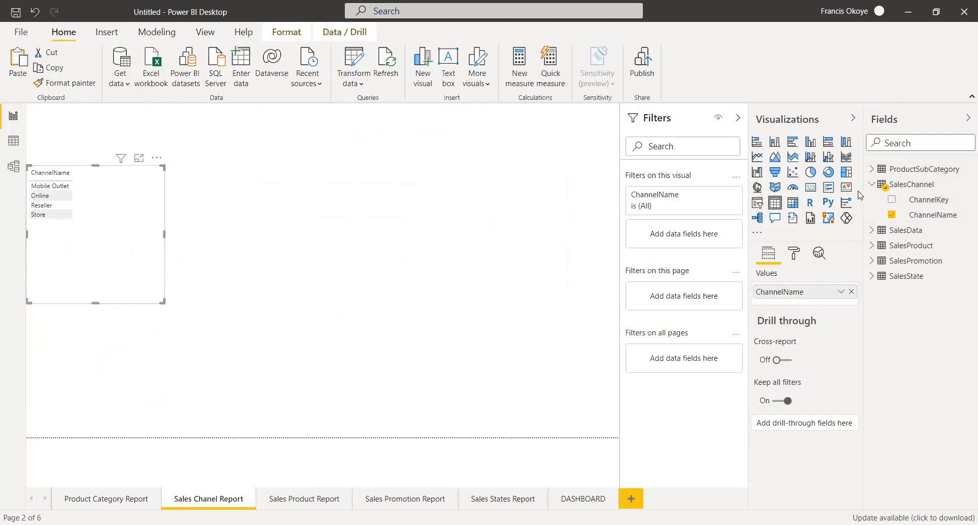
- Add Cost of Sales from SalesData to the ChannelName table
left_click(873, 184)
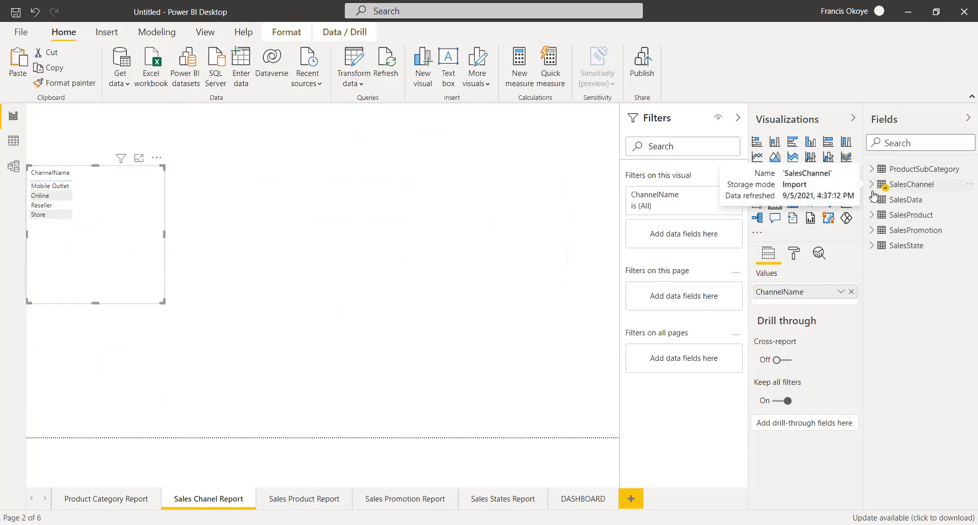
left_click(873, 200)
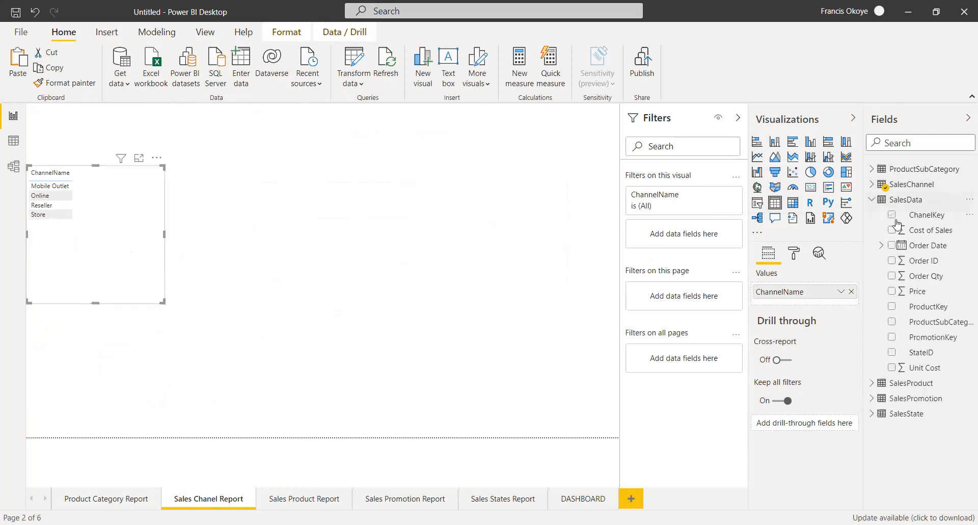
left_click(925, 233)
left_click(441, 204)
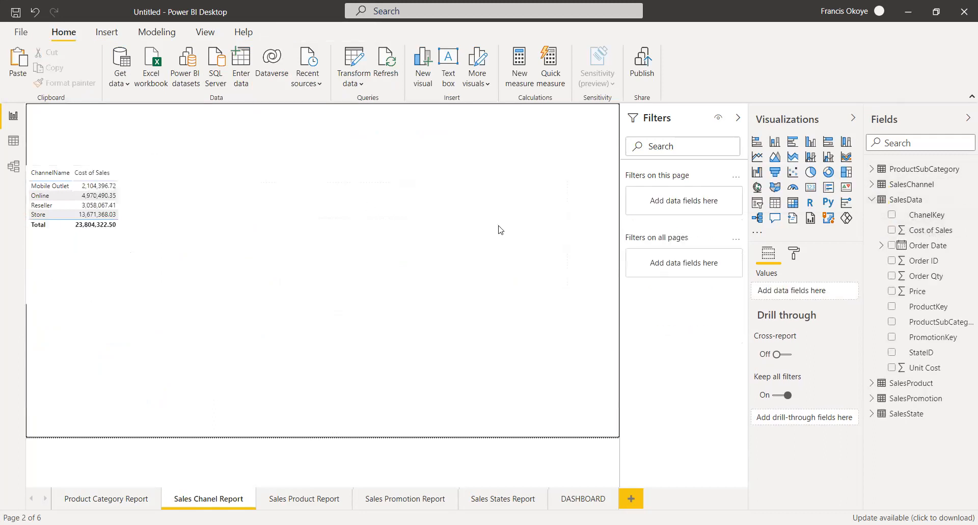
- Create a second table visual with ChannelName from SalesChannel and paste two copies of it on the page
left_click(873, 200)
left_click(873, 184)
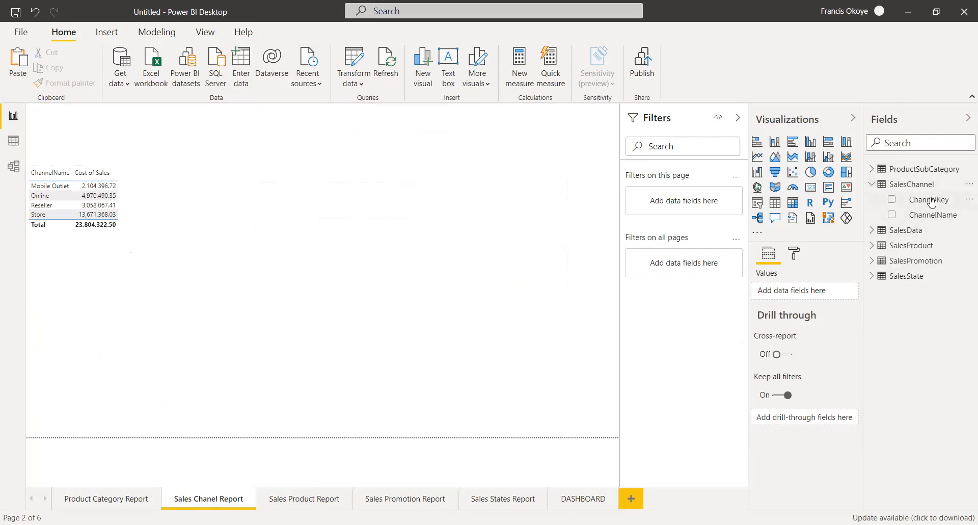
left_click(933, 213)
key("ctrl+c")
left_click(373, 185)
key("ctrl+v")
left_click(402, 274)
key("ctrl+v")
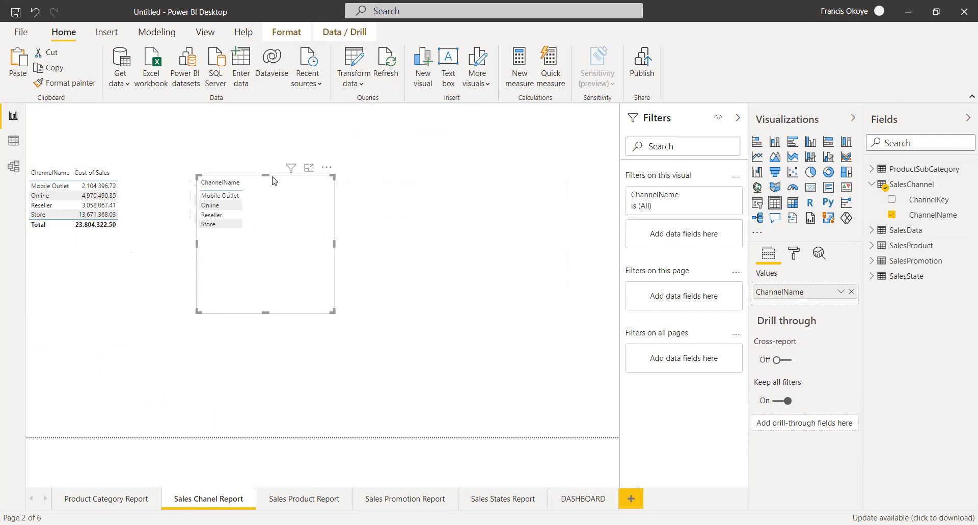
- Spread the overlapping ChannelName tables, moving one to the page's right half and another to the lower left
left_click_drag(276, 179, 489, 248)
left_click(285, 198)
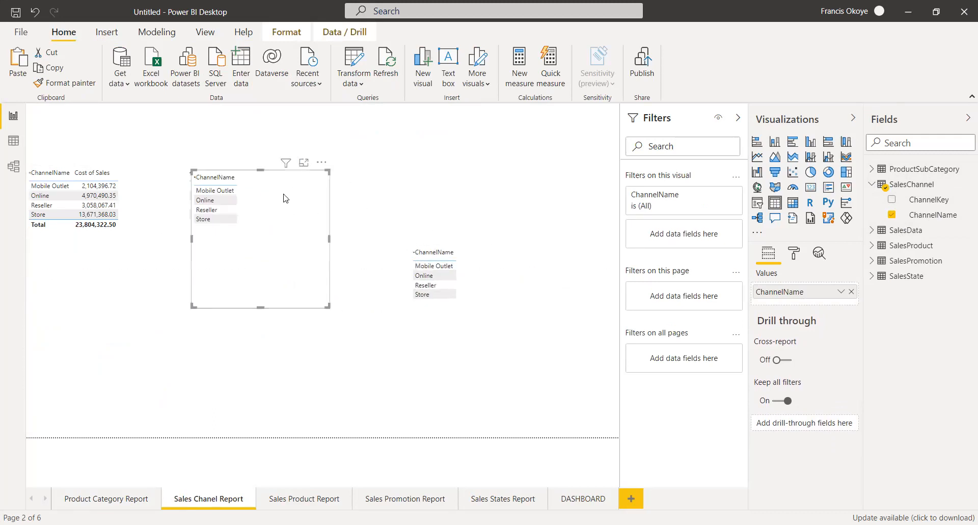
left_click_drag(285, 175, 148, 275)
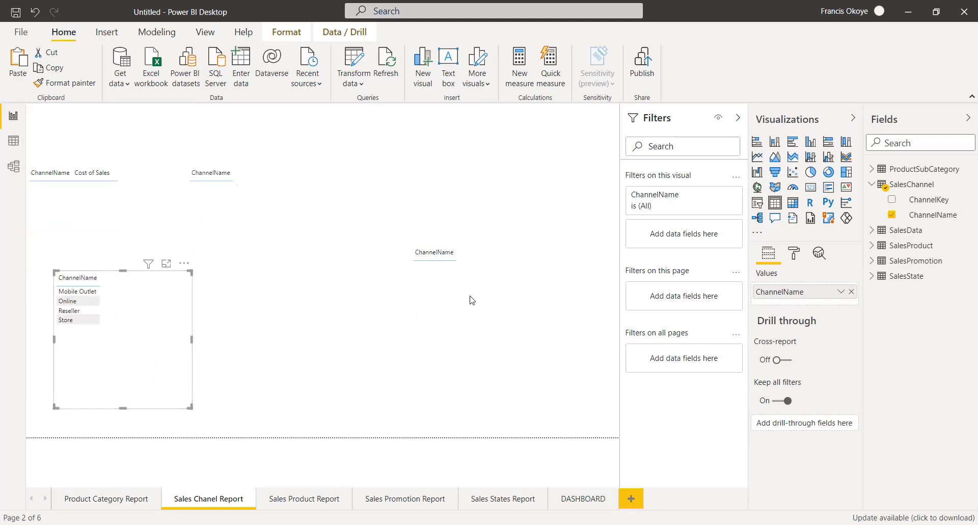
- Add Order Qty, Price and Unit Cost from SalesData to the three remaining ChannelName tables, one field per table
left_click(872, 184)
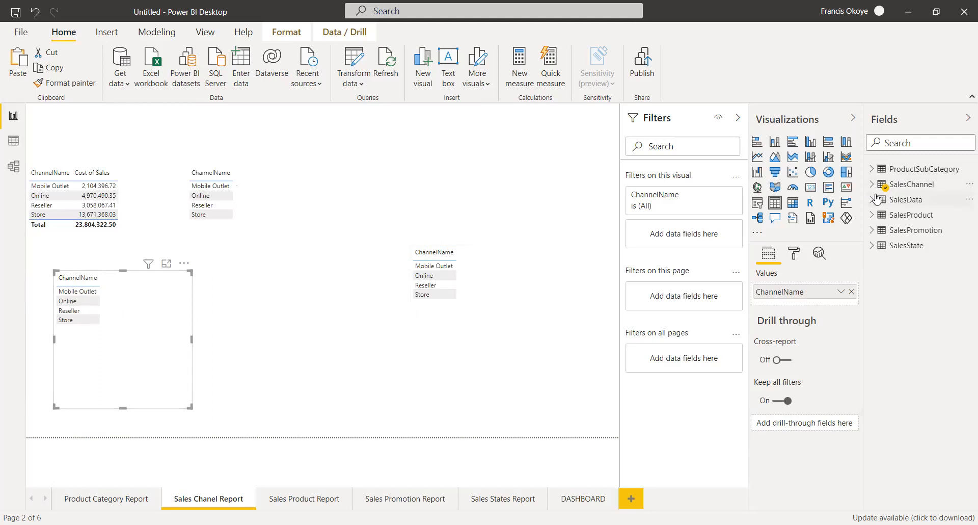
left_click(873, 200)
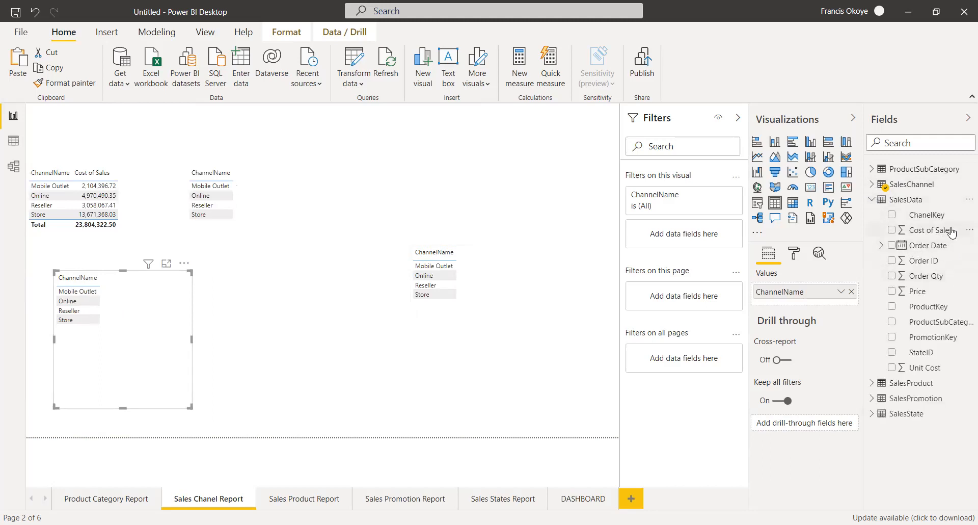
left_click(260, 182)
left_click(891, 276)
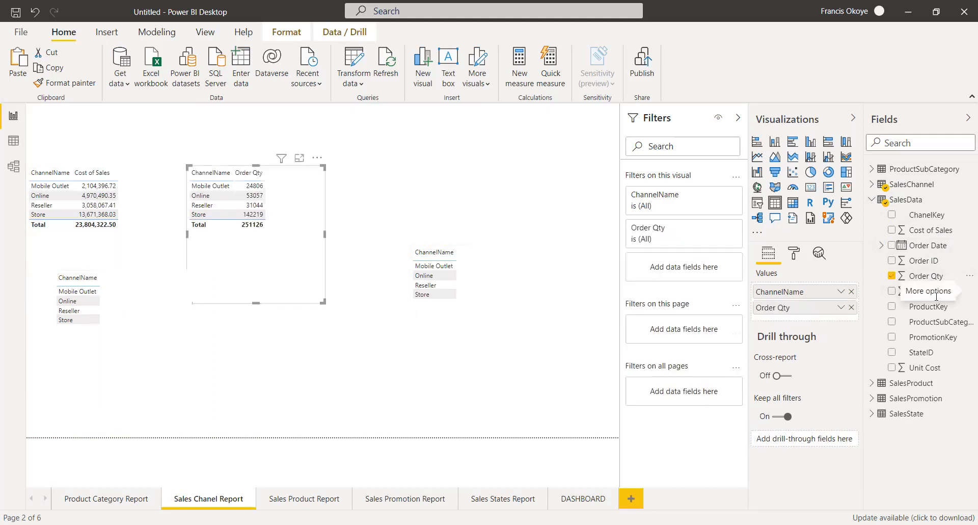
left_click_drag(937, 294, 442, 284)
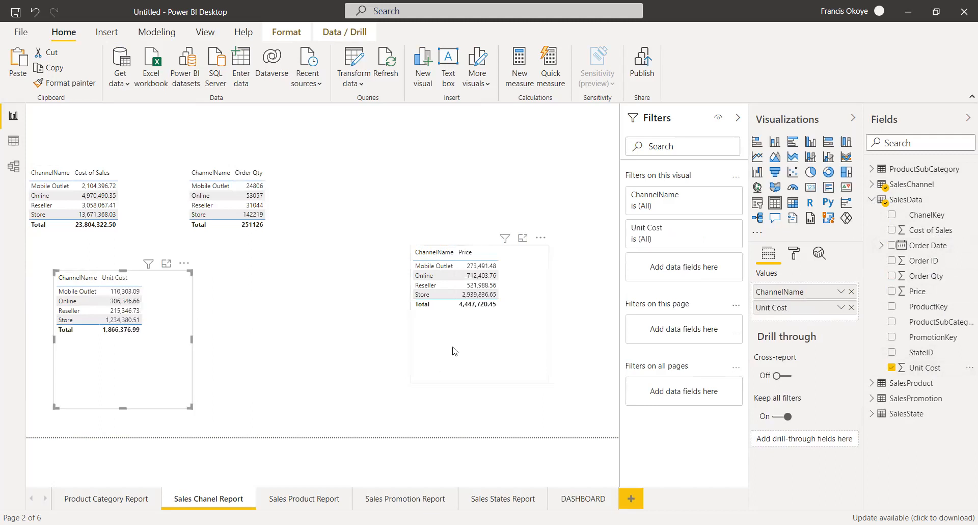
left_click(455, 352)
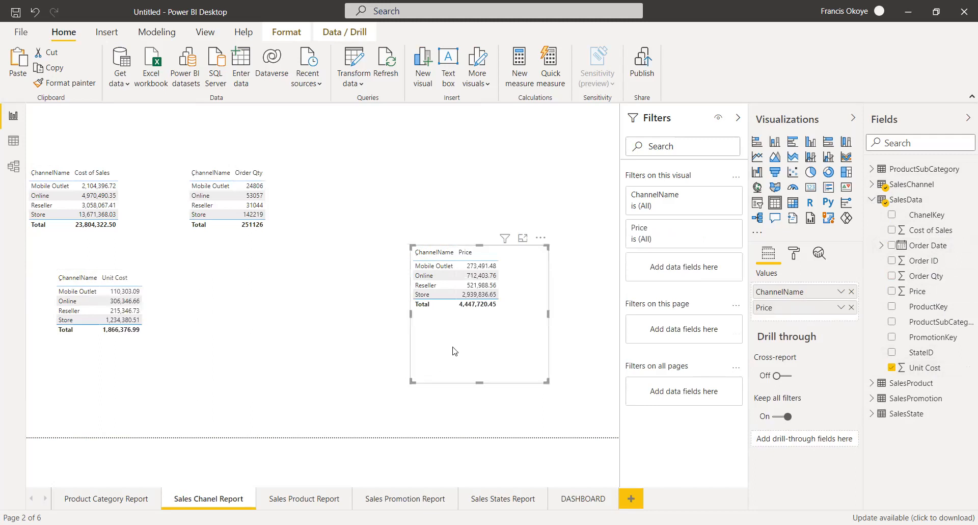
- Convert the ChannelName tables to charts: Cost of Sales donut, Order Qty clustered bar, Price stacked column and Unit Cost pie
left_click(150, 195)
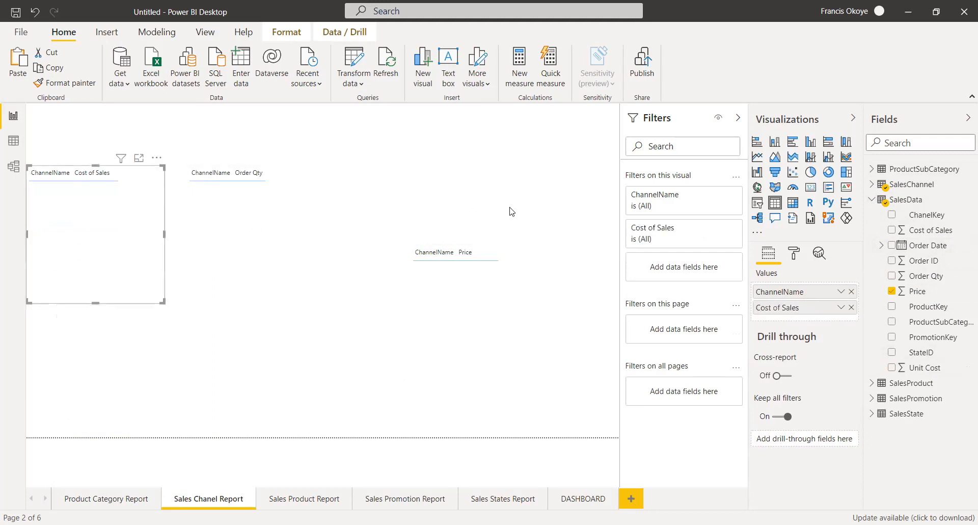
left_click(829, 172)
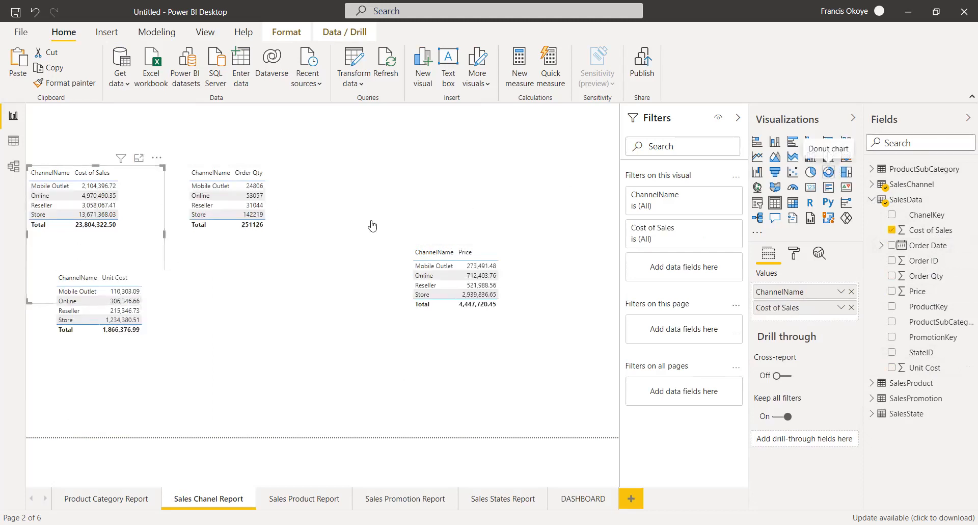
left_click(275, 257)
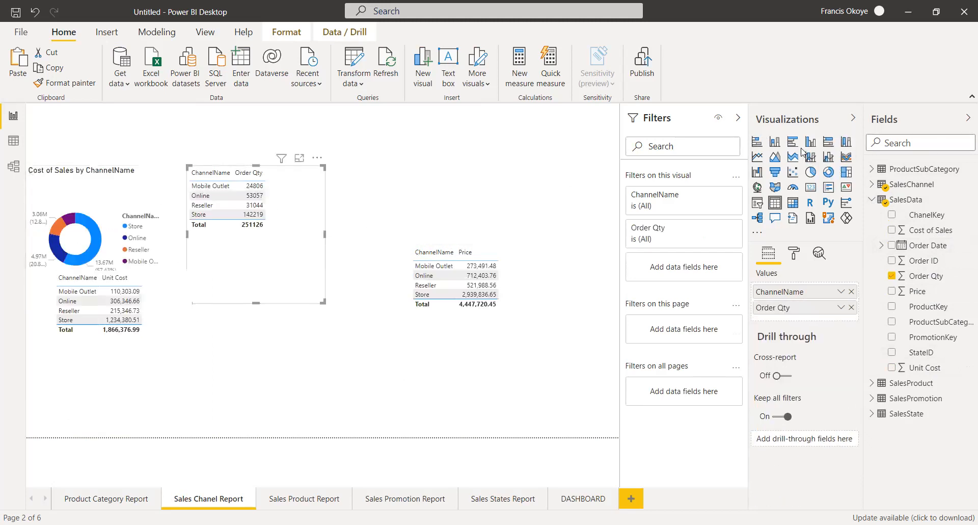
left_click(525, 328)
left_click(774, 145)
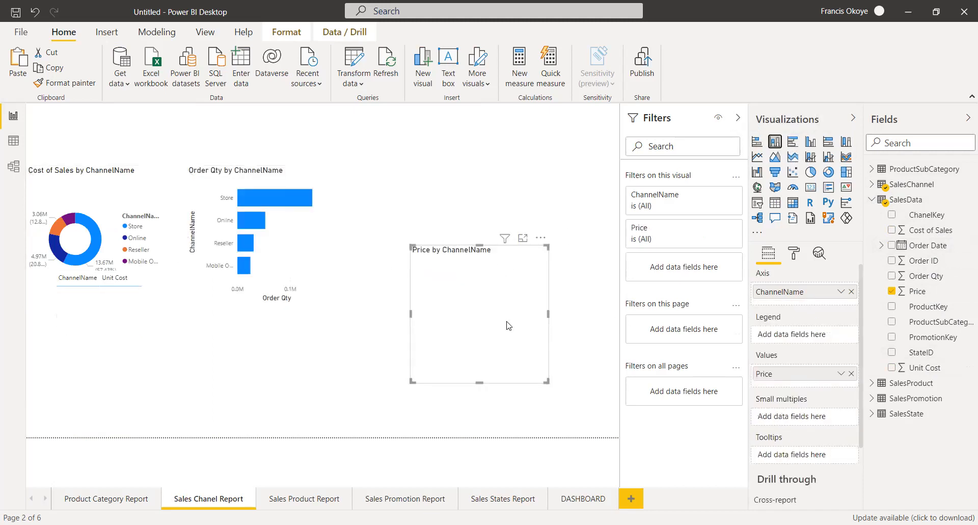
left_click_drag(176, 375, 162, 400)
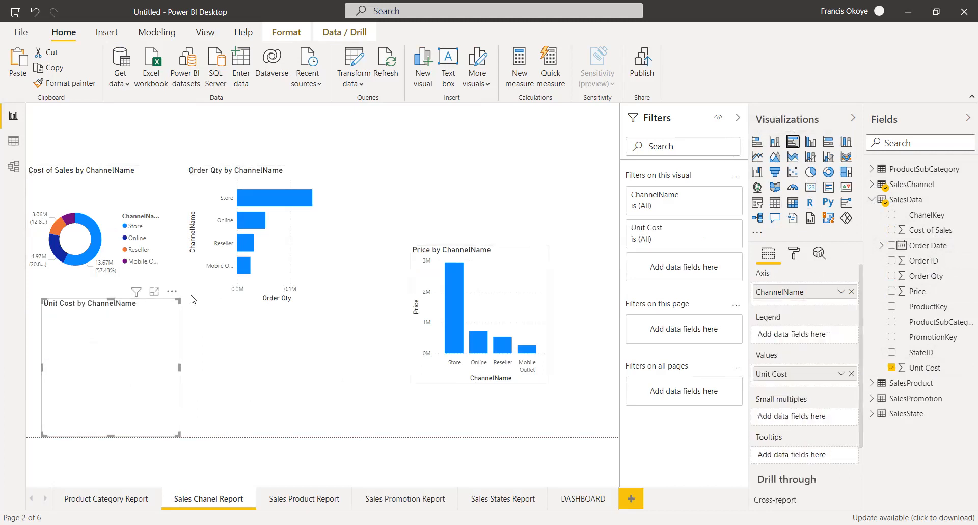
left_click(811, 172)
- Widen the Unit Cost pie chart and place a widened Price column chart beside it along the page's lower edge
left_click_drag(180, 367, 229, 373)
left_click_drag(304, 266, 393, 265)
left_click(536, 378)
left_click_drag(535, 378, 379, 431)
left_click_drag(390, 366, 553, 380)
- Place the Order Qty bar chart directly above the Price chart and widen it almost to the page's right edge
left_click(407, 242)
left_click_drag(410, 234, 504, 238)
left_click_drag(461, 232, 492, 234)
left_click_drag(414, 207, 393, 204)
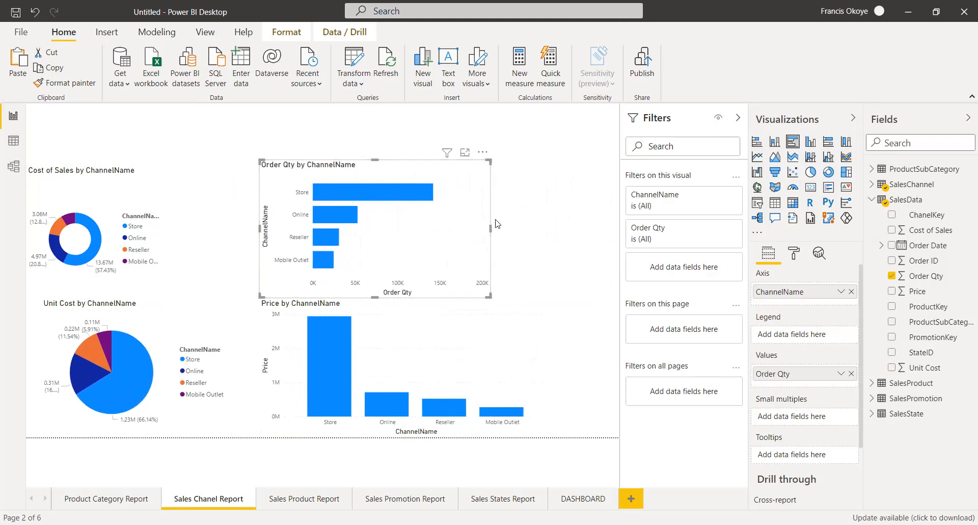
left_click_drag(490, 228, 611, 244)
- Widen the Cost of Sales donut chart and move it up clear of the Unit Cost pie chart
left_click(139, 161)
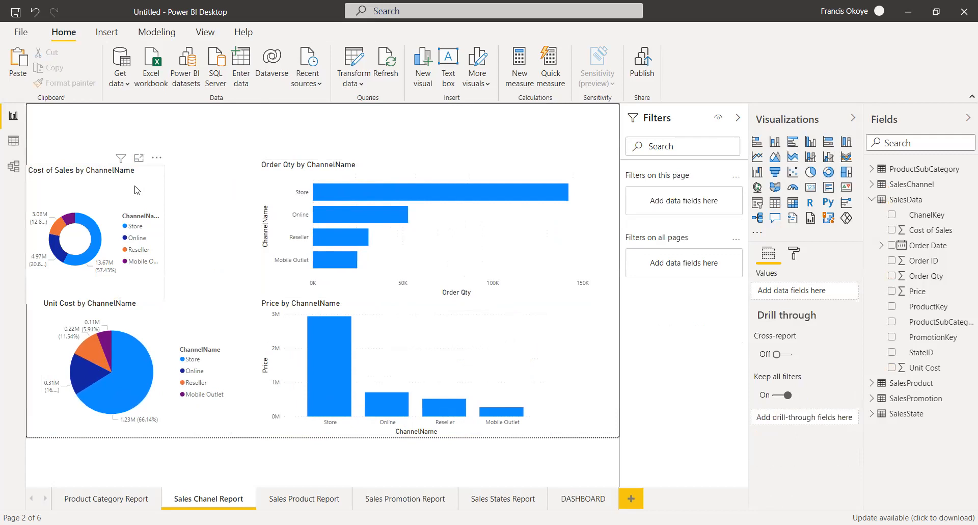
left_click(162, 209)
left_click_drag(164, 237, 241, 228)
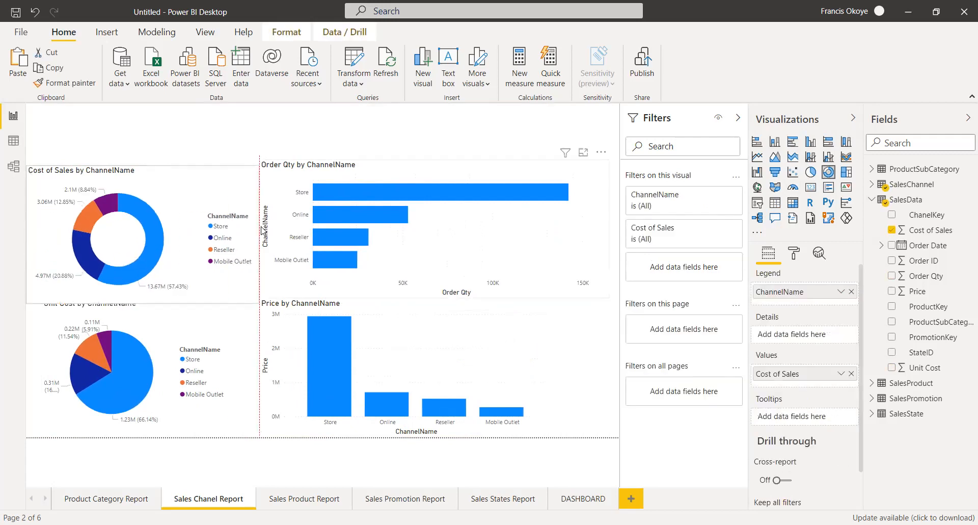
left_click_drag(193, 163, 183, 143)
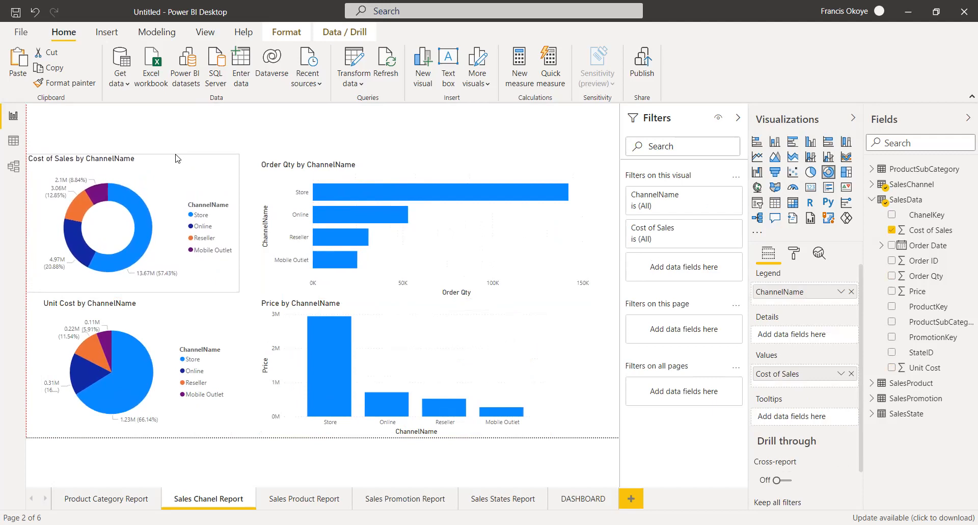
left_click(249, 227)
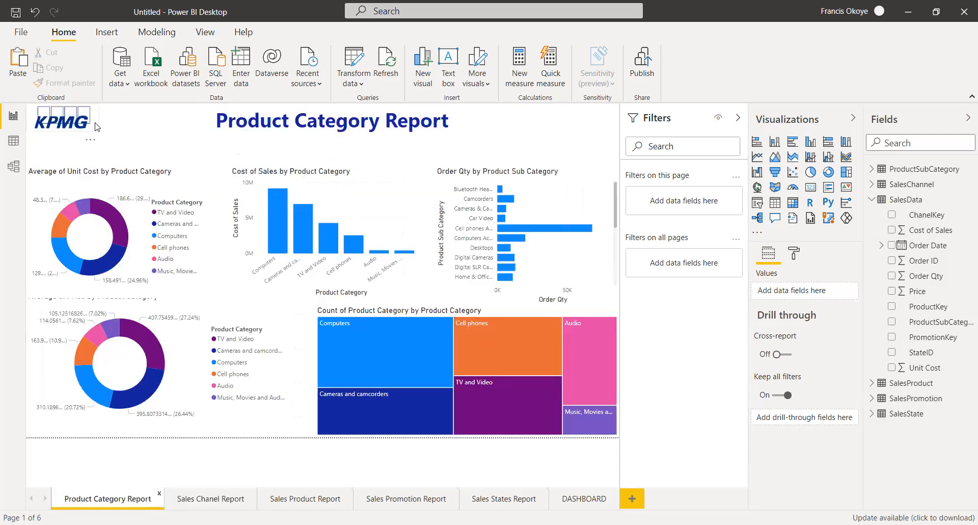
- Copy the KPMG logo from the Product Category Report page onto the Chanel, Product, Promotion, States and DASHBOARD pages
left_click(94, 127)
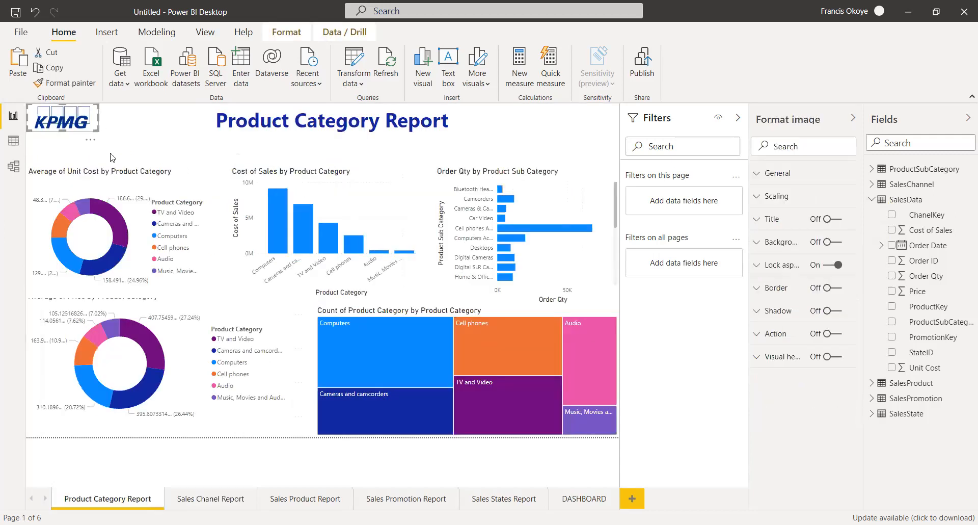
left_click(201, 504)
key("ctrl+v")
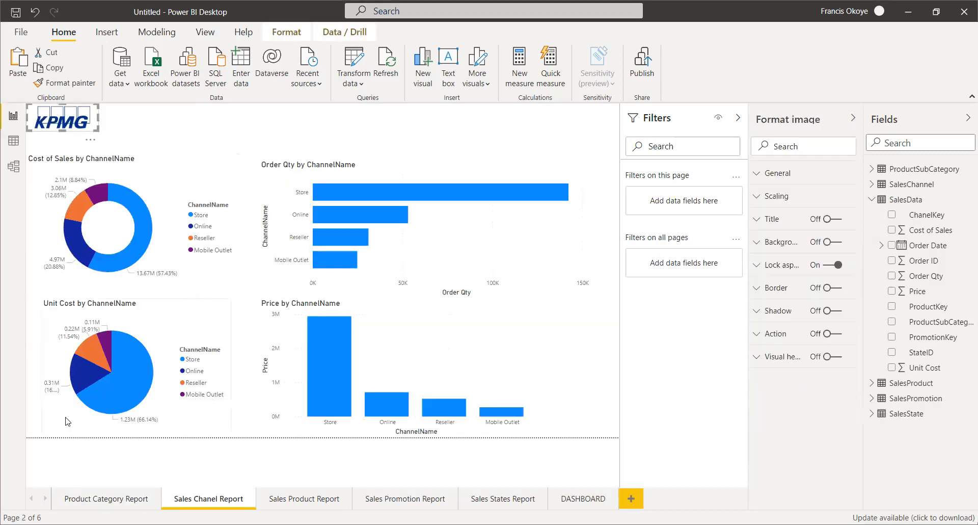
left_click(293, 502)
key("ctrl+v")
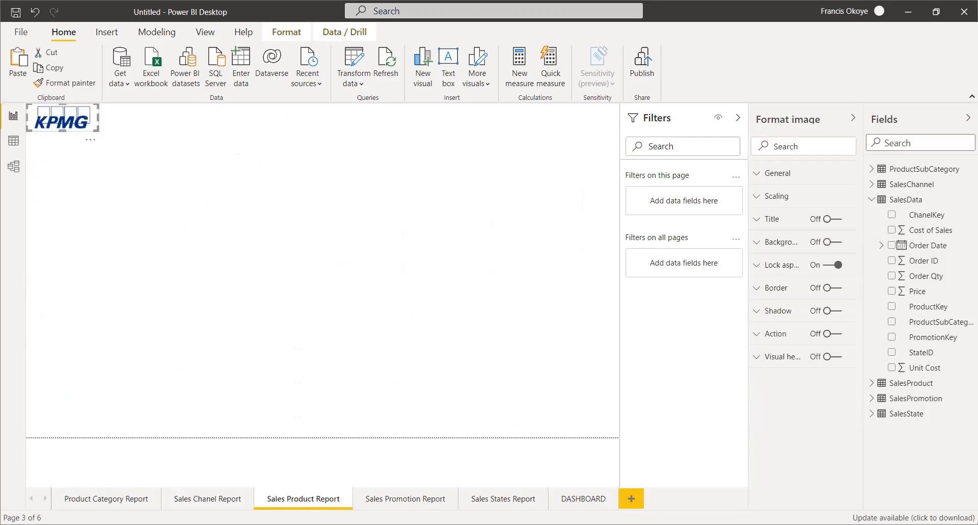
left_click(410, 497)
key("ctrl+v")
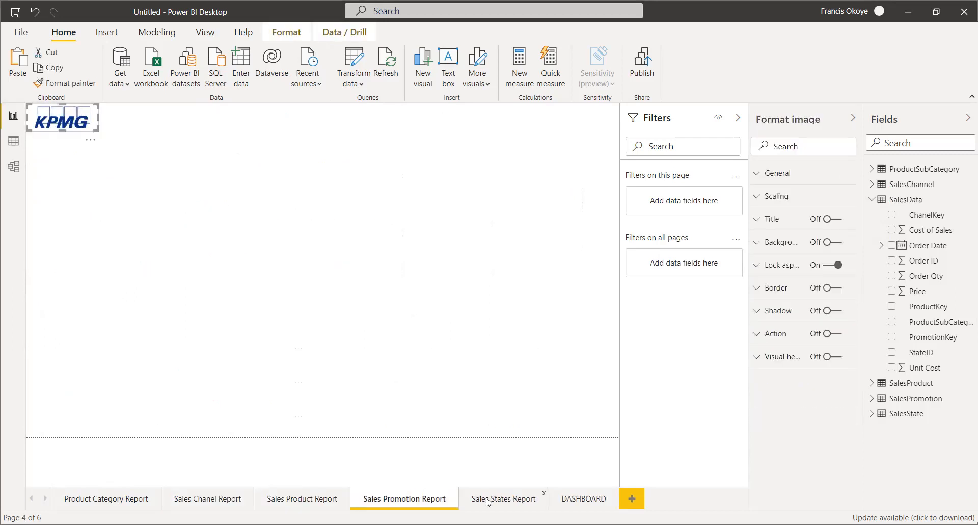
left_click(487, 502)
key("ctrl+v")
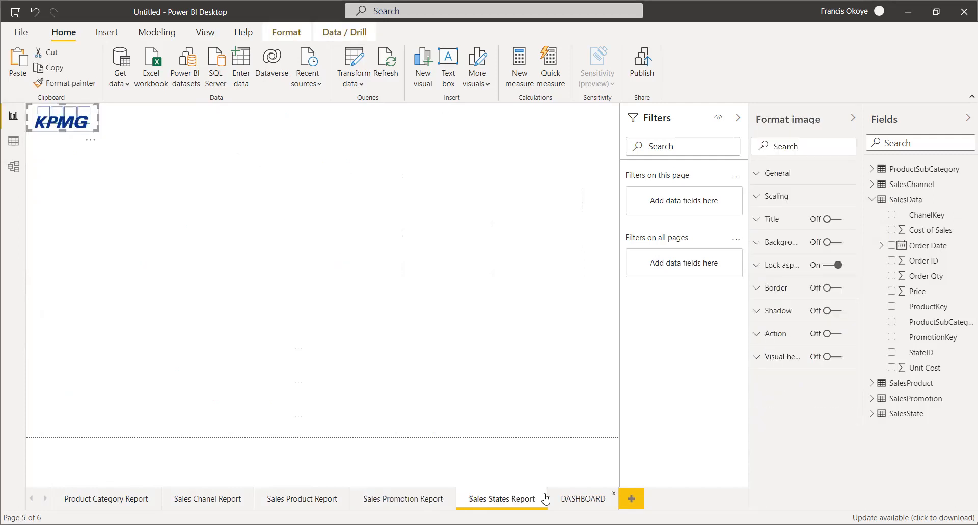
left_click(593, 502)
key("ctrl+v")
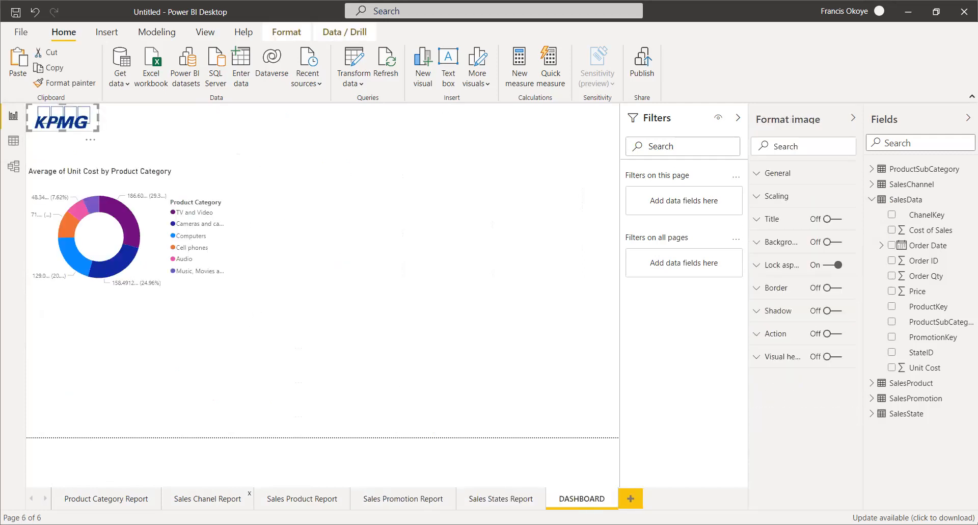
- Copy the Cost of Sales by ChannelName donut to the DASHBOARD page, placing it beside the Average of Unit Cost donut
left_click(106, 499)
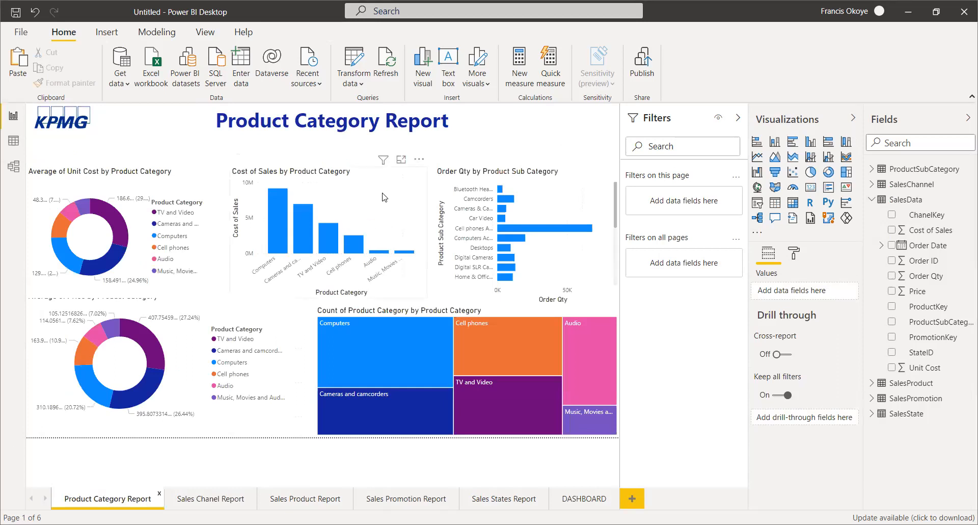
left_click(579, 197)
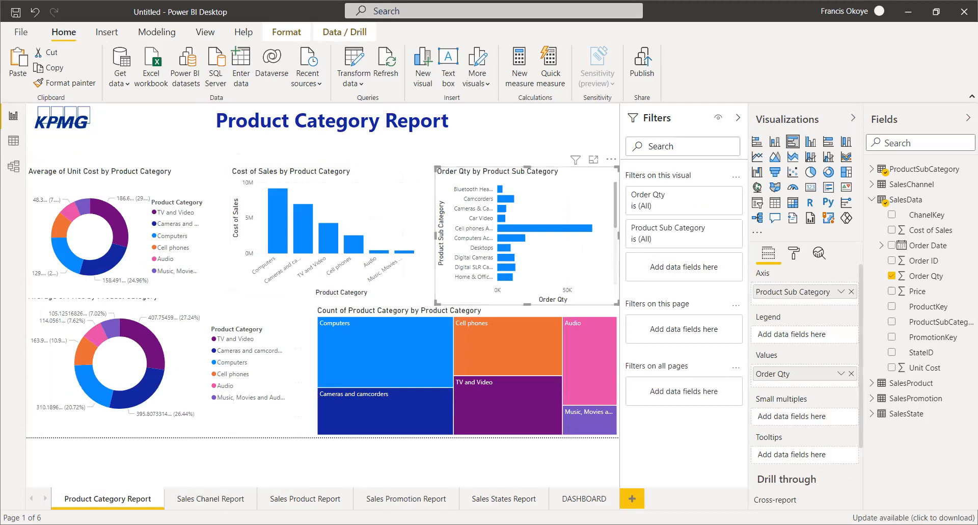
left_click(210, 499)
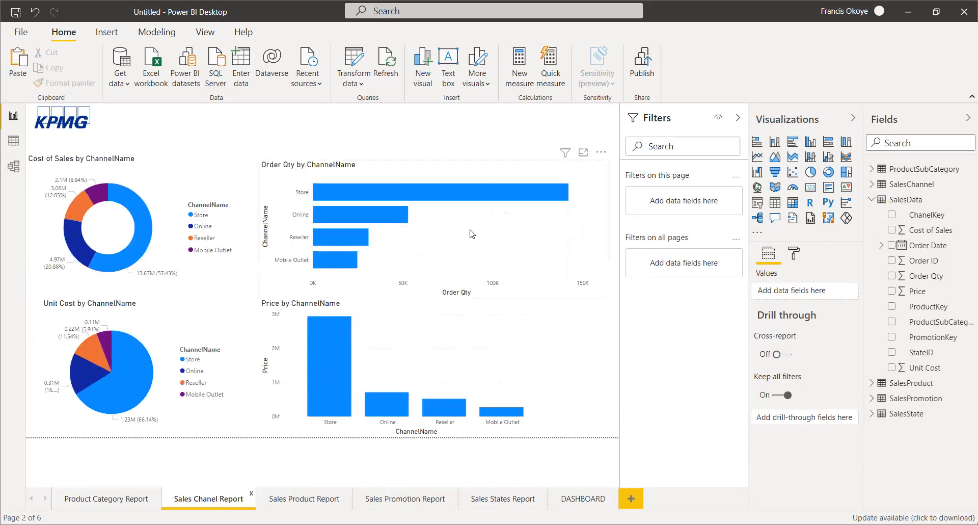
left_click(212, 177)
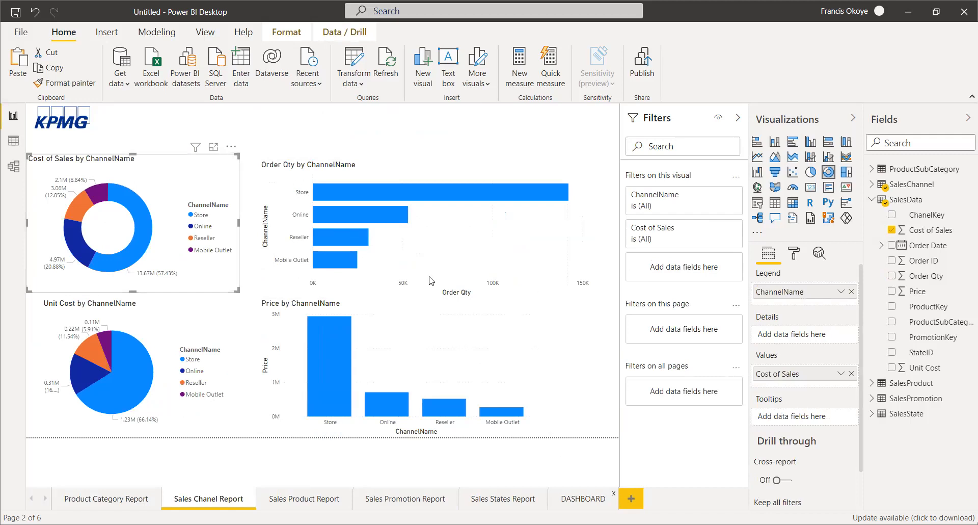
key("ctrl+v")
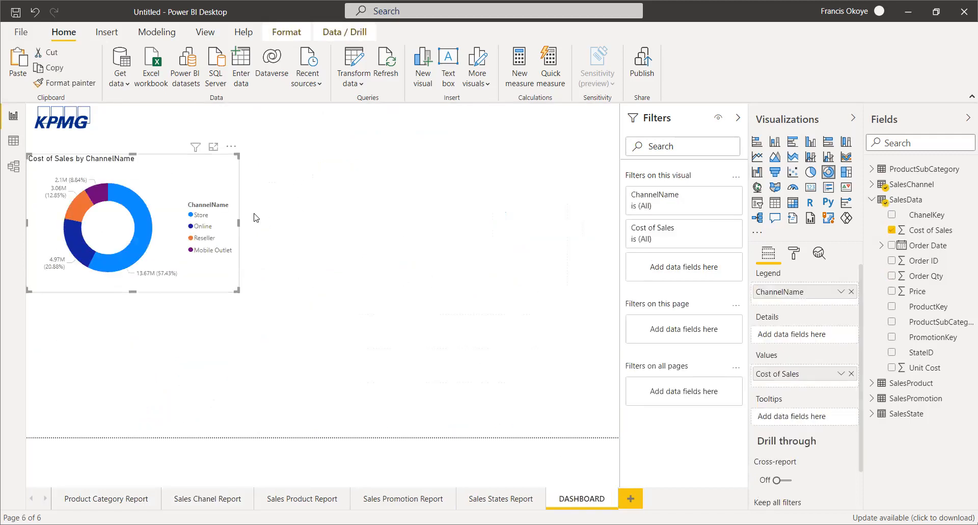
left_click_drag(157, 185, 364, 194)
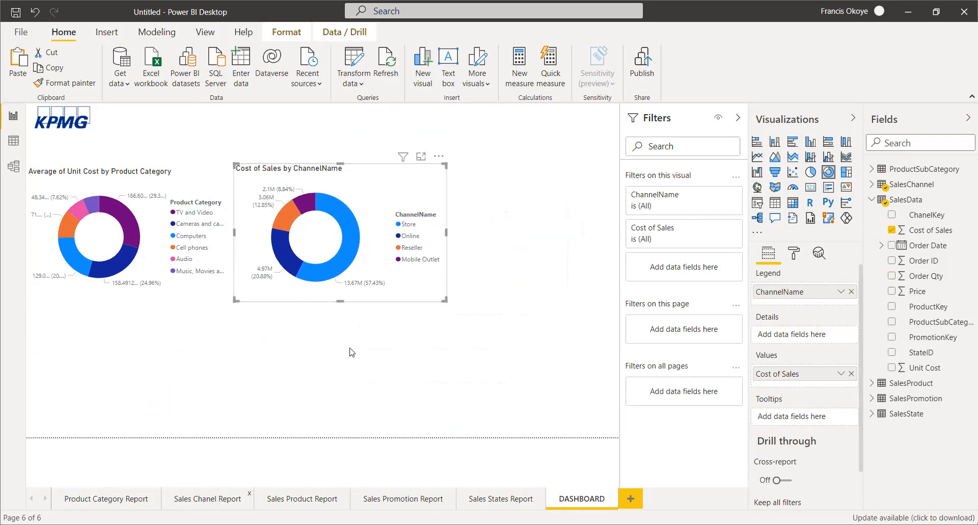
- Copy the title text box from the Product Category Report page onto the Sales Chanel Report page
left_click(207, 498)
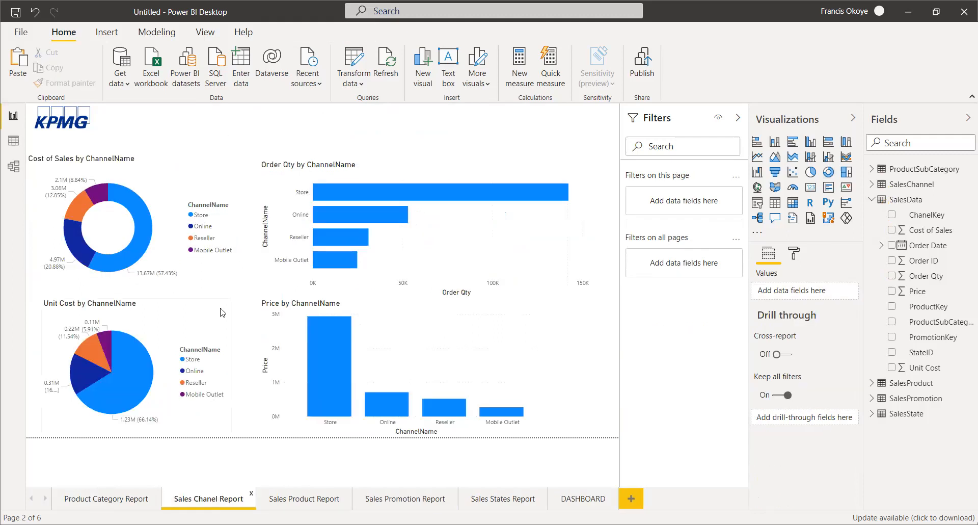
left_click(107, 497)
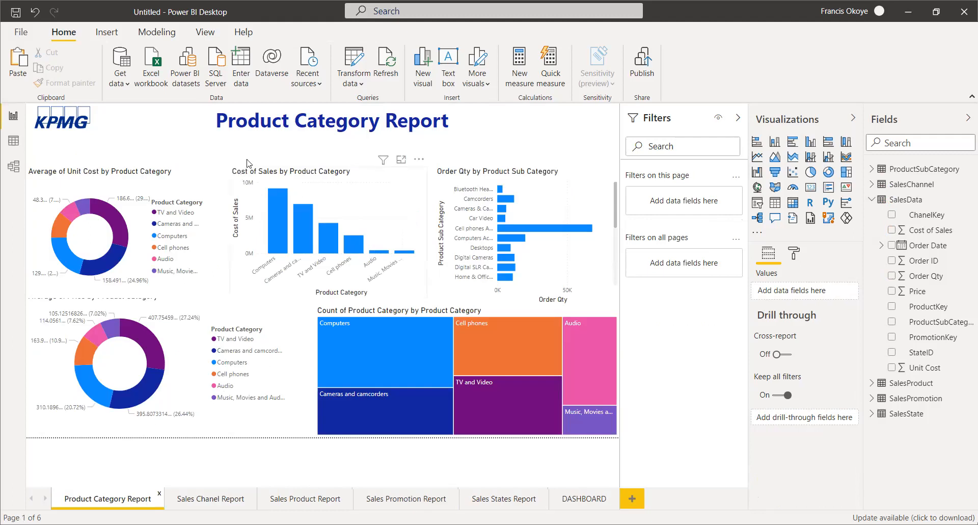
left_click(264, 138)
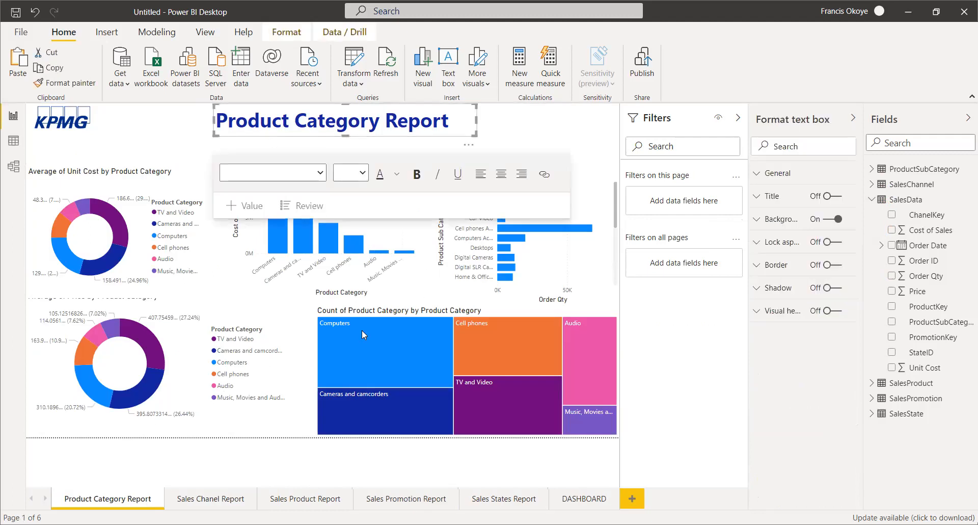
left_click(559, 500)
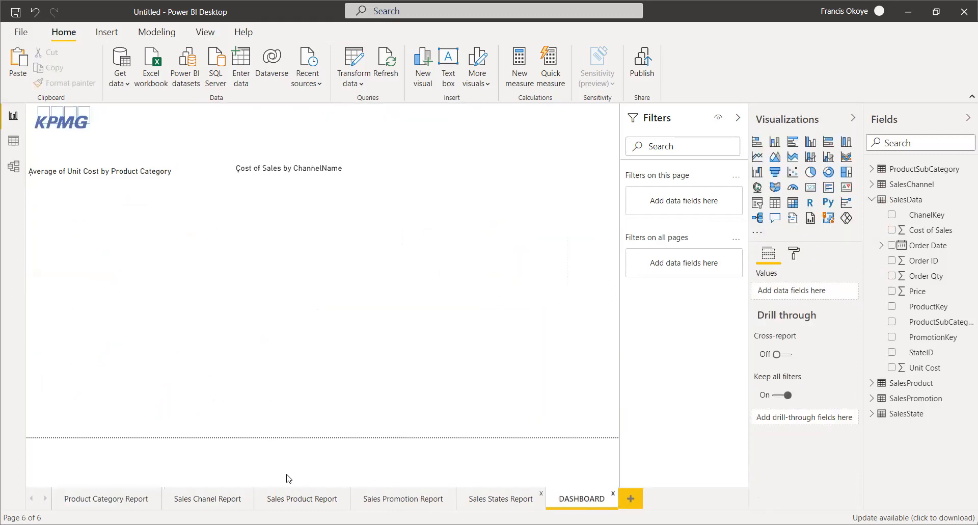
left_click(222, 498)
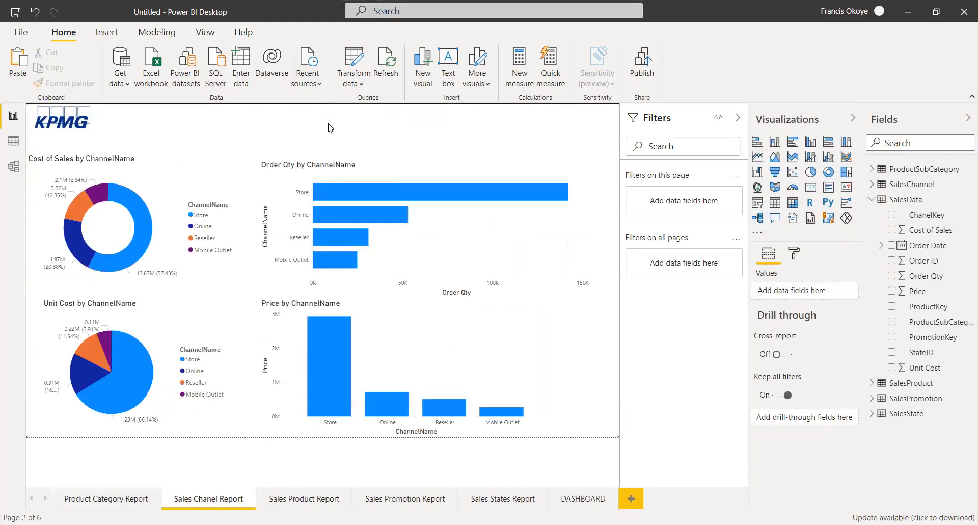
key("ctrl+v")
- Change the pasted title's text to "Sales Chanel Report"
left_click_drag(348, 122, 441, 131)
left_click(368, 124)
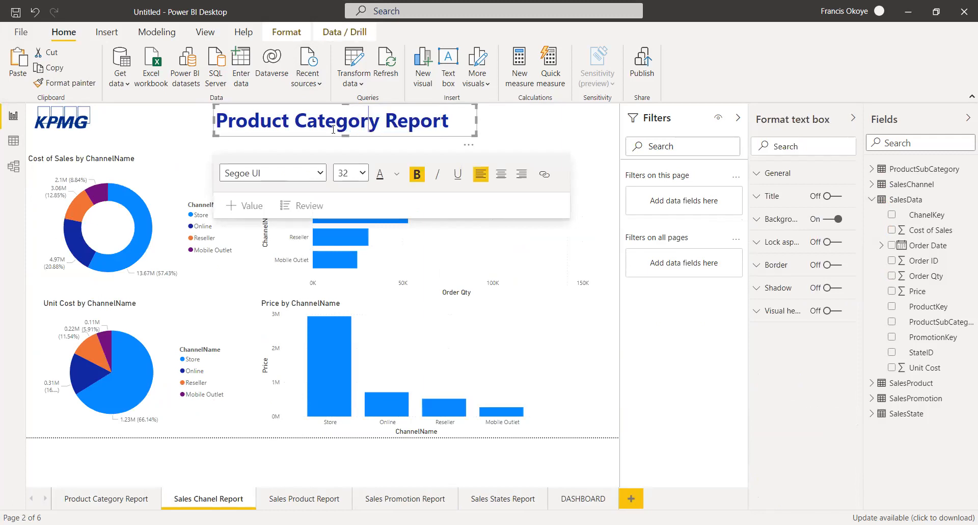
left_click_drag(380, 122, 206, 113)
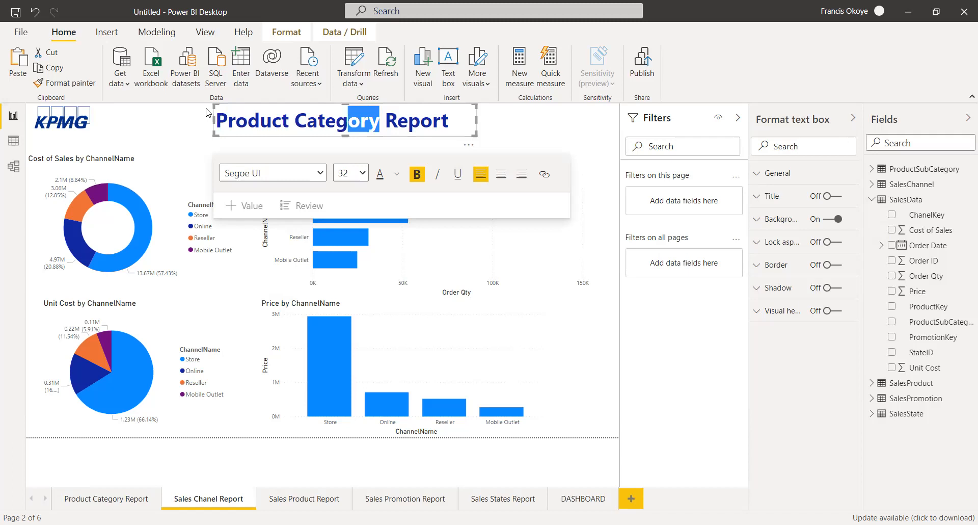
type("S")
key("ctrl+BackSpace")
key("ctrl+BackSpace")
type("Sales Chanel")
key("Delete")
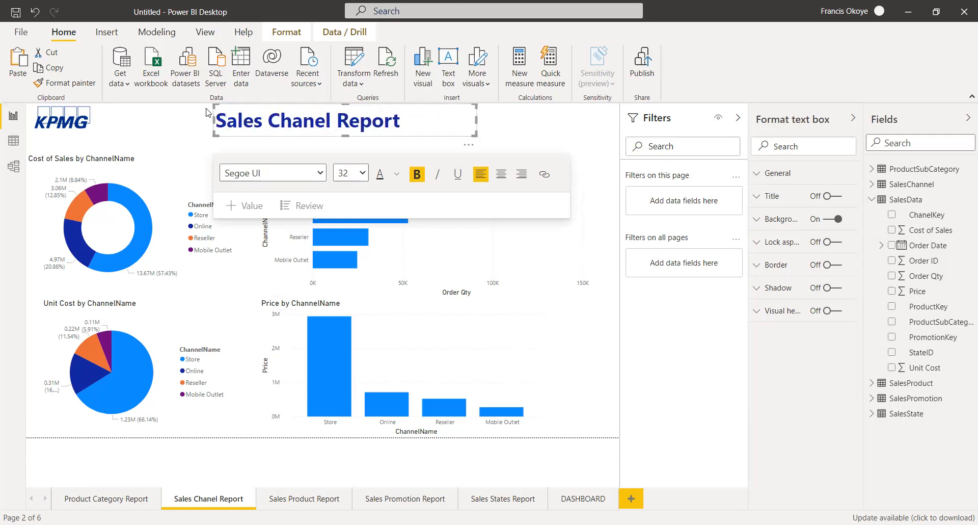
- Narrow the Order Qty by ChannelName bar chart to free space beside it for another visual
left_click(583, 125)
left_click(566, 192)
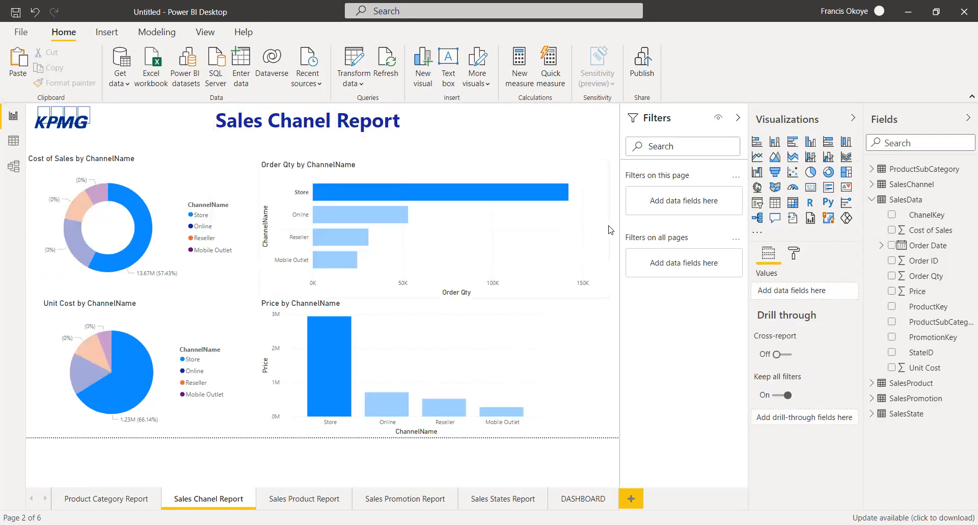
left_click(610, 230)
left_click_drag(610, 229, 492, 229)
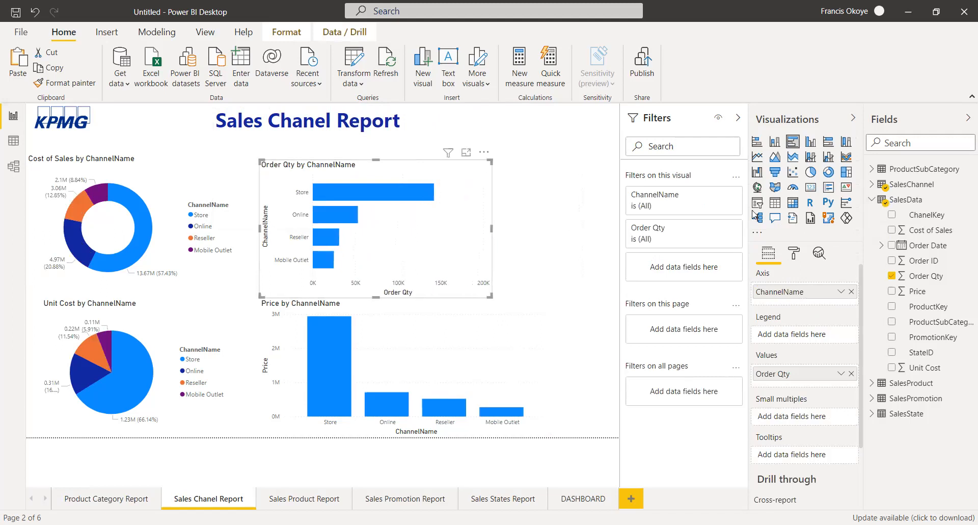
- Build a trial table of ChannelName and its count beside the Order Qty by ChannelName chart, and delete it
left_click(873, 200)
left_click(872, 184)
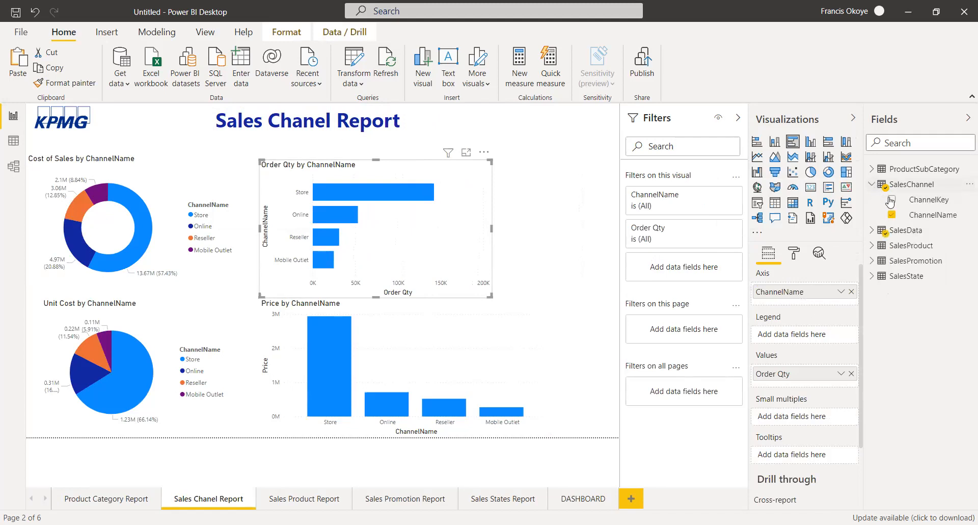
left_click_drag(916, 219, 591, 197)
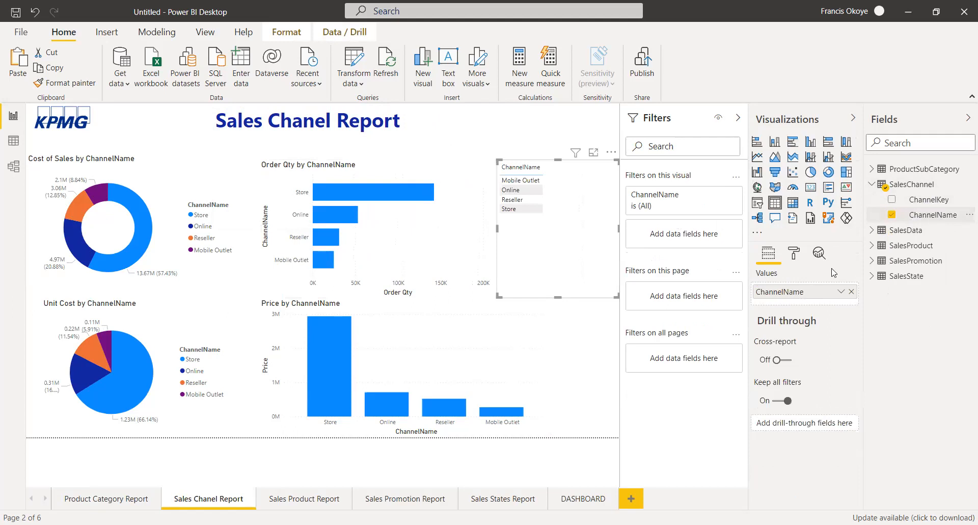
left_click_drag(834, 273, 832, 299)
left_click(841, 308)
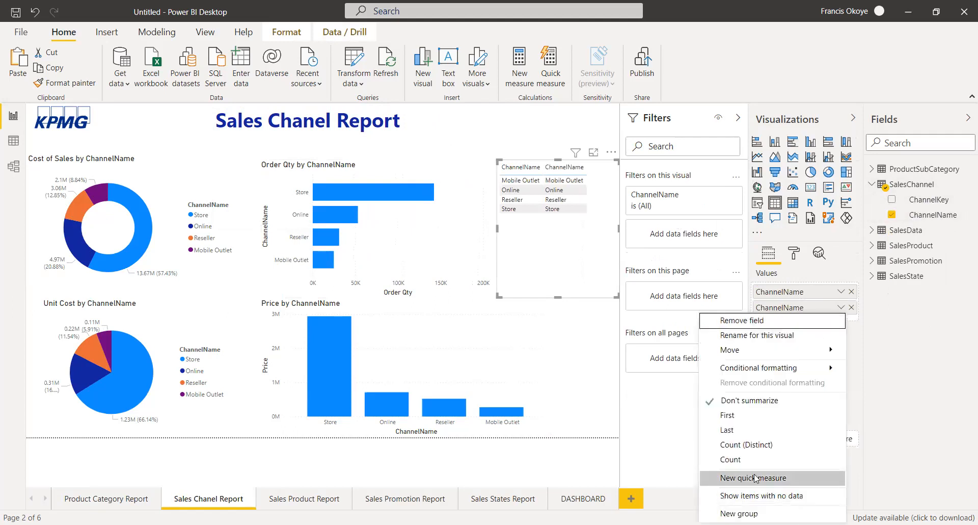
left_click(749, 459)
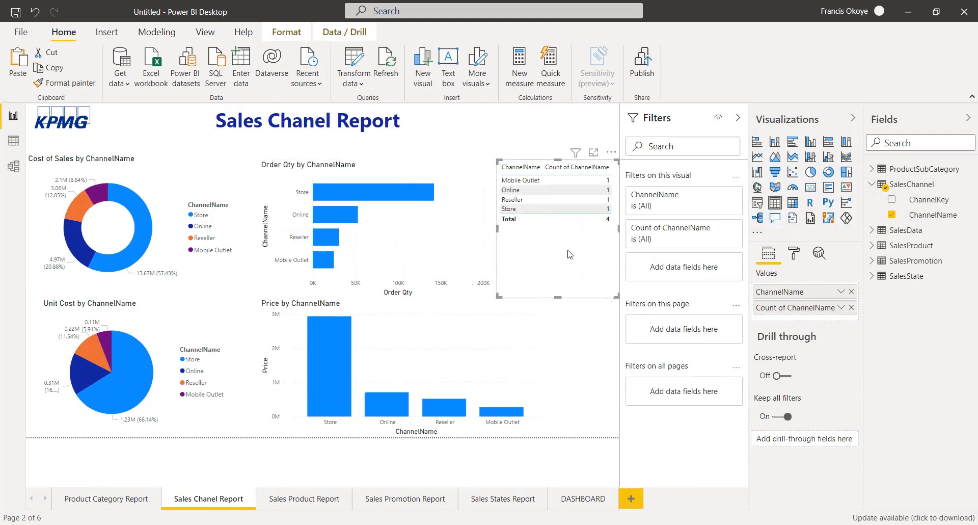
key("Delete")
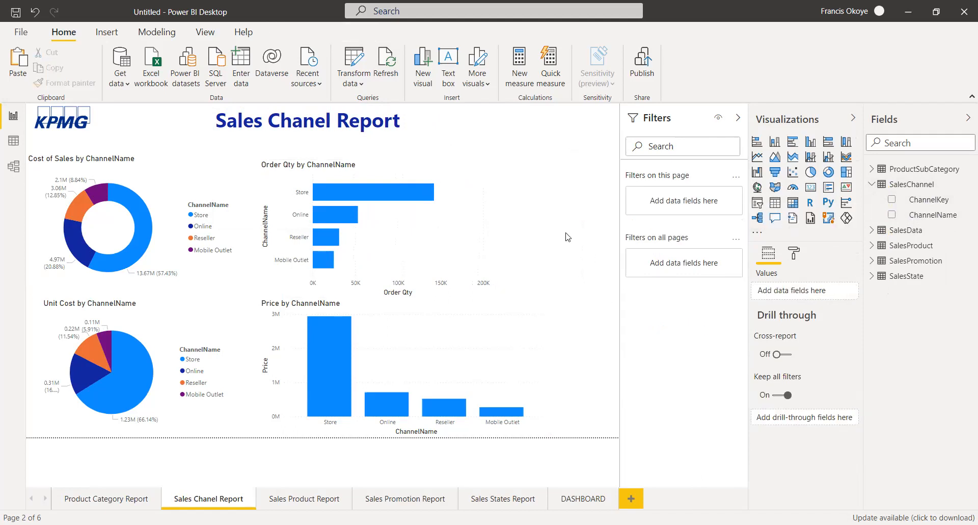
- Add a card showing the Count of ChannelName, shorten it, and place it beside the Sales Chanel Report title
left_click(812, 188)
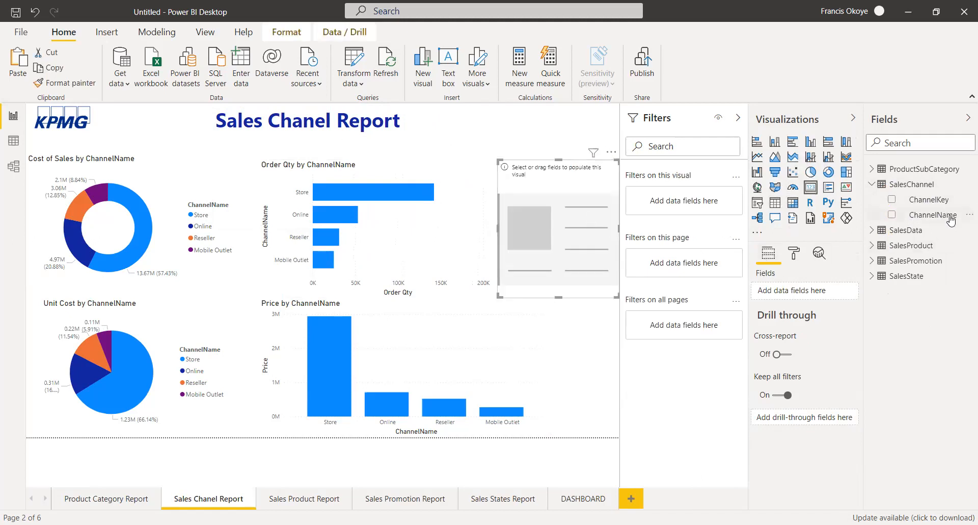
left_click_drag(951, 219, 595, 278)
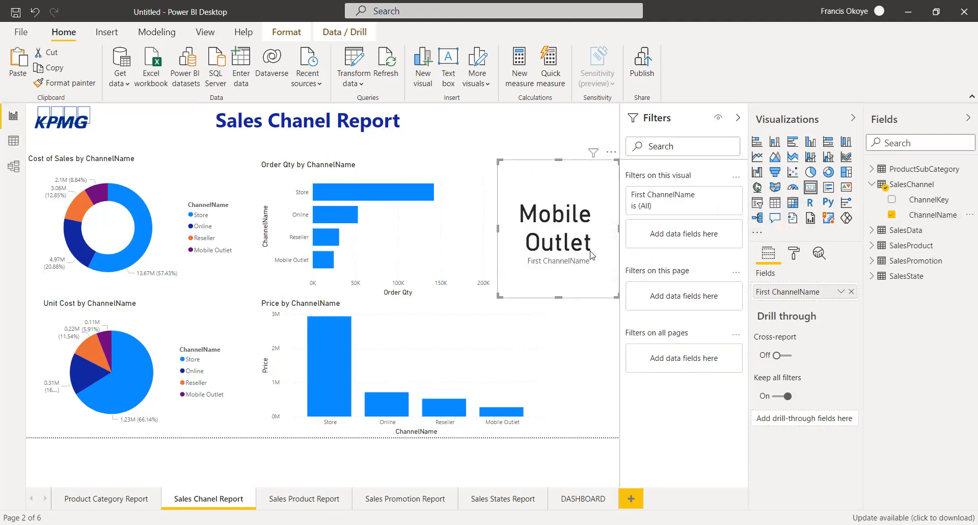
left_click(843, 291)
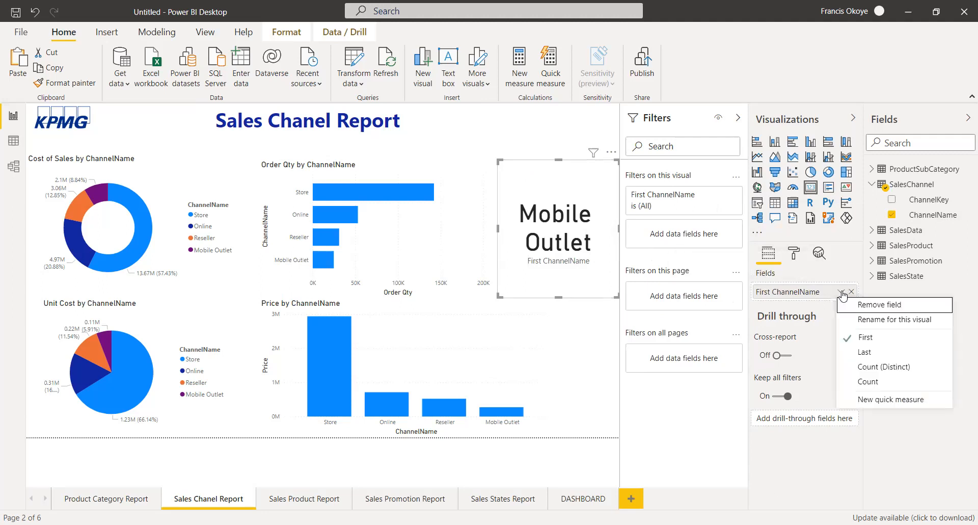
left_click(866, 381)
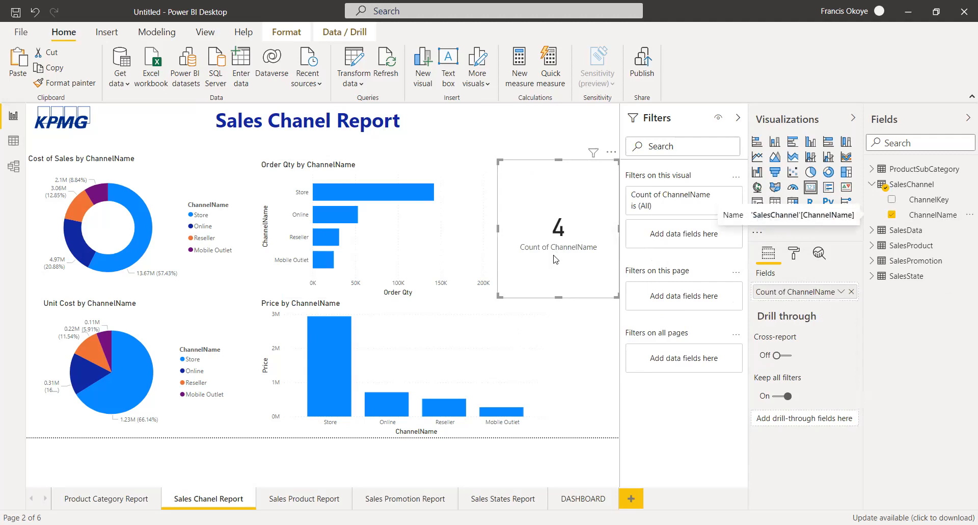
left_click_drag(558, 293, 558, 225)
left_click_drag(569, 181, 572, 119)
- Extend the Order Qty chart to the page's outer edge, pull in its inner edge, and widen the Cost of Sales donut into the gap
left_click(467, 255)
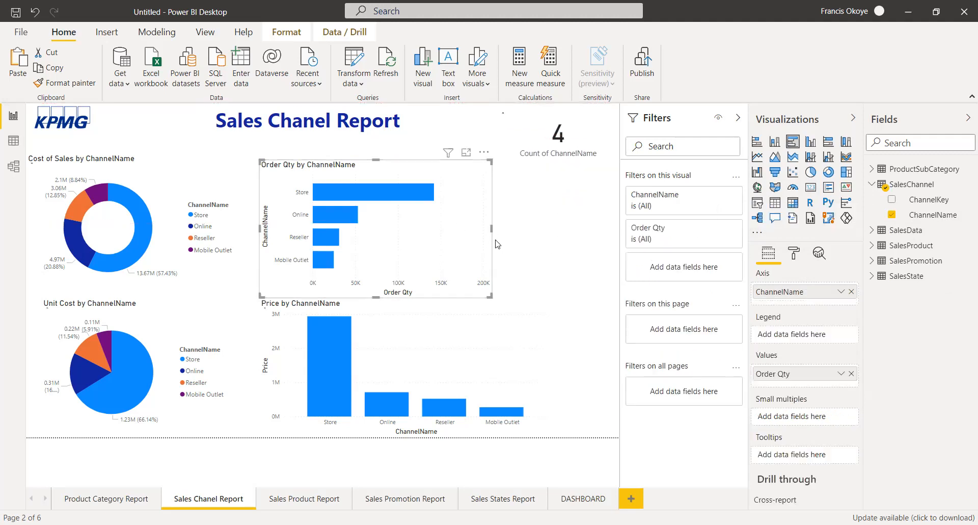
left_click_drag(493, 230, 618, 229)
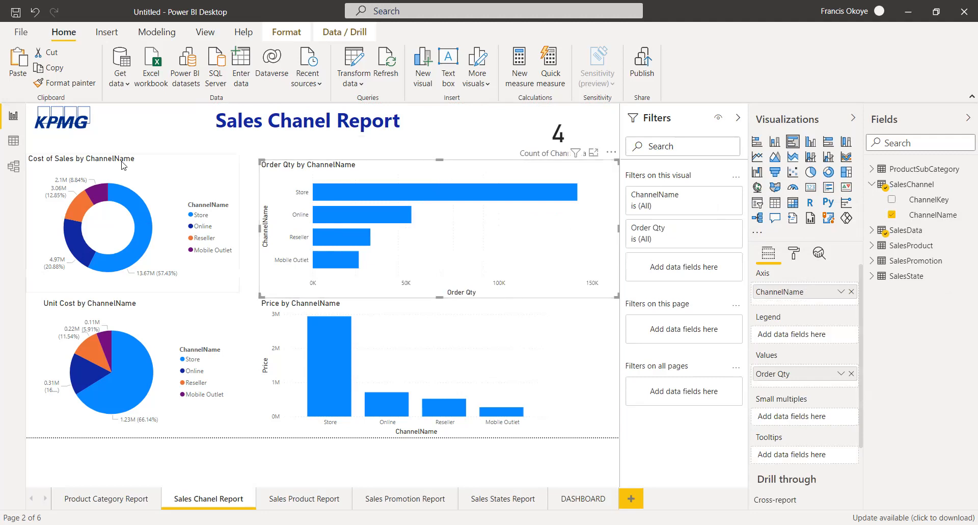
left_click_drag(261, 228, 347, 226)
left_click(215, 179)
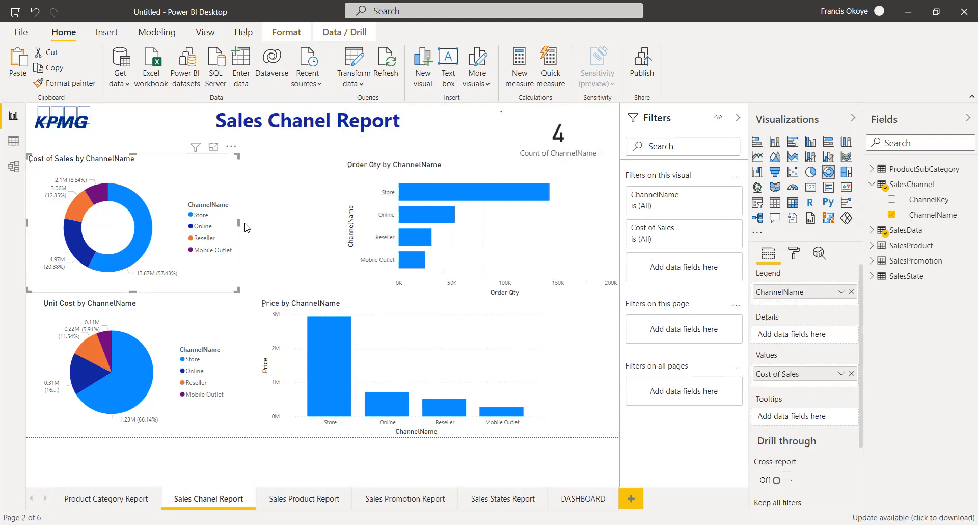
left_click_drag(239, 225, 306, 224)
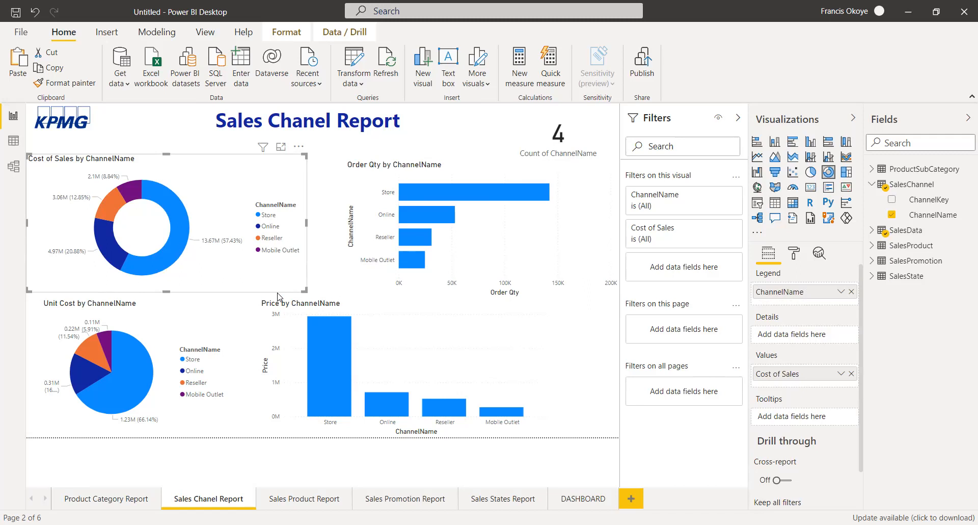
- Examine the SalesData table's rows and columns, and check the Product Category Report page before returning to the Sales Chanel Report page
left_click(13, 140)
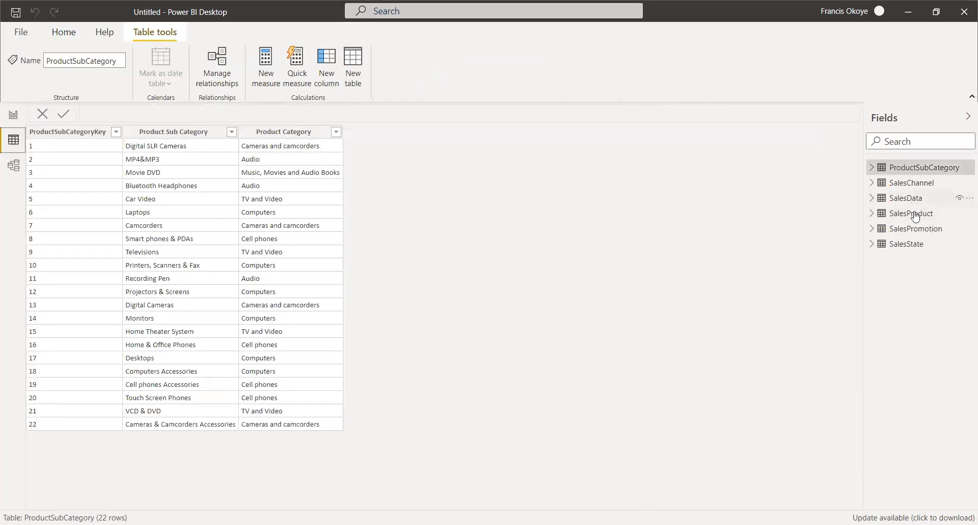
left_click(906, 197)
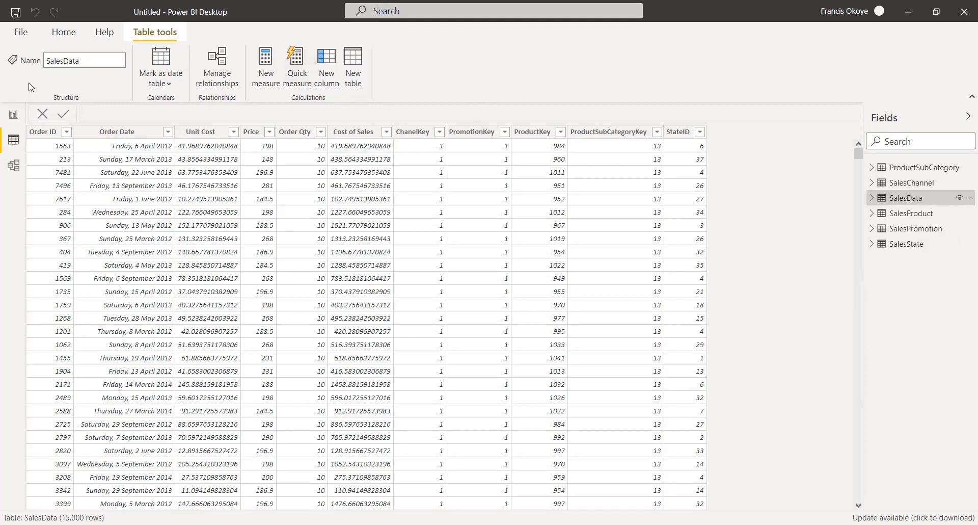
left_click(11, 116)
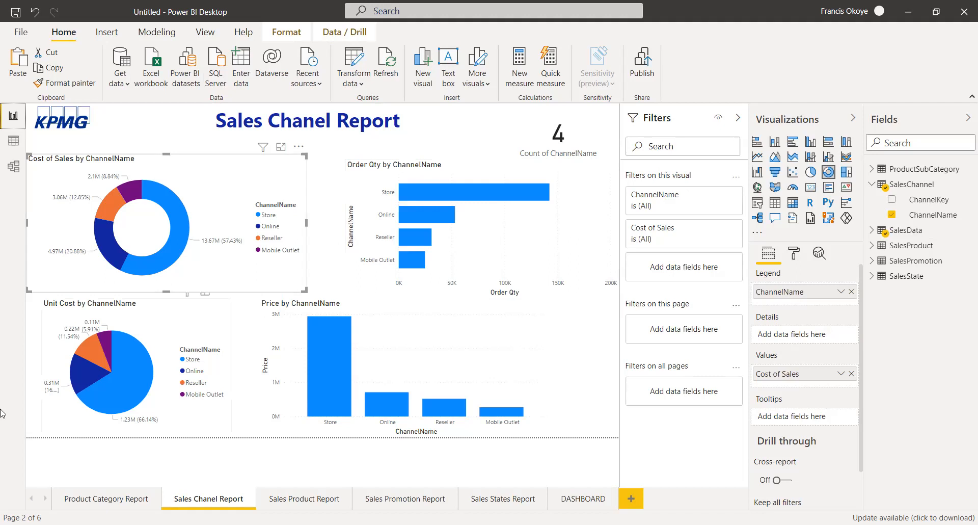
left_click(105, 502)
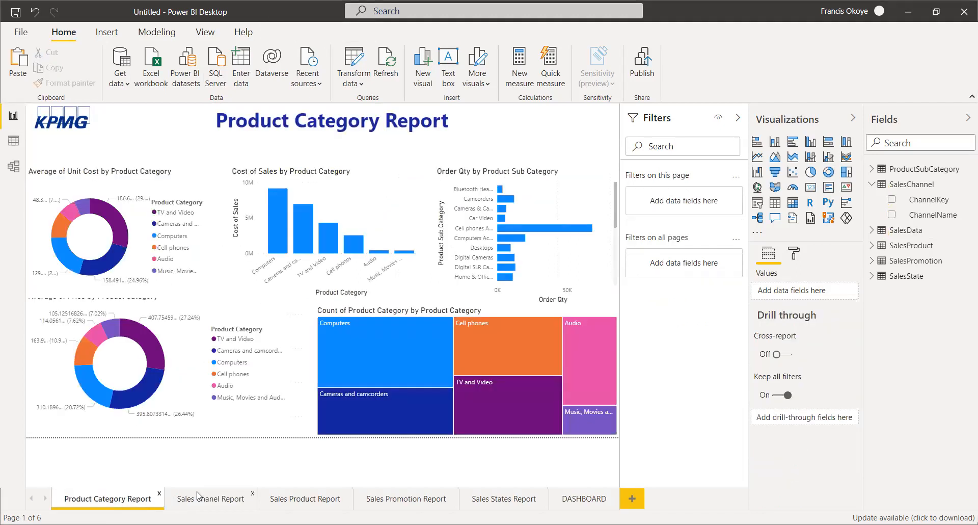
left_click(201, 496)
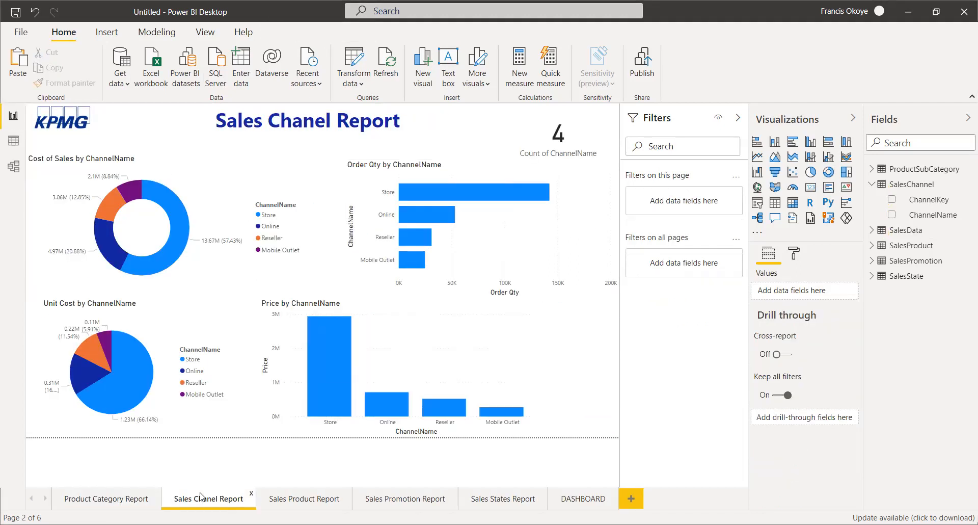